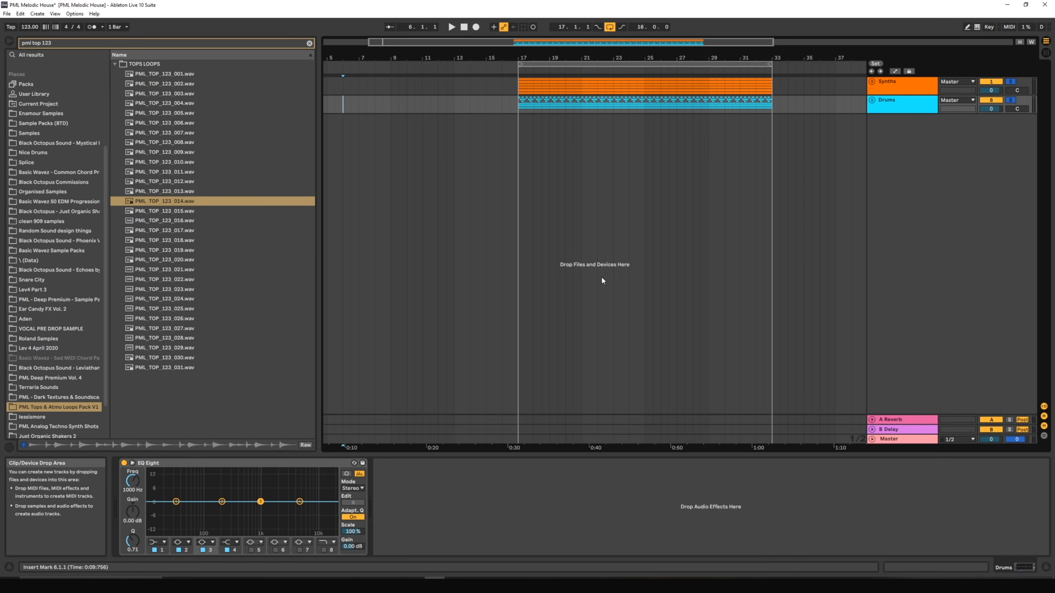
# Step: Play the Synths and Drums loop from bar 17
pyautogui.click(517, 92)
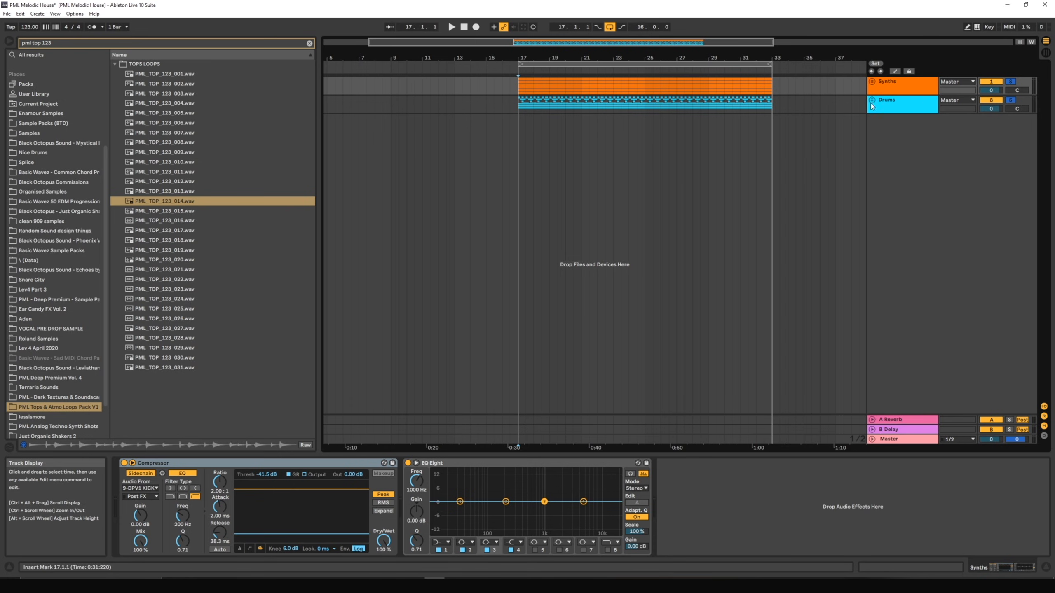
pyautogui.press('space')
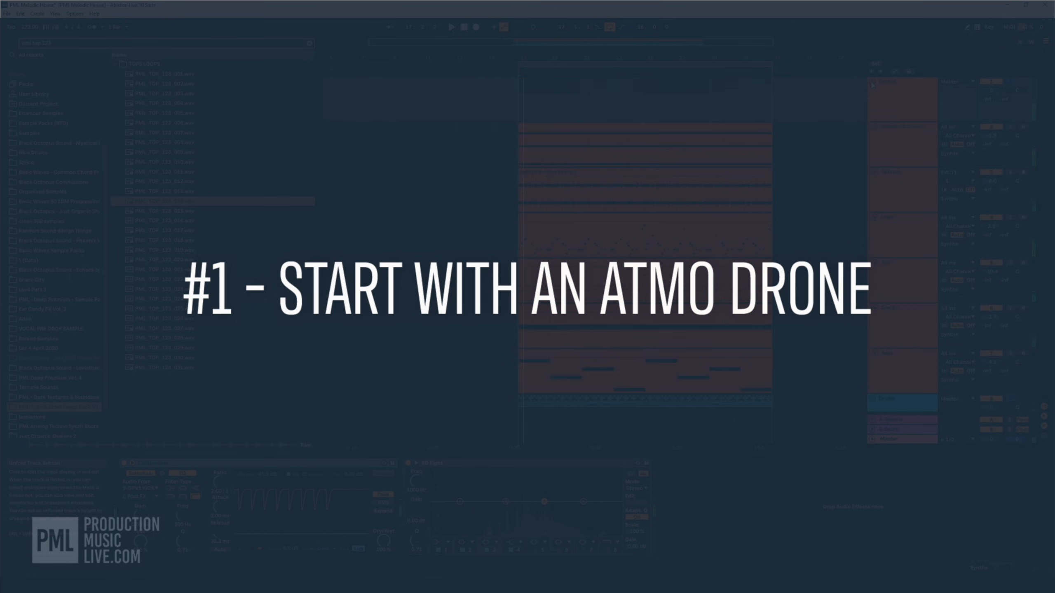
# Step: Solo the Harmonic Drone track and open its MIDI clip in the note editor
pyautogui.click(892, 151)
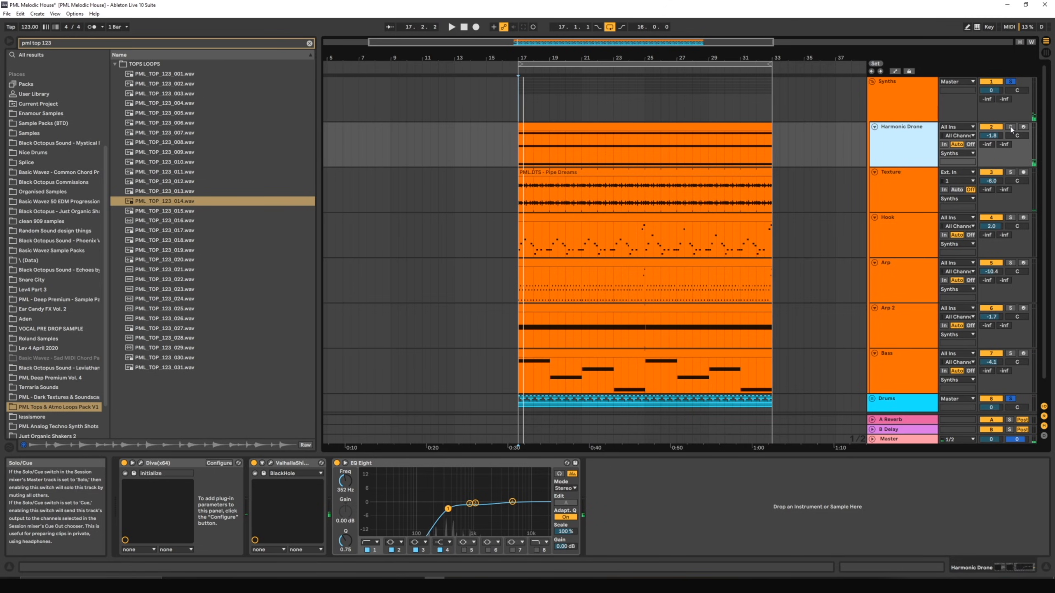
pyautogui.click(1010, 127)
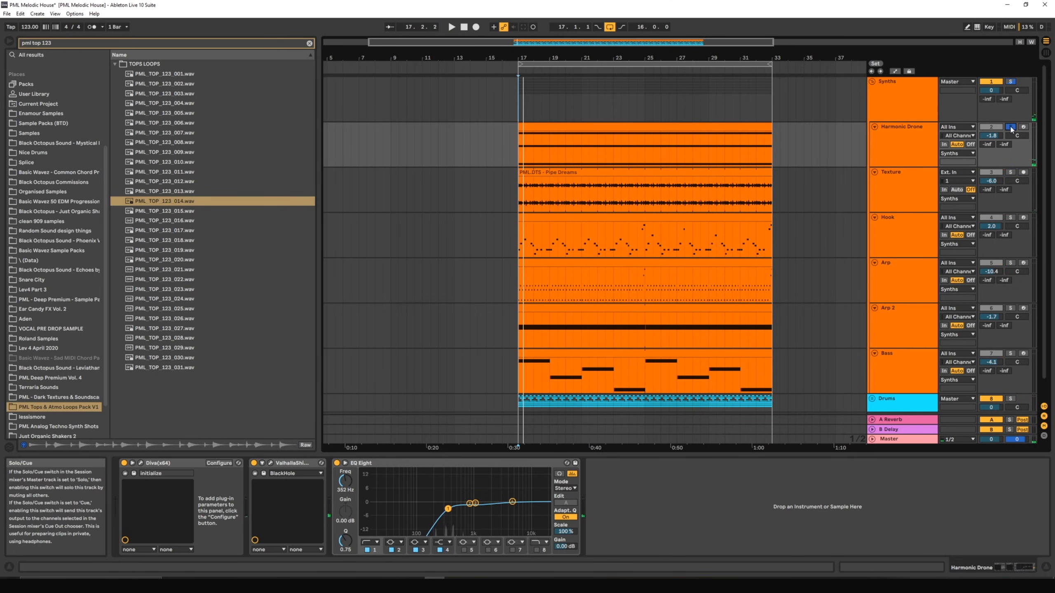
pyautogui.click(617, 126)
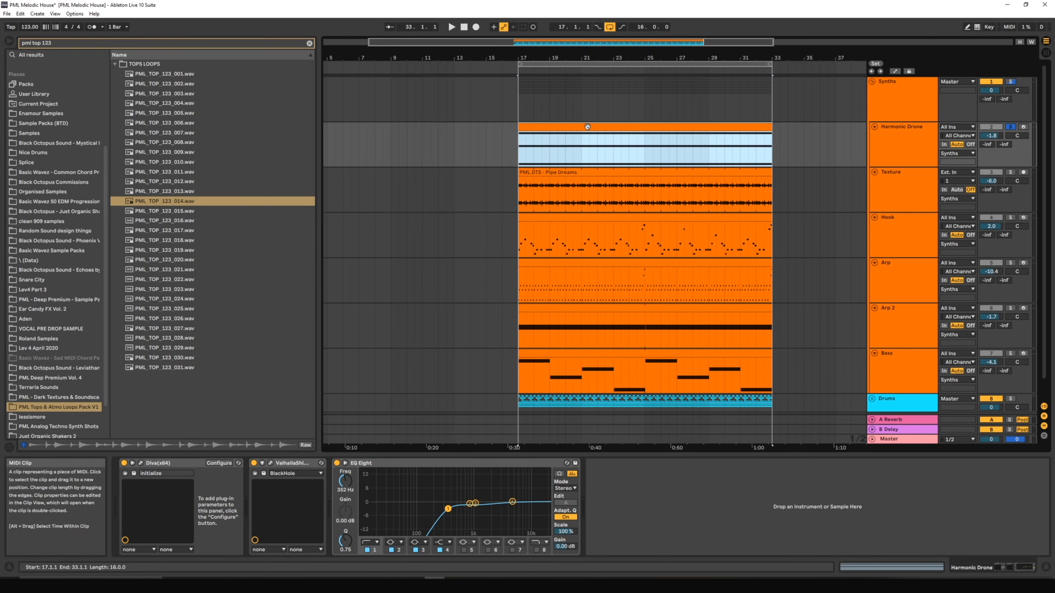
pyautogui.doubleClick(576, 146)
pyautogui.click(320, 450)
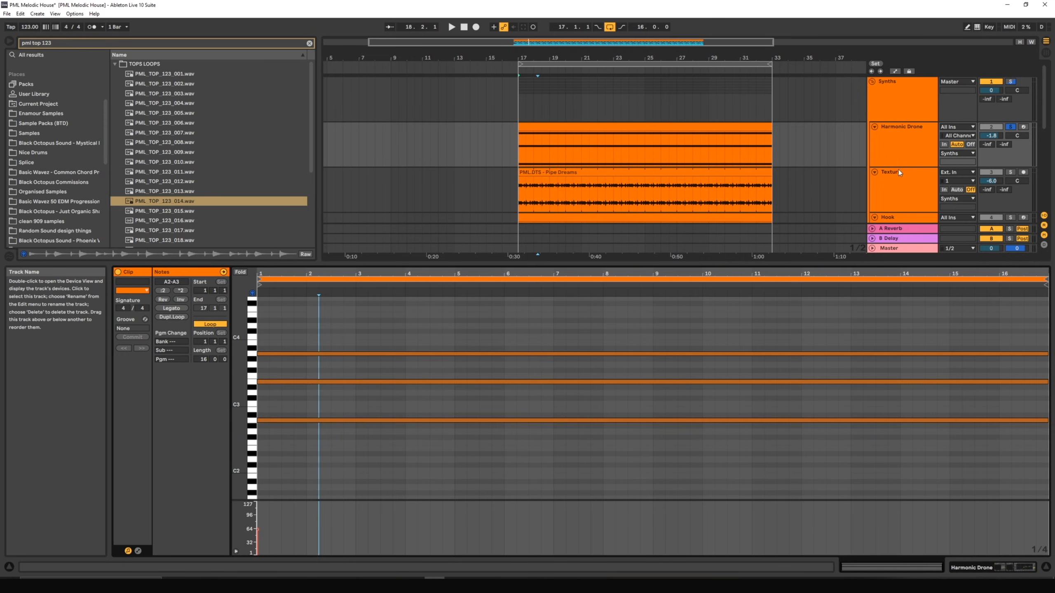
# Step: Inspect the drone's sustained A2, E3 and A3 notes one by one and play the clip from bar 17
pyautogui.click(336, 420)
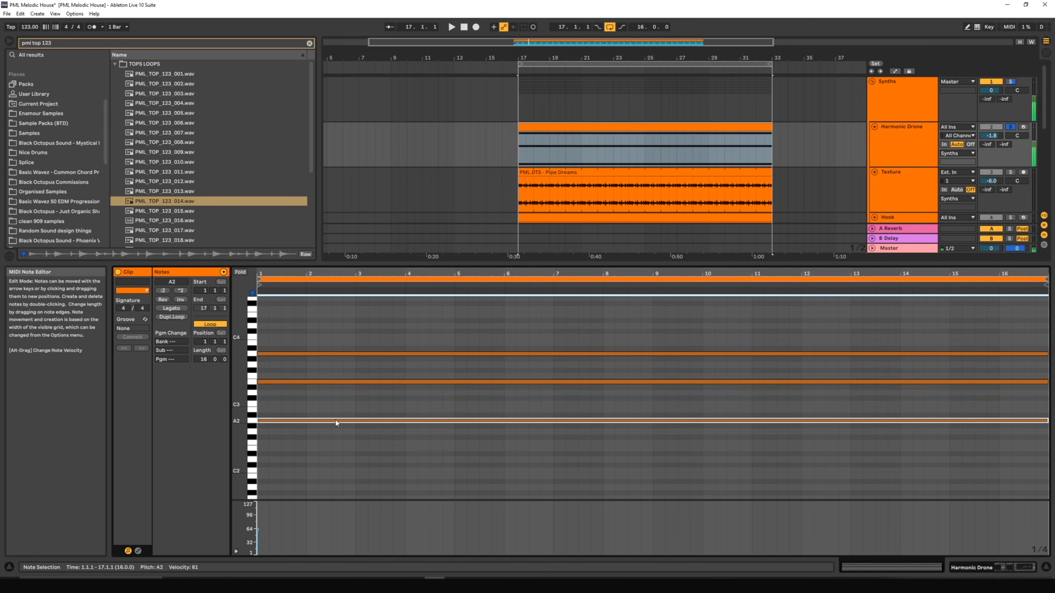
pyautogui.click(320, 382)
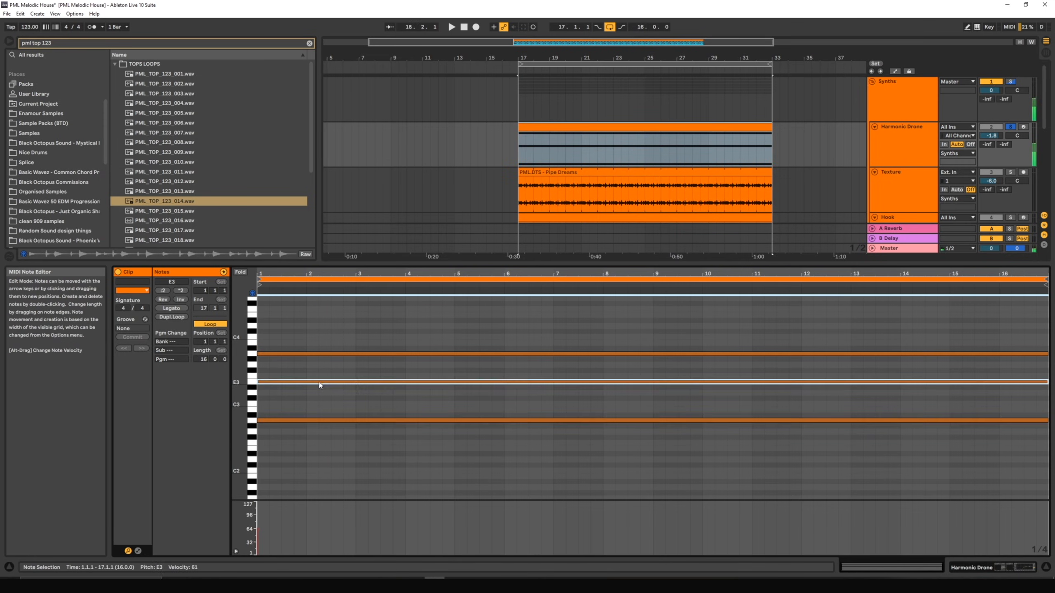
pyautogui.click(325, 354)
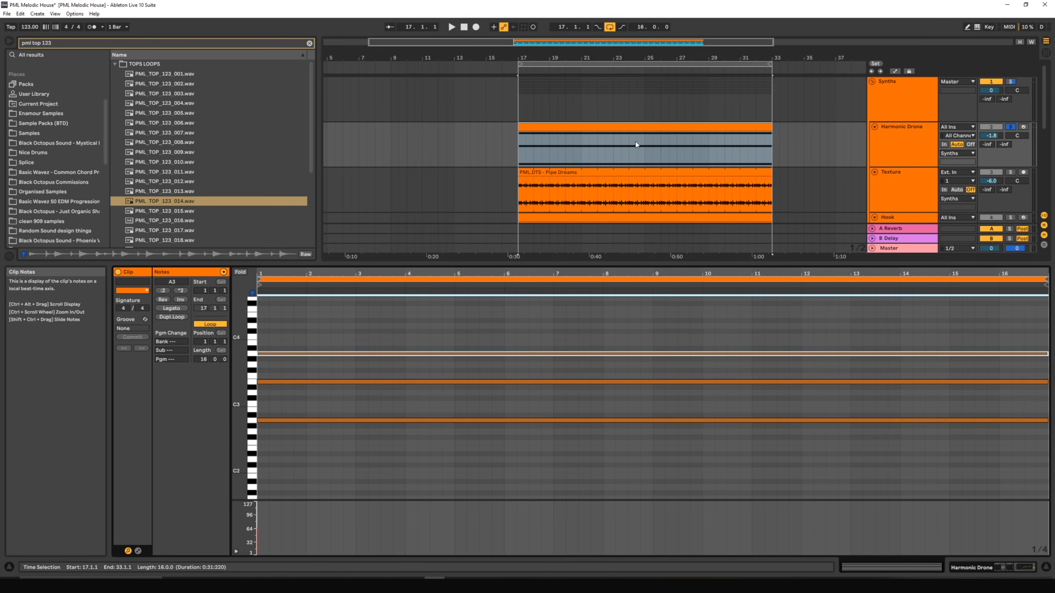
pyautogui.click(631, 127)
pyautogui.press('space')
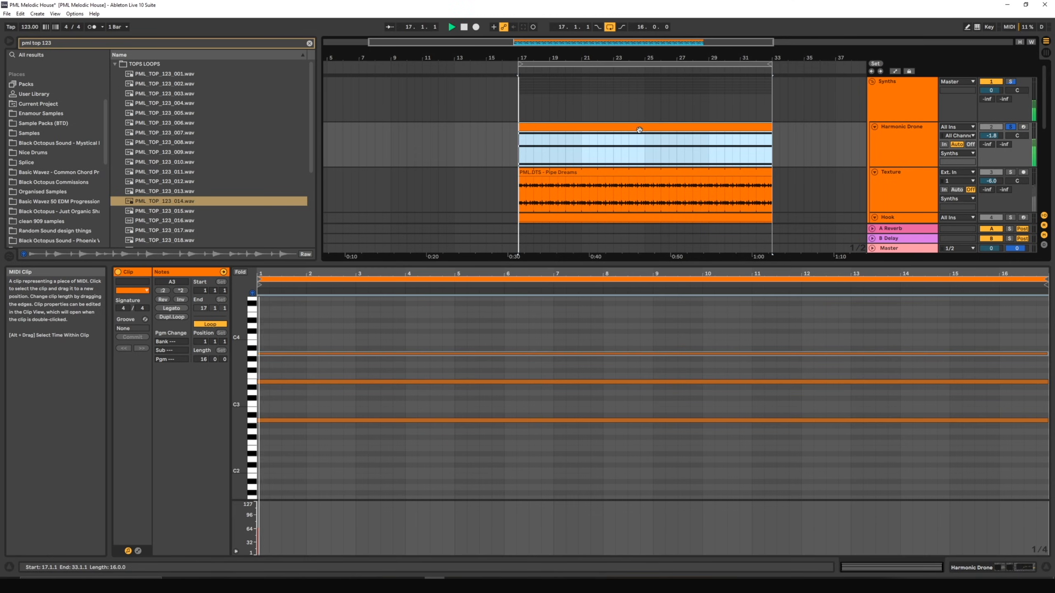
# Step: Show the Harmonic Drone track's devices, open the Diva synth window, and bypass ValhallaShimmer and EQ Eight
pyautogui.click(879, 148)
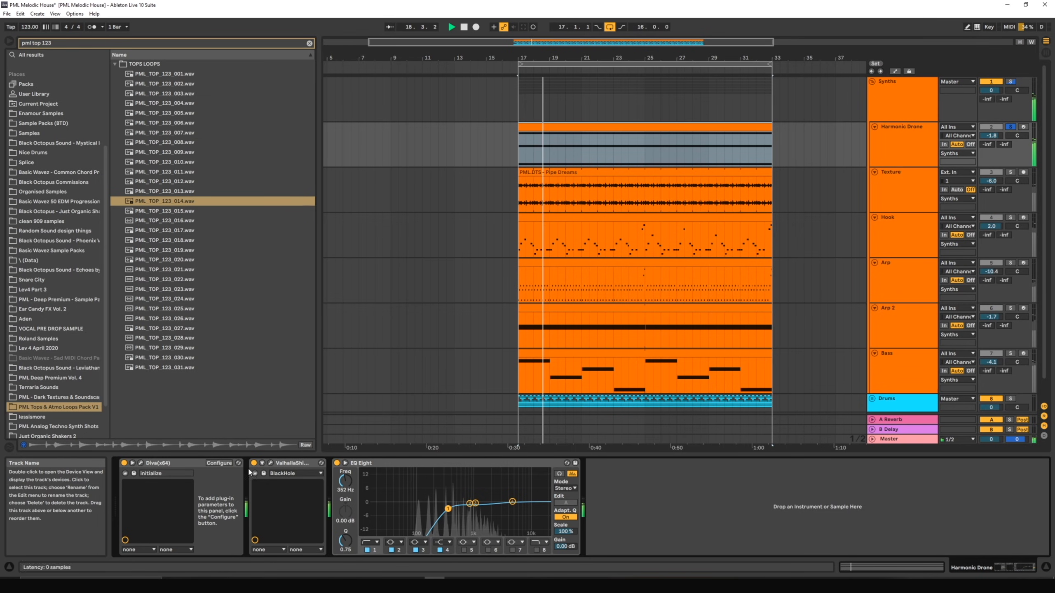
pyautogui.press('space')
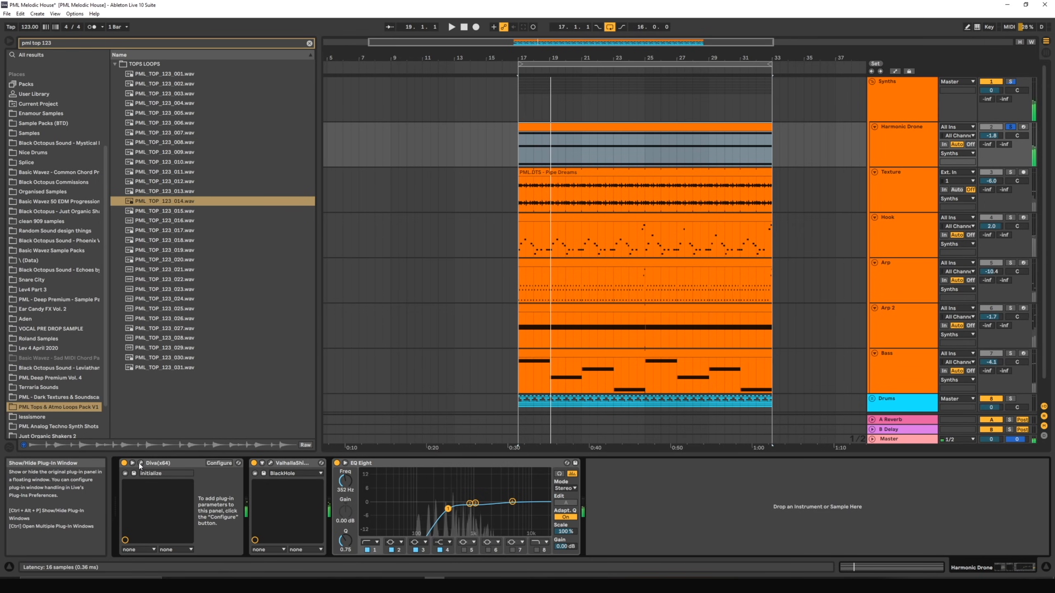
pyautogui.click(140, 464)
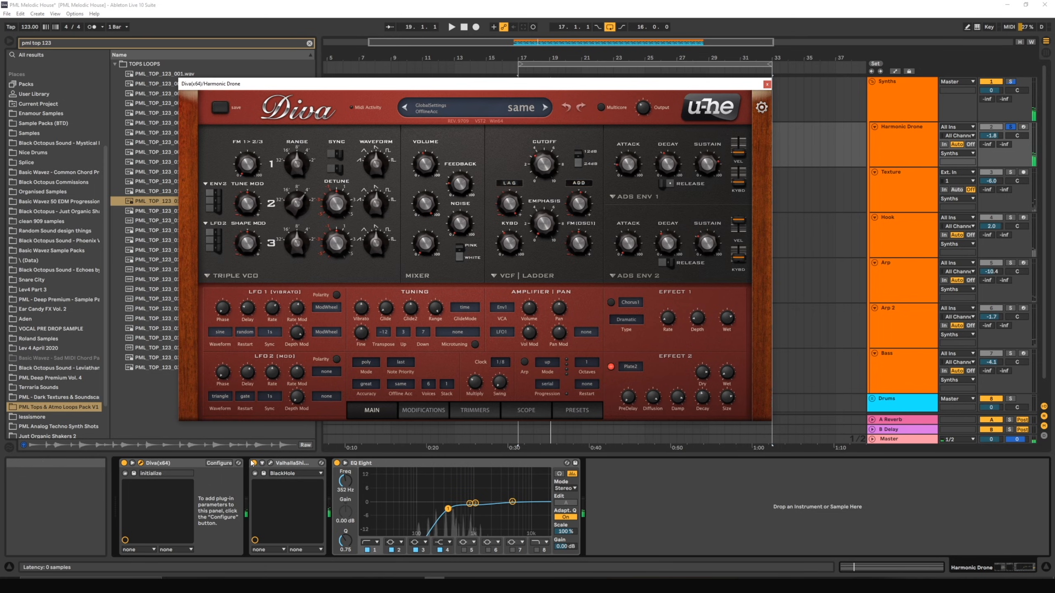
pyautogui.click(253, 462)
pyautogui.click(336, 463)
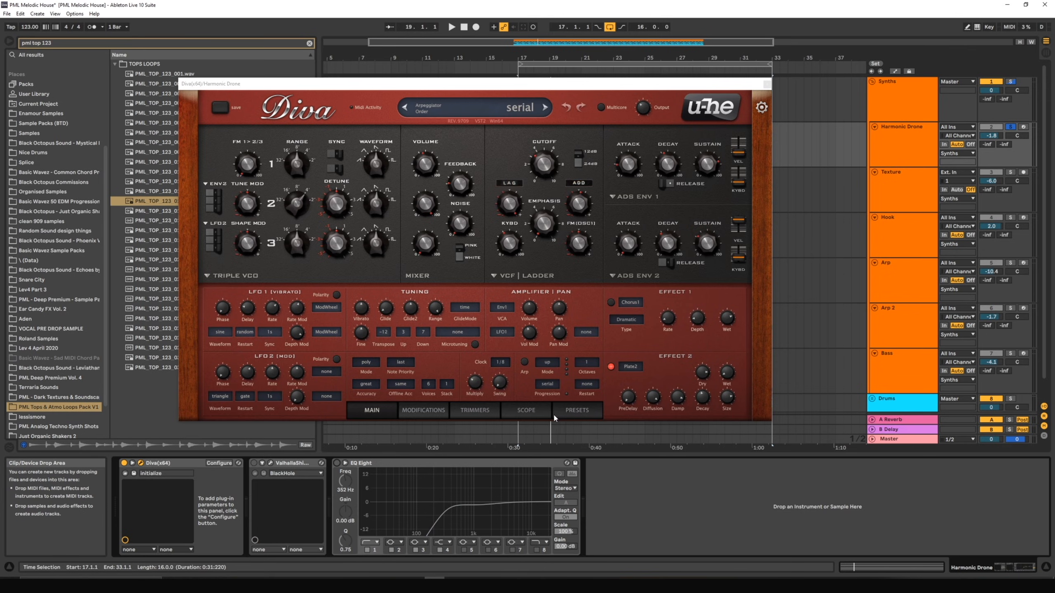
# Step: Delete Diva from the Harmonic Drone track and load a fresh Diva(x64) by searching the browser for "diva"
pyautogui.click(165, 467)
pyautogui.press('Delete')
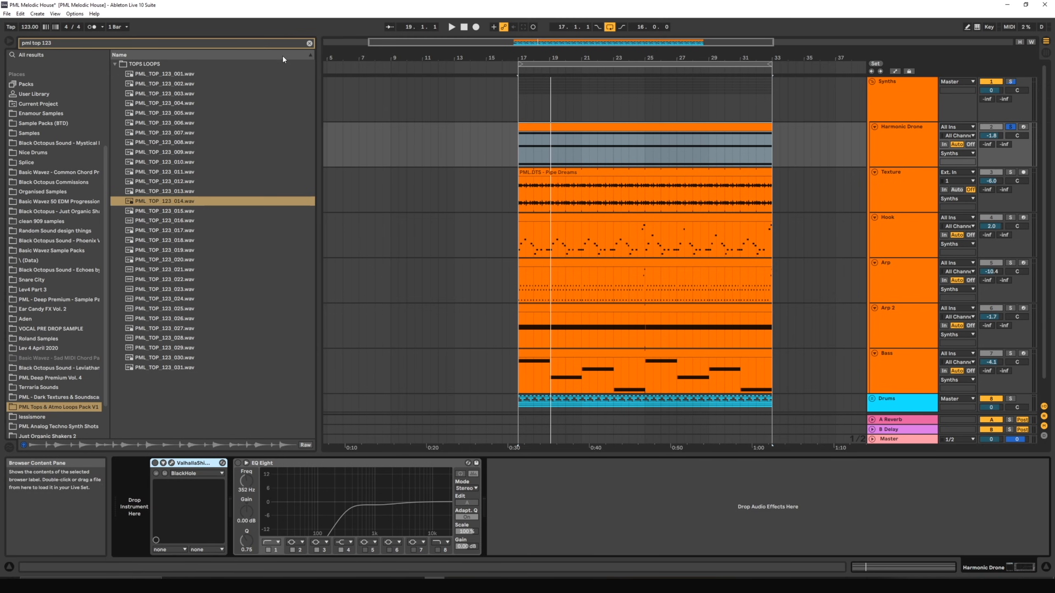
pyautogui.click(307, 45)
pyautogui.write('di')
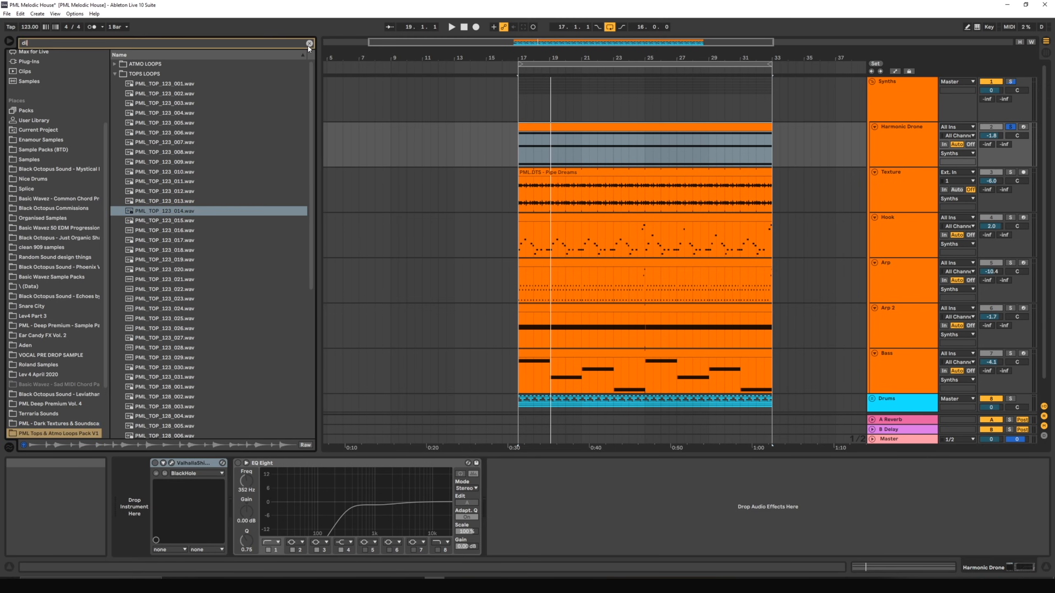
pyautogui.write('va')
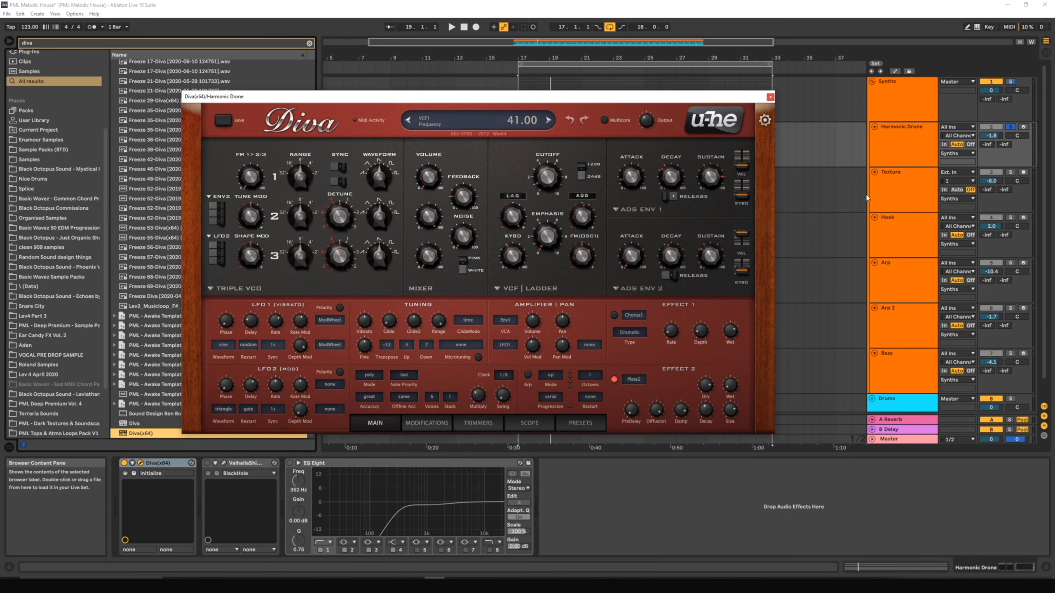
# Step: Audition the drone while setting Diva's oscillator 1 tune to 0.00 and adjusting its oscillator 1 volume in the mixer
pyautogui.press('space')
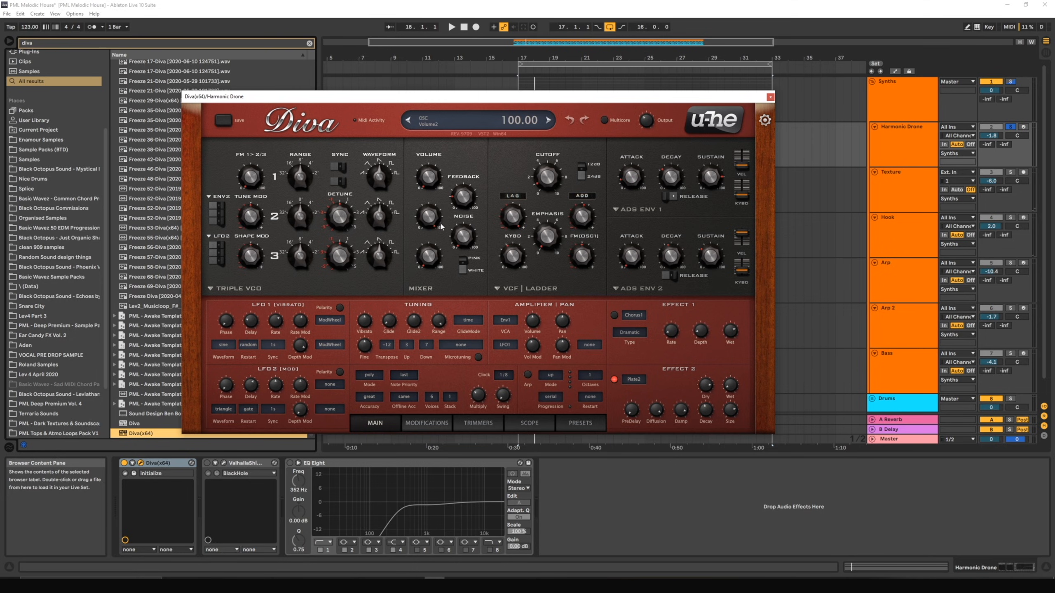
pyautogui.moveTo(310, 211); pyautogui.dragTo(305, 173)
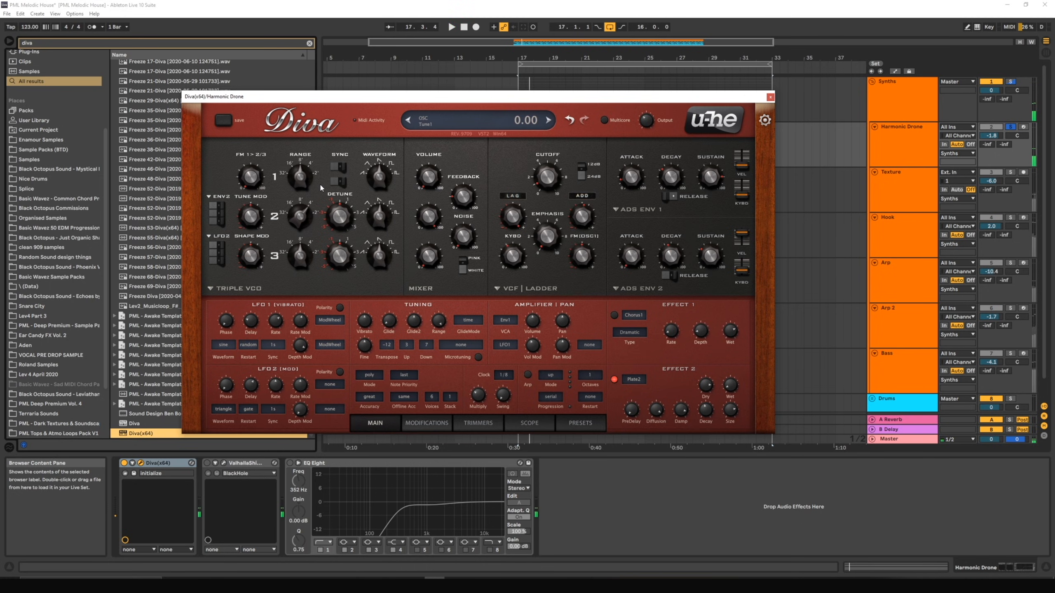
pyautogui.moveTo(427, 184); pyautogui.dragTo(436, 131)
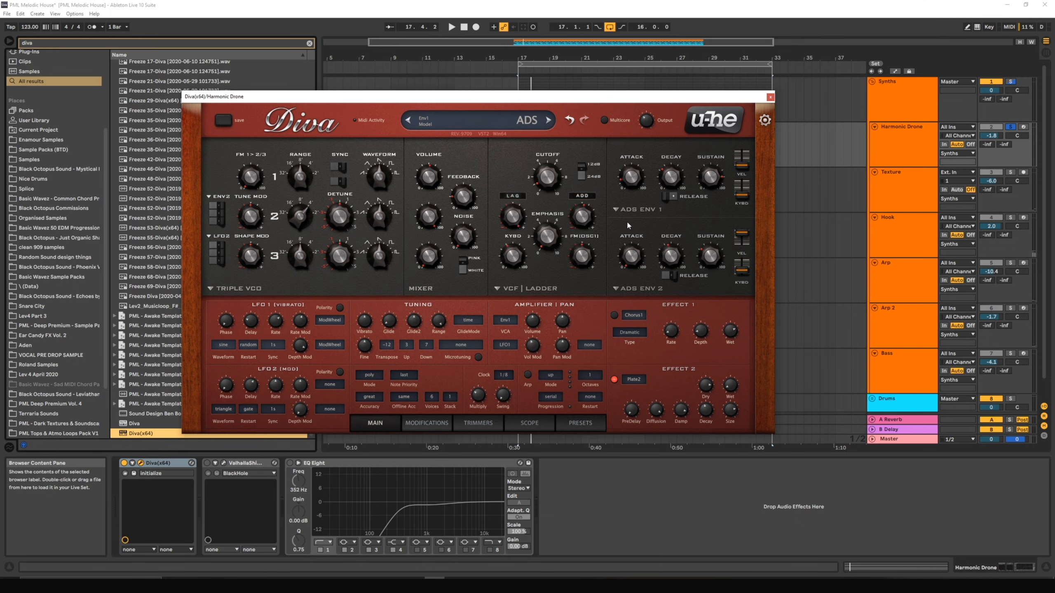
# Step: Adjust Diva's filter cutoff and set its filter frequency modulation depth to 42 while auditioning the drone
pyautogui.moveTo(514, 211); pyautogui.dragTo(495, 216)
pyautogui.press('space')
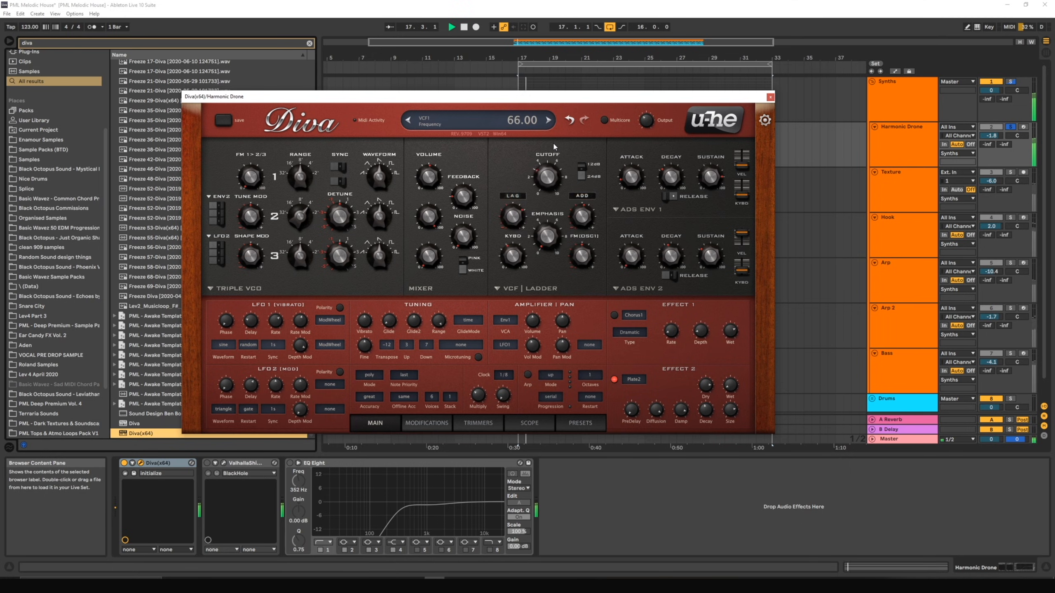
pyautogui.moveTo(555, 146); pyautogui.dragTo(555, 133)
pyautogui.moveTo(516, 207); pyautogui.dragTo(508, 210)
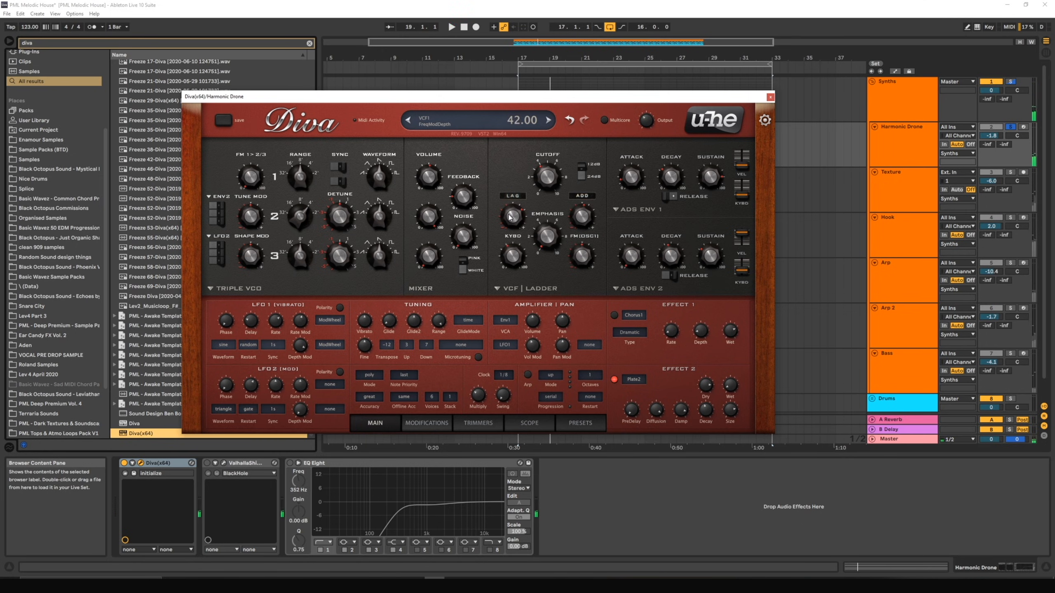
pyautogui.press('space')
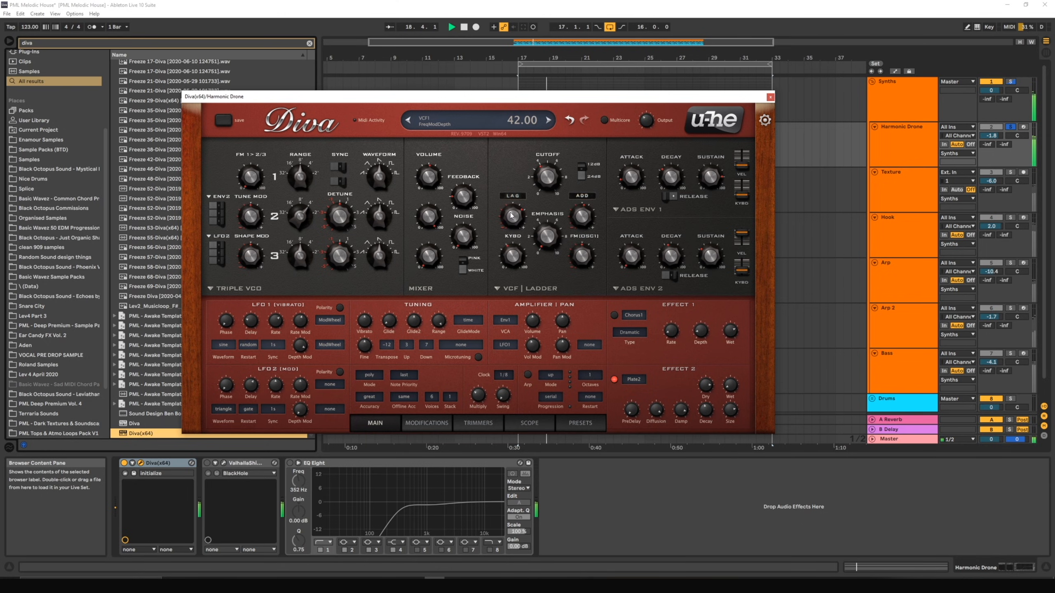
pyautogui.click(769, 97)
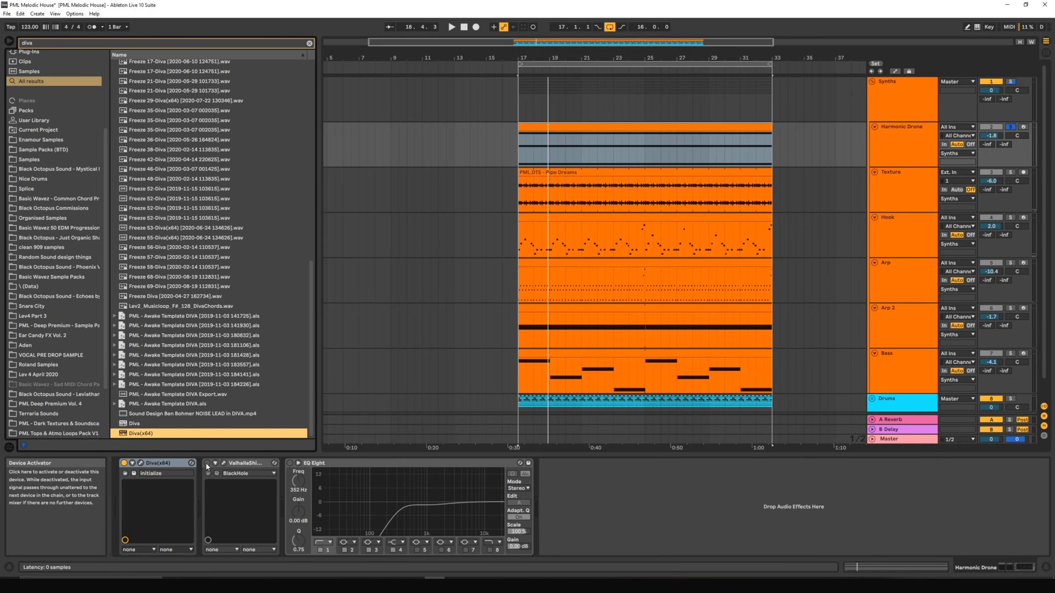
# Step: Reactivate ValhallaShimmer on the Harmonic Drone track, open its settings window and audition the drone with the reverb
pyautogui.click(207, 464)
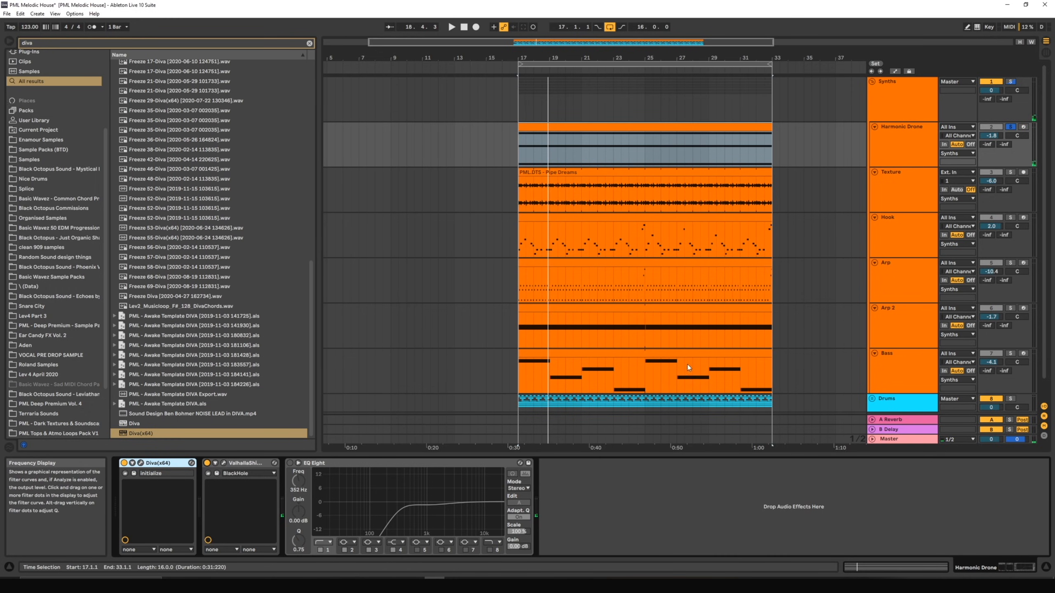
pyautogui.click(224, 464)
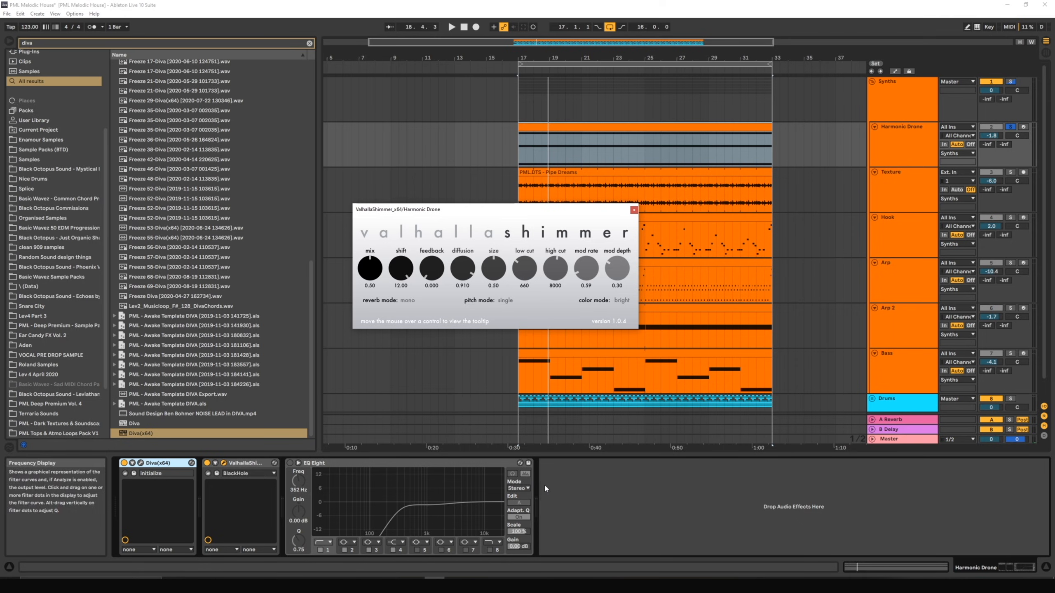
pyautogui.press('space')
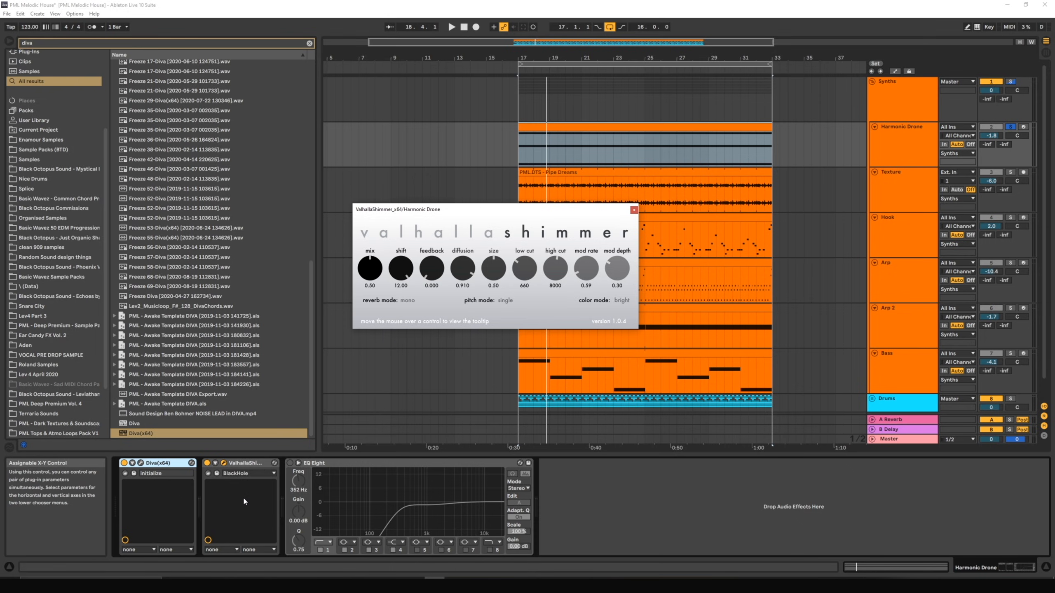
pyautogui.press('space')
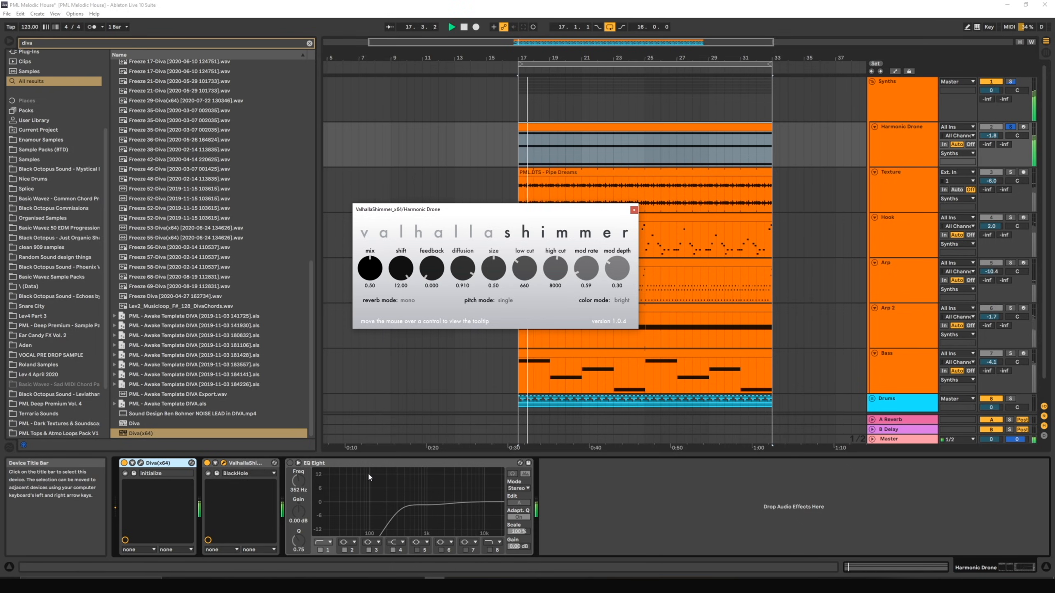
pyautogui.press('space')
# Step: Reactivate EQ Eight on the Harmonic Drone track and audition the filtered drone
pyautogui.click(290, 463)
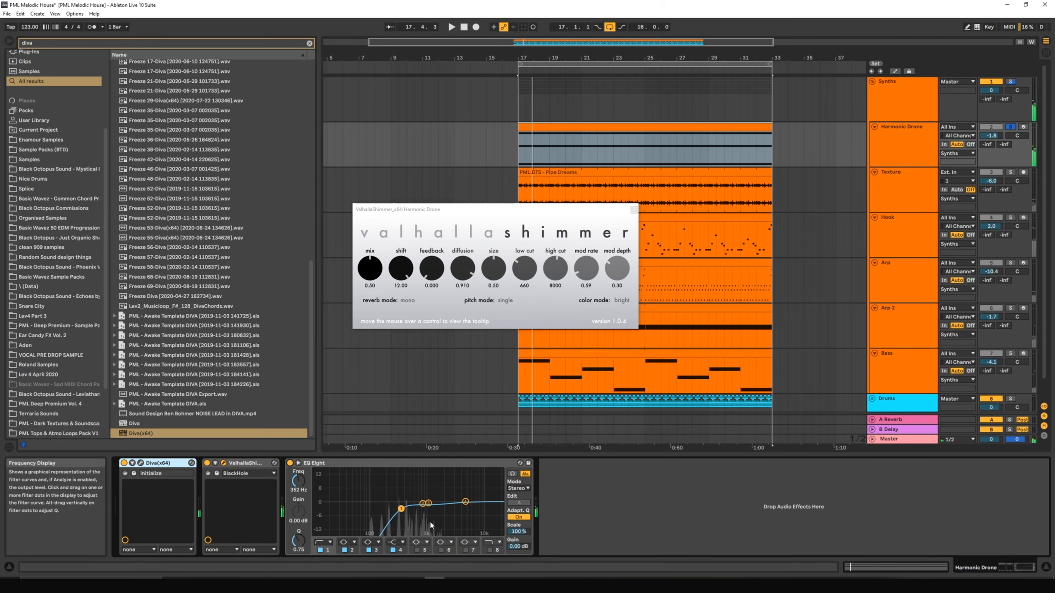
pyautogui.press('space')
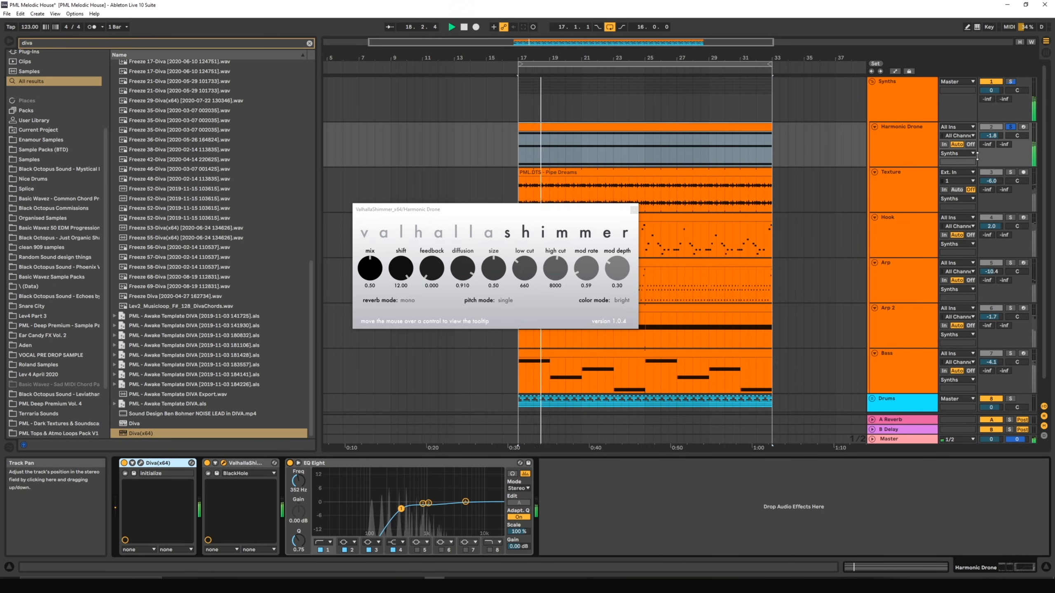
pyautogui.press('space')
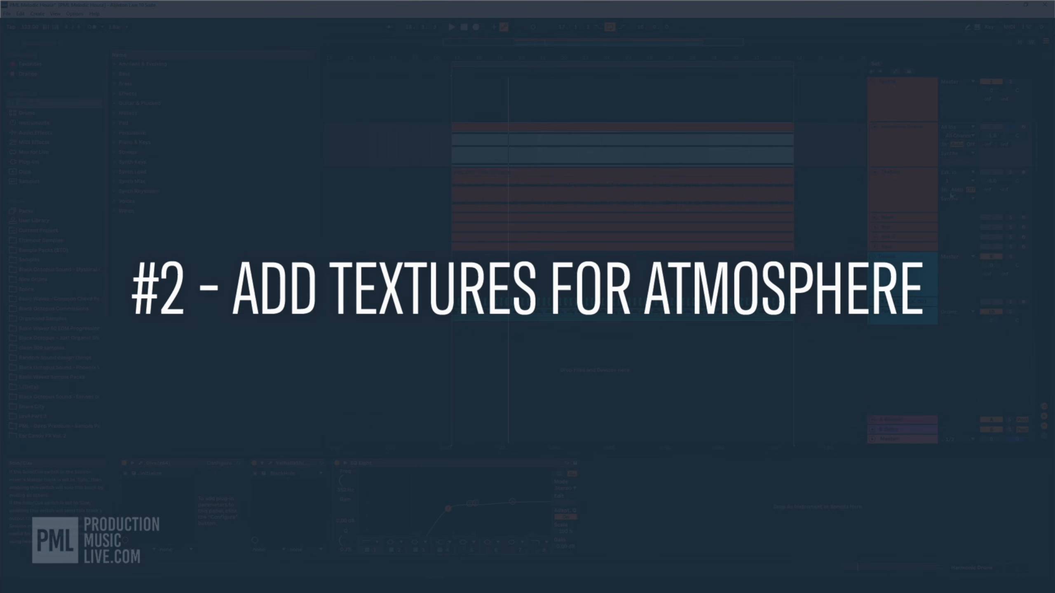
# Step: Search the PML - Dark Textures & Soundscapes folder for "pipe" and place PML.DTS - Pipe Dreams.wav at bar 17 on a new audio track below Texture
pyautogui.click(665, 203)
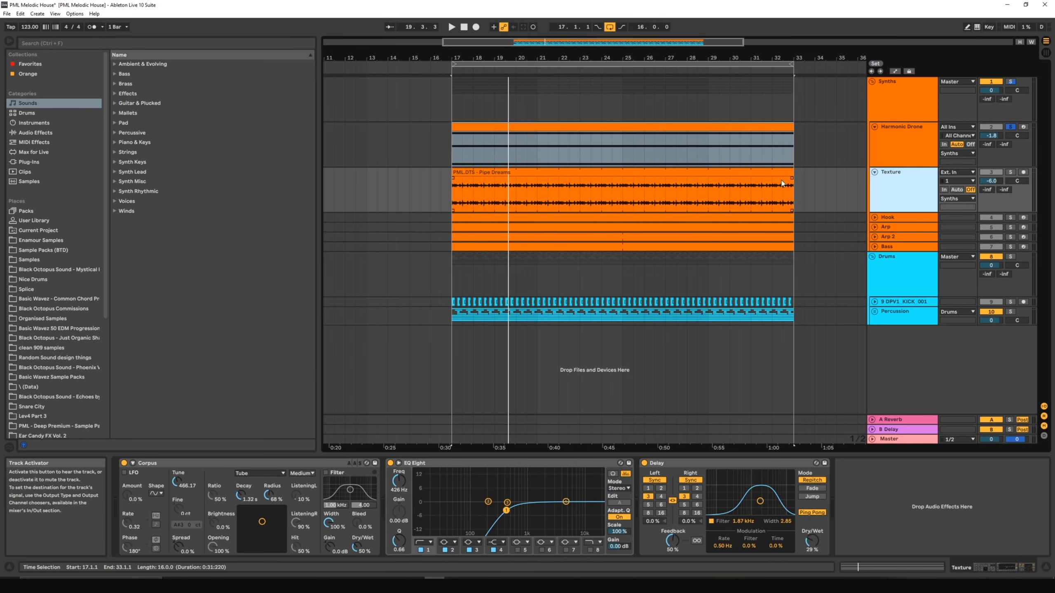
pyautogui.click(462, 174)
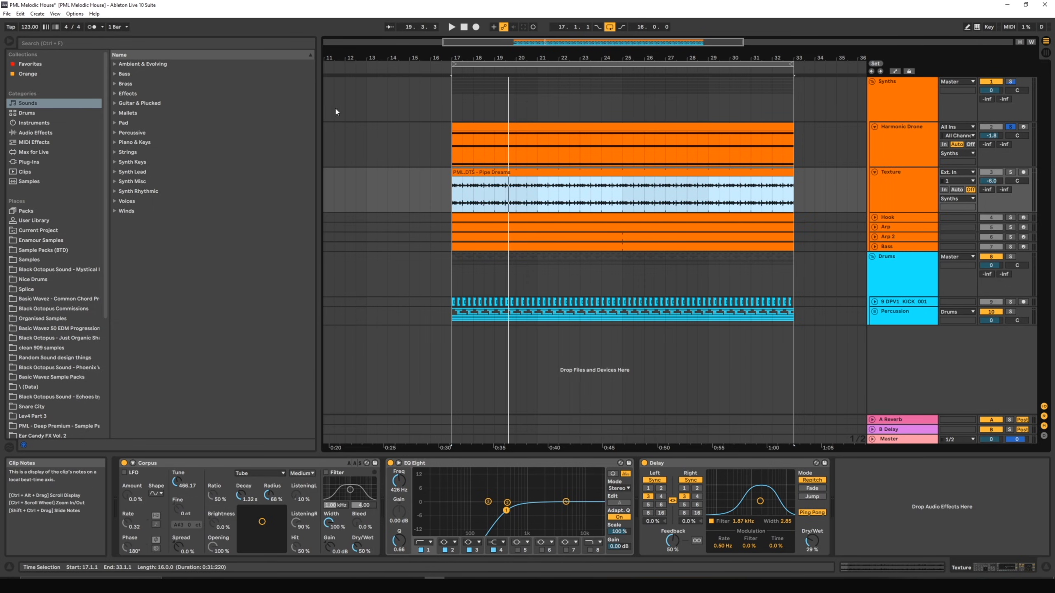
pyautogui.press('0')
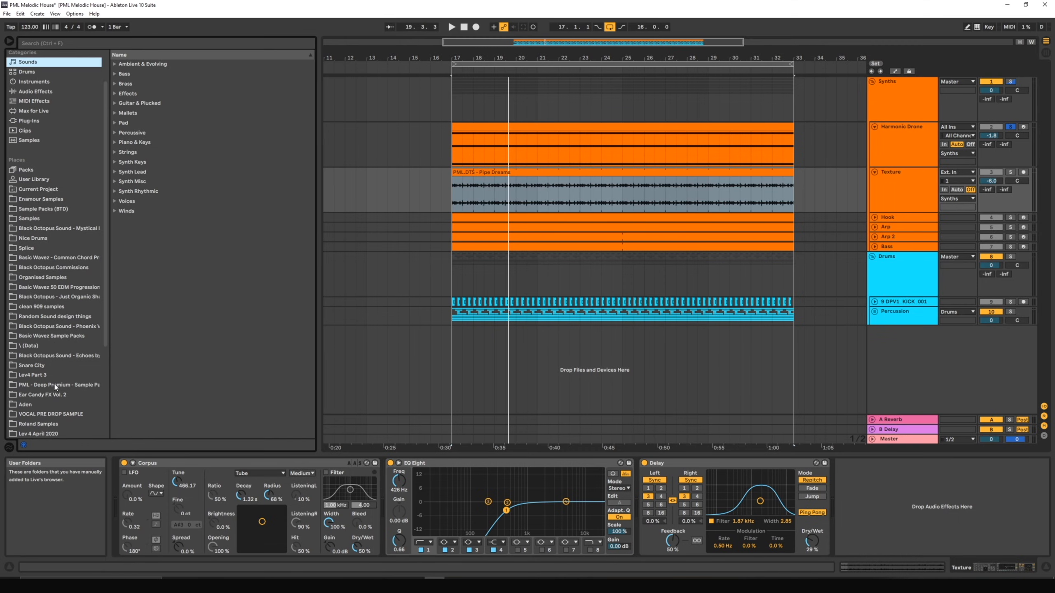
pyautogui.scroll(-4, 54, 384)
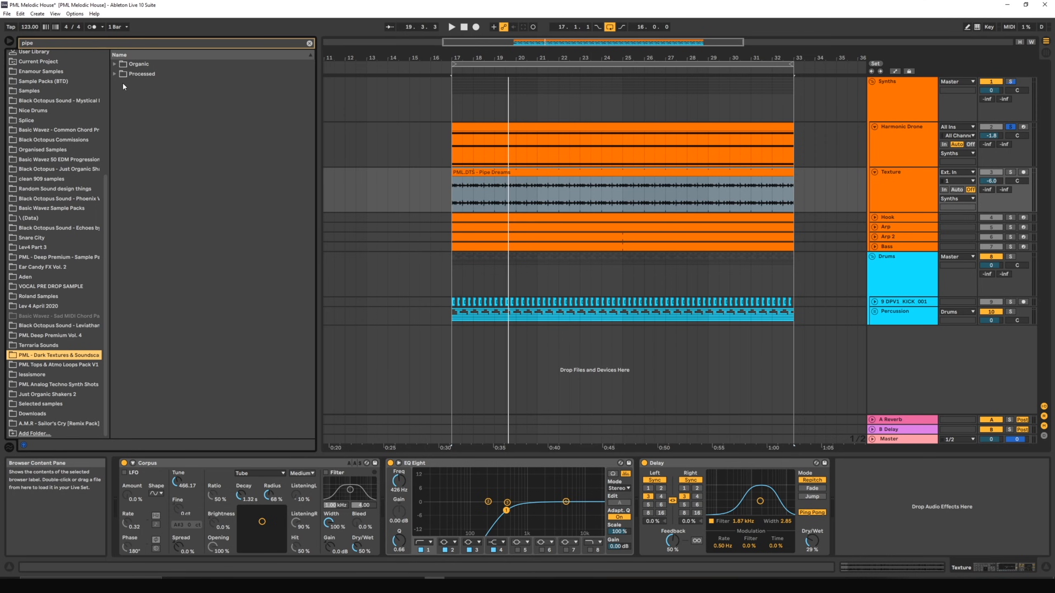
pyautogui.click(115, 65)
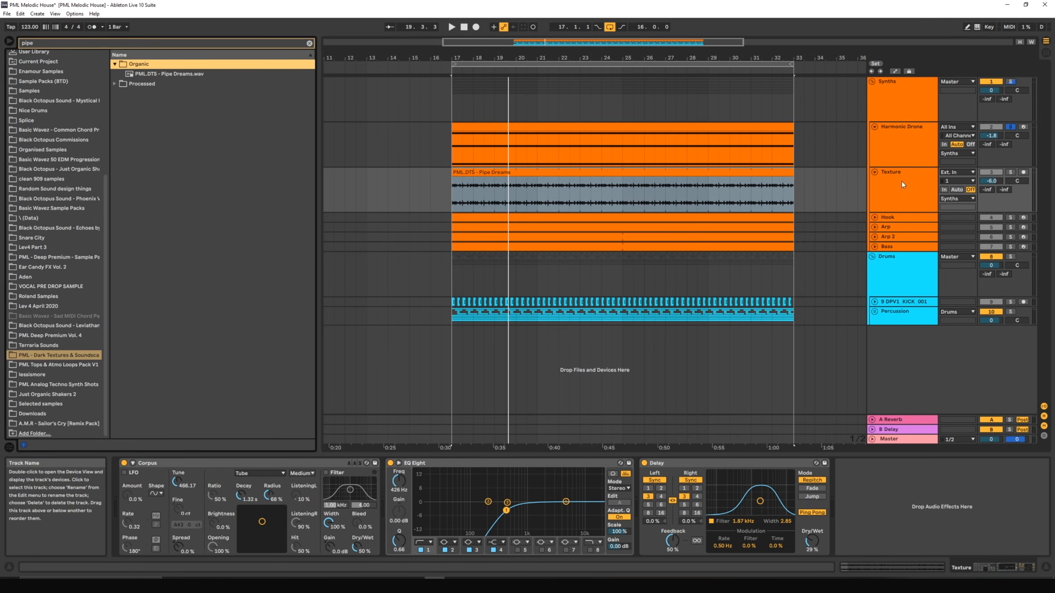
pyautogui.hotkey('ctrl', 't')
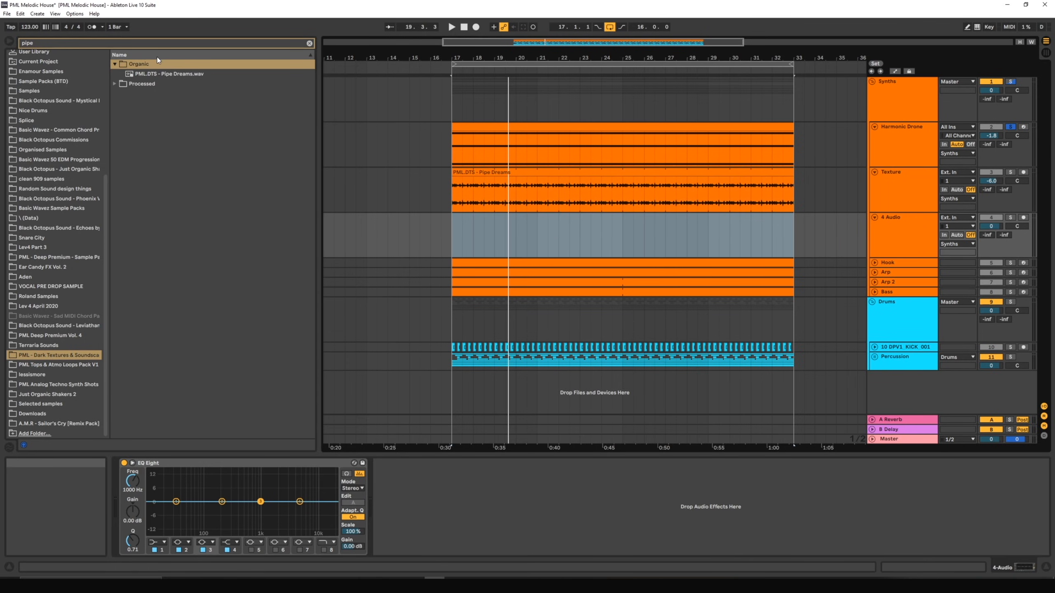
pyautogui.moveTo(155, 72); pyautogui.dragTo(452, 227)
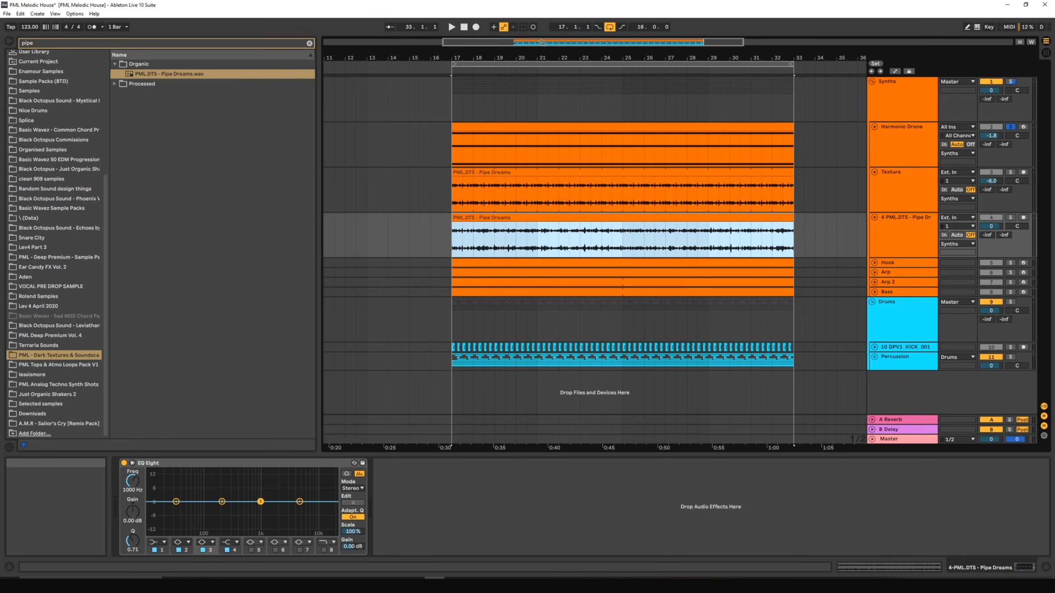
# Step: Open the new Pipe Dreams clip's sample and compare the start of its waveform with the Texture clip
pyautogui.moveTo(498, 62); pyautogui.dragTo(776, 166)
pyautogui.doubleClick(602, 216)
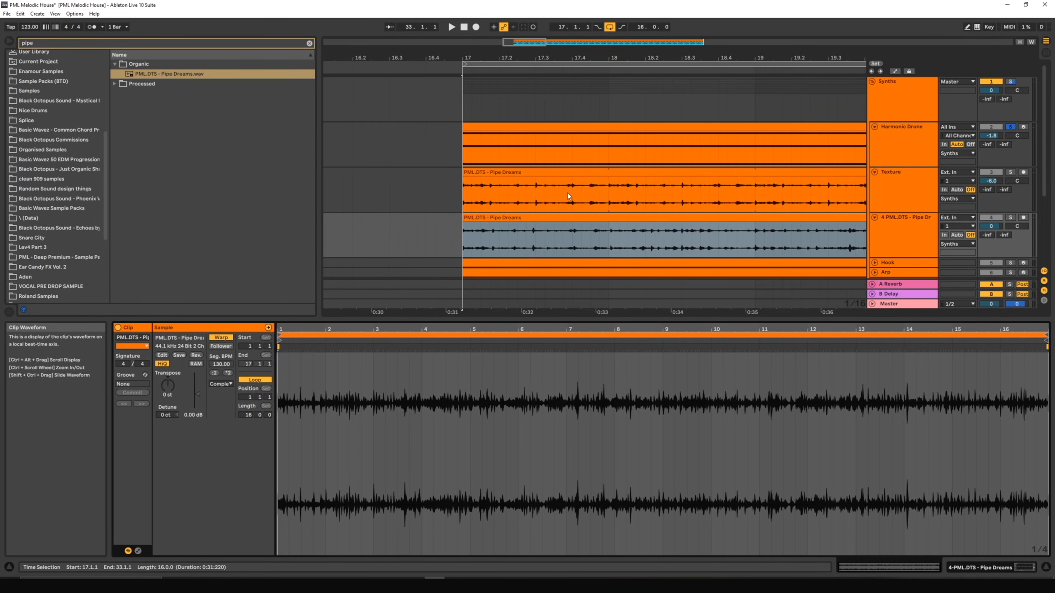
pyautogui.moveTo(518, 58); pyautogui.dragTo(566, 198)
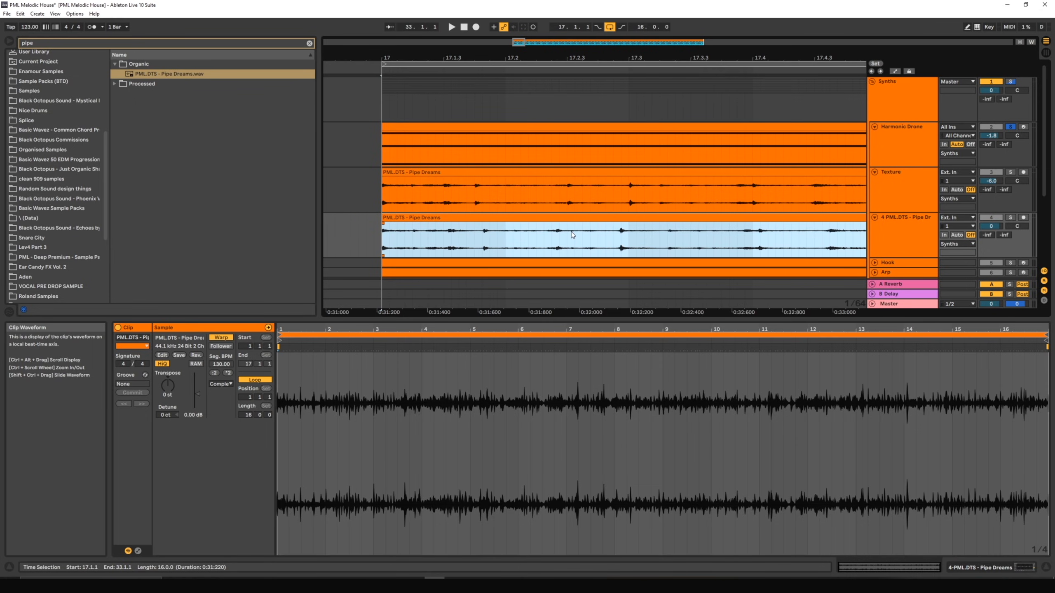
# Step: Solo the Texture track and audition its Pipe Dreams clip from bar 17
pyautogui.click(1010, 173)
pyautogui.press('space')
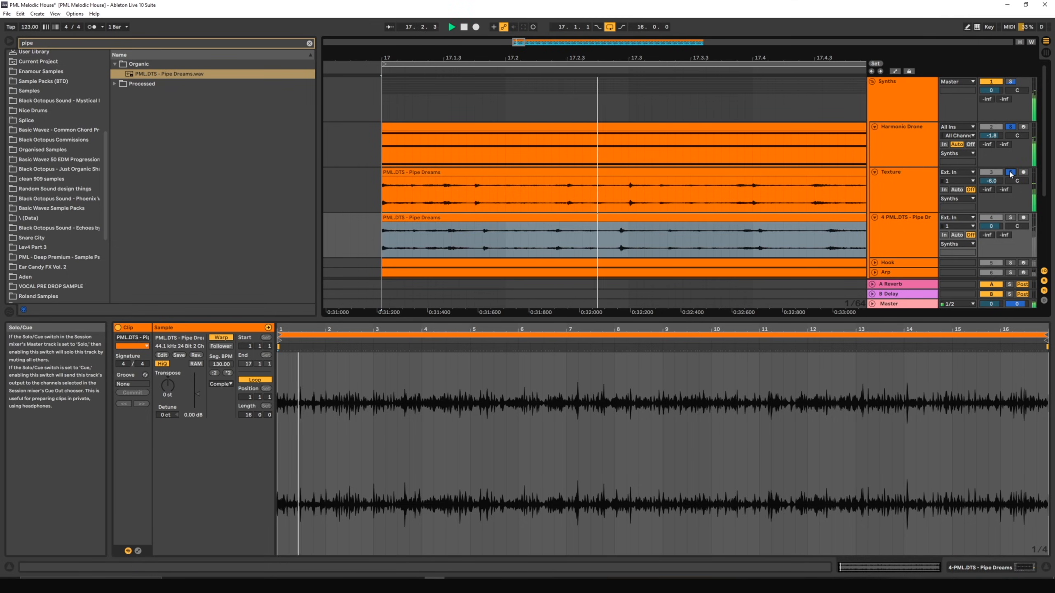
pyautogui.click(1011, 173)
pyautogui.click(1010, 173)
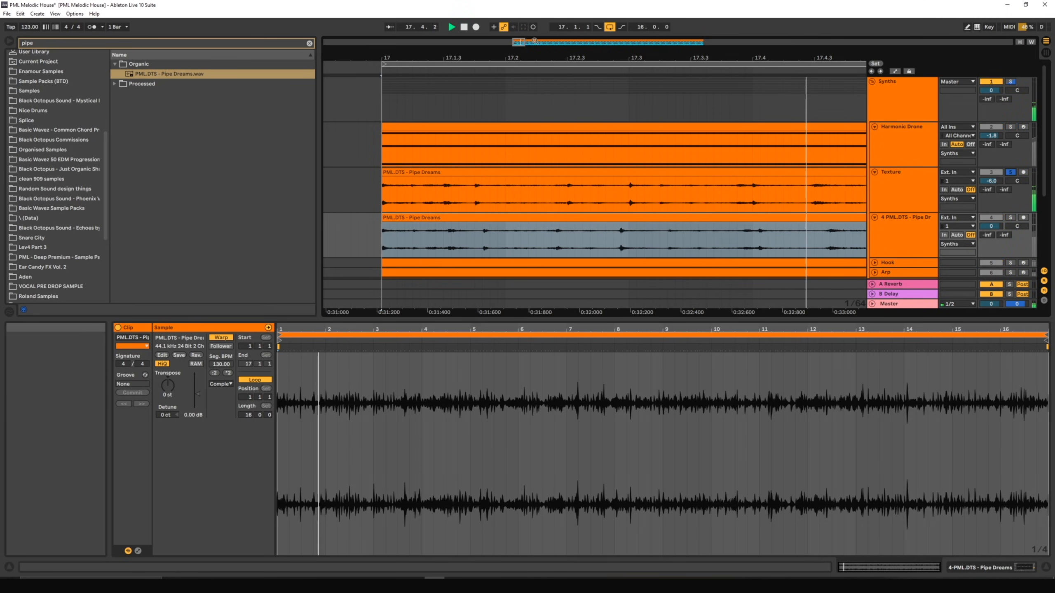
pyautogui.moveTo(544, 58); pyautogui.dragTo(539, 5)
pyautogui.press('space')
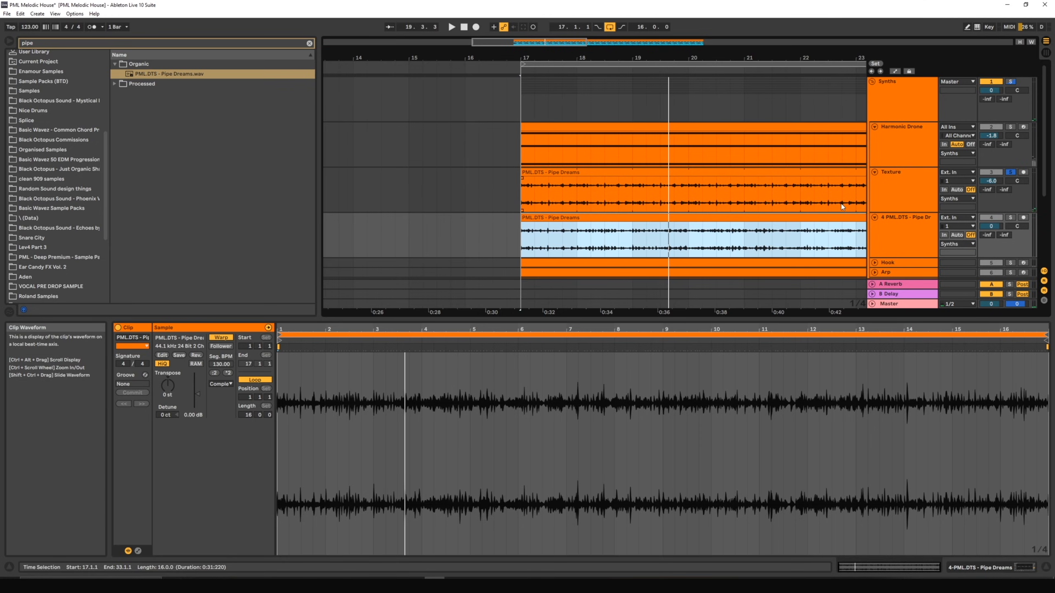
# Step: Solo the new Pipe Dreams track, audition the raw sample and show the track's devices
pyautogui.click(877, 190)
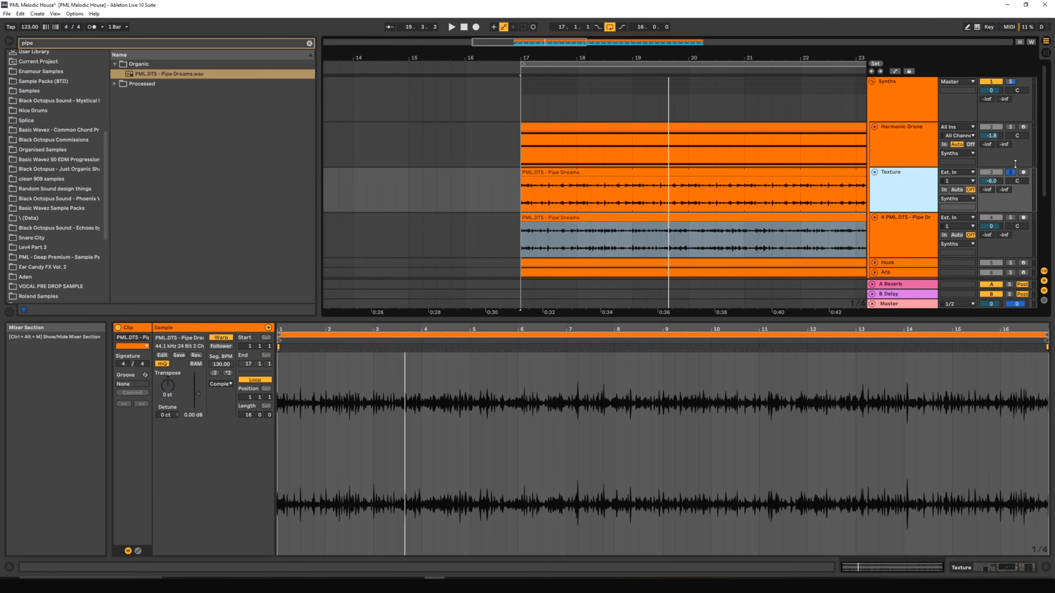
pyautogui.click(1012, 222)
pyautogui.press('space')
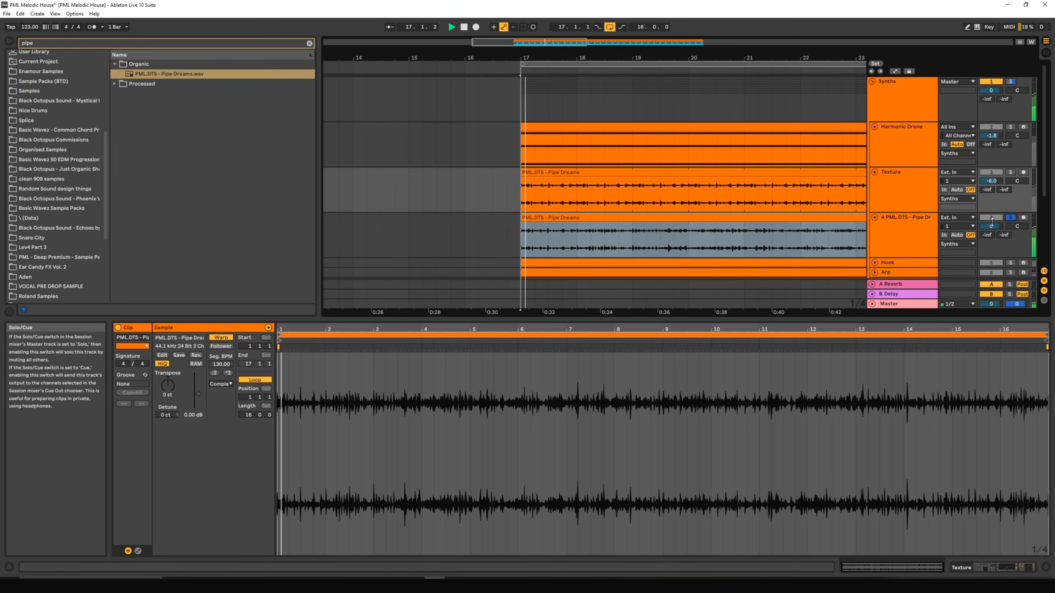
pyautogui.doubleClick(892, 248)
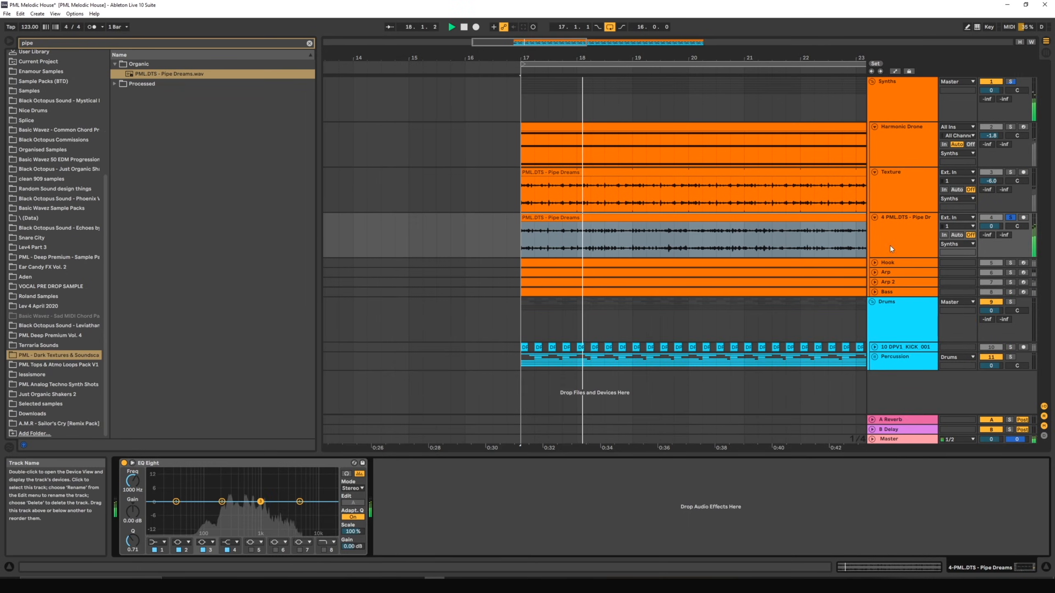
pyautogui.press('space')
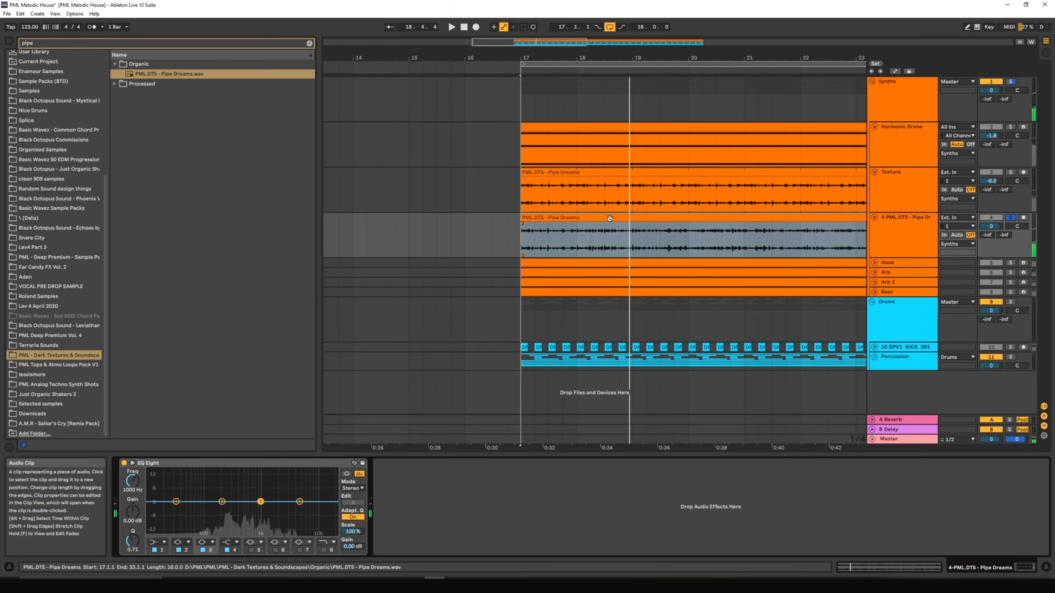
# Step: Reopen the new Pipe Dreams clip and insert warp markers on the transients across its entire sample
pyautogui.doubleClick(593, 217)
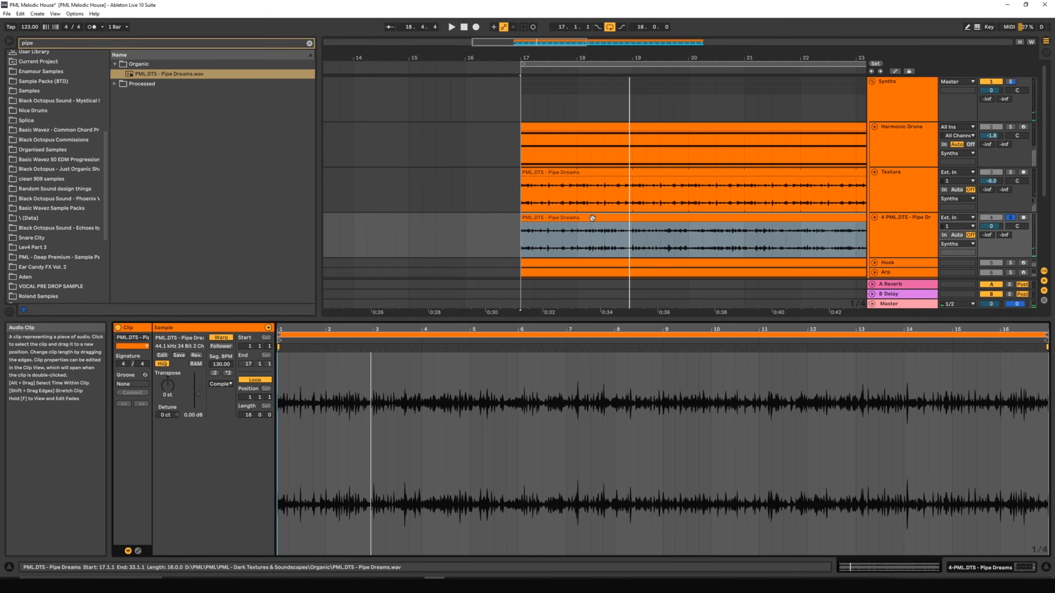
pyautogui.click(311, 371)
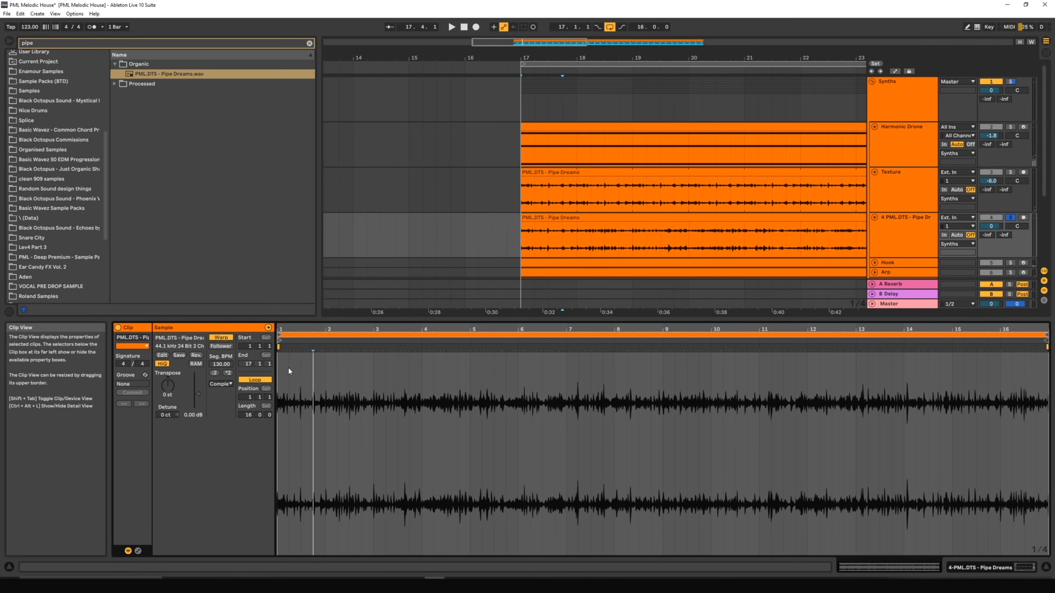
pyautogui.click(384, 377)
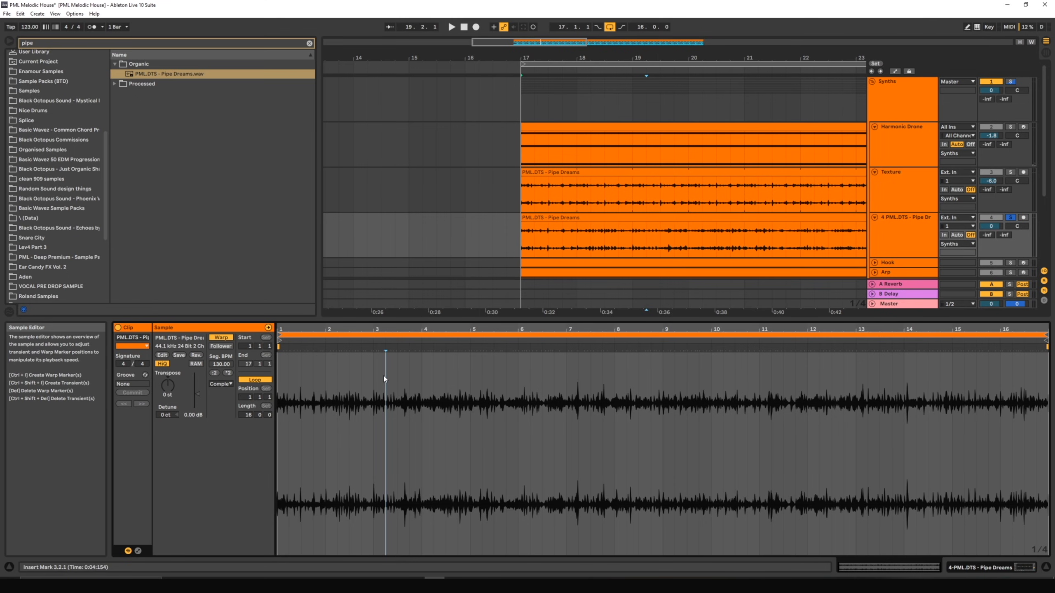
pyautogui.hotkey('ctrl', 'a')
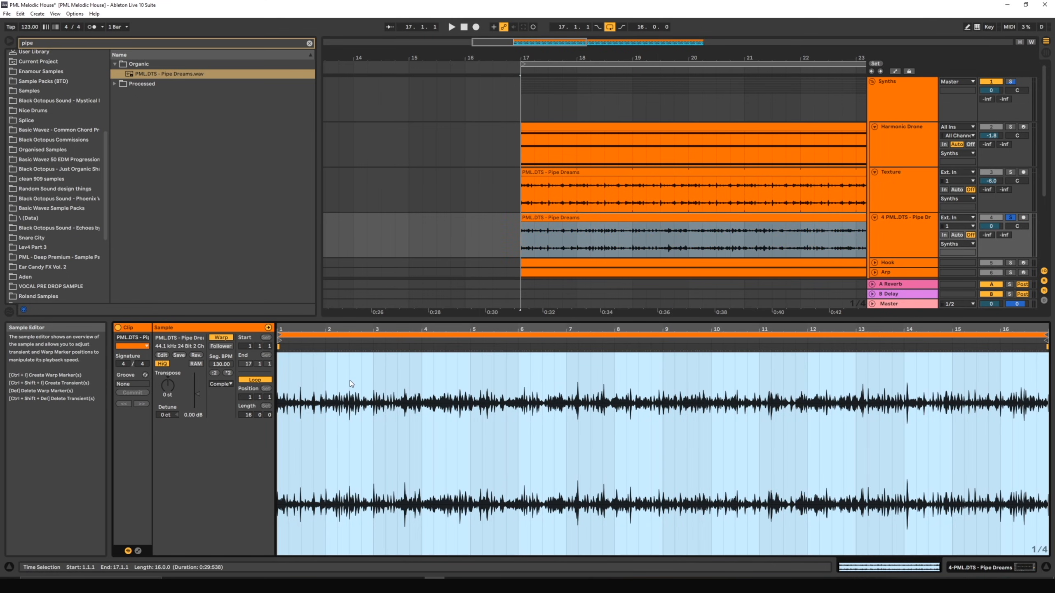
pyautogui.hotkey('ctrl', 'i')
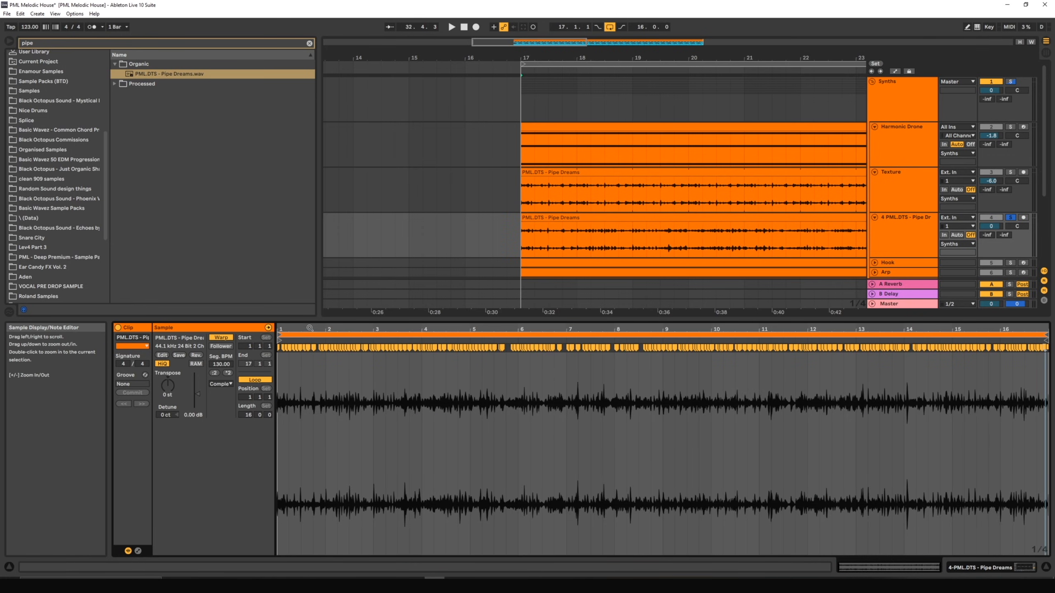
# Step: Set the sample editor of the new Pipe Dreams clip to a fixed 1/16 grid
pyautogui.moveTo(309, 330); pyautogui.dragTo(500, 460)
pyautogui.moveTo(649, 329); pyautogui.dragTo(539, 287)
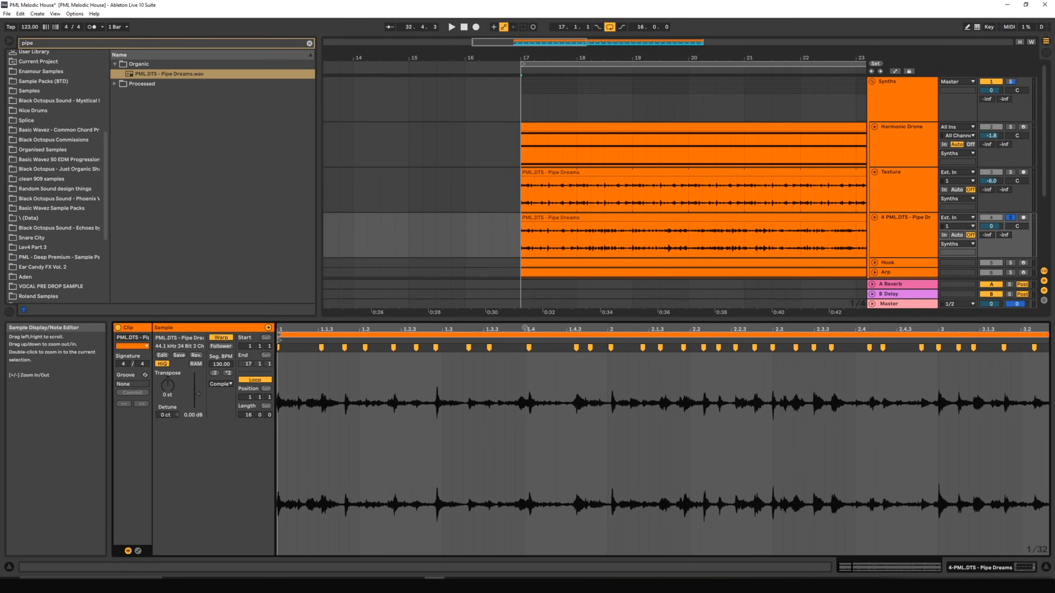
pyautogui.rightClick(489, 436)
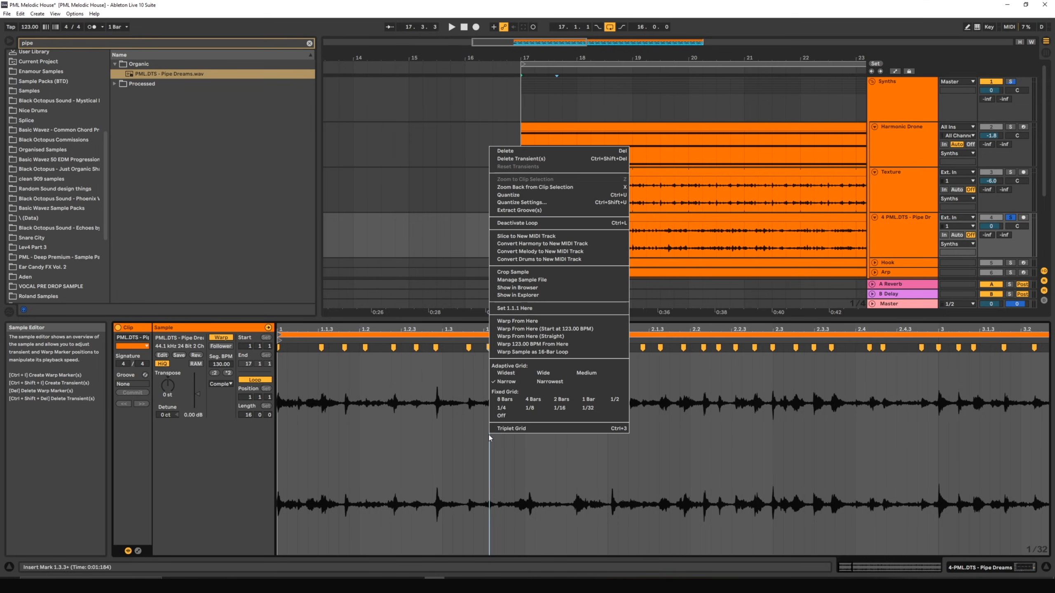
pyautogui.click(560, 407)
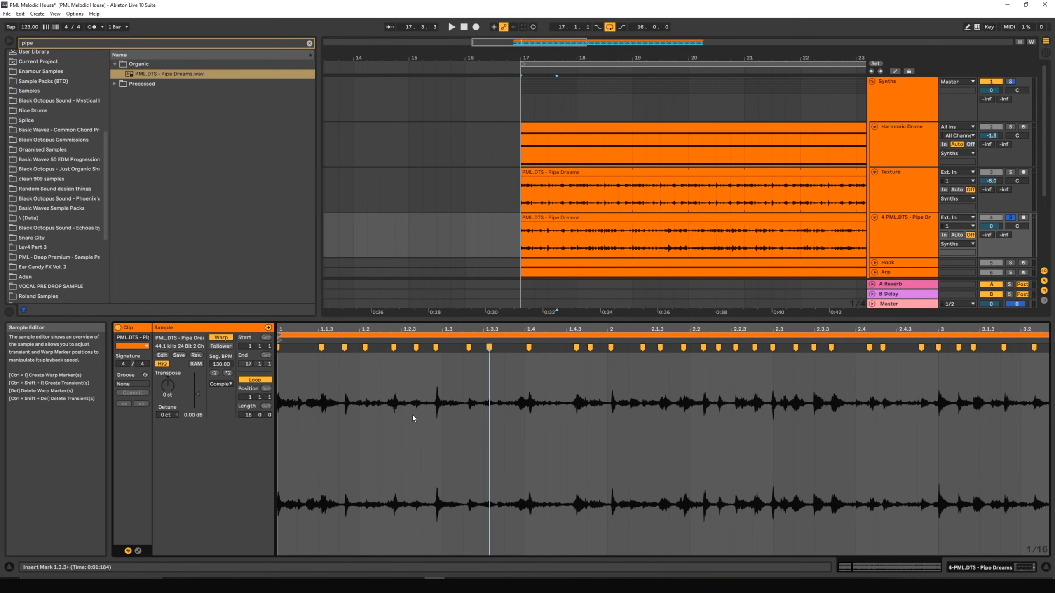
# Step: Quantize the entire new Pipe Dreams sample's warp markers and audition the result
pyautogui.click(429, 373)
pyautogui.click(511, 434)
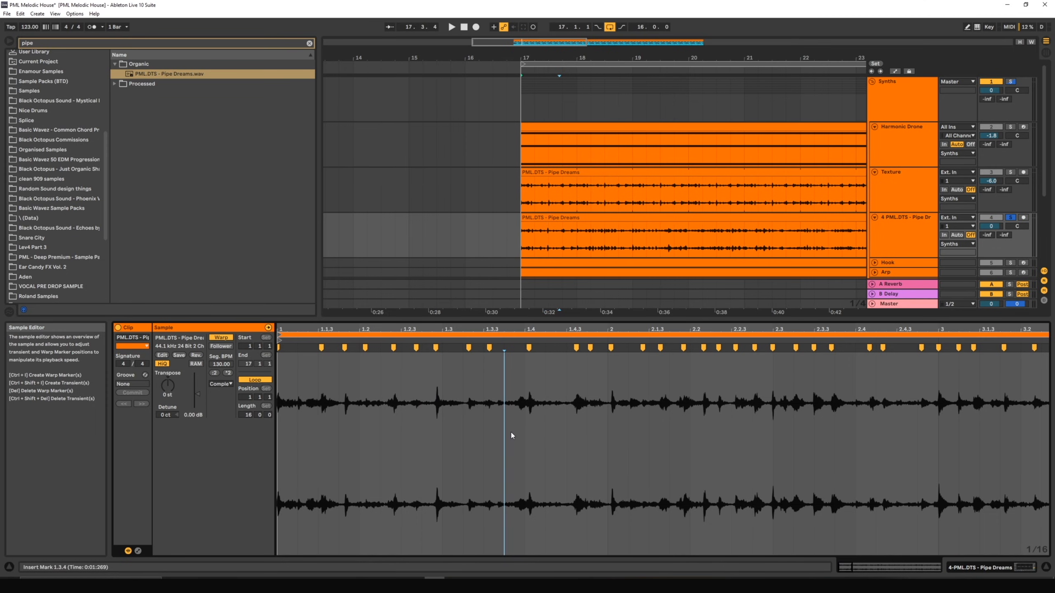
pyautogui.hotkey('ctrl', 'a')
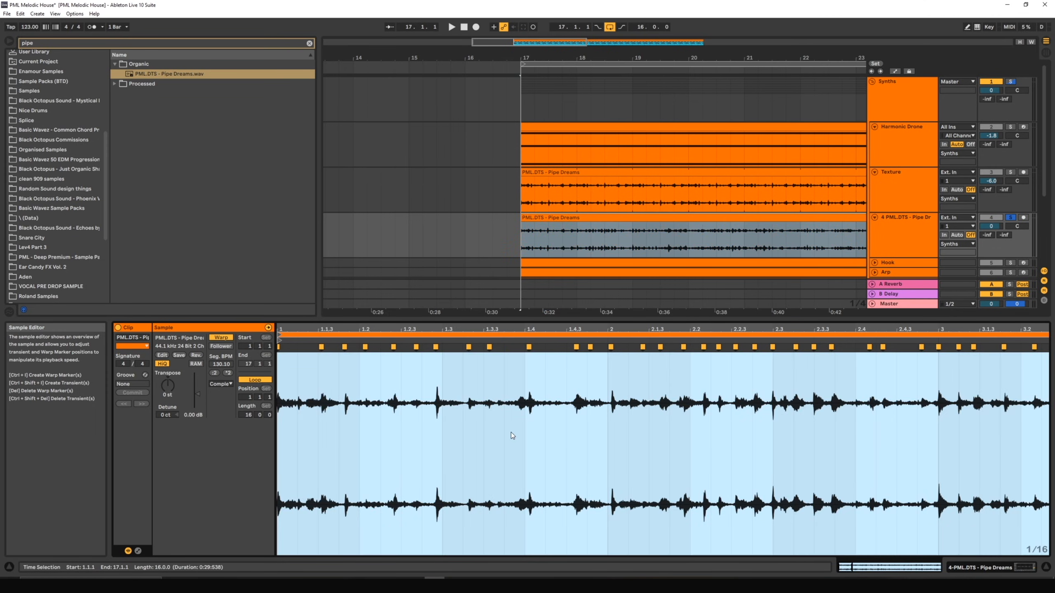
pyautogui.hotkey('ctrl', 'u')
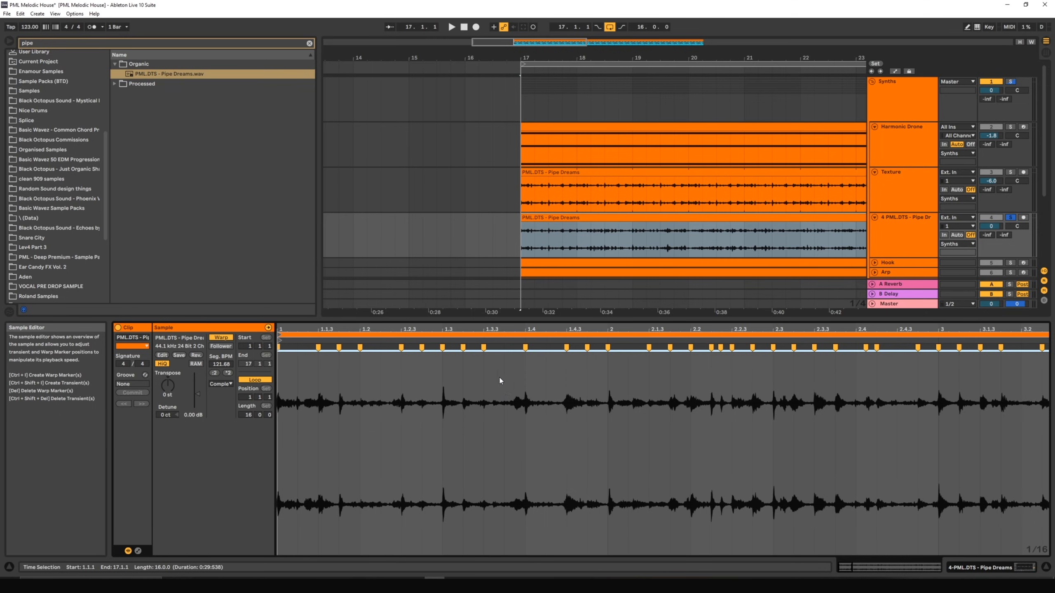
pyautogui.press('space')
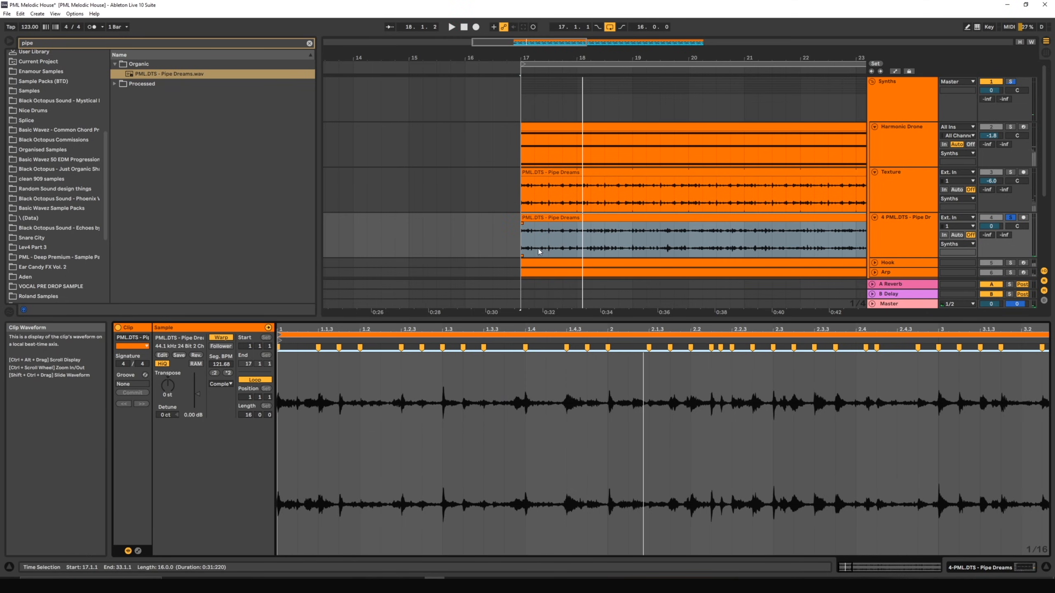
# Step: Set the arrangement loop to the new clip's first bar, 17.1.1 to 18.1.1, and audition that bar looping
pyautogui.click(520, 234)
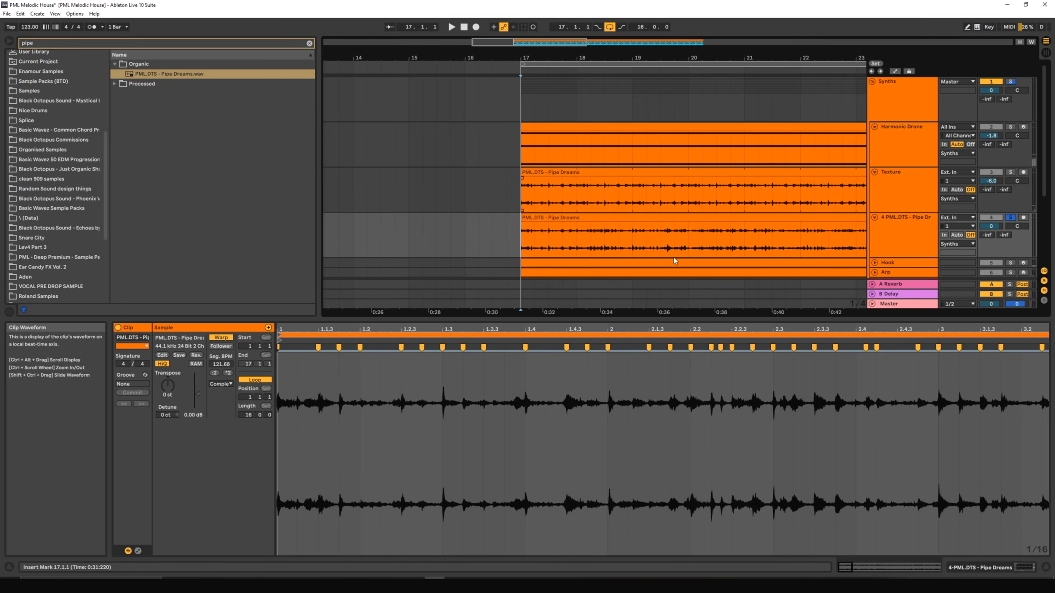
pyautogui.moveTo(520, 239); pyautogui.dragTo(578, 238)
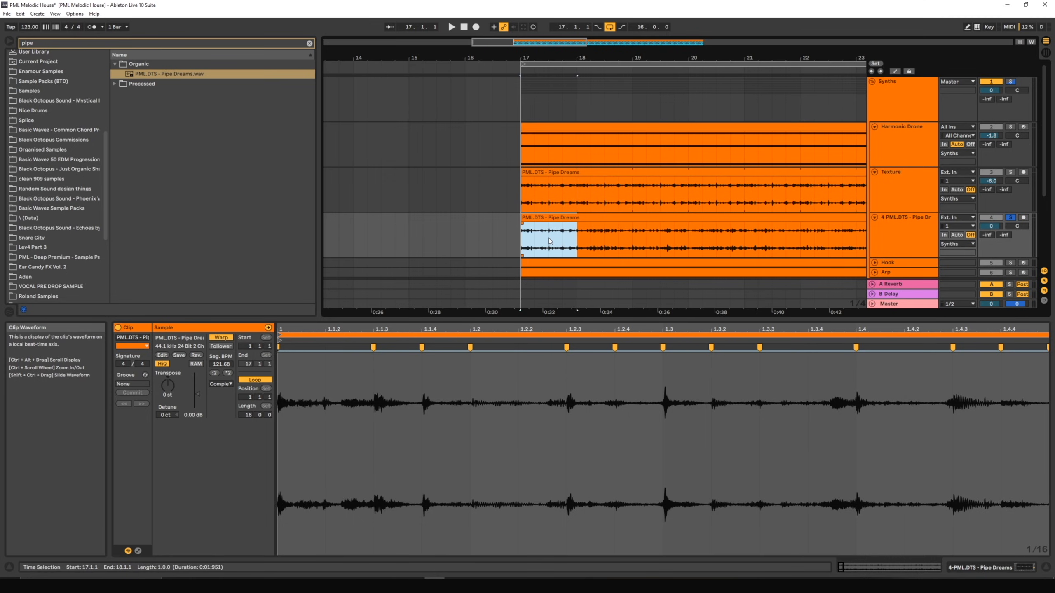
pyautogui.press('space')
pyautogui.hotkey('ctrl', 'l')
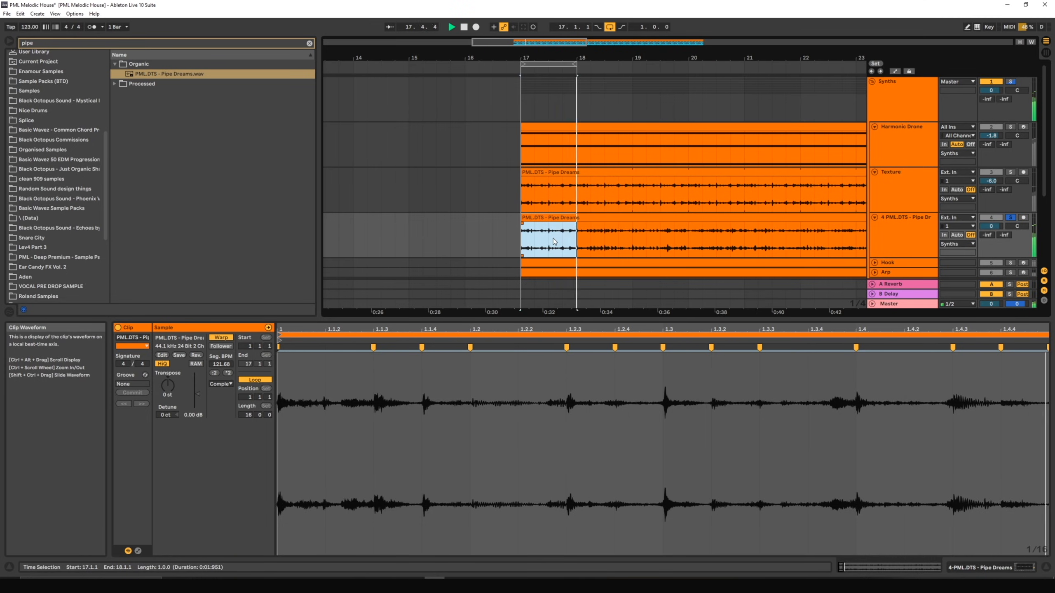
pyautogui.press('space')
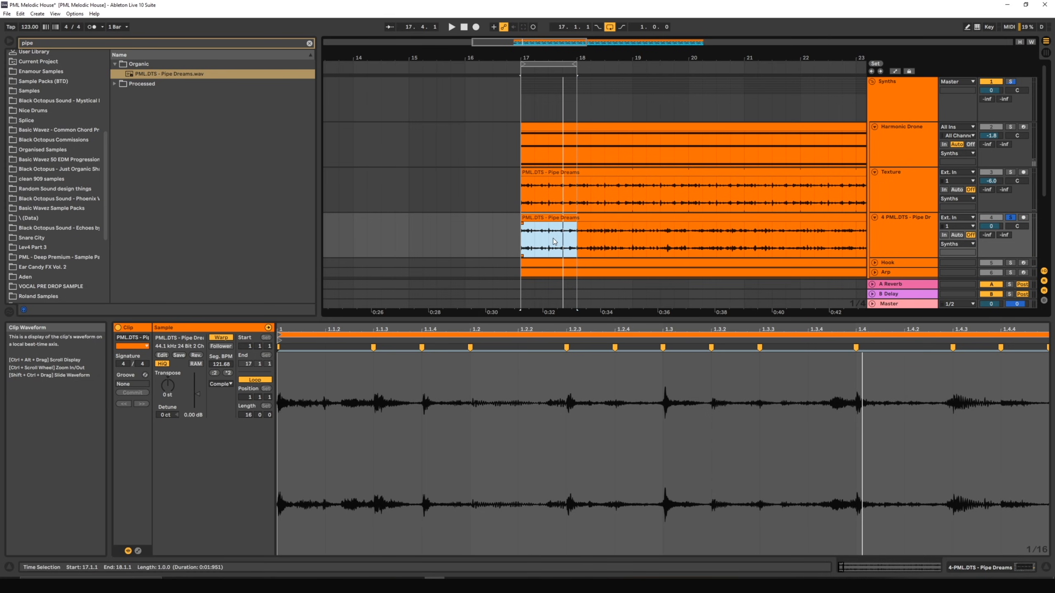
# Step: Shorten the new Pipe Dreams clip's sample loop to its first bar, ending at 2.1.1 with a length of 1.0.0
pyautogui.click(573, 232)
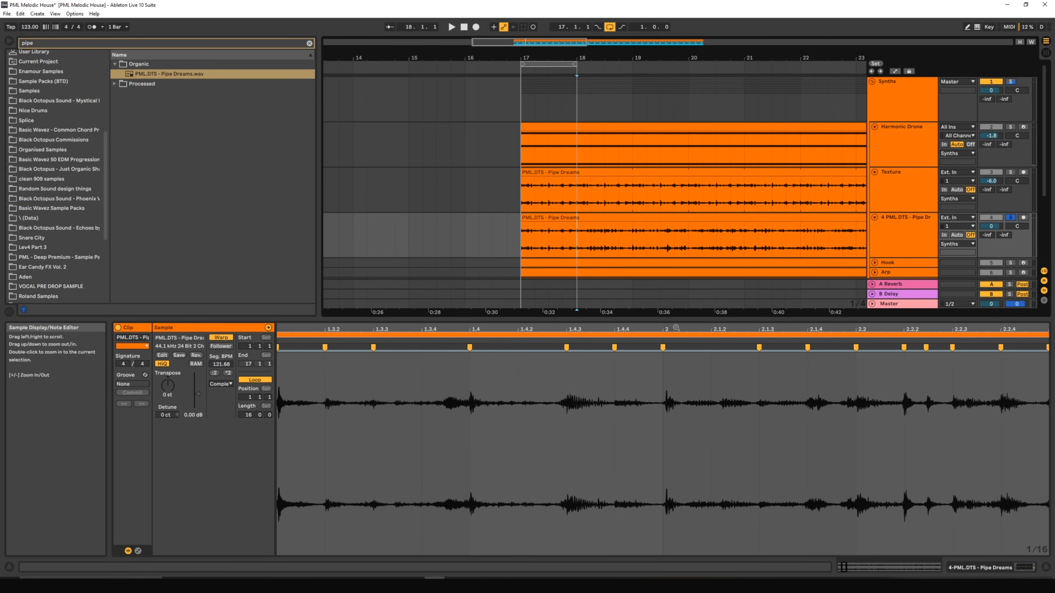
pyautogui.moveTo(677, 327); pyautogui.dragTo(677, 275)
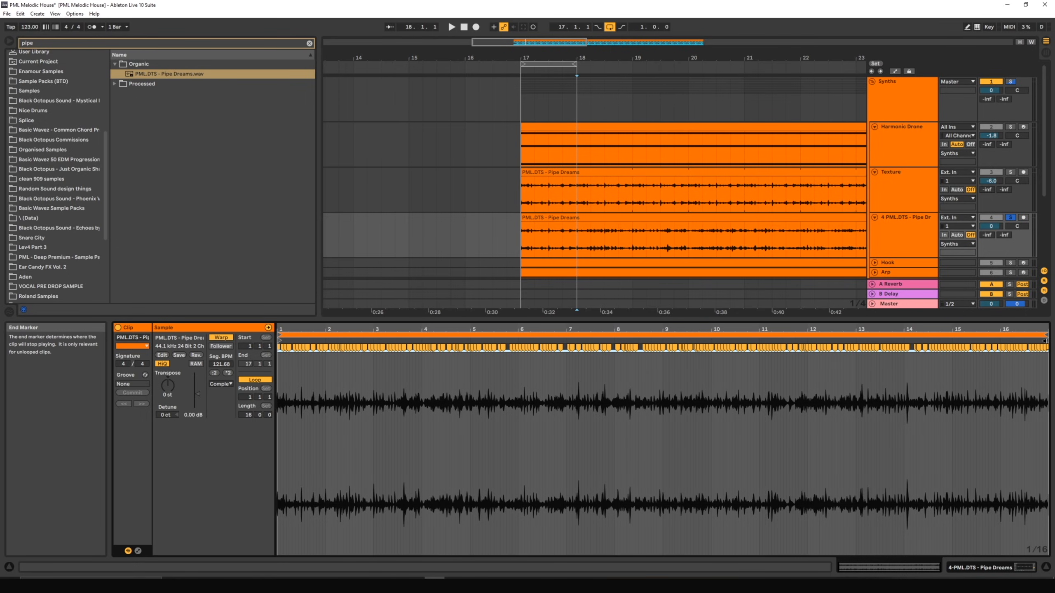
pyautogui.moveTo(320, 347); pyautogui.dragTo(325, 347)
pyautogui.moveTo(1045, 332); pyautogui.dragTo(325, 329)
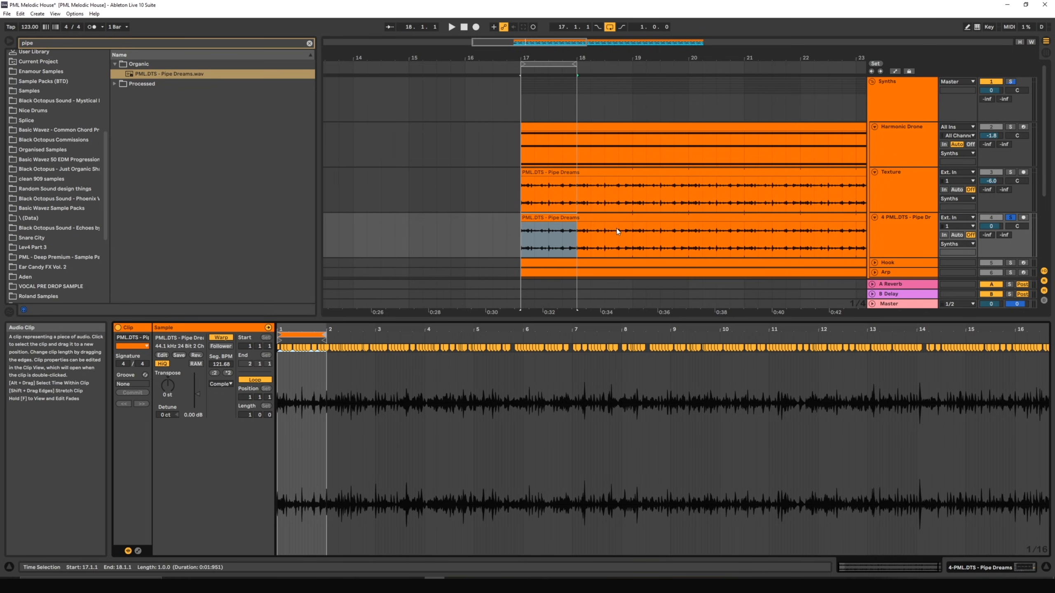
# Step: Set the arrangement loop over the new Pipe Dreams clip to start at 17.1.1 with a length of 11.2.0 and play it
pyautogui.click(578, 240)
pyautogui.moveTo(587, 238); pyautogui.dragTo(811, 244)
pyautogui.click(646, 232)
pyautogui.moveTo(516, 237); pyautogui.dragTo(589, 237)
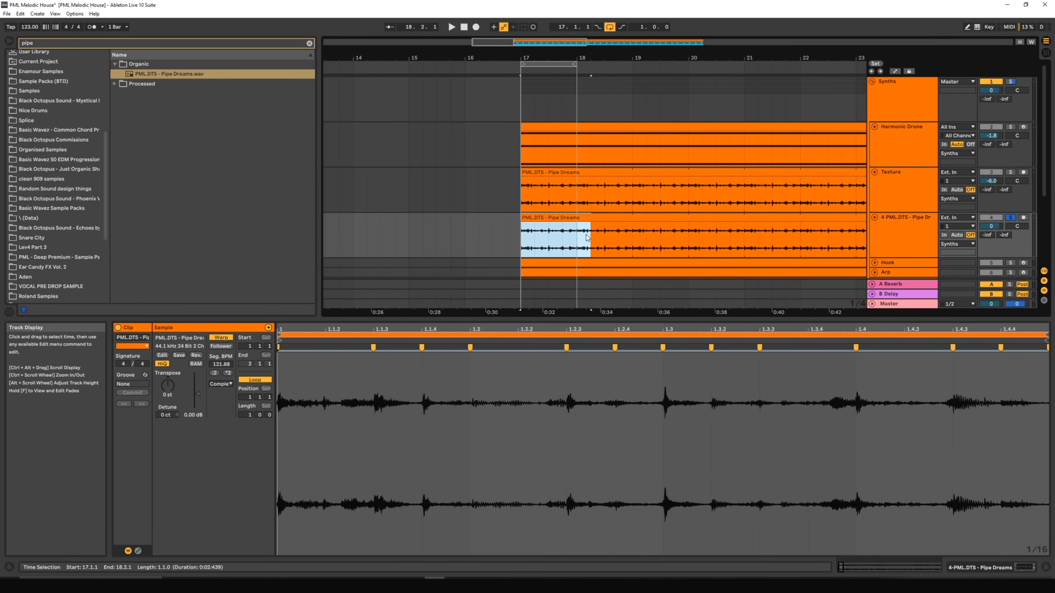
pyautogui.click(595, 236)
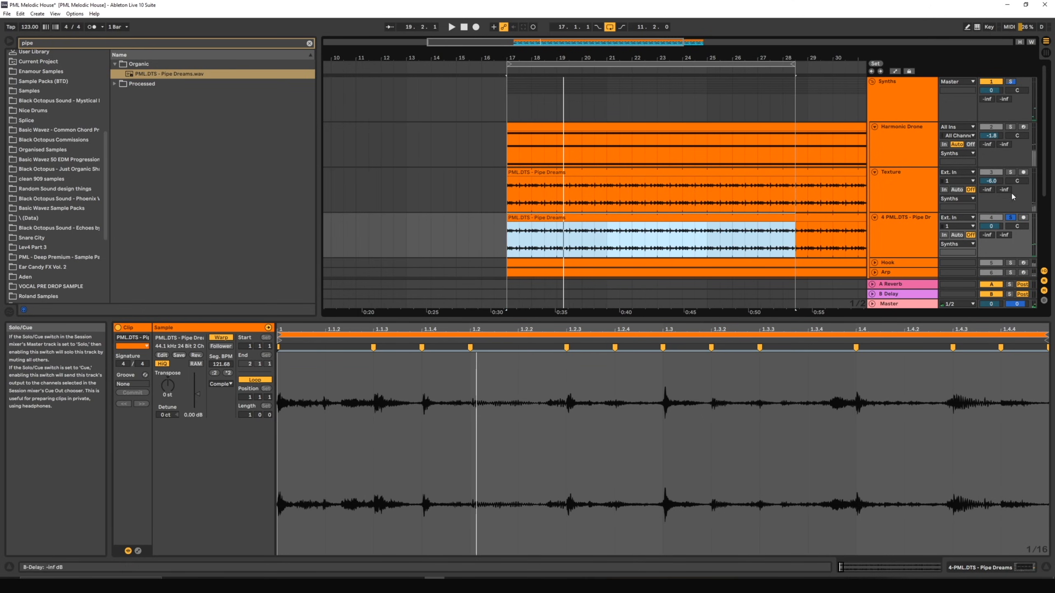
# Step: Audition the Texture track in solo, return the solo to the new Pipe Dreams track, and show the Texture track's devices
pyautogui.click(1013, 171)
pyautogui.press('space')
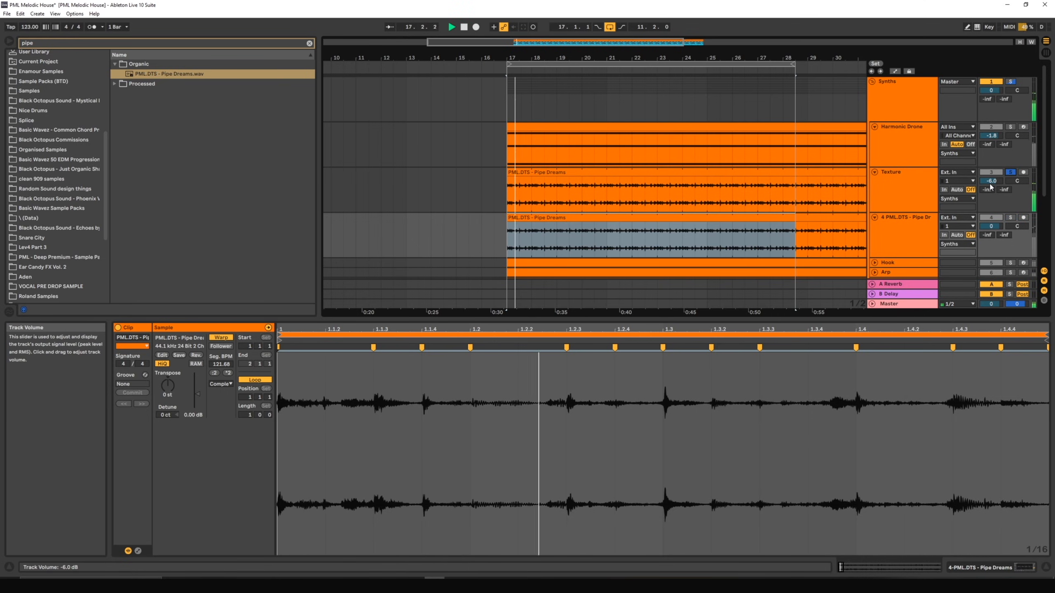
pyautogui.click(916, 240)
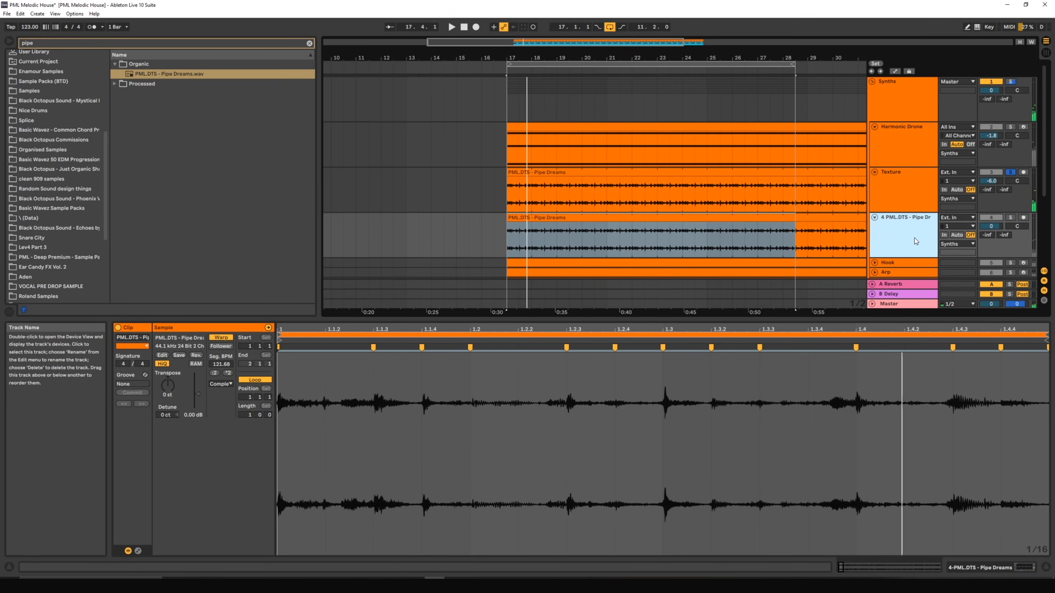
pyautogui.click(1010, 217)
pyautogui.doubleClick(901, 196)
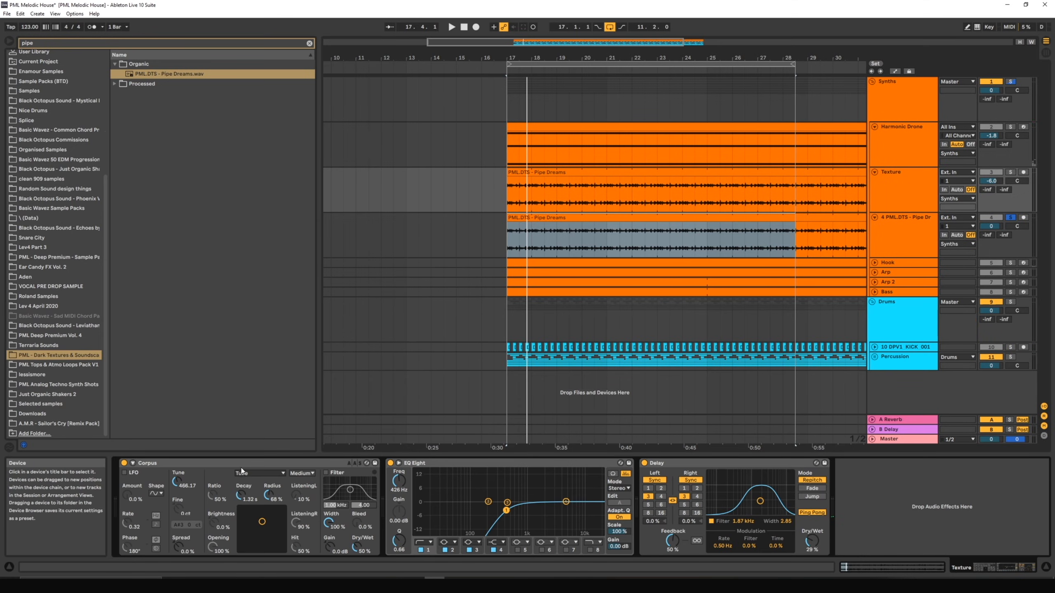
# Step: Find Corpus by searching the browser for "corp" and add it after EQ Eight on the new Pipe Dreams track
pyautogui.click(909, 239)
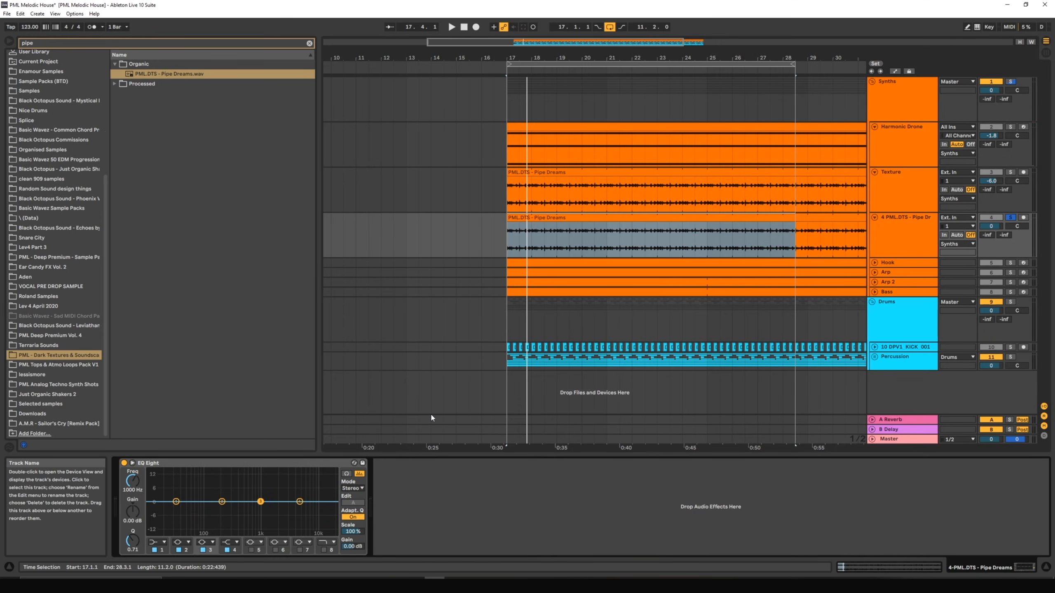
pyautogui.click(307, 42)
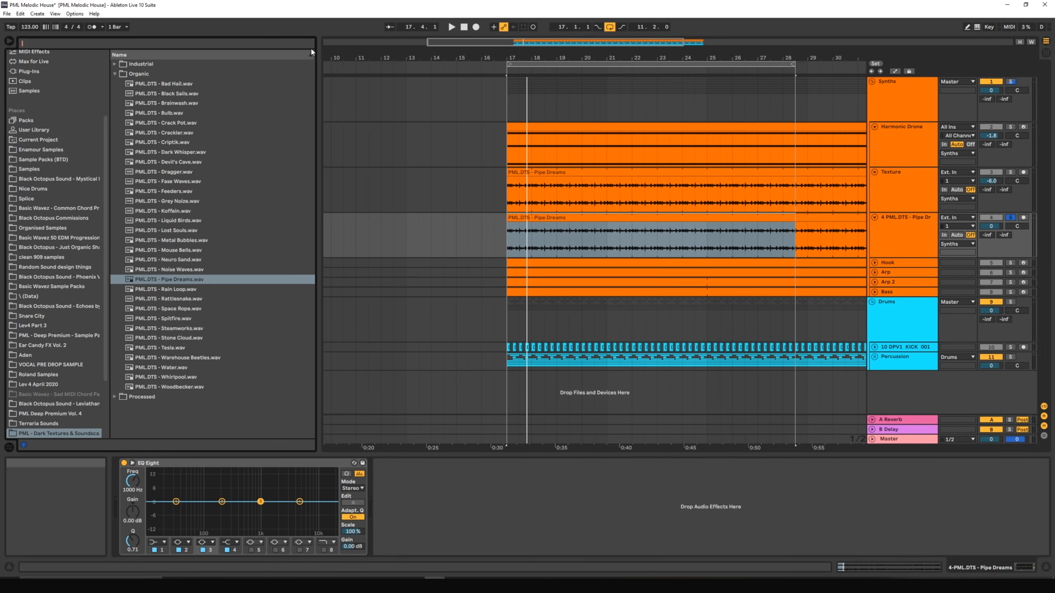
pyautogui.write('co')
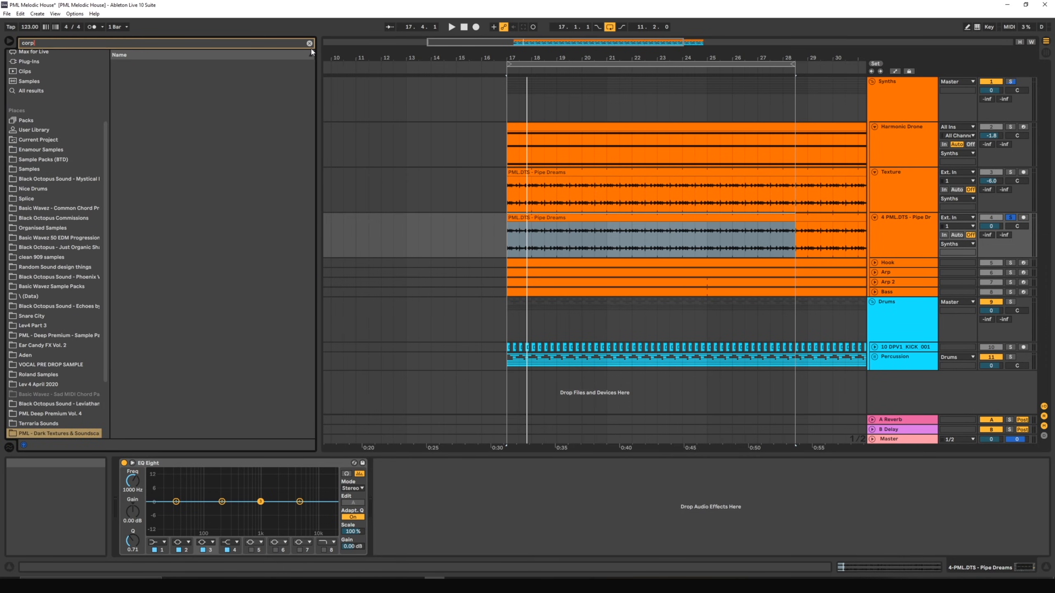
pyautogui.write('rp')
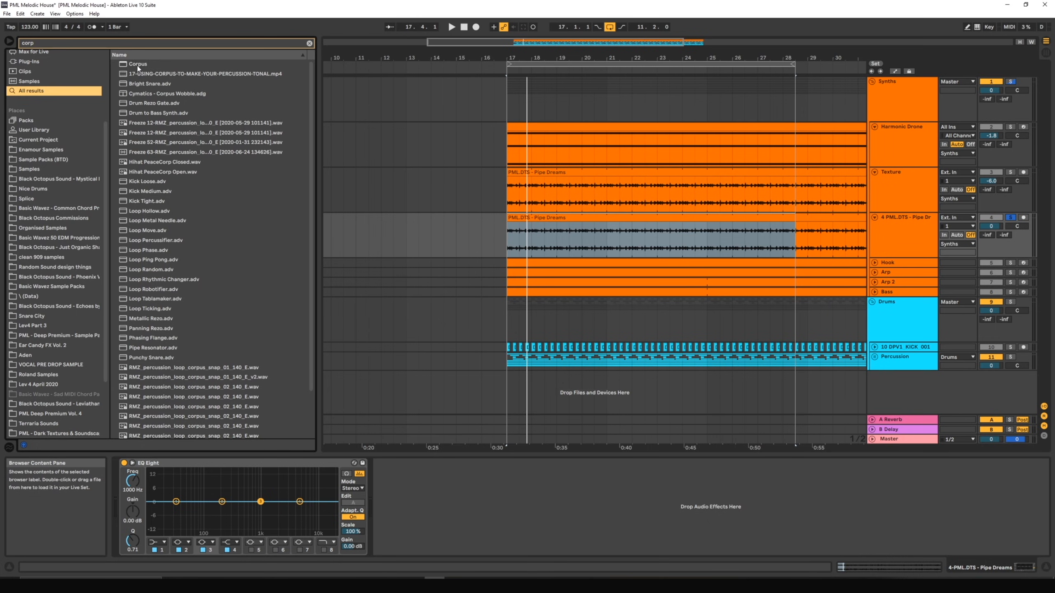
pyautogui.press('Down')
pyautogui.press('Return')
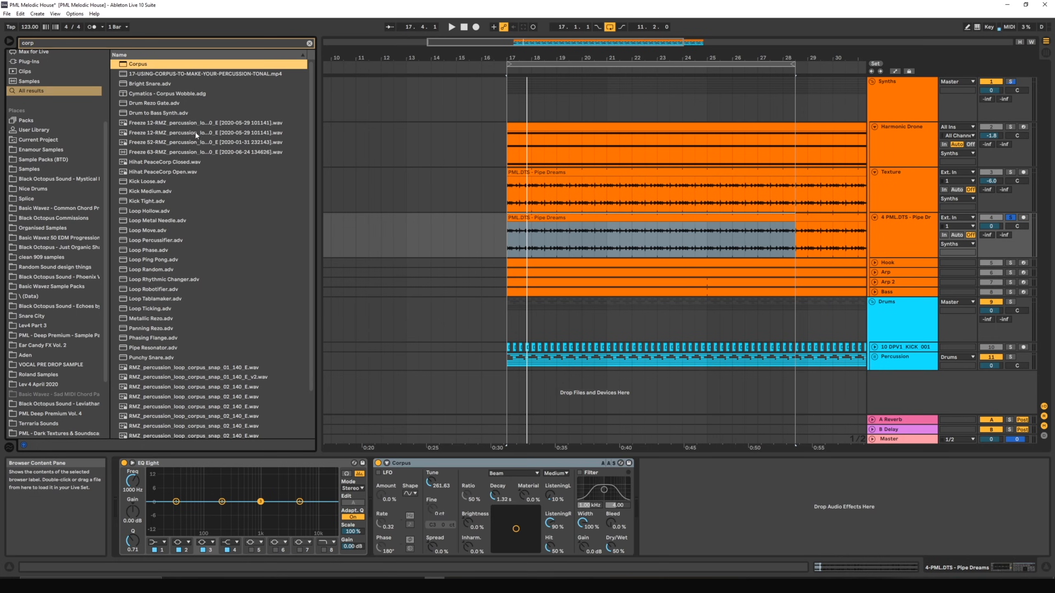
pyautogui.click(478, 463)
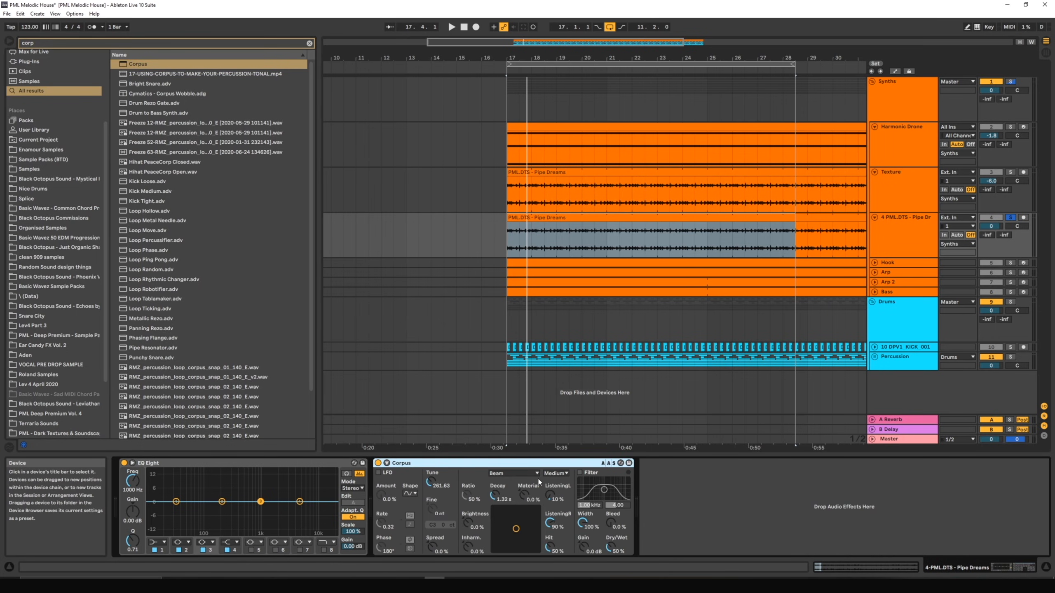
# Step: Extend the arrangement loop to end at 29.1.1 and audition Corpus with the Beam resonance type
pyautogui.moveTo(793, 64); pyautogui.dragTo(807, 64)
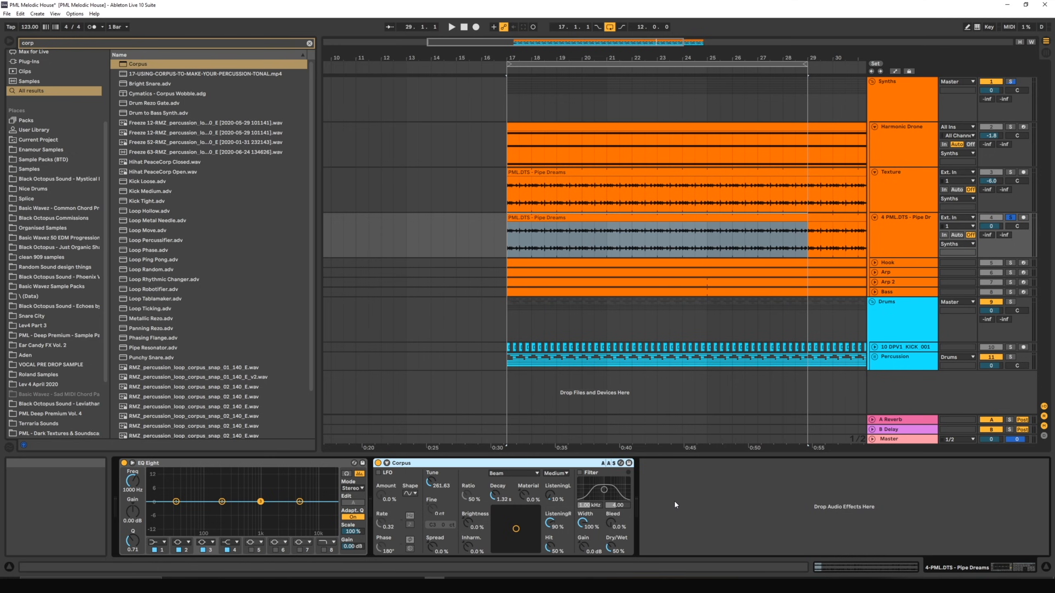
pyautogui.click(513, 474)
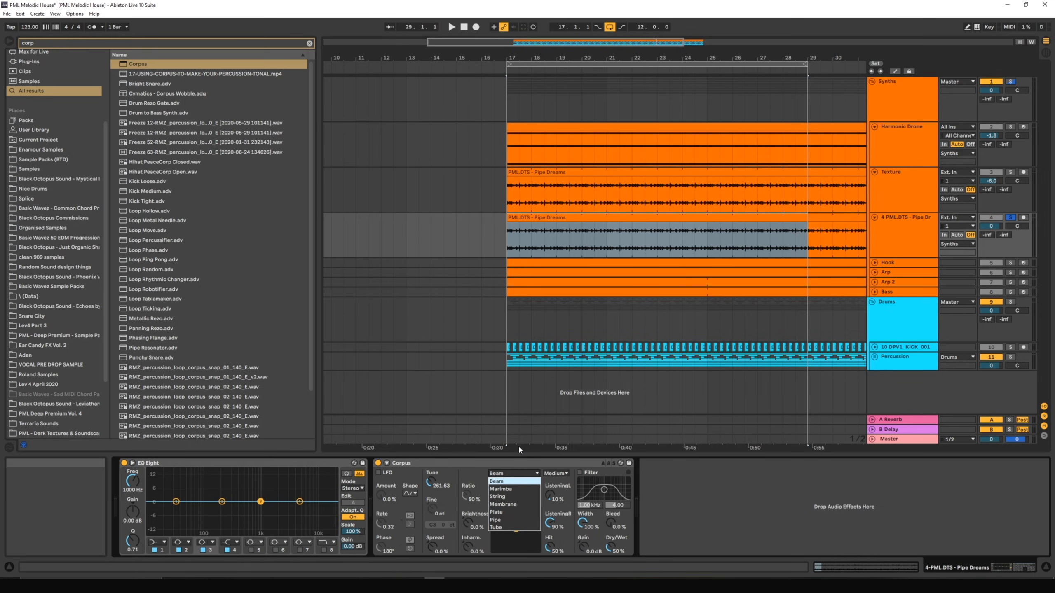
pyautogui.press('Return')
pyautogui.press('space')
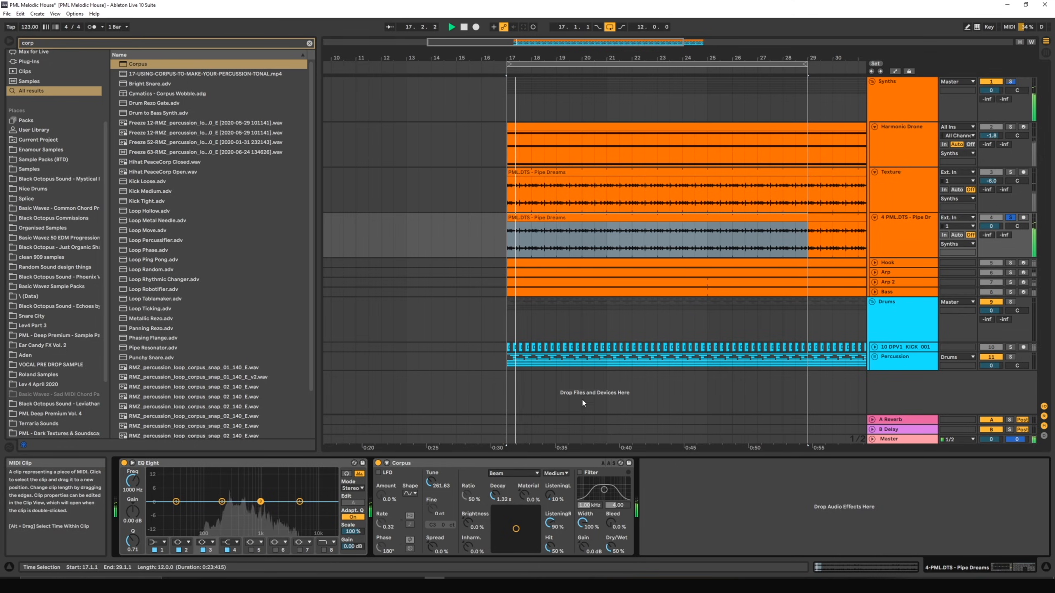
pyautogui.press('space')
# Step: Try the String and Marimba resonance types in Corpus and audition Marimba
pyautogui.click(513, 474)
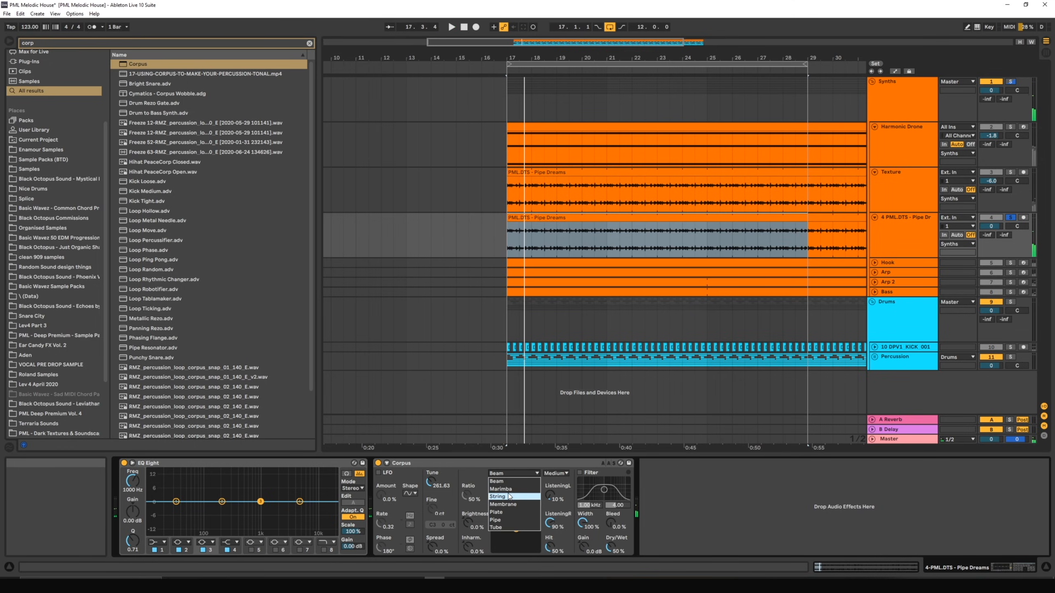
pyautogui.click(512, 497)
pyautogui.click(512, 476)
pyautogui.click(509, 487)
pyautogui.press('space')
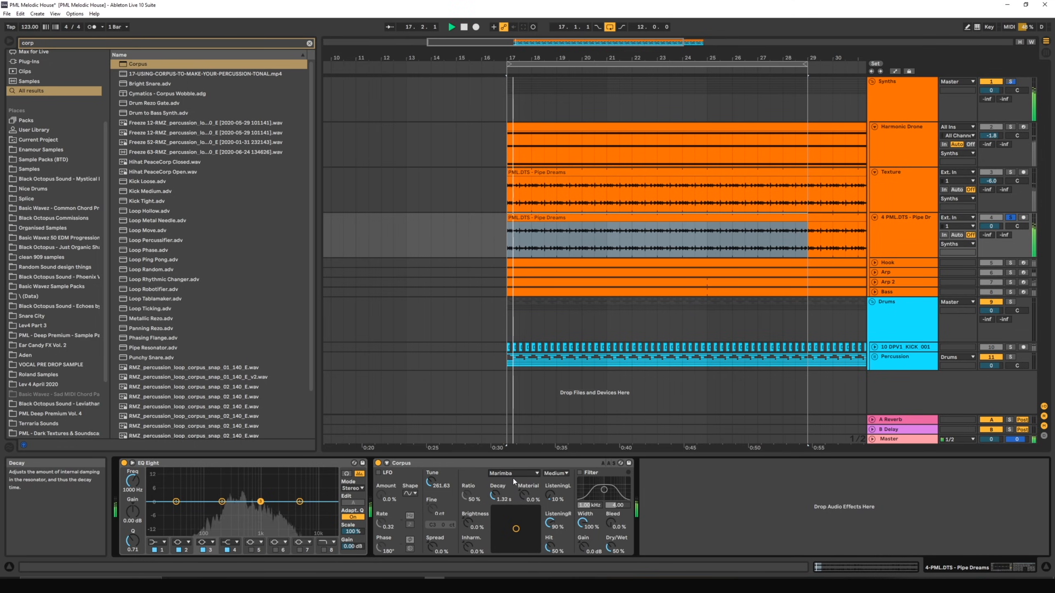
# Step: Set Corpus's resonance type to Pipe and audition the result
pyautogui.click(514, 476)
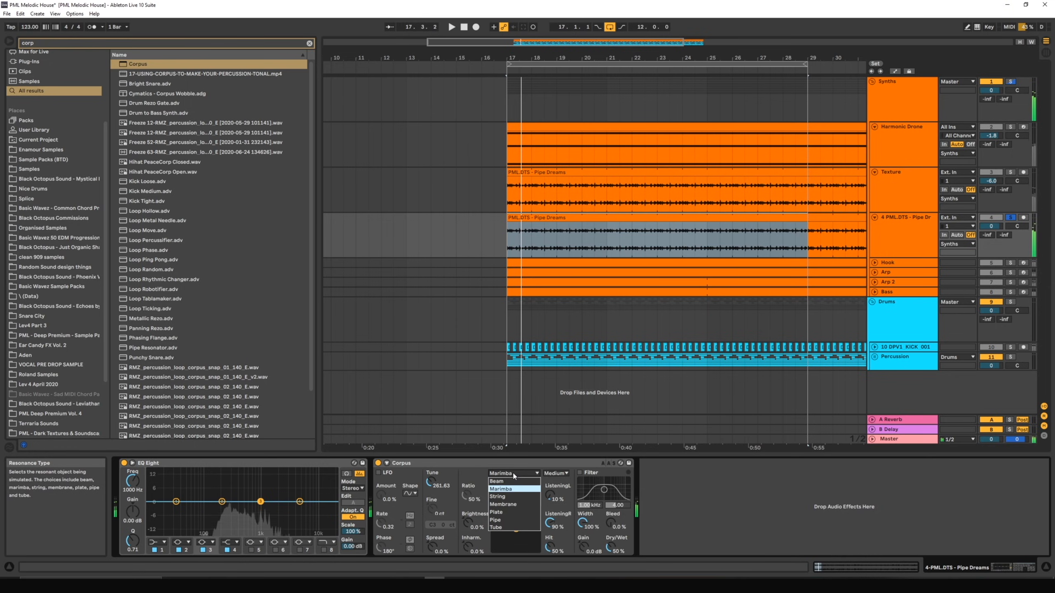
pyautogui.click(498, 521)
pyautogui.press('space')
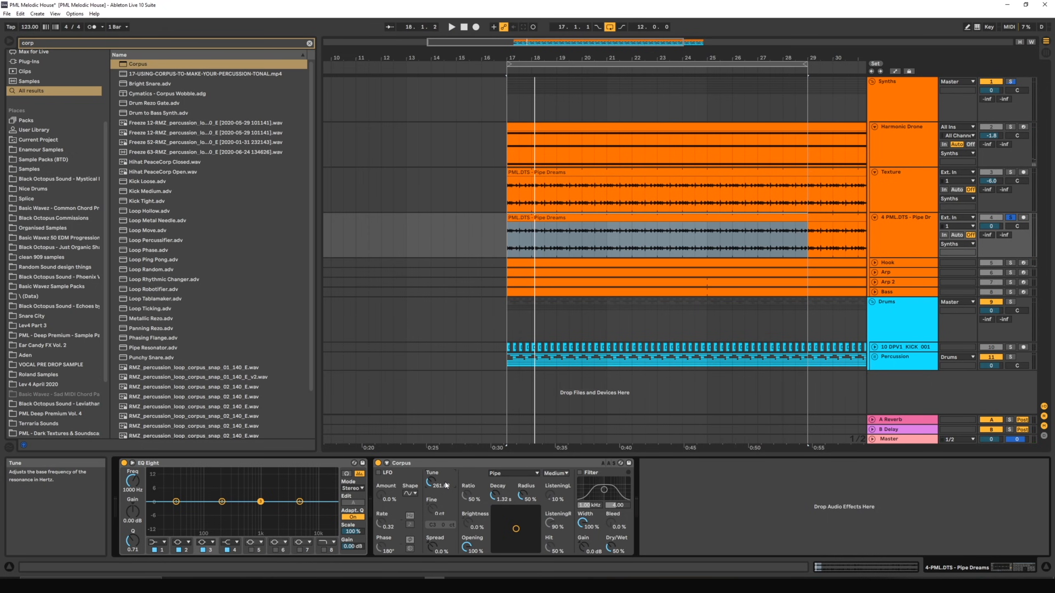
# Step: Tune Corpus to 466.17 Hz during playback and compare it with the tuning of the Texture track's Corpus
pyautogui.press('space')
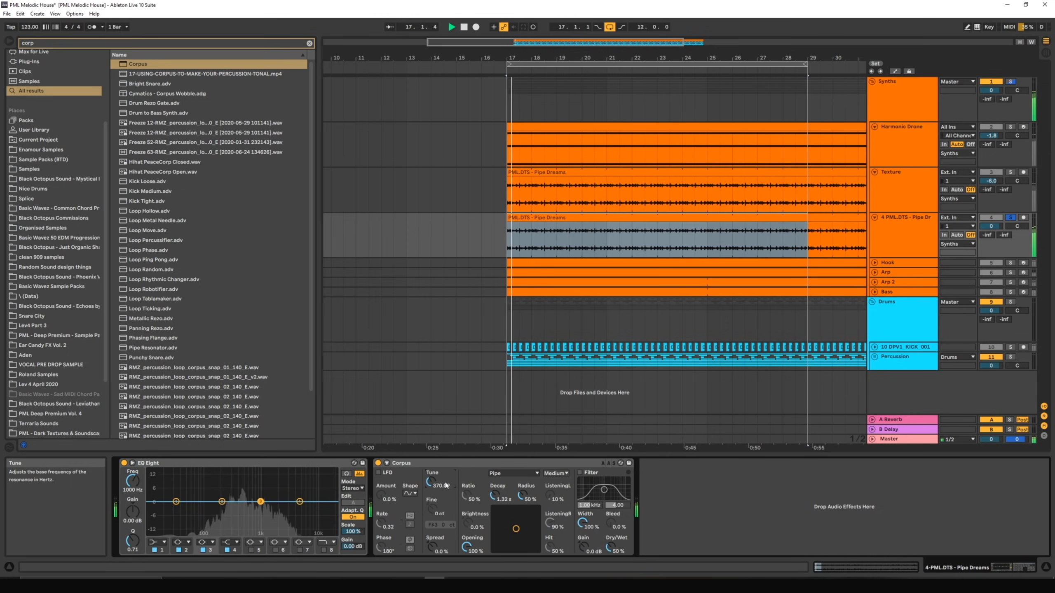
pyautogui.moveTo(445, 486); pyautogui.dragTo(445, 478)
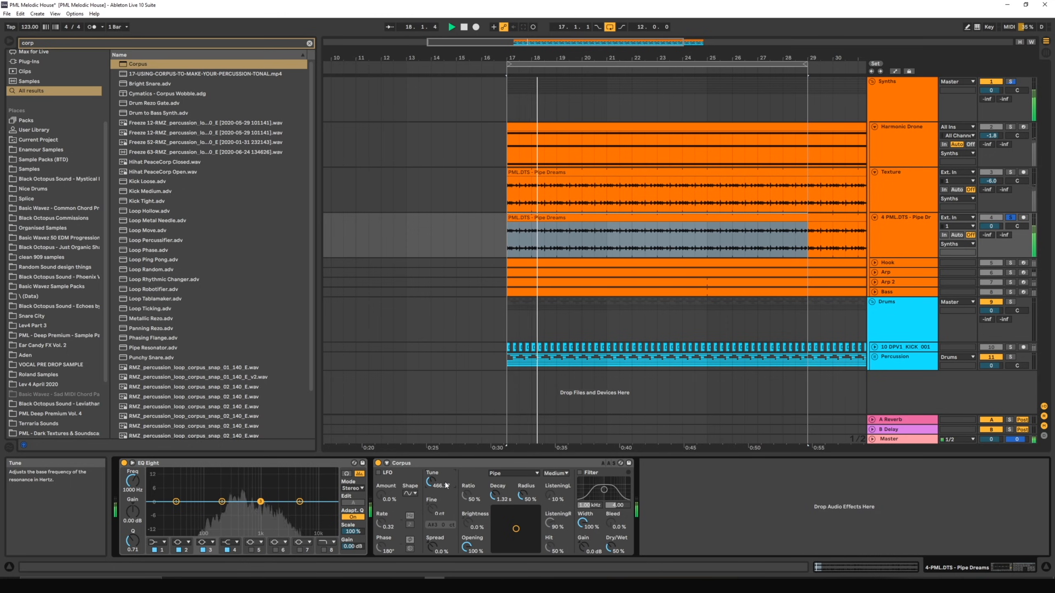
pyautogui.click(916, 200)
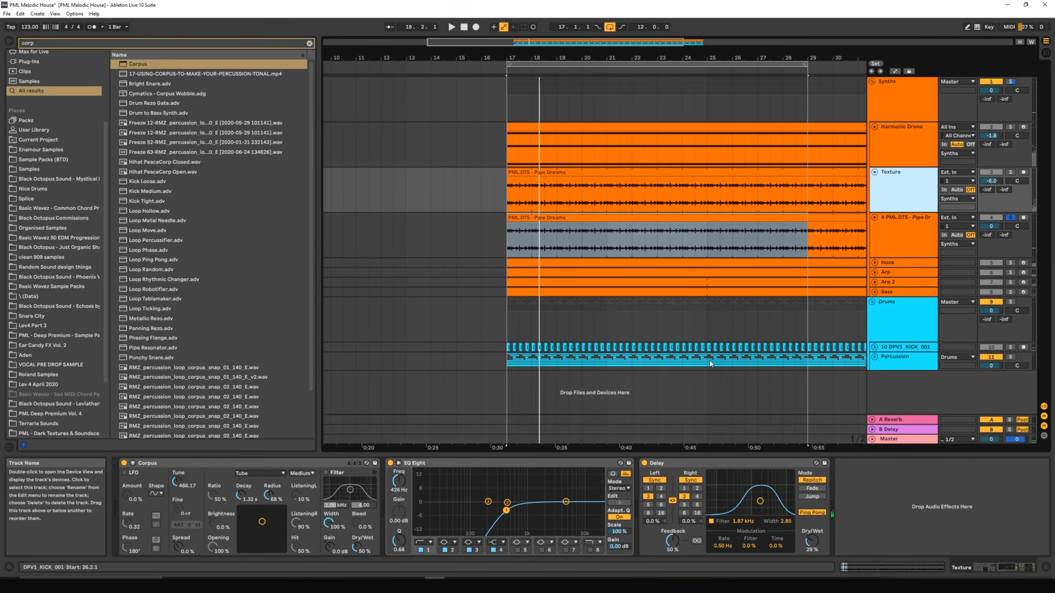
pyautogui.click(176, 480)
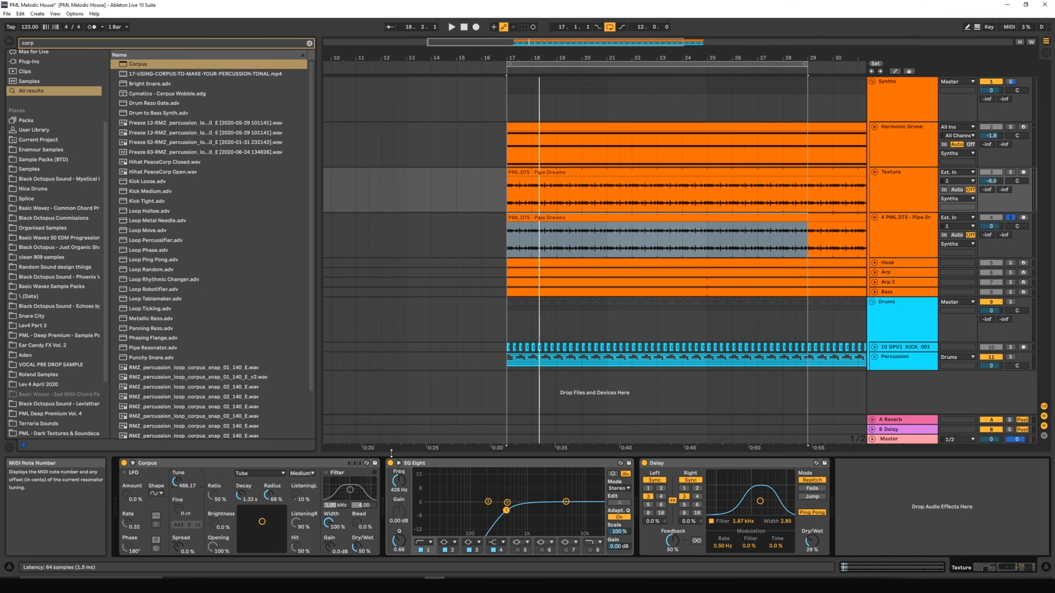
# Step: Examine the new Pipe Dreams clip's sample and the device chain on its track
pyautogui.doubleClick(556, 223)
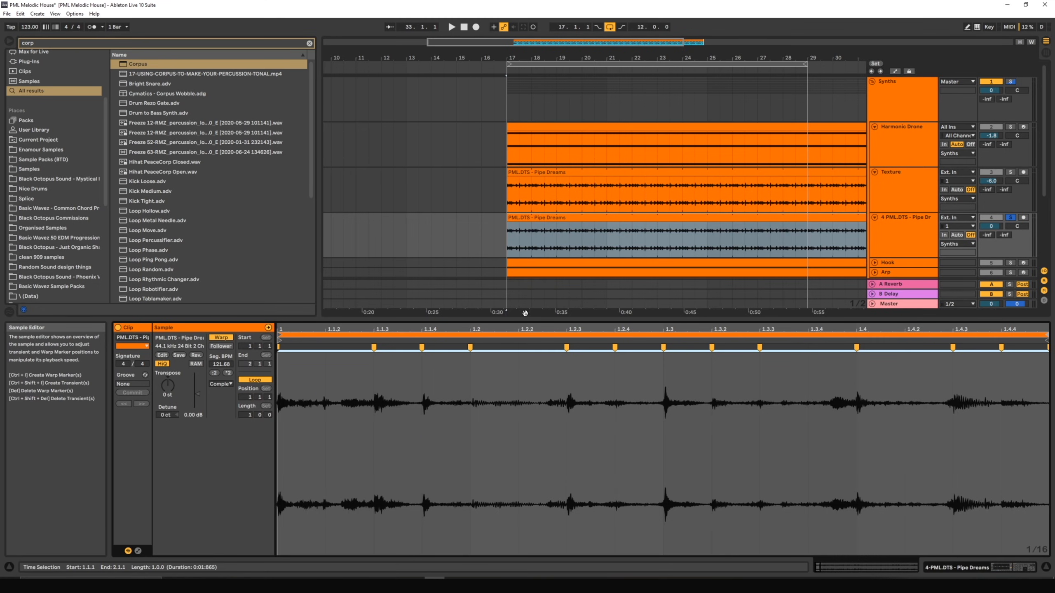
pyautogui.hotkey('shift', 'Tab')
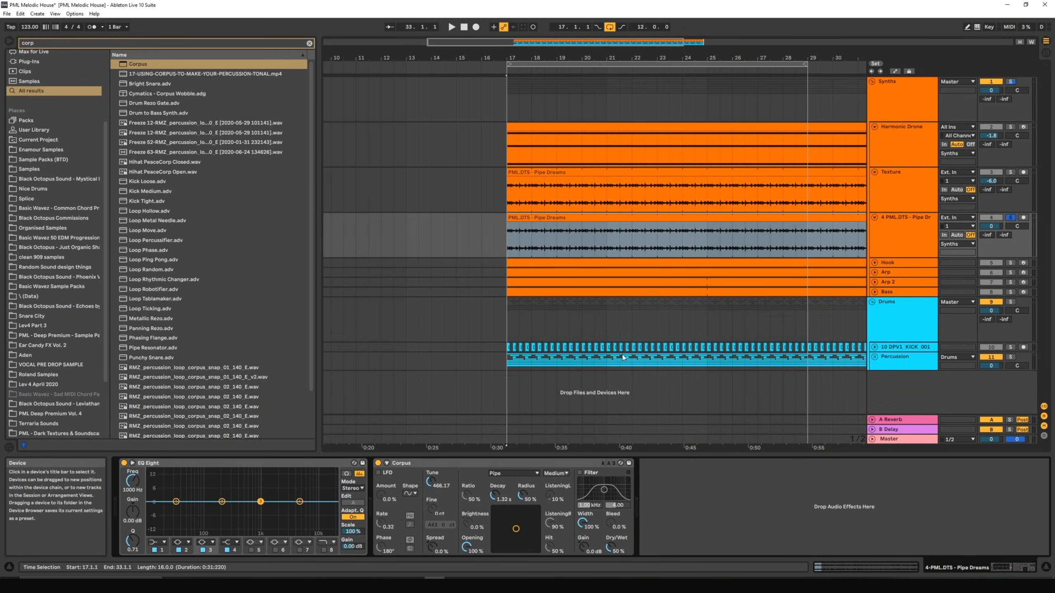
pyautogui.click(590, 217)
pyautogui.doubleClick(589, 216)
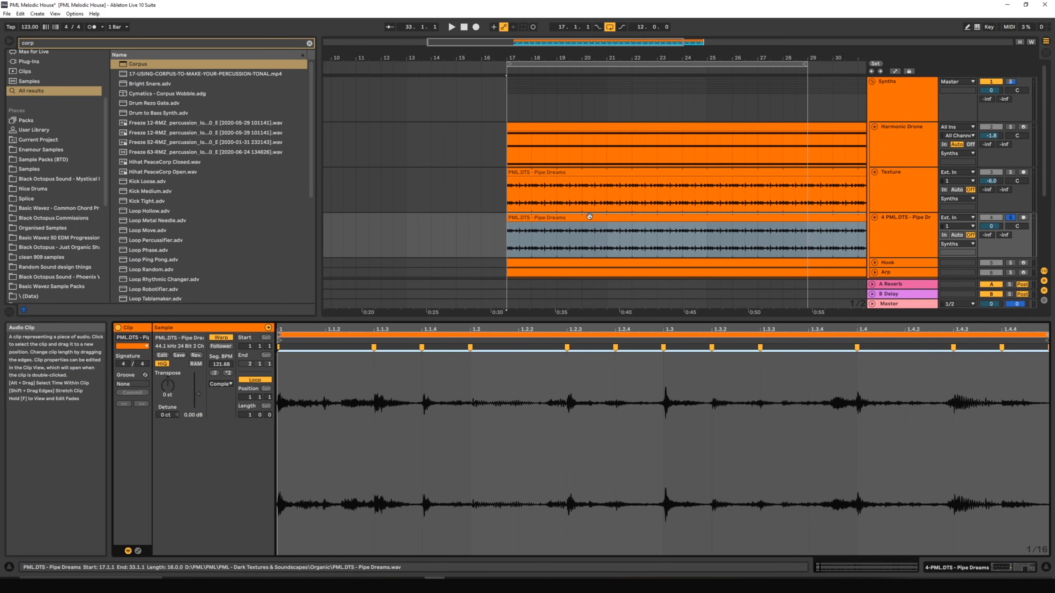
pyautogui.click(589, 217)
pyautogui.doubleClick(921, 236)
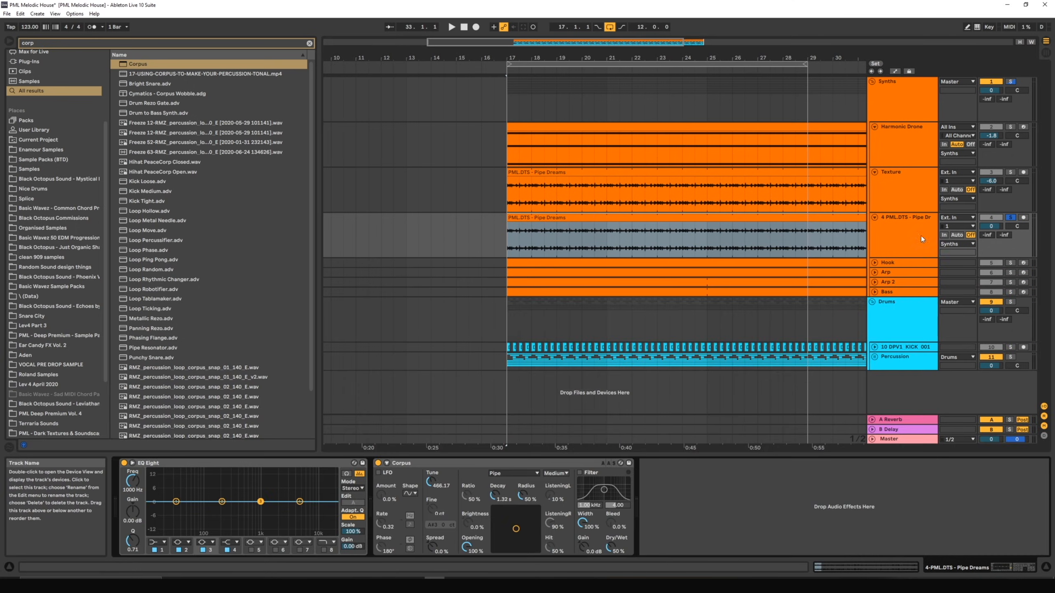
pyautogui.click(758, 218)
# Step: Solo the Harmonic Drone together with the new Pipe Dreams track and audition Corpus's tuning against it
pyautogui.click(430, 483)
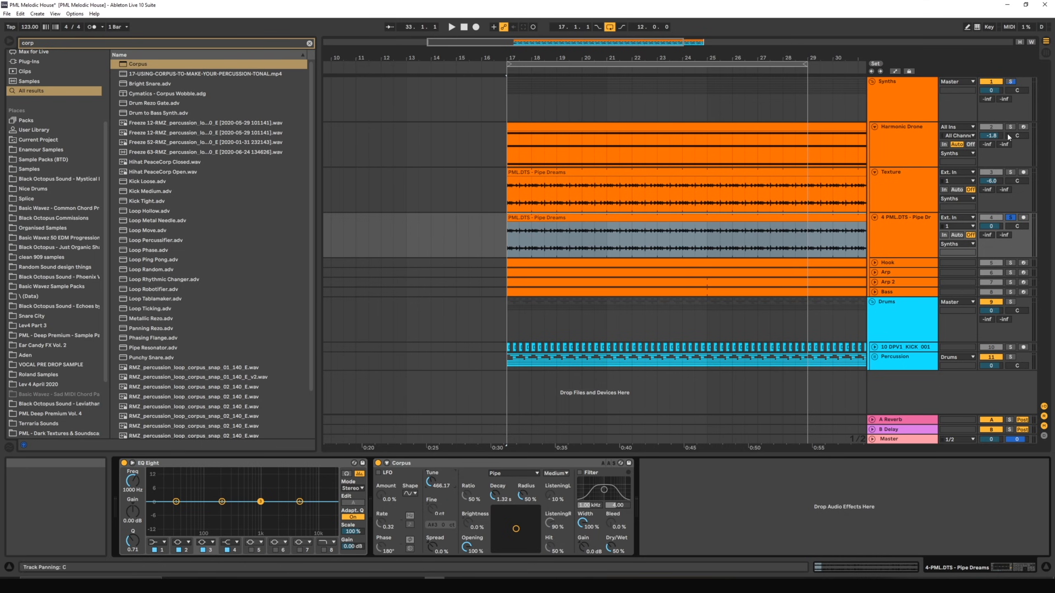
pyautogui.press('space')
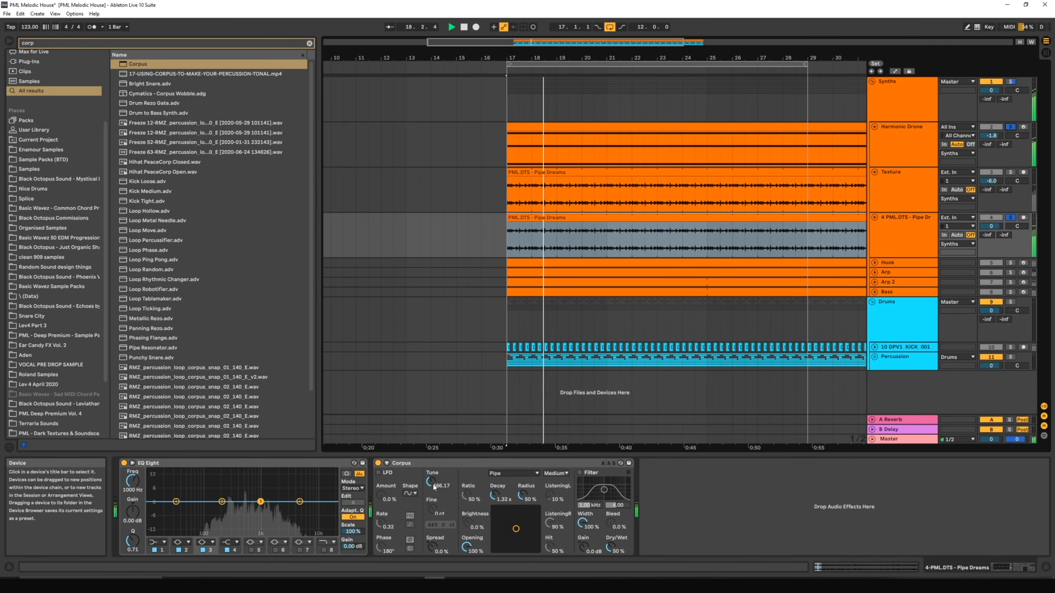
pyautogui.press('space')
# Step: Try Corpus's Tune at 440 Hz against the Harmonic Drone and restore it to 466.17 Hz
pyautogui.press('Delete')
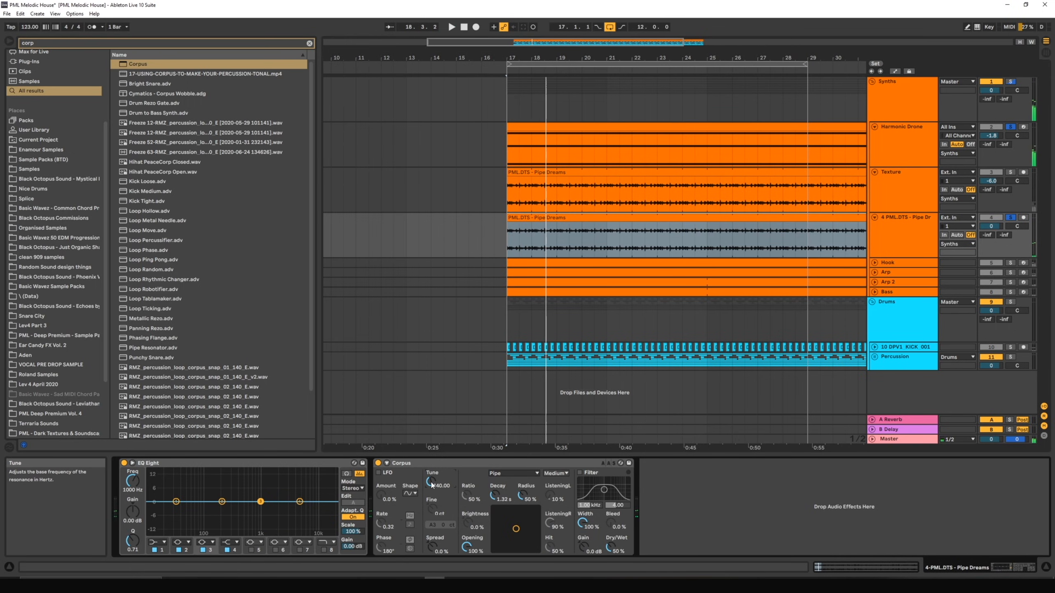
pyautogui.press('space')
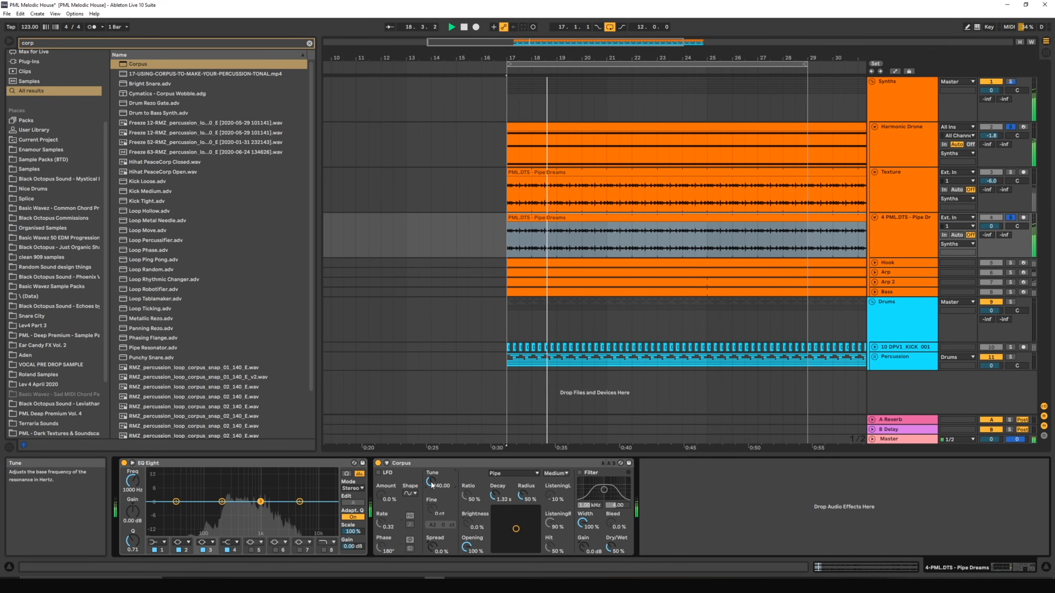
pyautogui.press('space')
pyautogui.press('space')
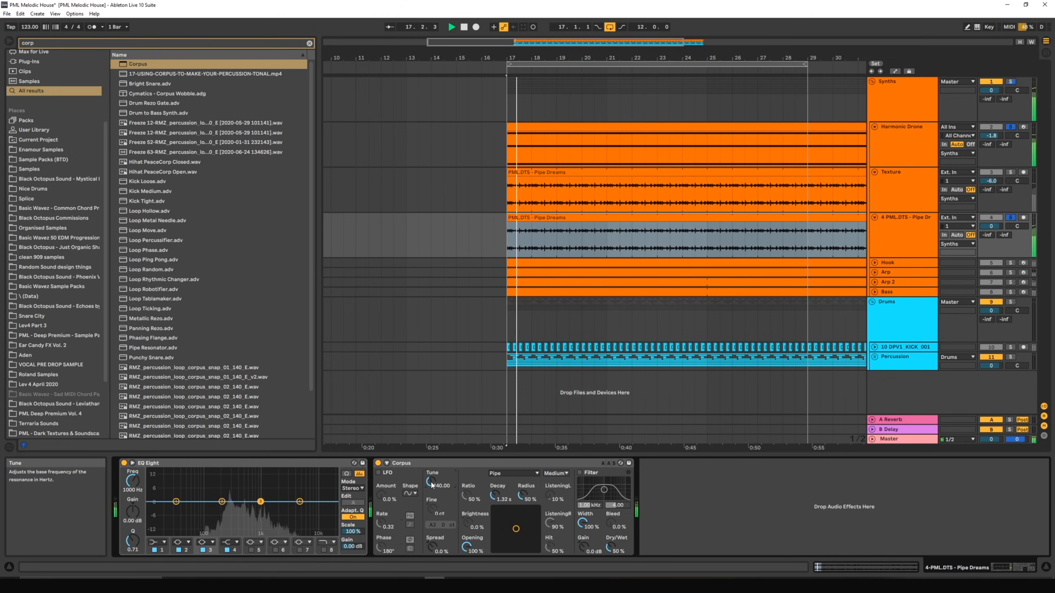
pyautogui.press('Up')
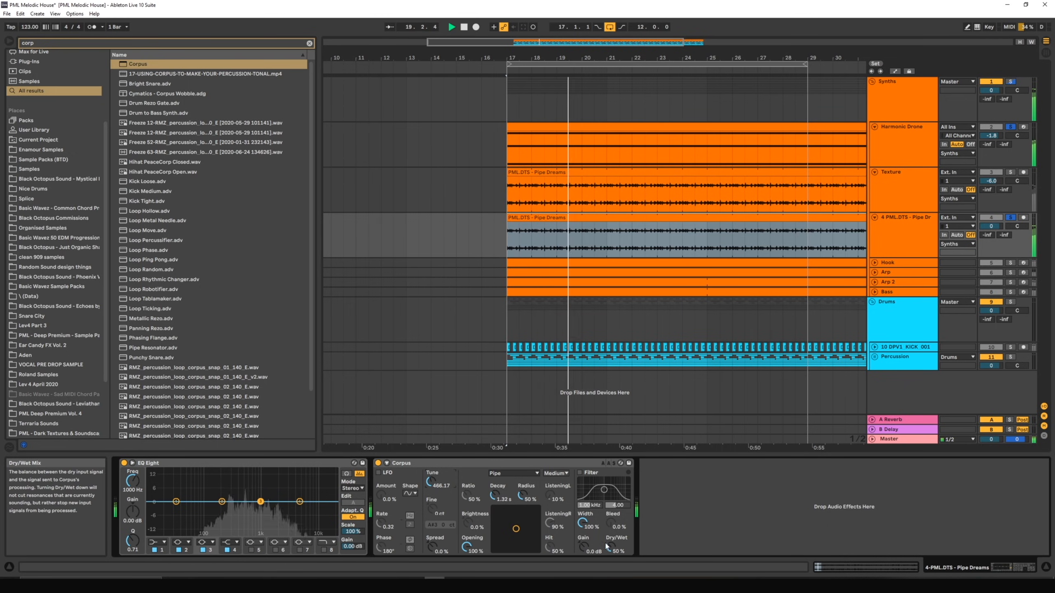
pyautogui.press('space')
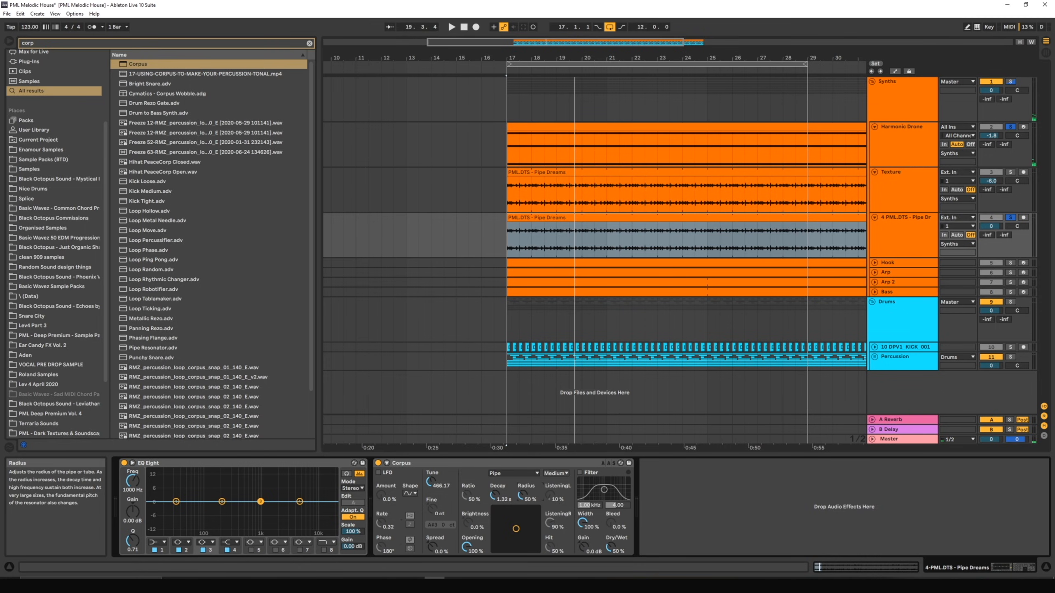
# Step: Set Corpus's Radius to 61% during playback and compare the settings with the Texture track's Corpus
pyautogui.press('space')
pyautogui.moveTo(521, 495); pyautogui.dragTo(521, 491)
pyautogui.click(904, 200)
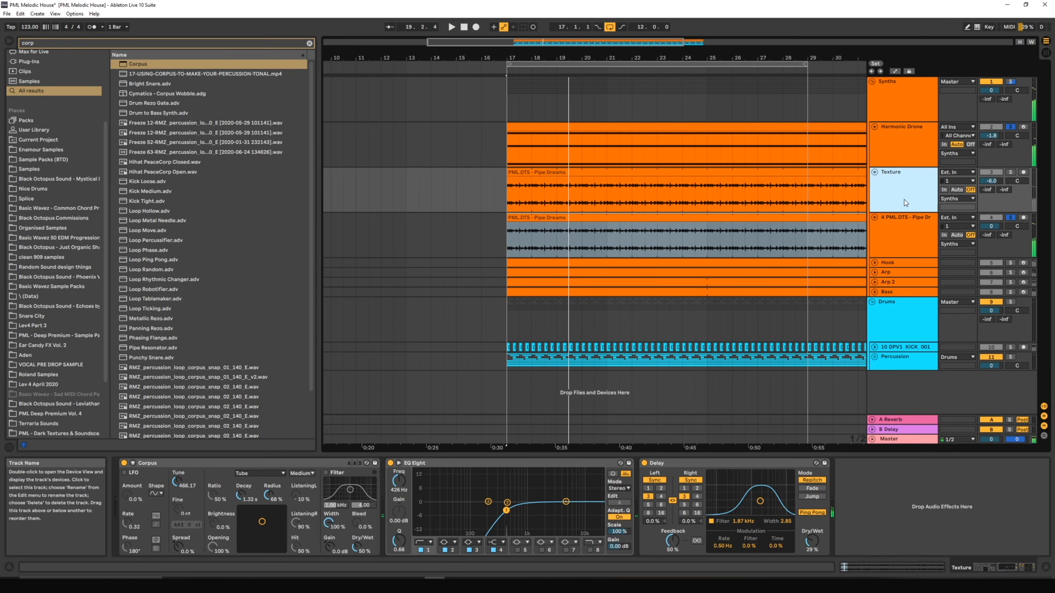
pyautogui.click(907, 238)
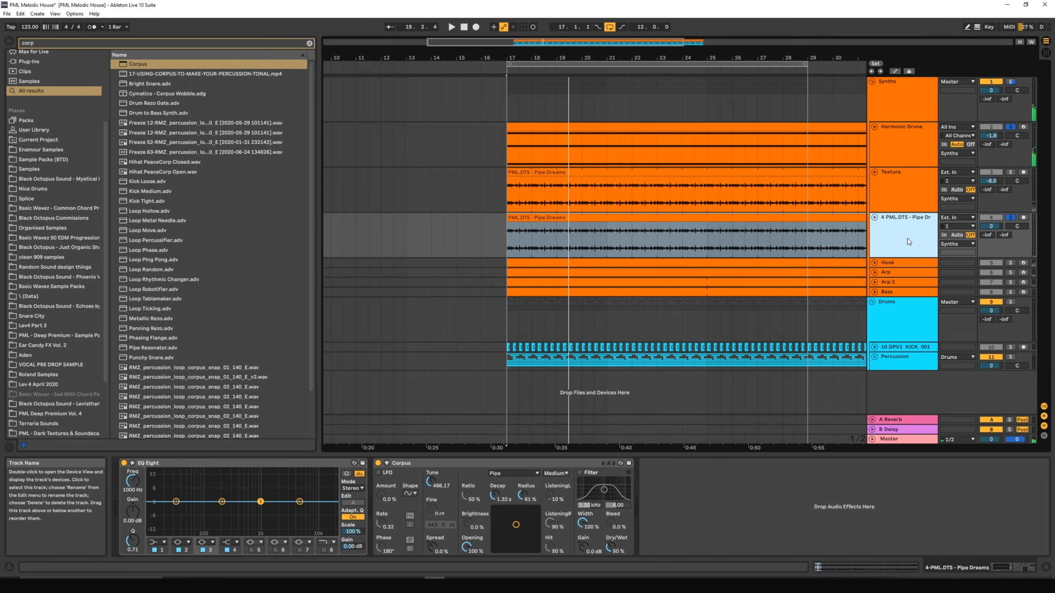
# Step: Raise Corpus's Radius to 68% on the new Pipe Dreams track during playback
pyautogui.press('space')
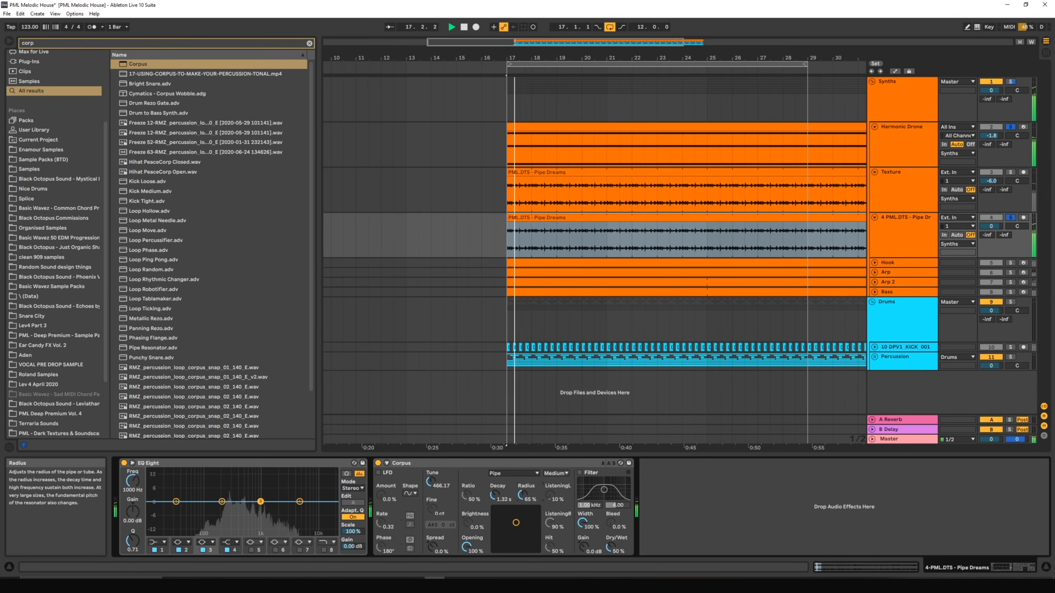
pyautogui.moveTo(522, 495); pyautogui.dragTo(523, 492)
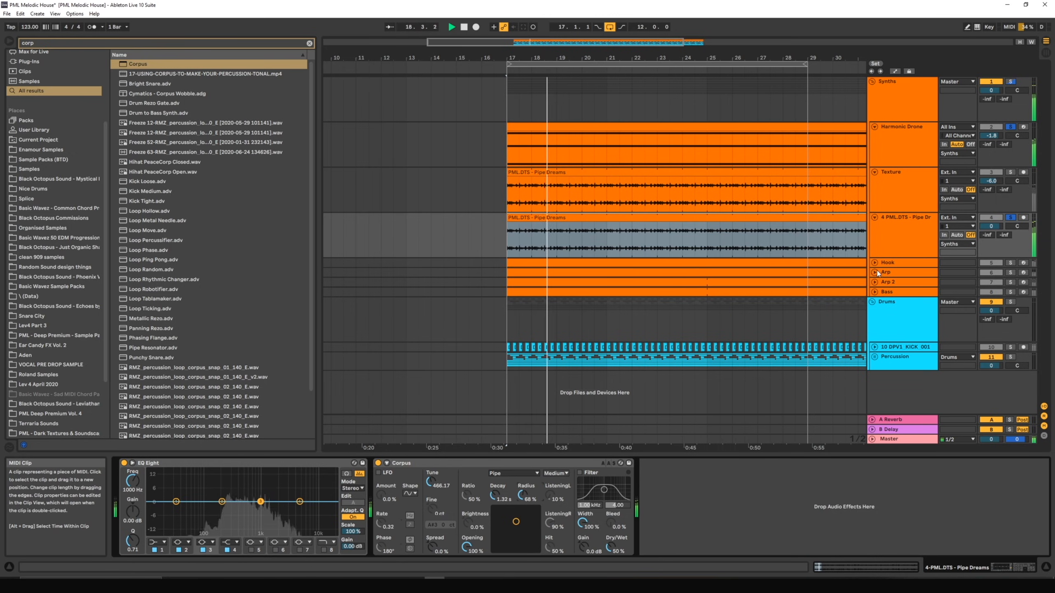
# Step: Copy the Texture track's EQ Eight to the end of the new Pipe Dreams track's device chain and audition it
pyautogui.click(899, 201)
pyautogui.press('space')
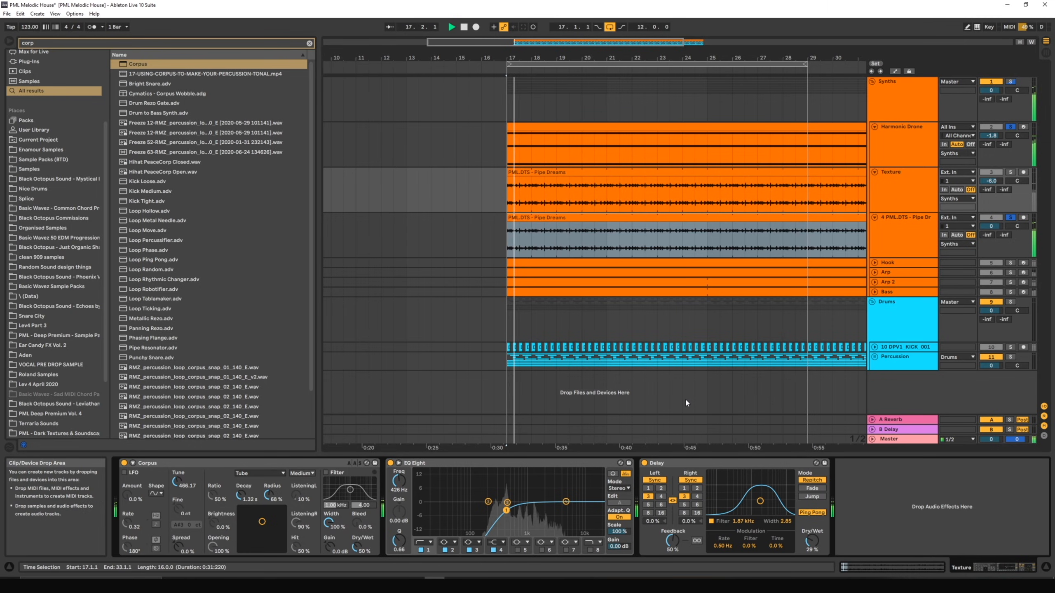
pyautogui.click(547, 469)
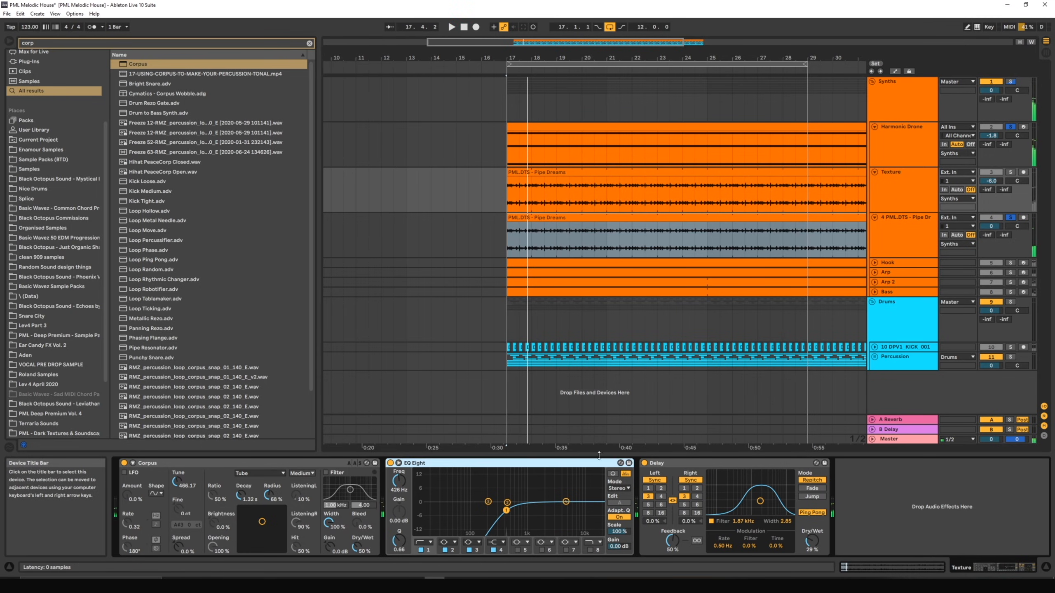
pyautogui.click(899, 244)
pyautogui.click(718, 495)
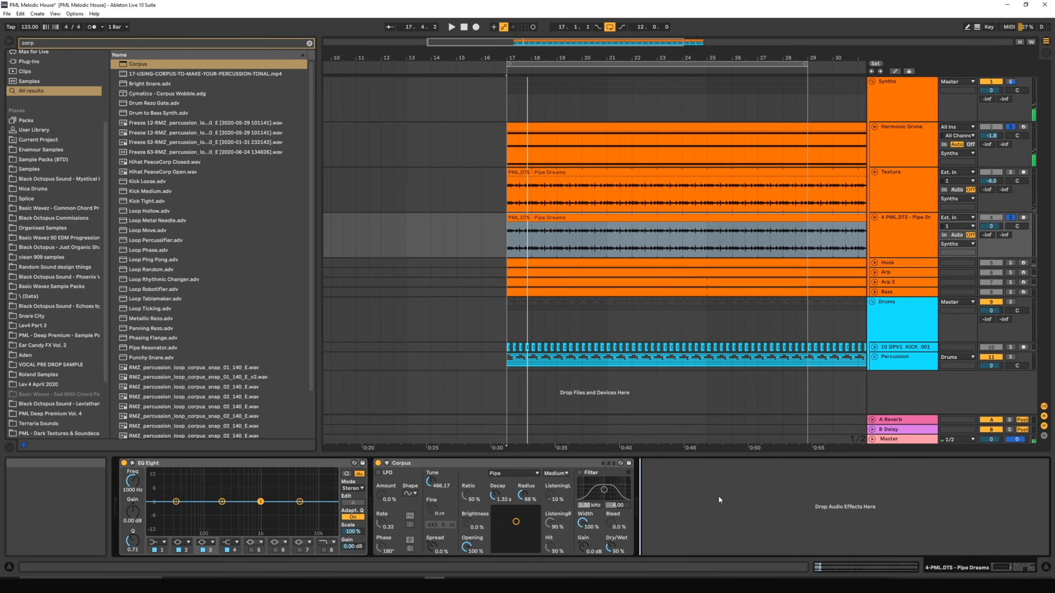
pyautogui.press('space')
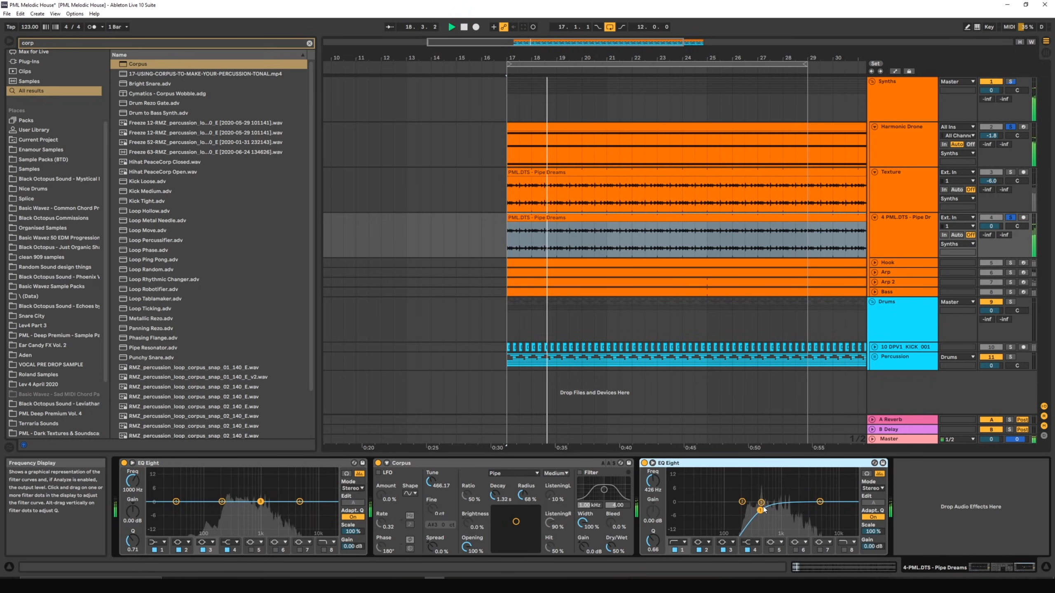
pyautogui.press('space')
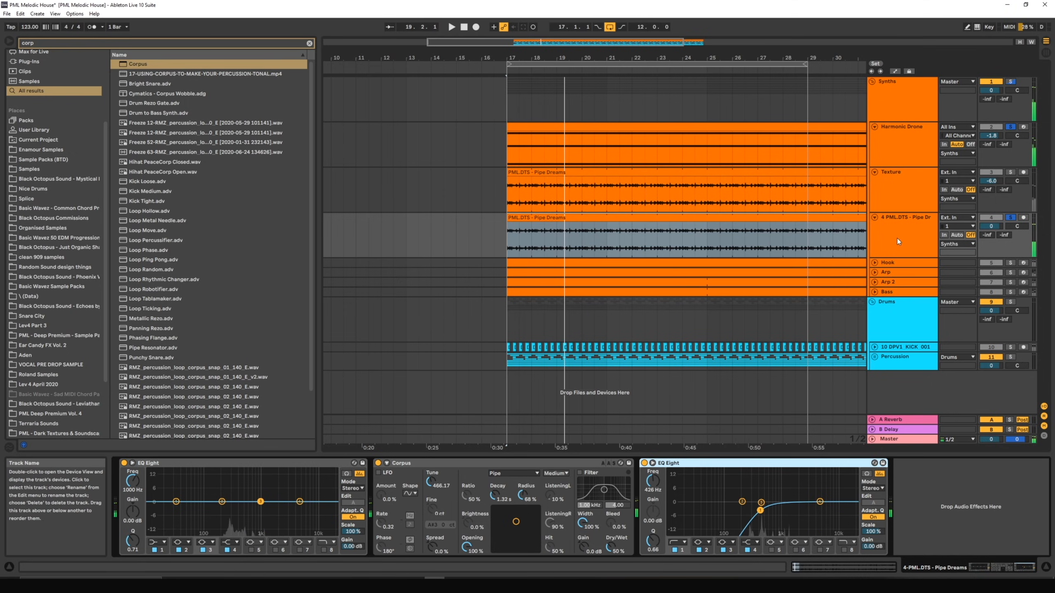
# Step: Copy the Texture track's Delay to the device chain of the new Pipe Dreams track, after the copied EQ Eight
pyautogui.click(910, 197)
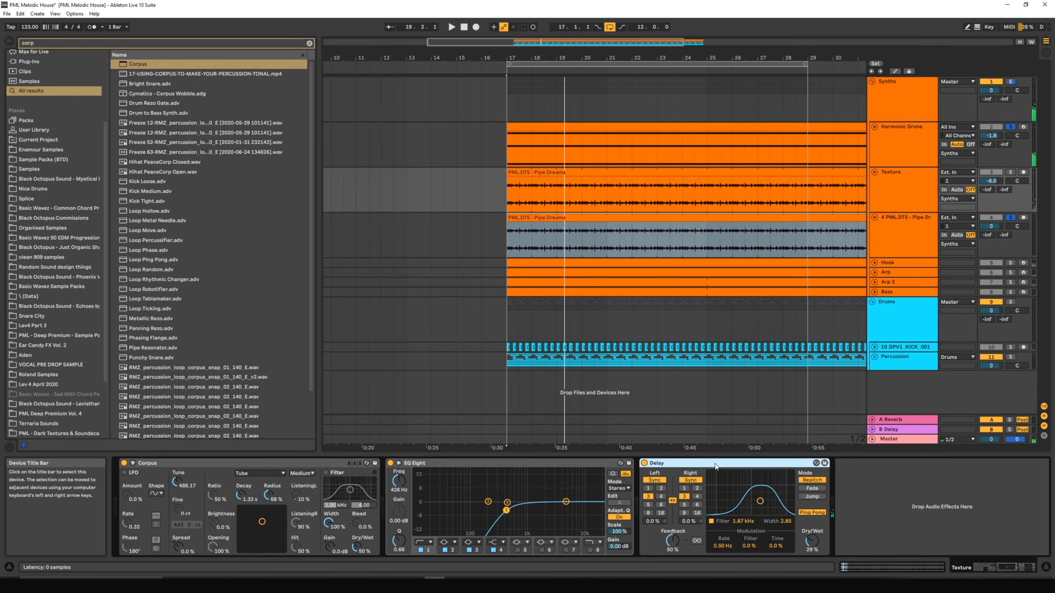
pyautogui.click(900, 195)
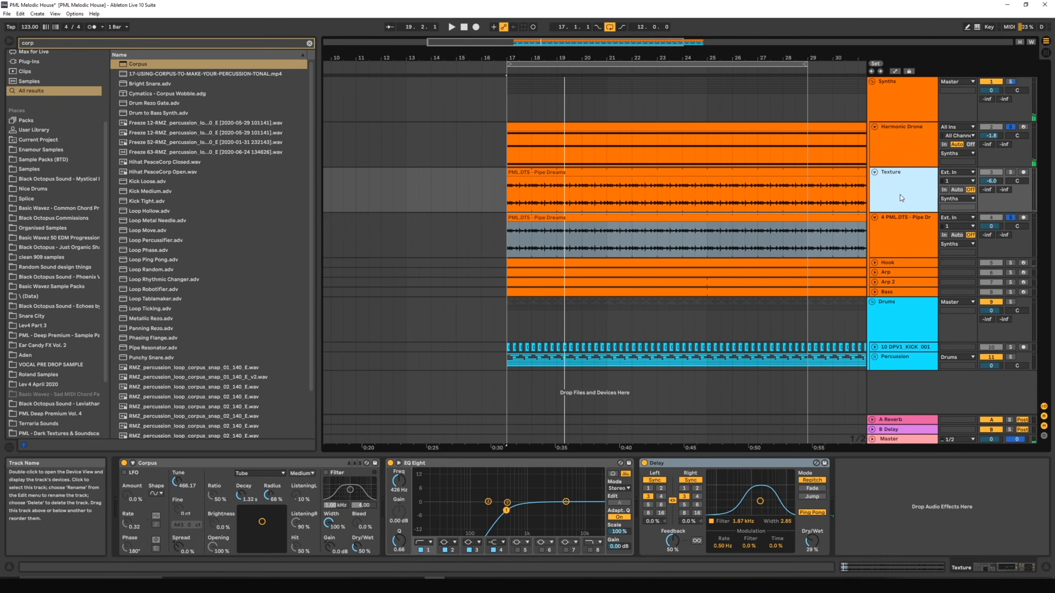
pyautogui.click(902, 236)
pyautogui.click(937, 498)
pyautogui.hotkey('ctrl', 'v')
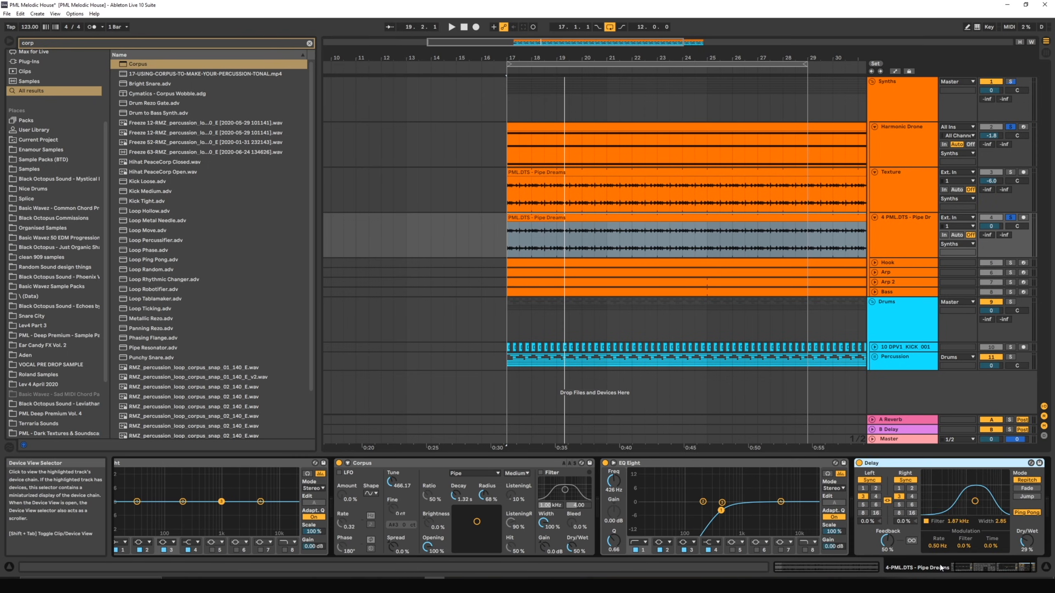
# Step: Set the copied Delay's filter to 1.80 kHz with a width of 2.18 while auditioning the track
pyautogui.click(900, 498)
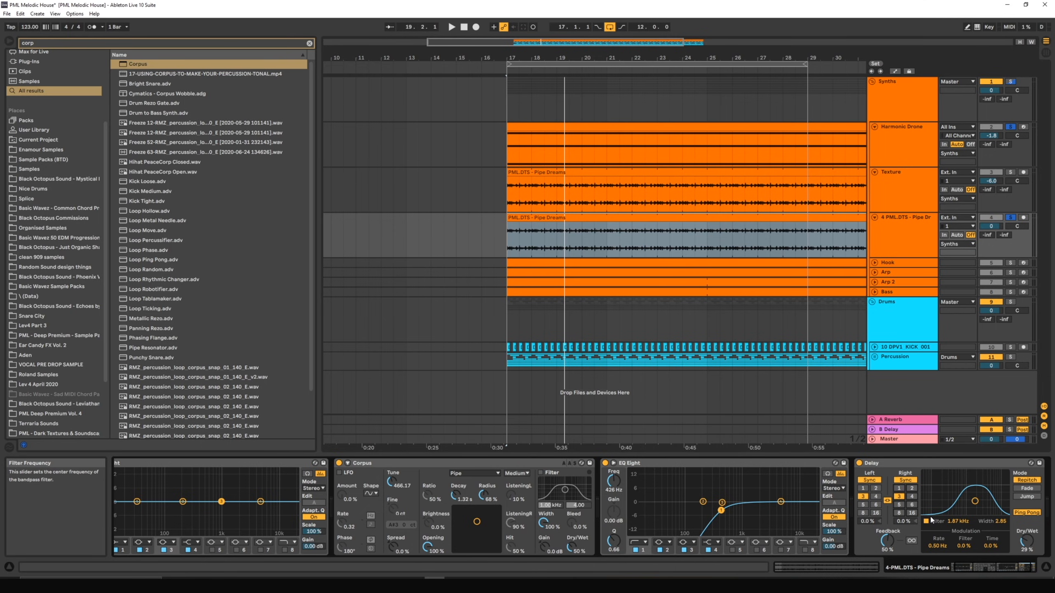
pyautogui.press('space')
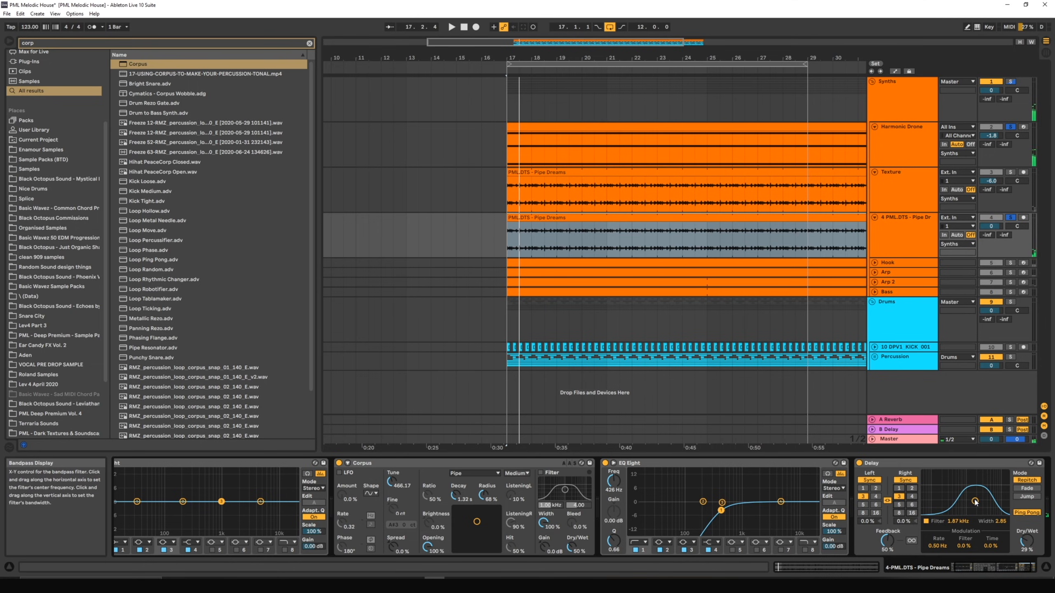
pyautogui.moveTo(975, 502); pyautogui.dragTo(971, 505)
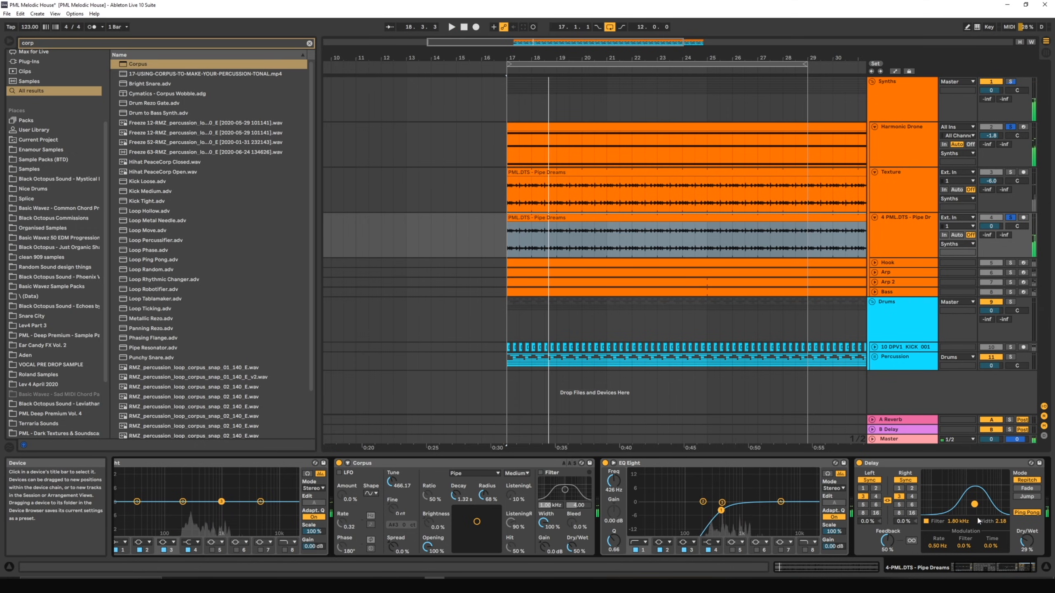
# Step: Lower the new Pipe Dreams track's volume to -6.0 dB and play it with the Harmonic Drone
pyautogui.press('space')
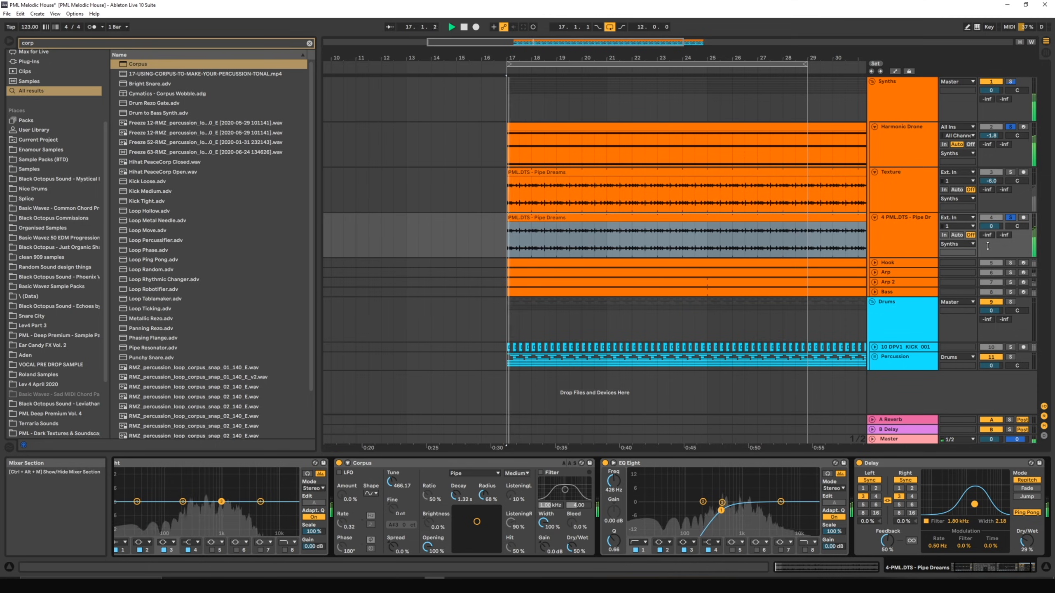
pyautogui.moveTo(994, 228); pyautogui.dragTo(994, 235)
pyautogui.press('space')
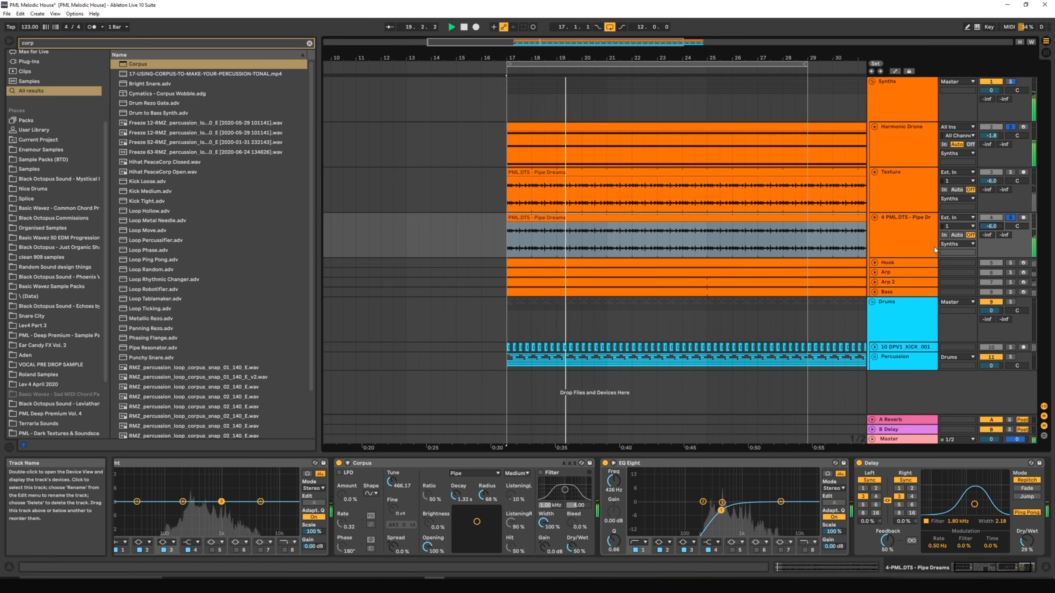
# Step: Delete the additional Pipe Dreams track and solo the original Texture track with the Harmonic Drone
pyautogui.click(889, 156)
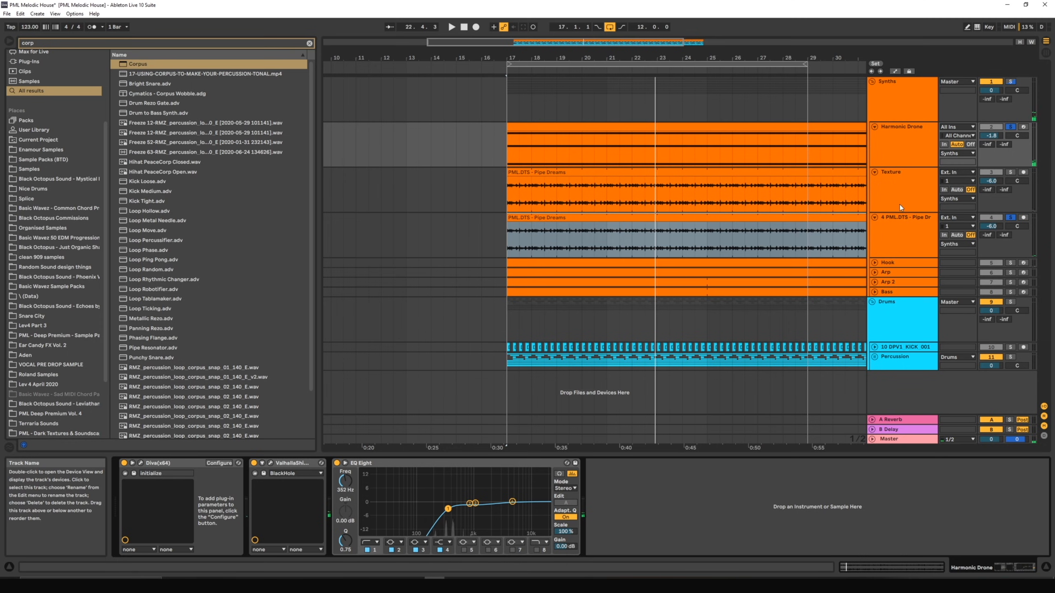
pyautogui.click(895, 232)
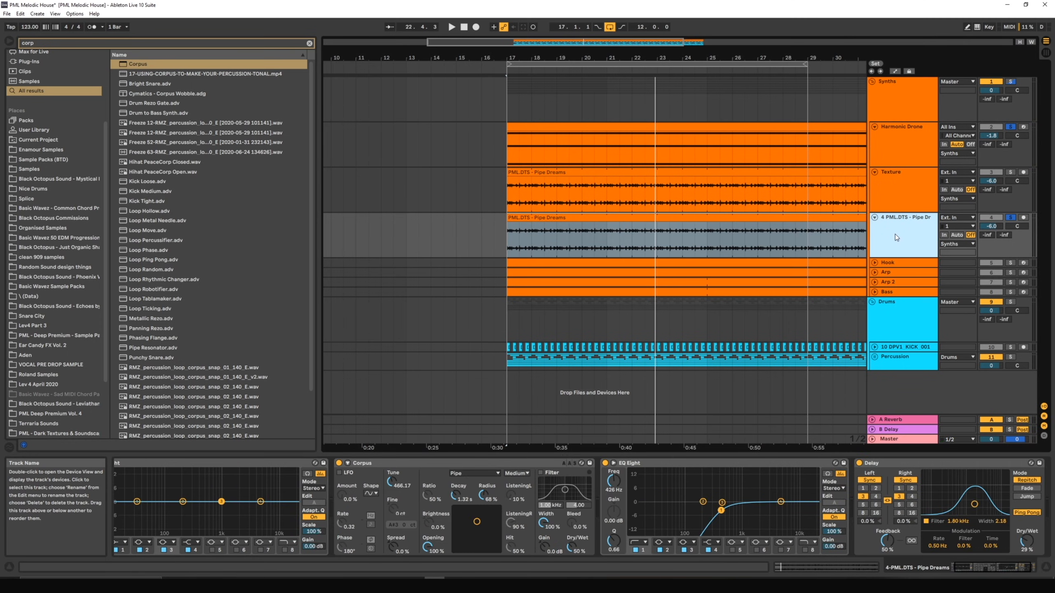
pyautogui.press('Delete')
pyautogui.click(892, 182)
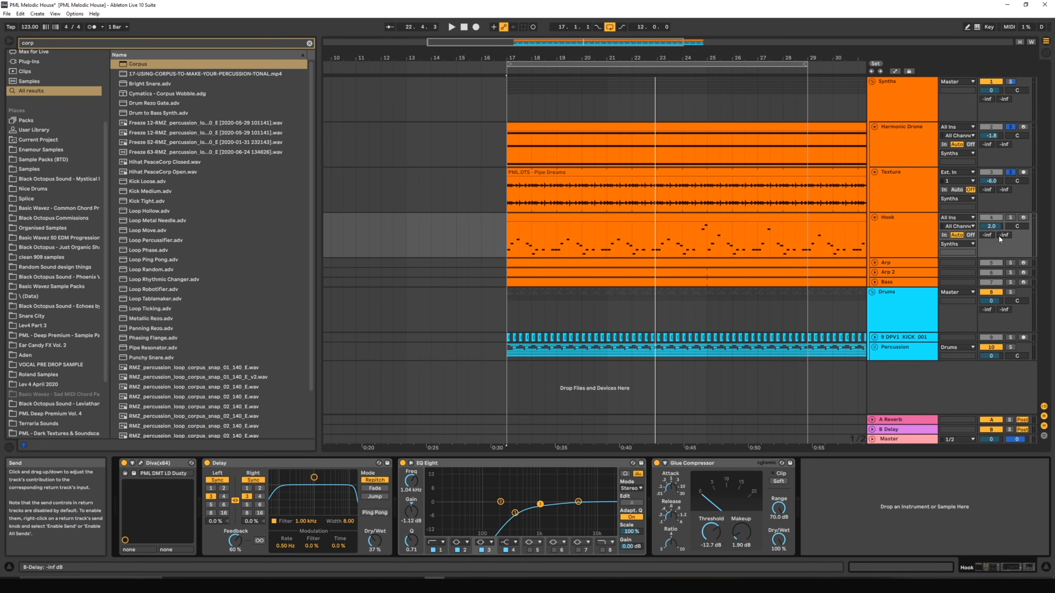
# Step: Extend the arrangement loop to 16 bars, from bar 17 to bar 33, covering the whole Hook clip
pyautogui.click(707, 215)
pyautogui.moveTo(647, 42); pyautogui.dragTo(788, 64)
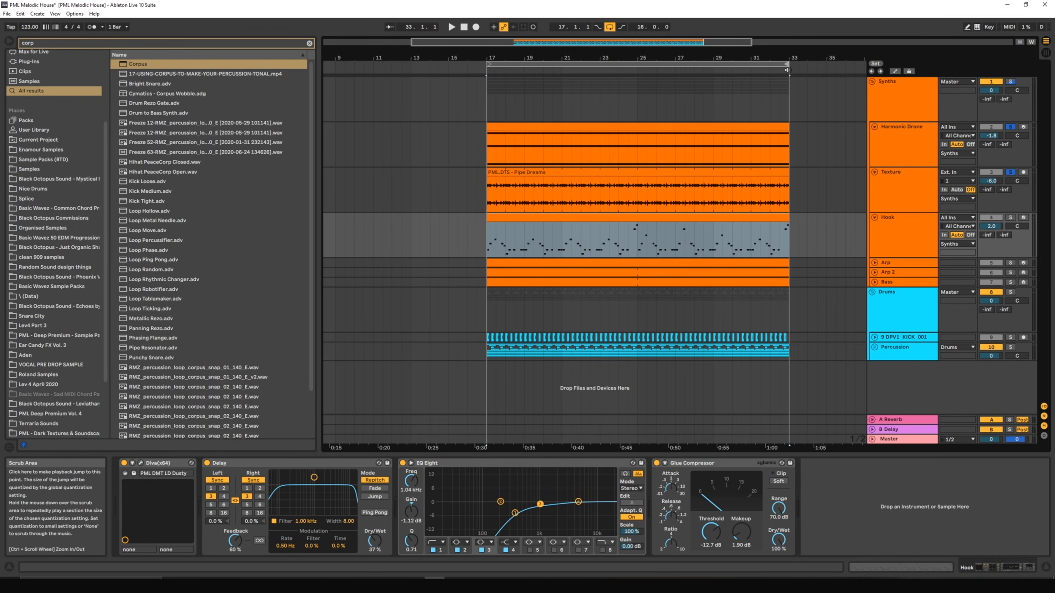
pyautogui.click(547, 228)
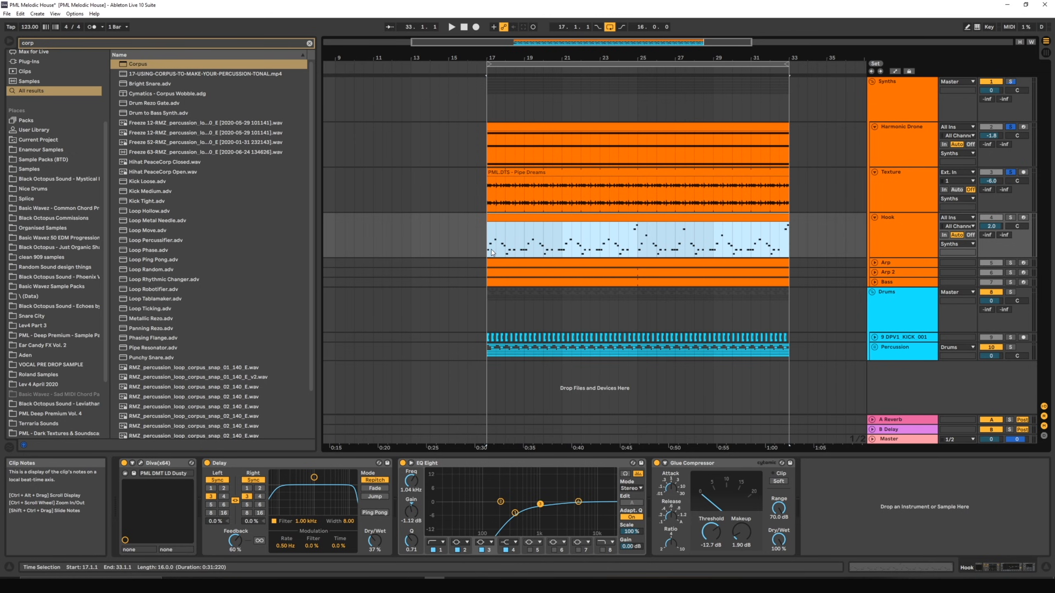
# Step: Solo the Hook track alongside the Harmonic Drone and Texture, and play the loop from bar 17
pyautogui.click(491, 252)
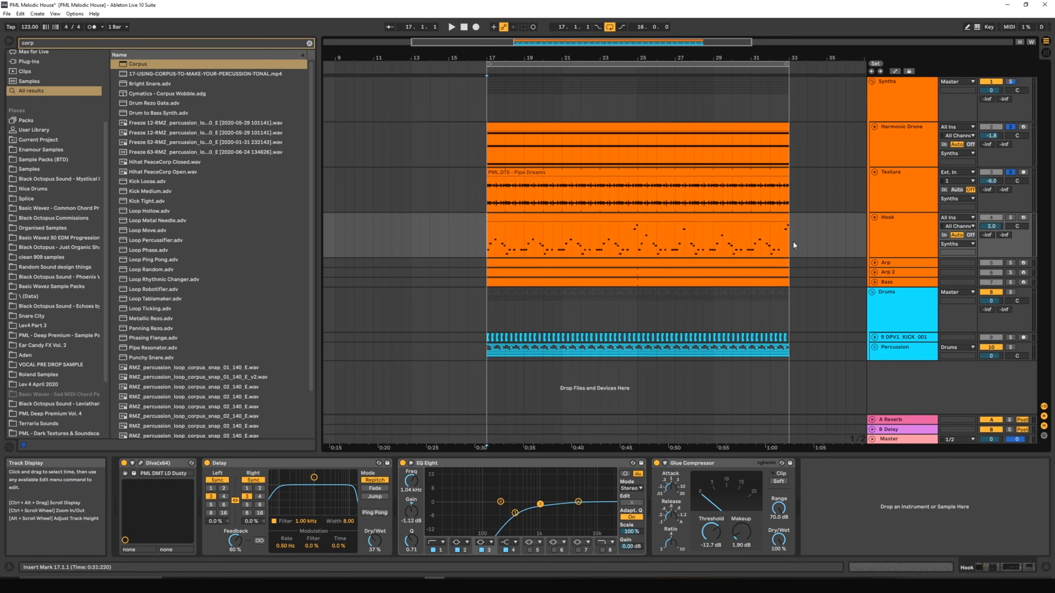
pyautogui.moveTo(649, 241); pyautogui.dragTo(563, 249)
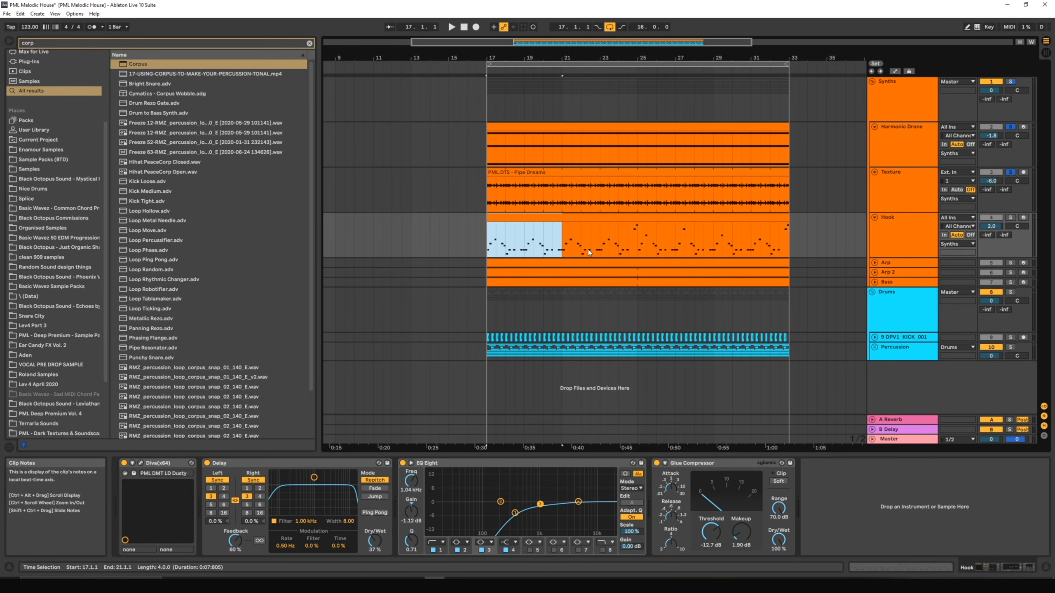
pyautogui.click(495, 243)
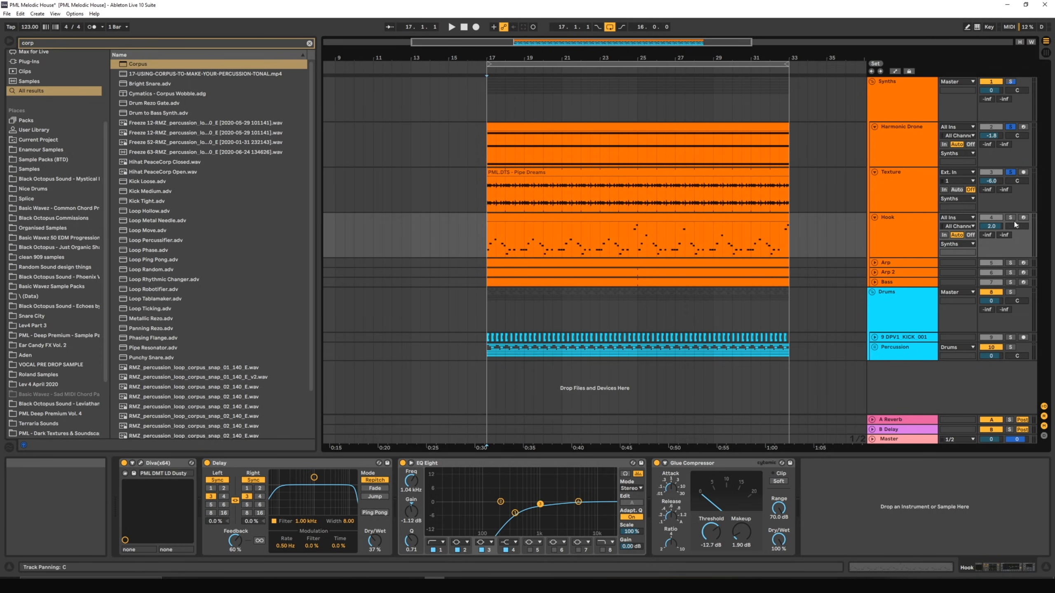
pyautogui.press('space')
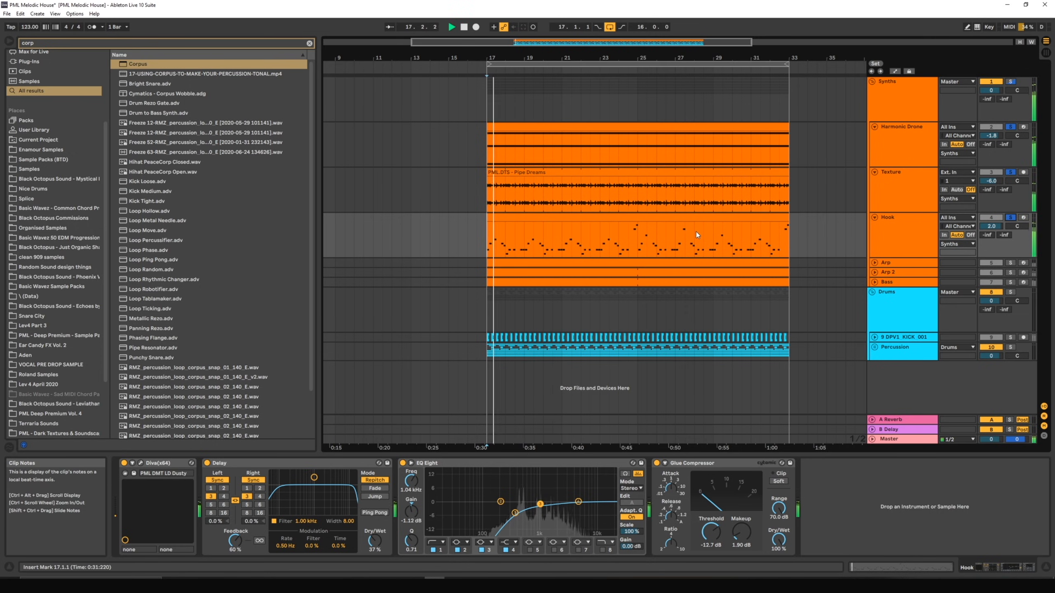
# Step: Open the Hook clip's MIDI notes and examine the melody's low and high notes during playback
pyautogui.doubleClick(715, 251)
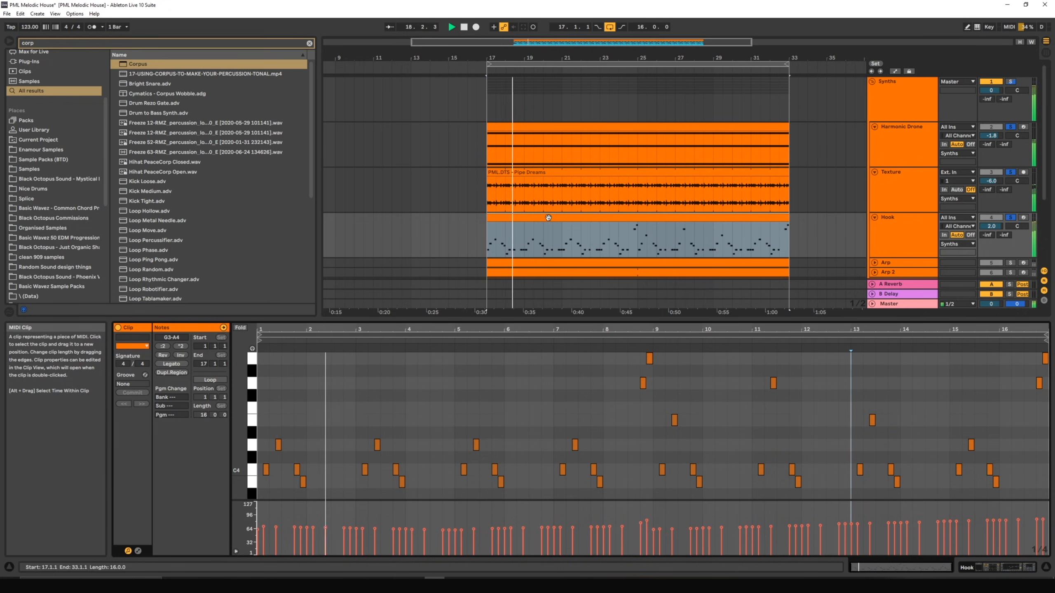
pyautogui.scroll(-5, 242, 411)
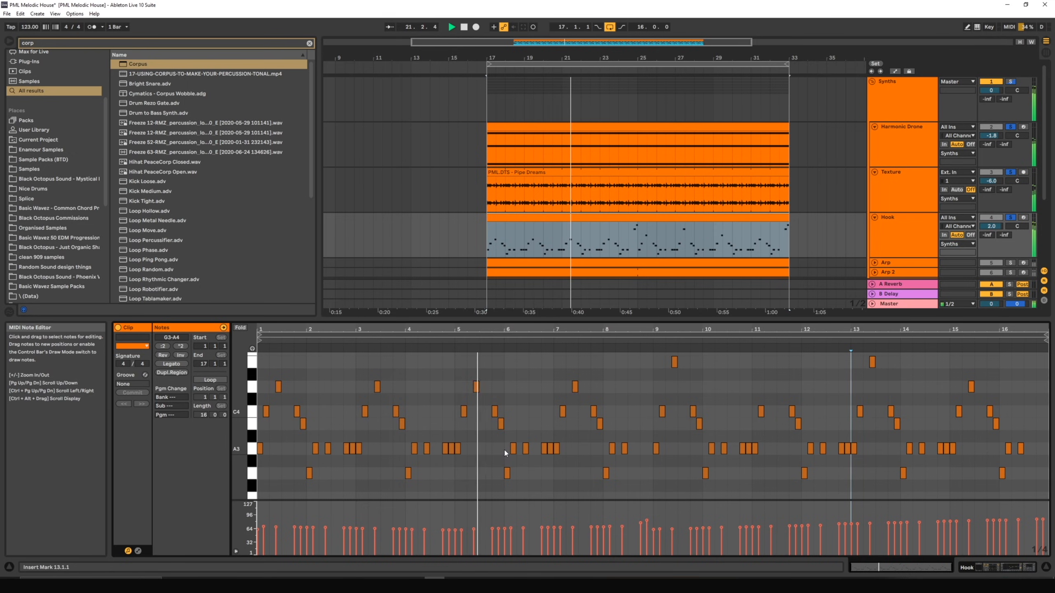
pyautogui.scroll(1, 511, 453)
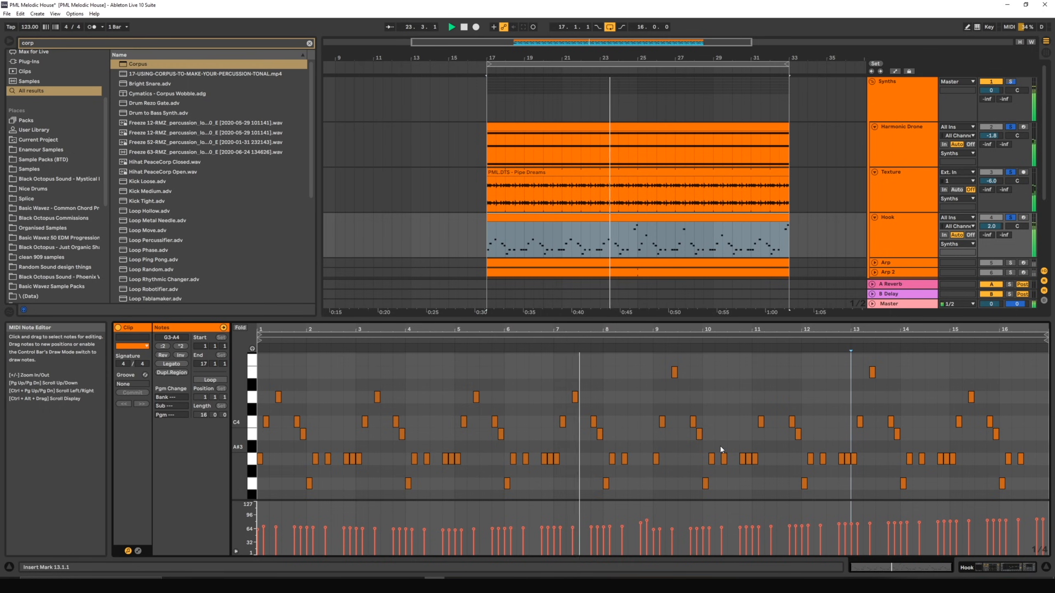
pyautogui.scroll(2, 701, 439)
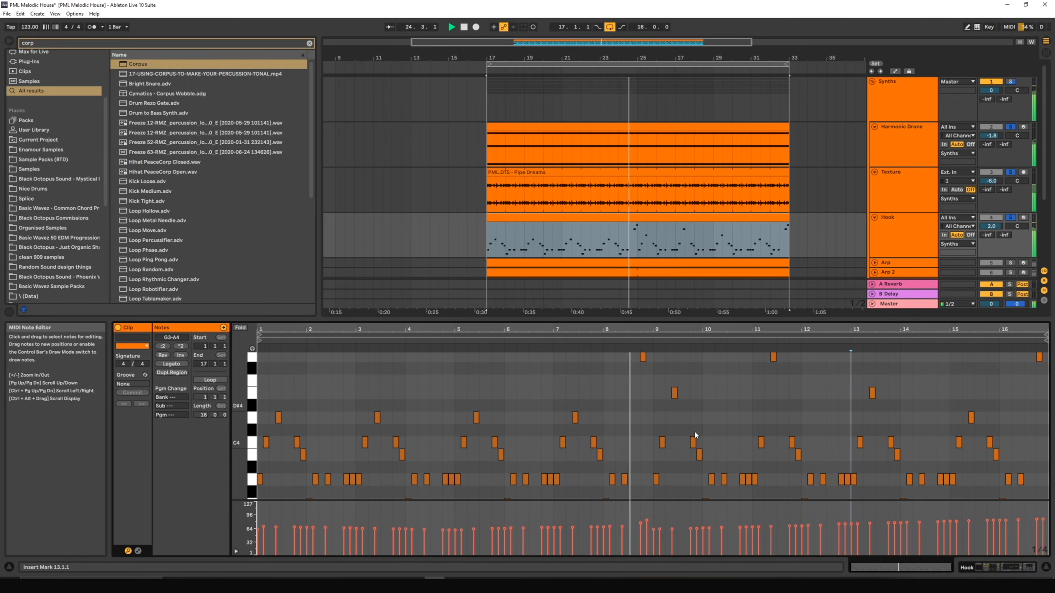
pyautogui.scroll(1, 696, 435)
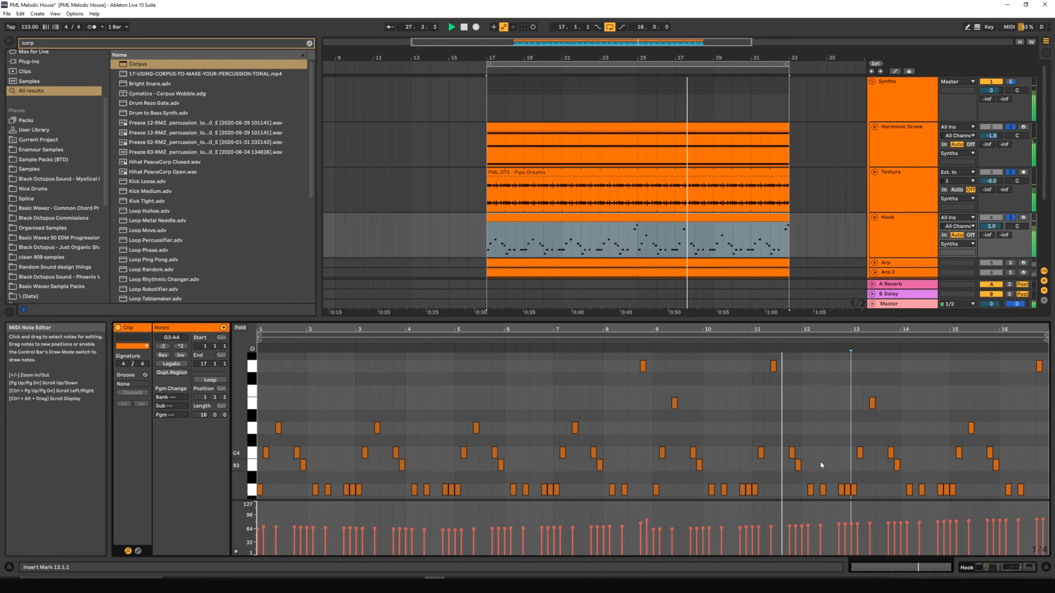
pyautogui.scroll(-1, 821, 464)
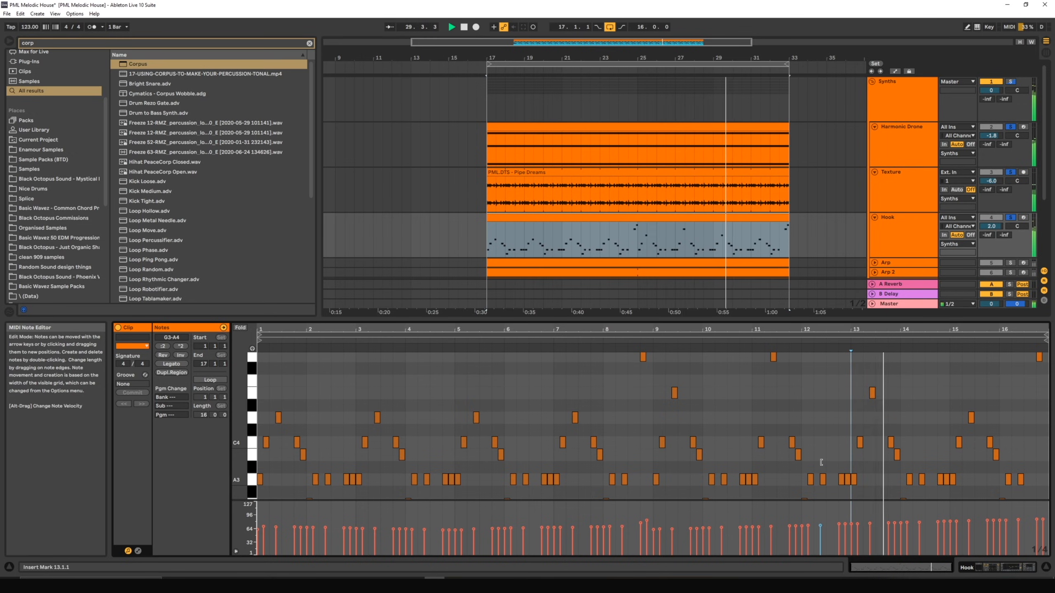
pyautogui.scroll(-1, 821, 462)
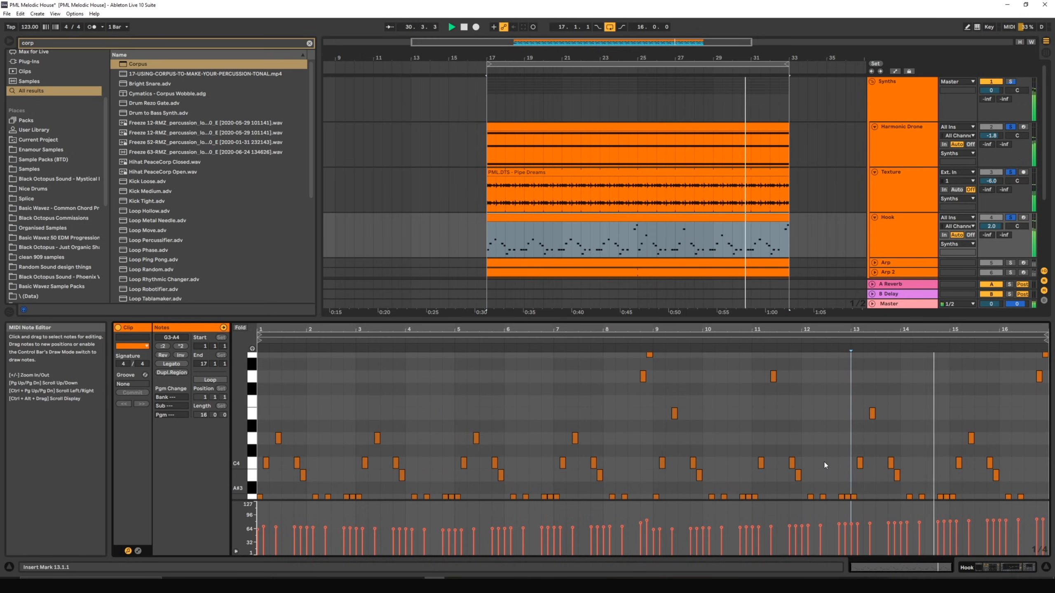
pyautogui.scroll(3, 824, 466)
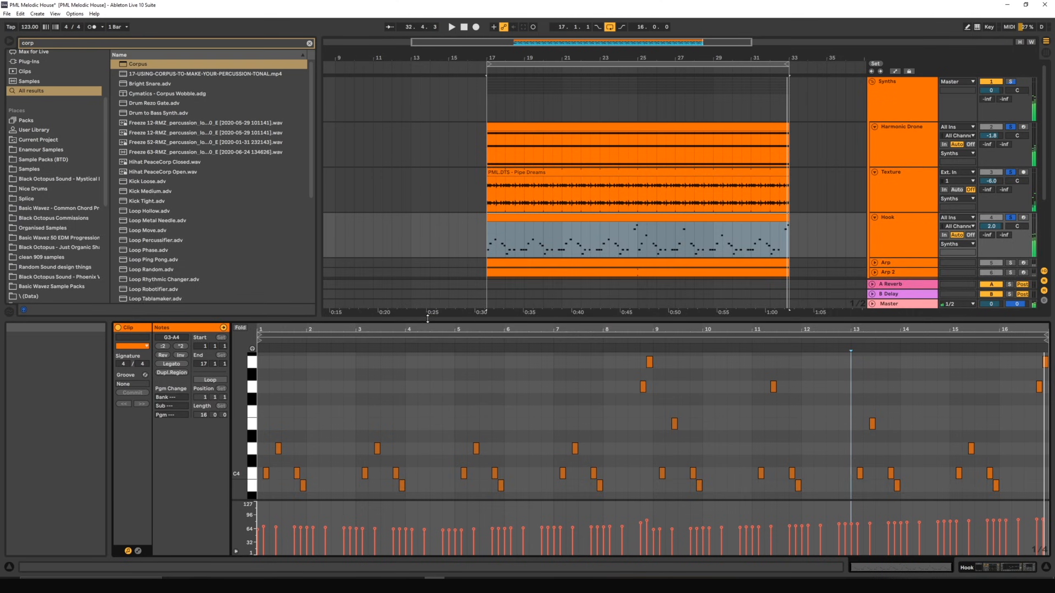
# Step: Enlarge the note editor and examine the Hook's first two-bar phrase and the high G4 note near the end of bar 8
pyautogui.moveTo(424, 322); pyautogui.dragTo(424, 156)
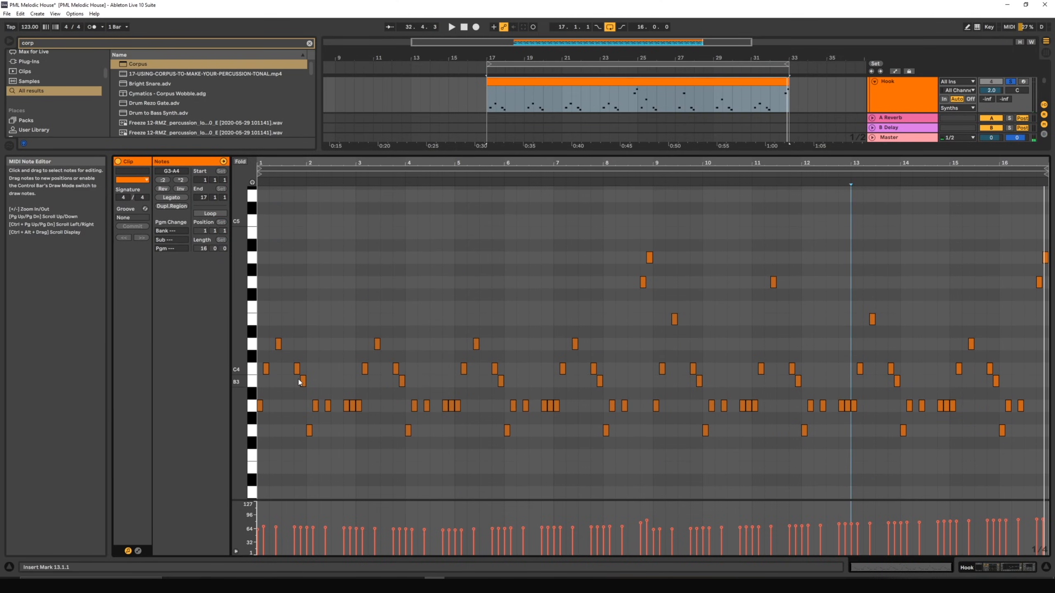
pyautogui.press('space')
pyautogui.moveTo(260, 340); pyautogui.dragTo(351, 467)
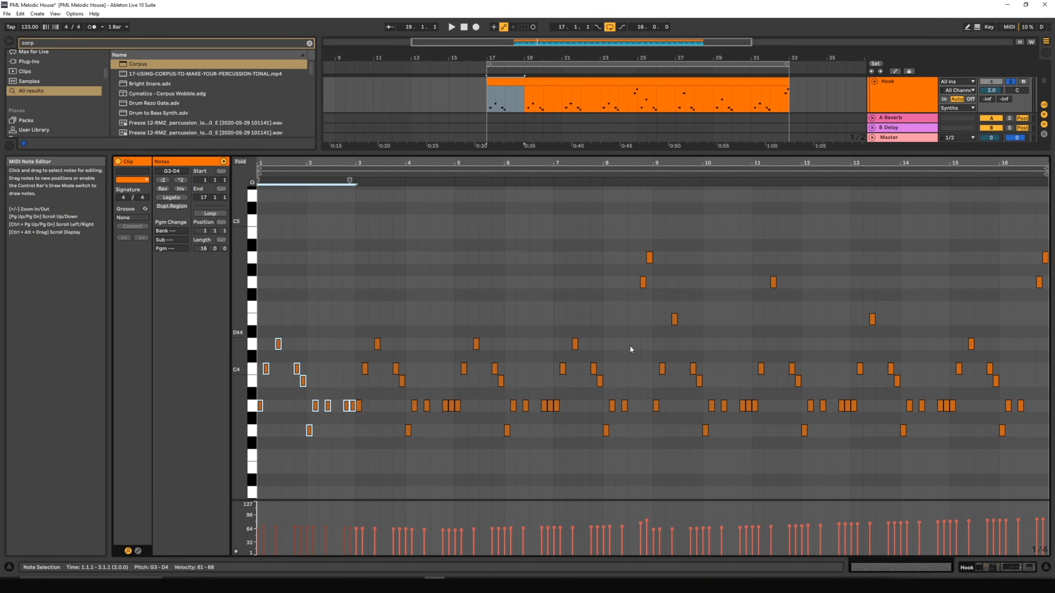
pyautogui.click(632, 372)
pyautogui.click(643, 283)
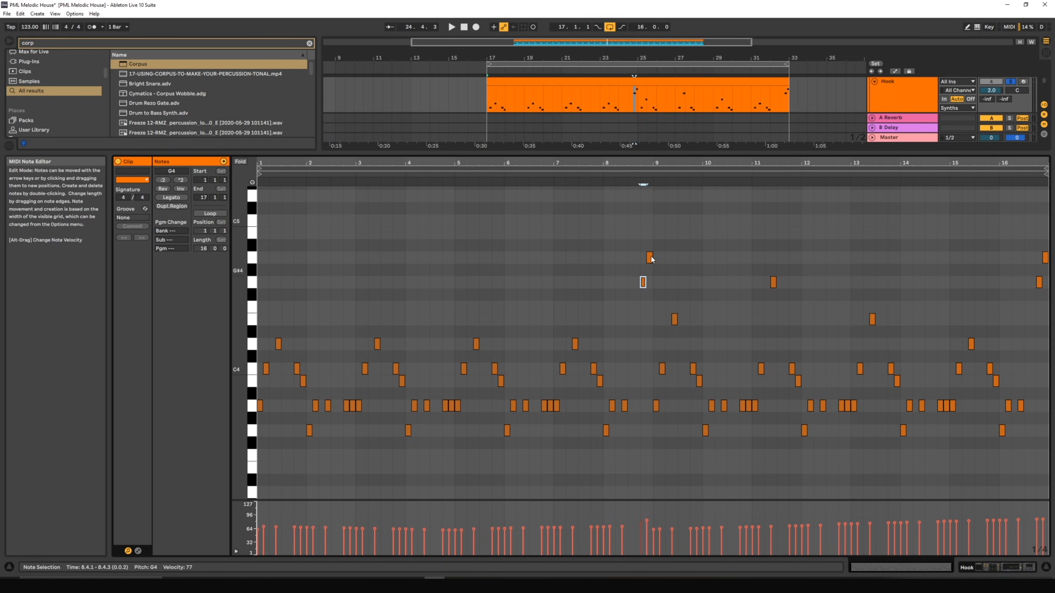
# Step: Examine the Hook's variation notes, comparing the G4 and A4 at the end of bar 8 with the E4 and G4 that follow
pyautogui.click(650, 258)
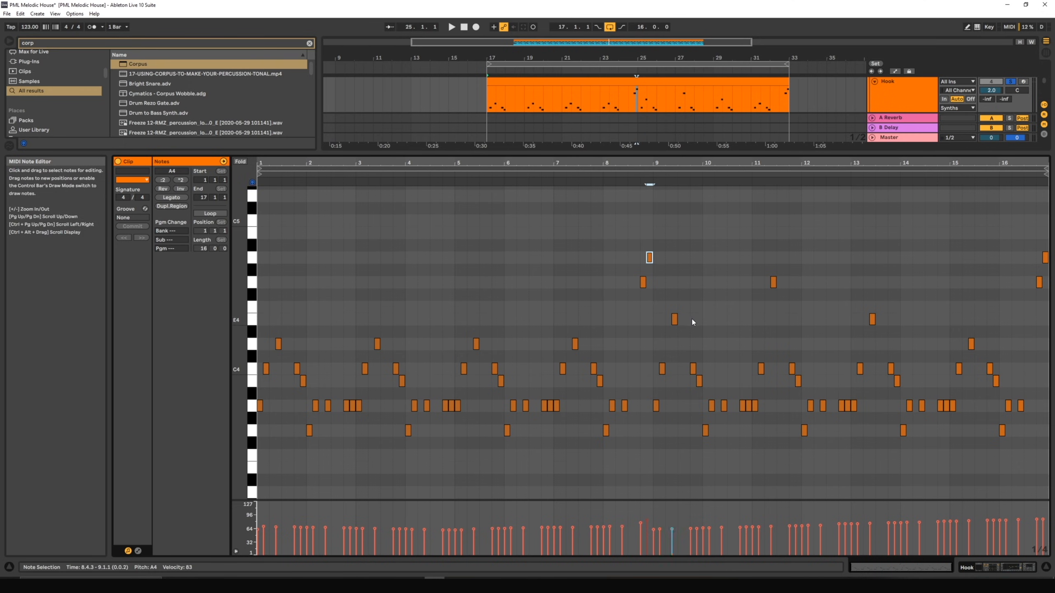
pyautogui.moveTo(626, 277); pyautogui.dragTo(645, 287)
pyautogui.moveTo(606, 249); pyautogui.dragTo(693, 265)
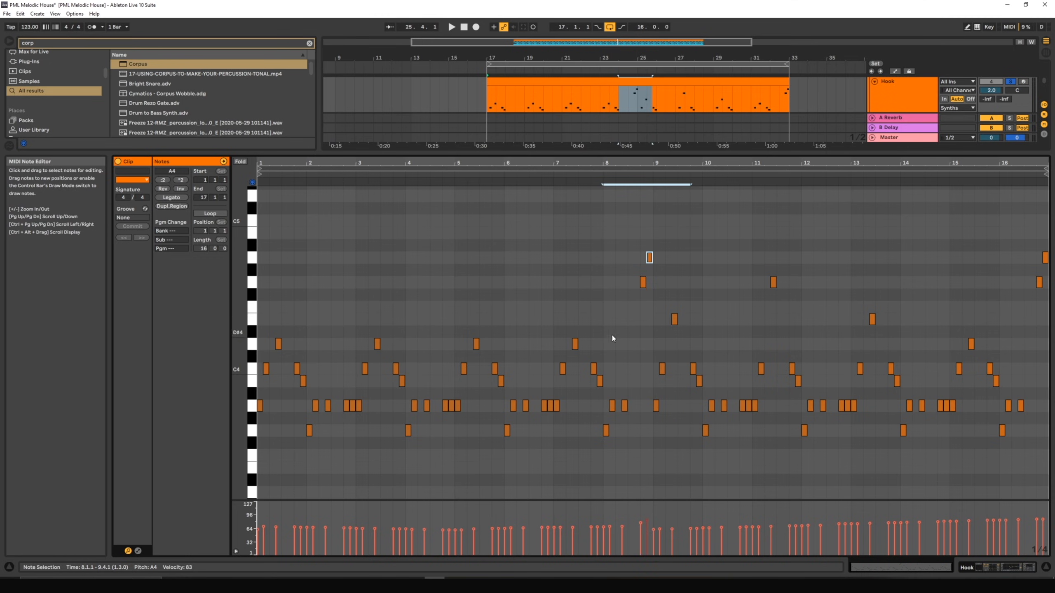
pyautogui.click(615, 402)
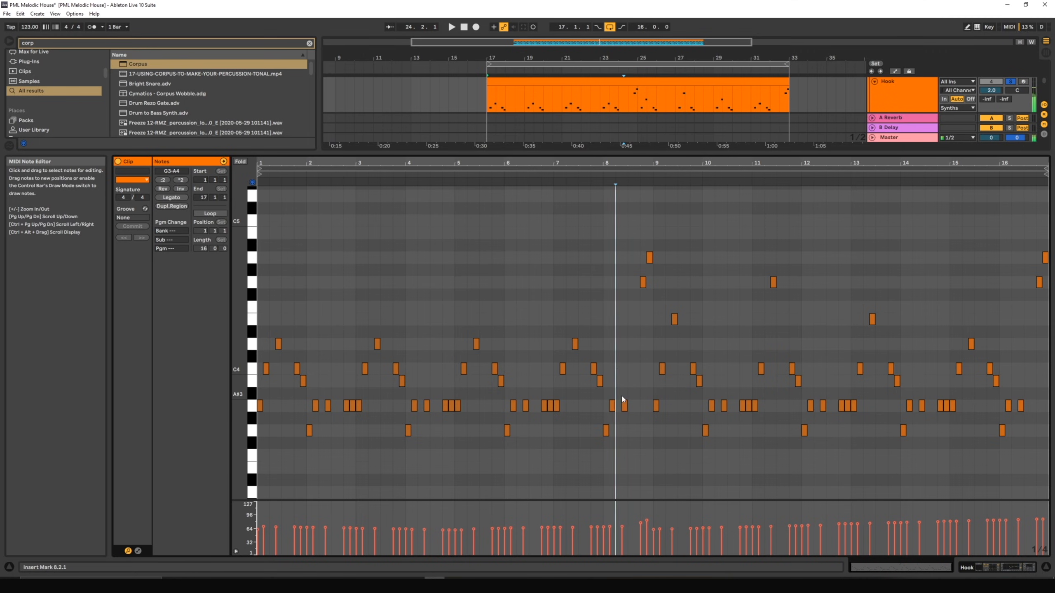
pyautogui.click(642, 283)
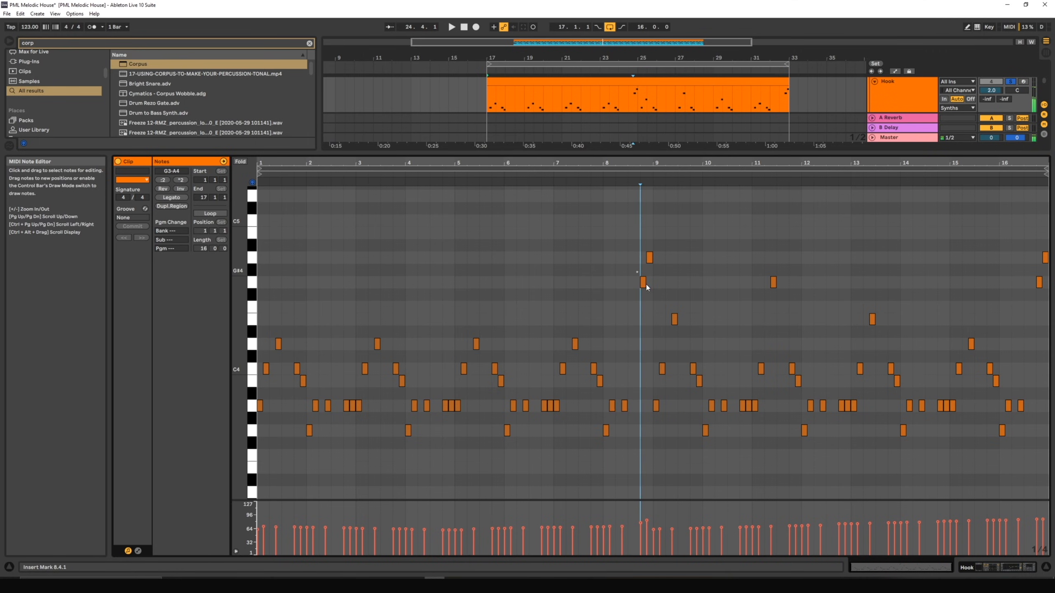
pyautogui.click(650, 257)
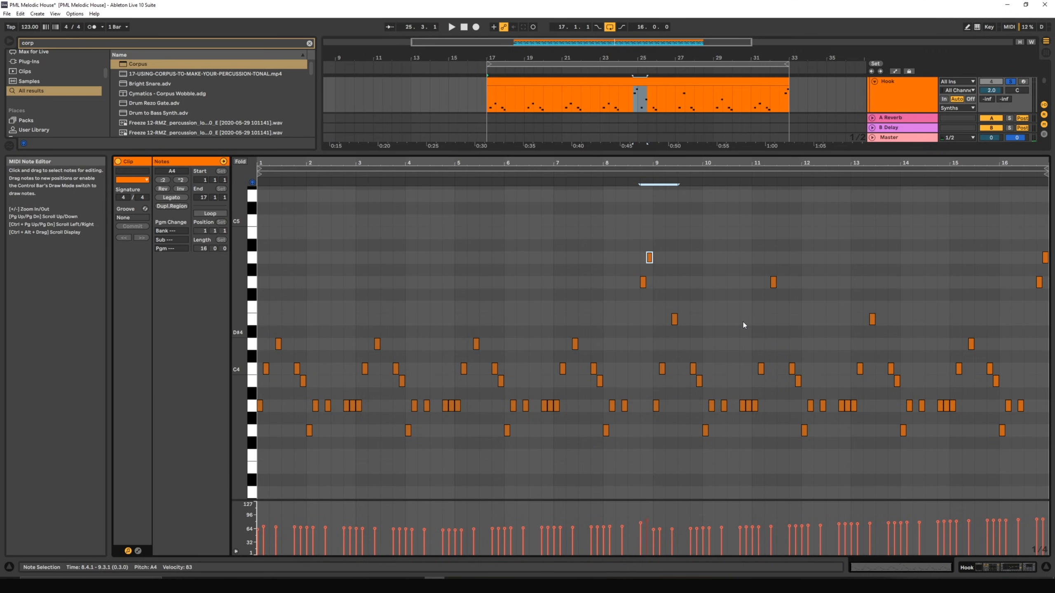
pyautogui.moveTo(669, 285); pyautogui.dragTo(812, 320)
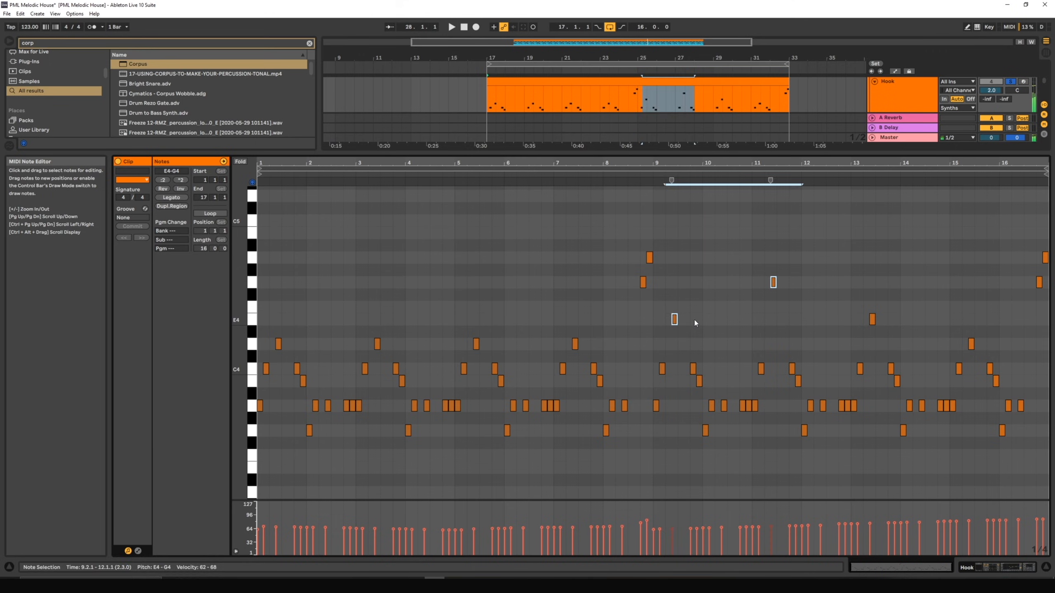
pyautogui.click(693, 292)
# Step: Examine the top note of each two-bar phrase in turn, from the D4 in bar 1 to the D4 in bar 15
pyautogui.click(278, 344)
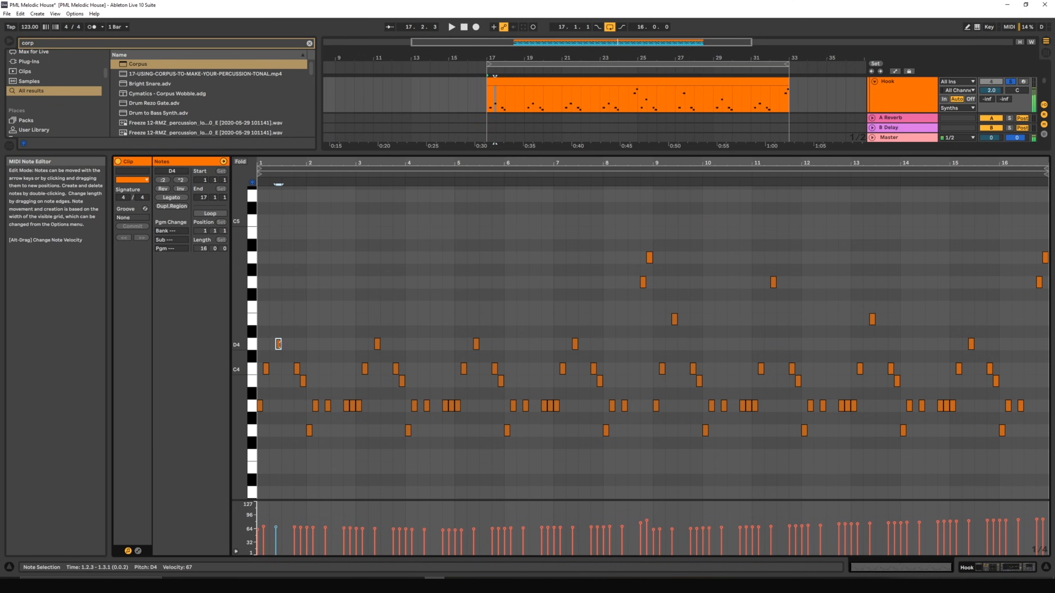
pyautogui.click(377, 344)
pyautogui.click(477, 346)
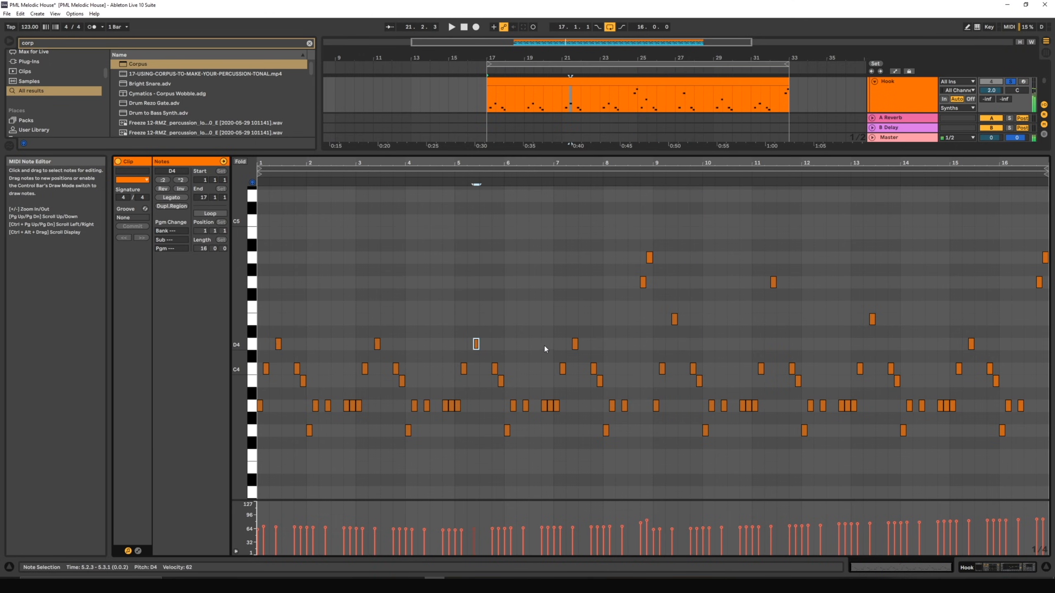
pyautogui.click(575, 345)
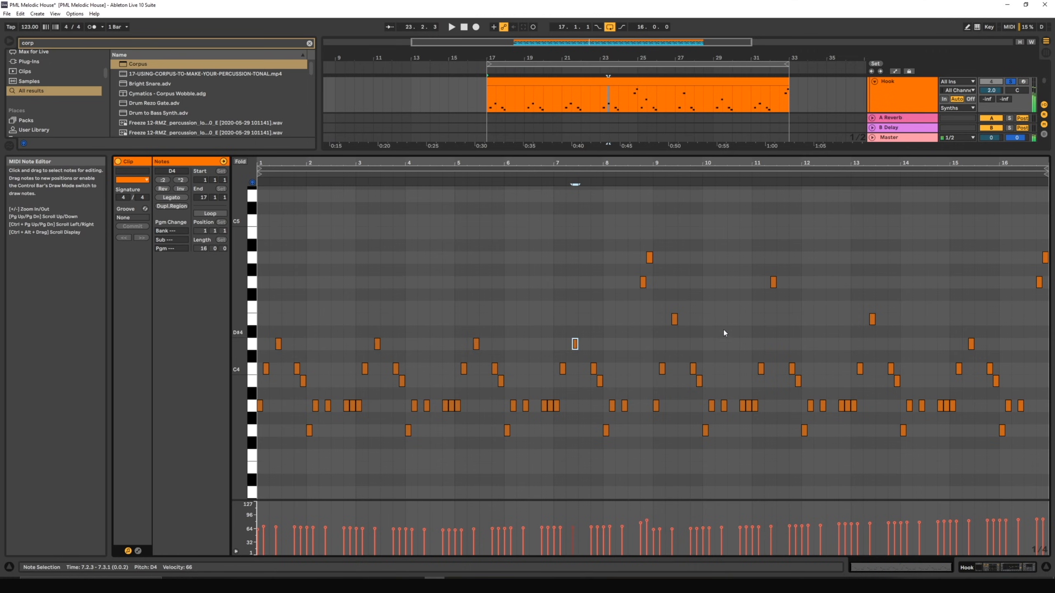
pyautogui.click(674, 319)
pyautogui.click(774, 282)
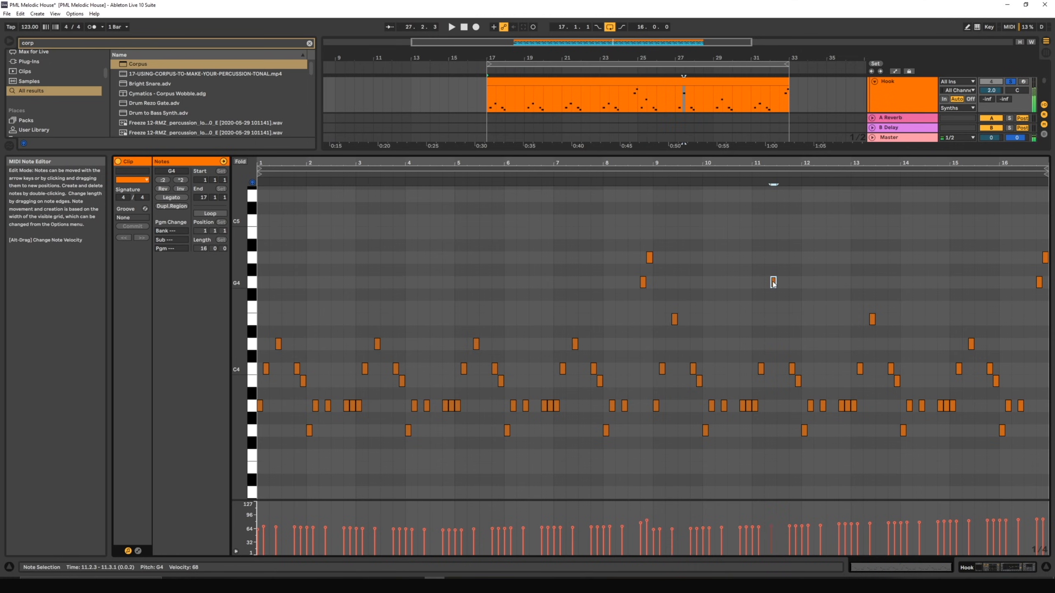
pyautogui.click(873, 319)
pyautogui.click(972, 345)
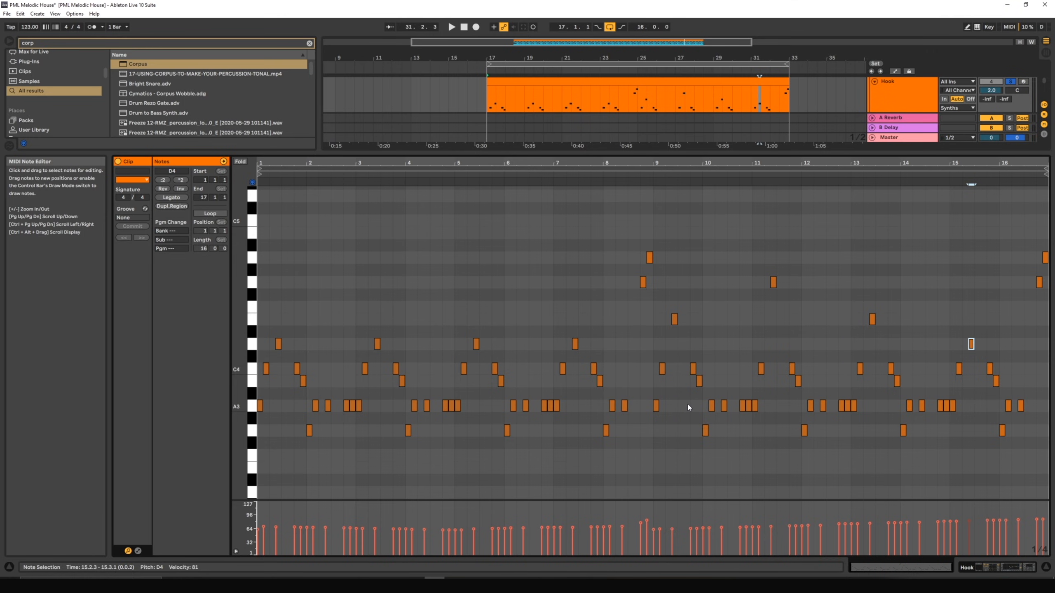
# Step: Show the Hook track's device chain and bypass its Glue Compressor, EQ Eight and Delay
pyautogui.click(917, 106)
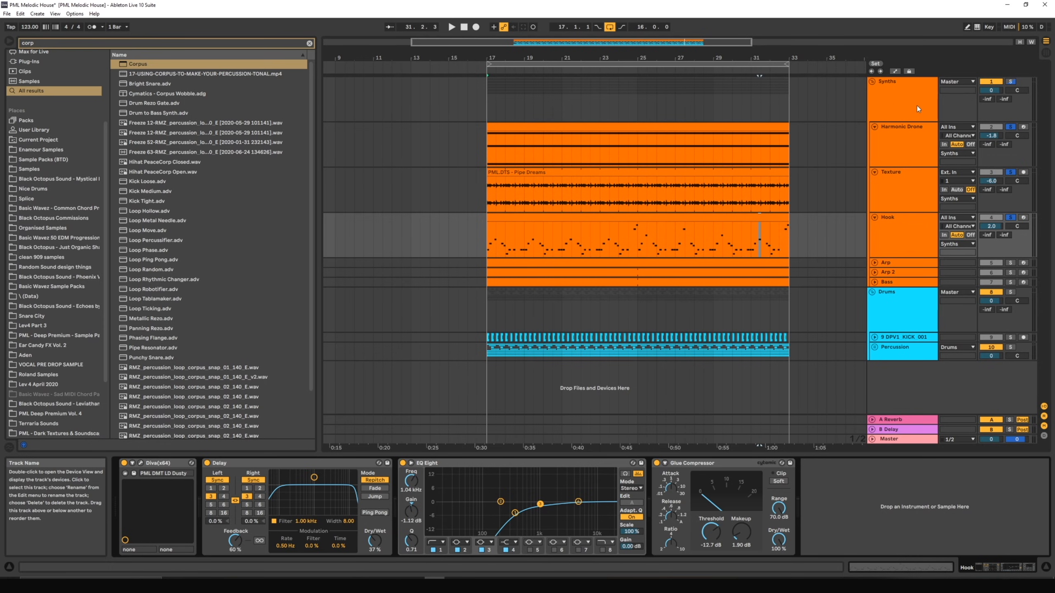
pyautogui.click(656, 463)
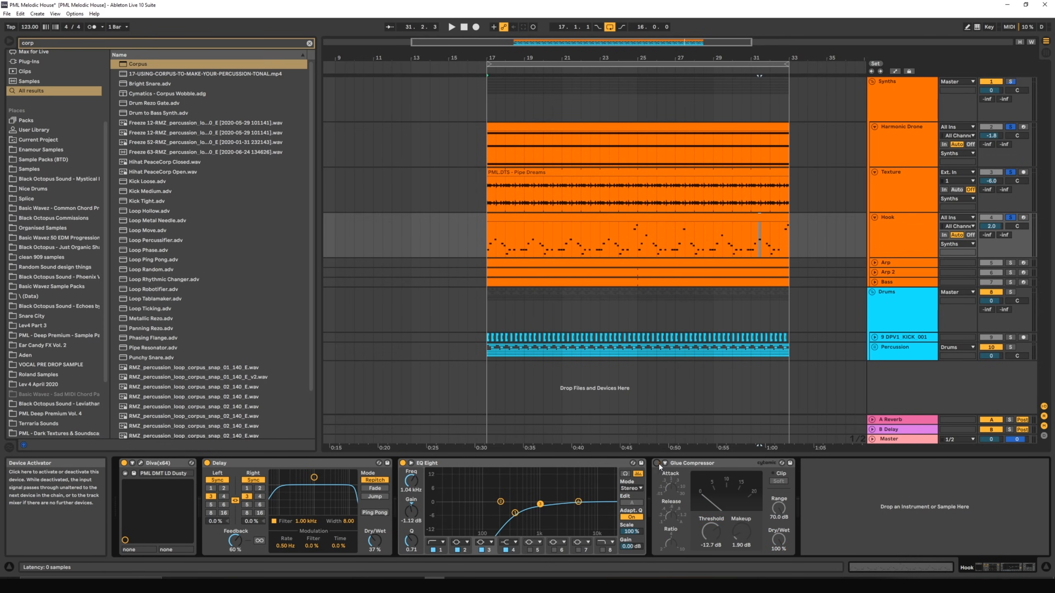
pyautogui.click(402, 462)
pyautogui.click(207, 463)
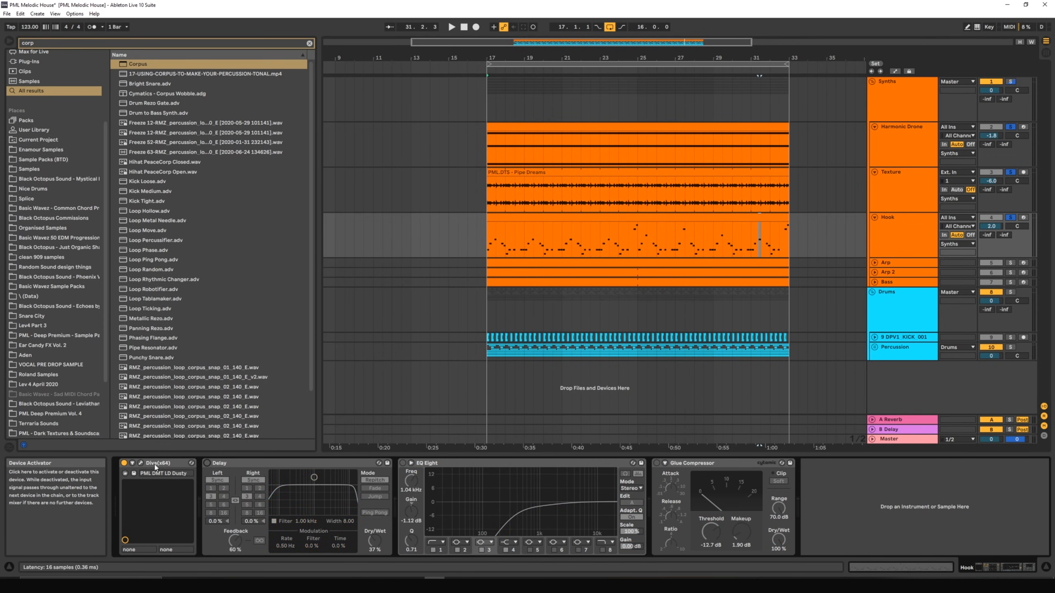
# Step: Open the Hook's Diva synth, examine where the PML DMT LD Dusty preset sits in its preset library, and return to the main synth page
pyautogui.click(140, 463)
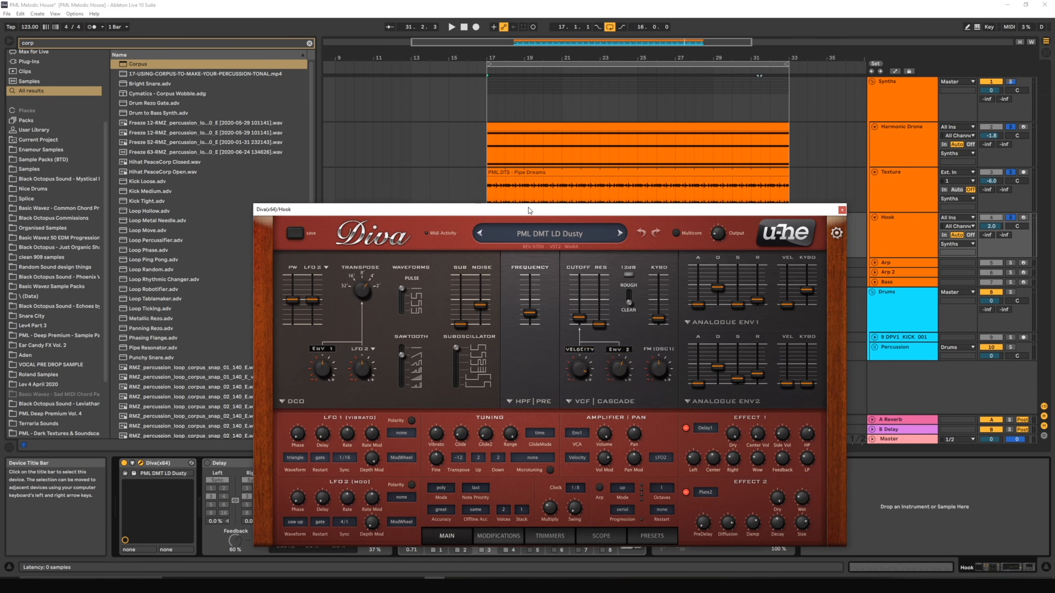
pyautogui.moveTo(528, 208); pyautogui.dragTo(619, 130)
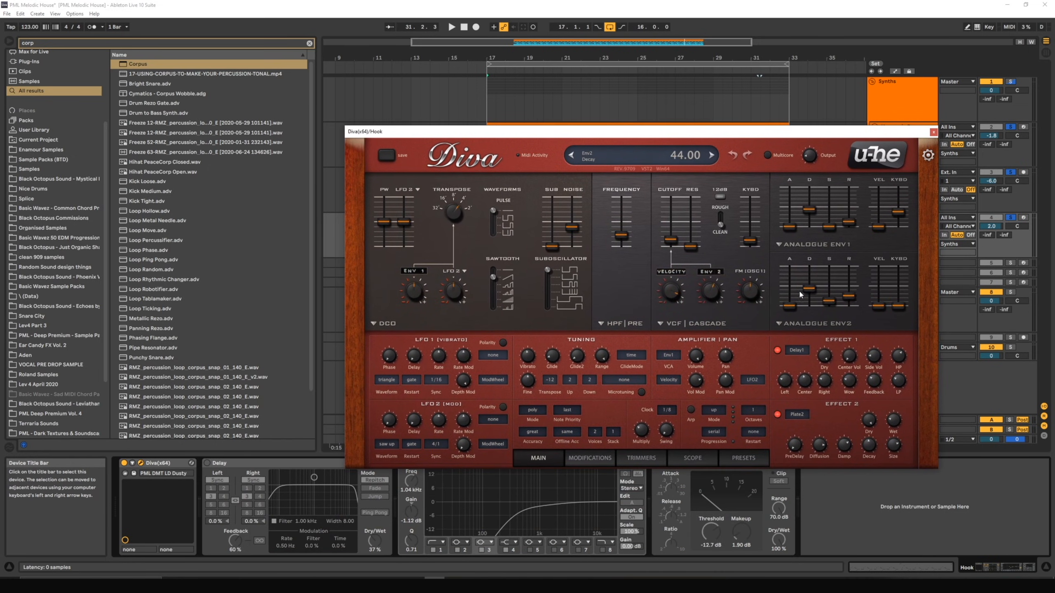
pyautogui.click(743, 457)
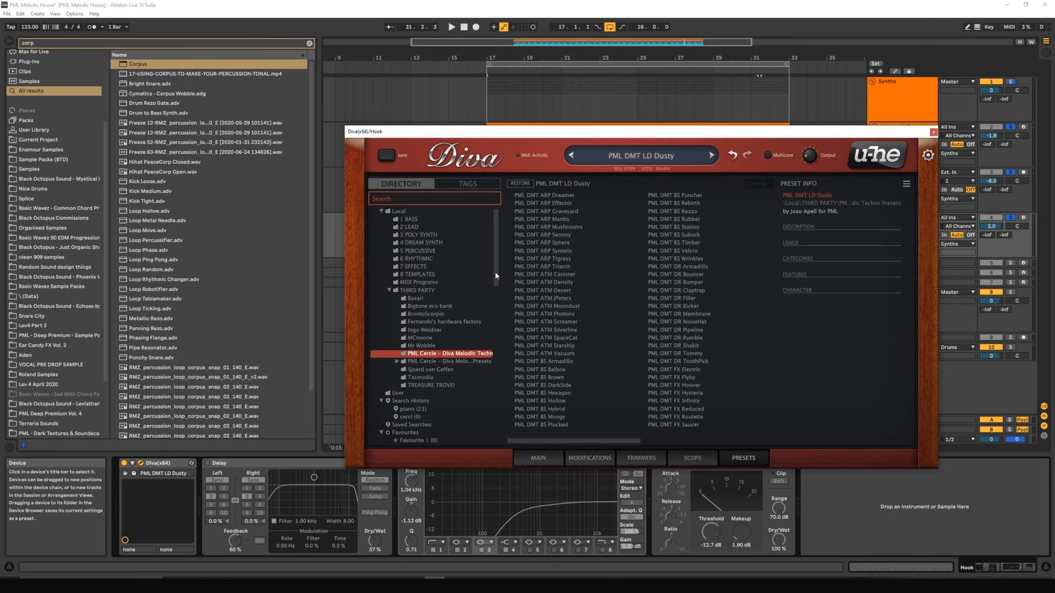
pyautogui.moveTo(495, 272)
pyautogui.mouseDown()
pyautogui.moveTo(493, 290)
pyautogui.moveTo(501, 266)
pyautogui.mouseUp()
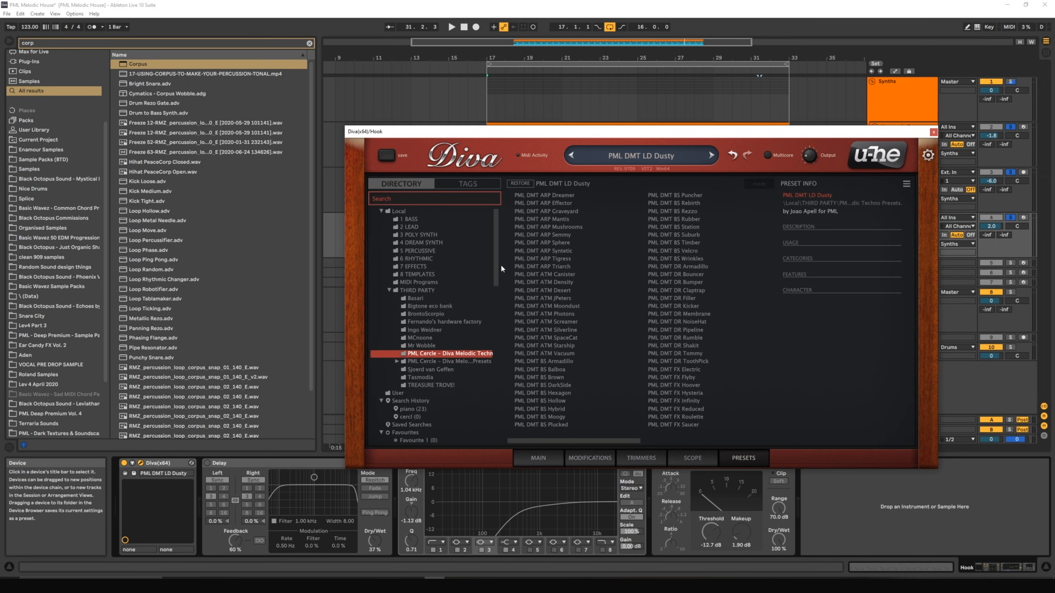
pyautogui.click(547, 456)
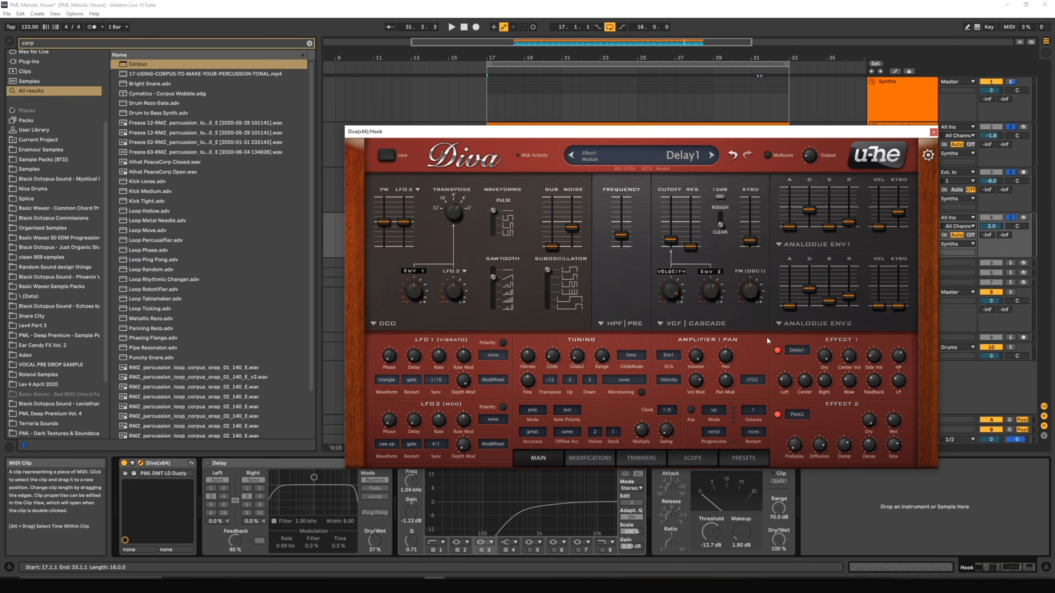
pyautogui.moveTo(739, 135); pyautogui.dragTo(655, 180)
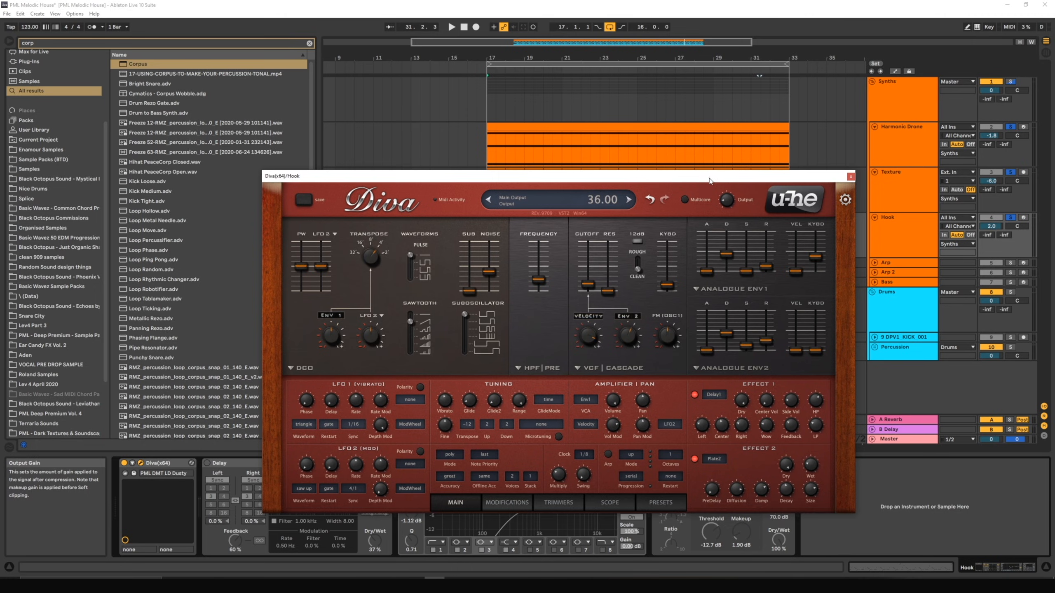
pyautogui.moveTo(709, 180); pyautogui.dragTo(618, 178)
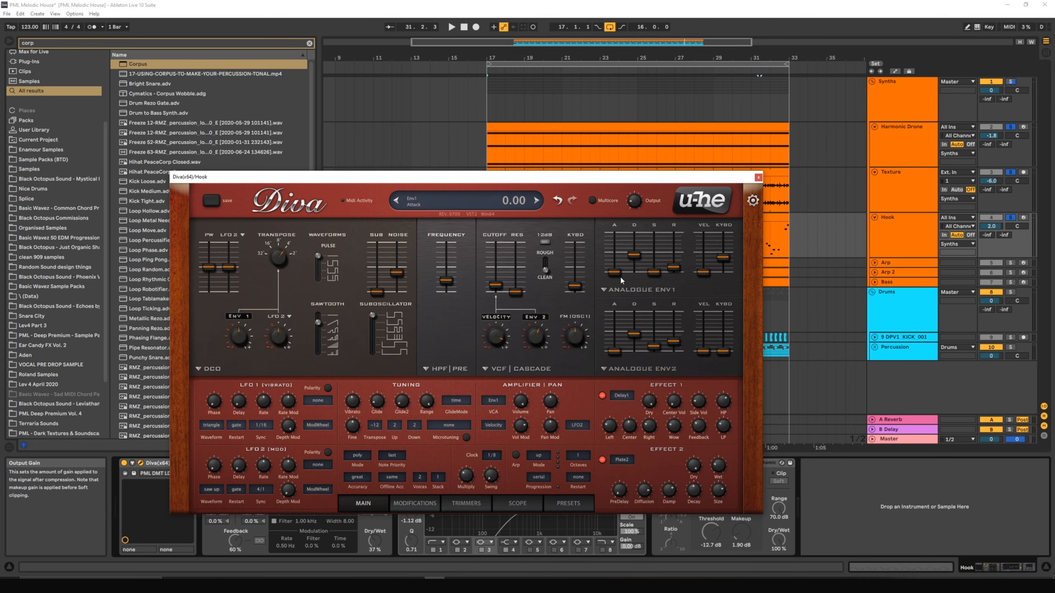
# Step: Solo only the Hook track and slightly shorten Diva's Envelope 1 decay, comparing shorter and longer settings in playback
pyautogui.click(1011, 218)
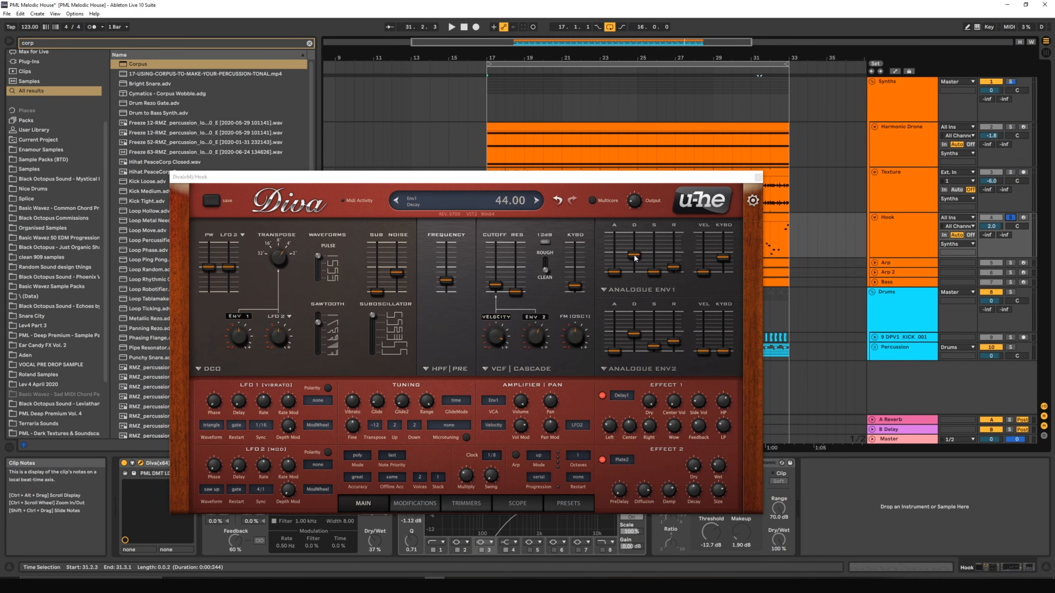
pyautogui.moveTo(634, 254); pyautogui.dragTo(635, 258)
pyautogui.press('space')
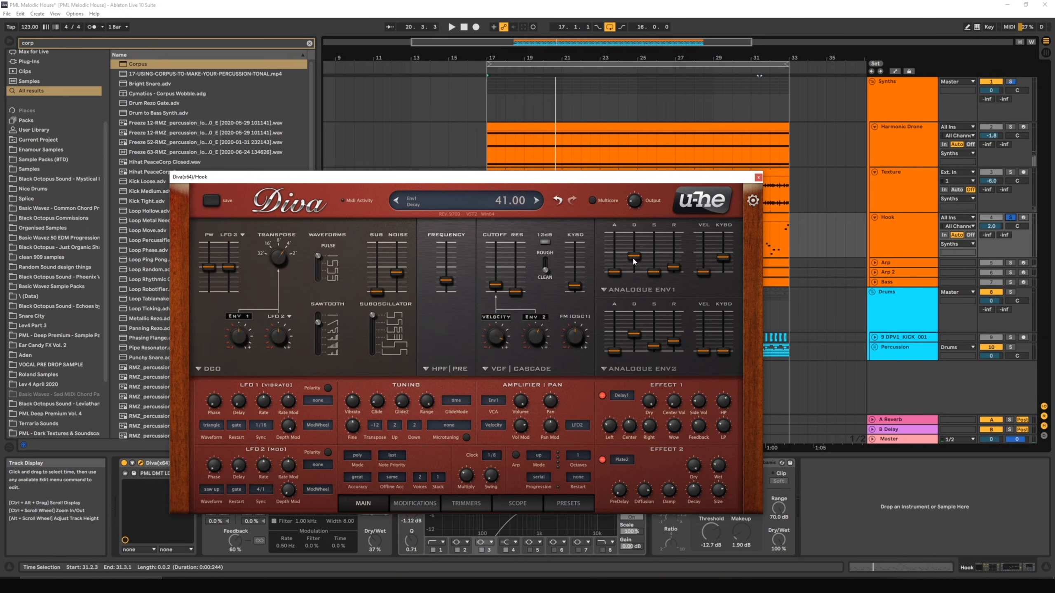
pyautogui.moveTo(631, 259); pyautogui.dragTo(634, 245)
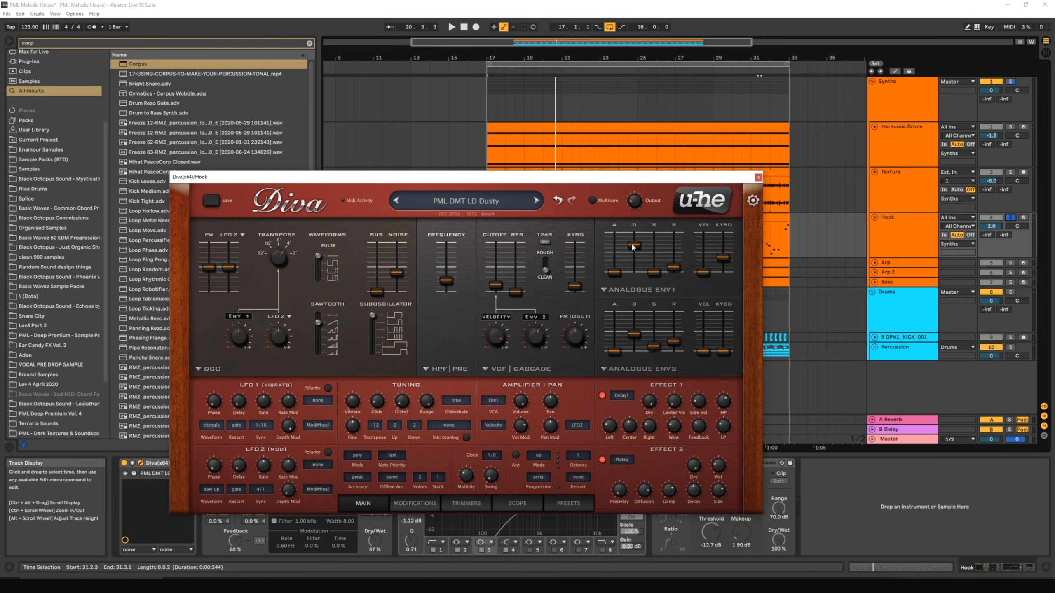
pyautogui.moveTo(632, 247); pyautogui.dragTo(632, 258)
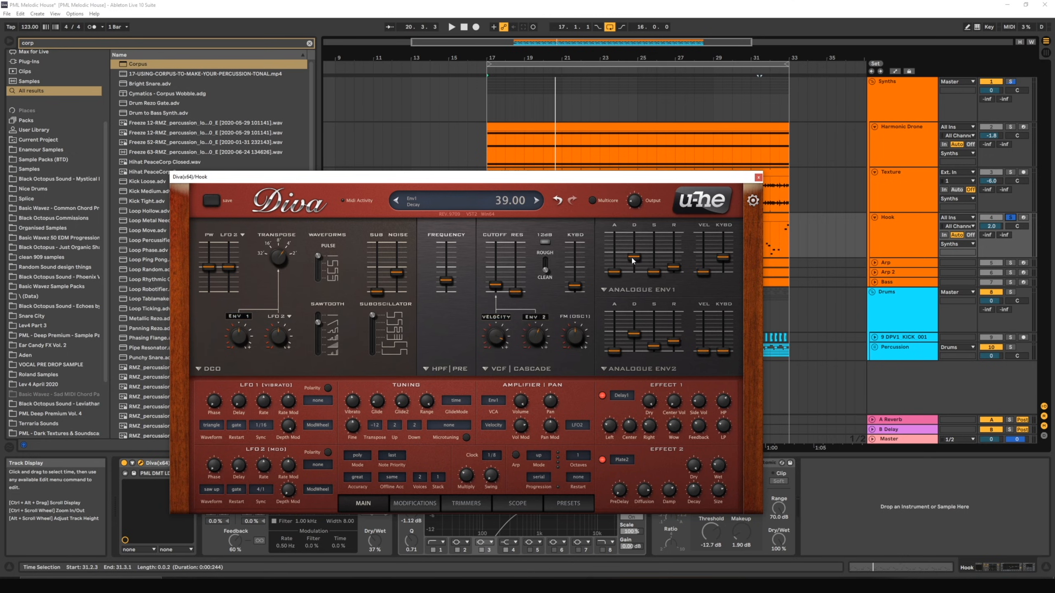
pyautogui.moveTo(632, 263); pyautogui.dragTo(633, 259)
pyautogui.press('space')
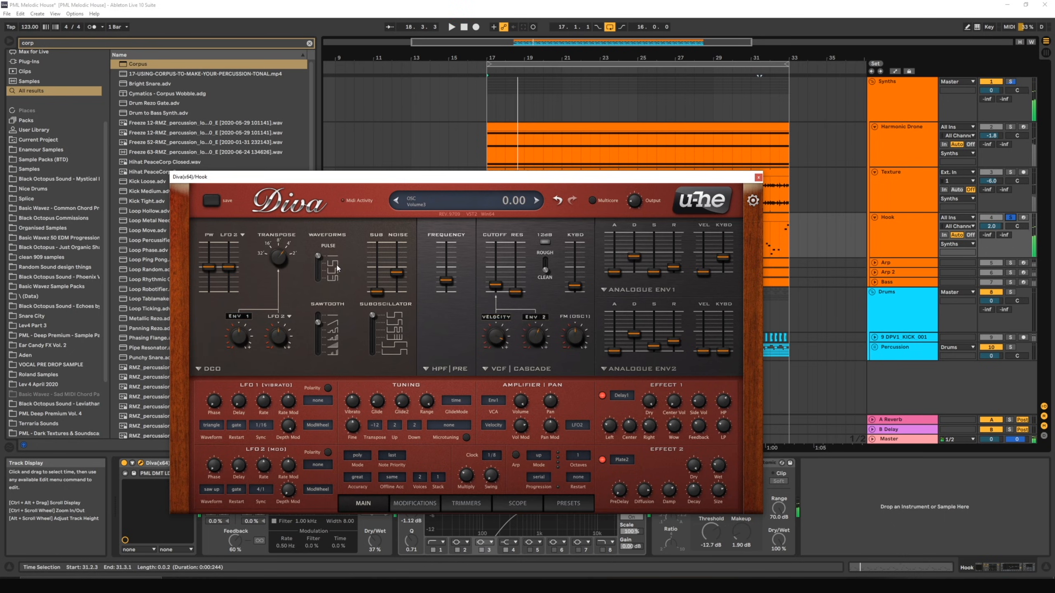
# Step: Try the next pulse shape on Diva's oscillator and play the Hook from bar 17
pyautogui.moveTo(318, 257); pyautogui.dragTo(318, 267)
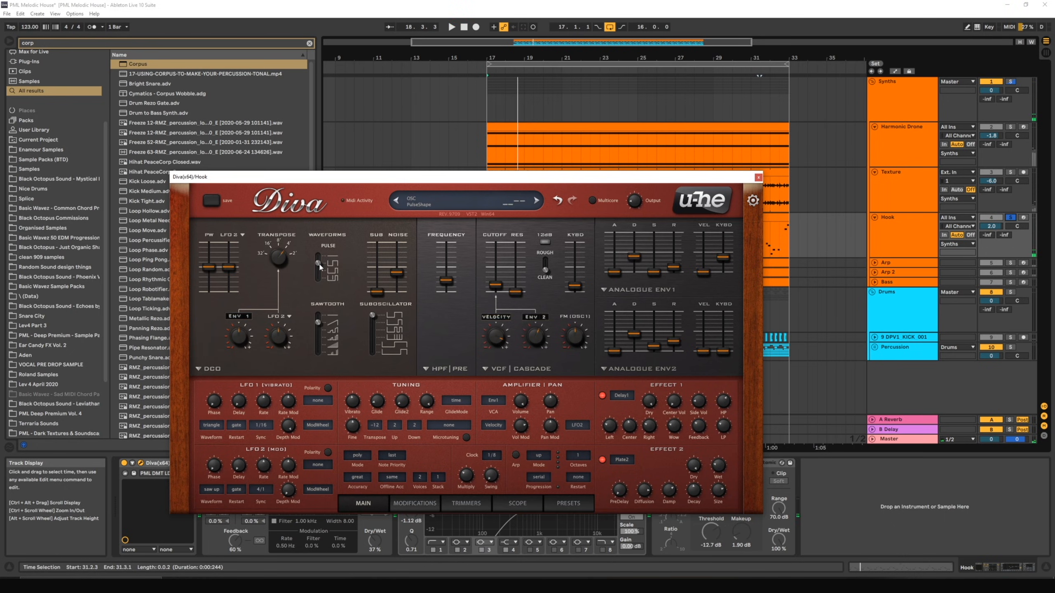
pyautogui.press('space')
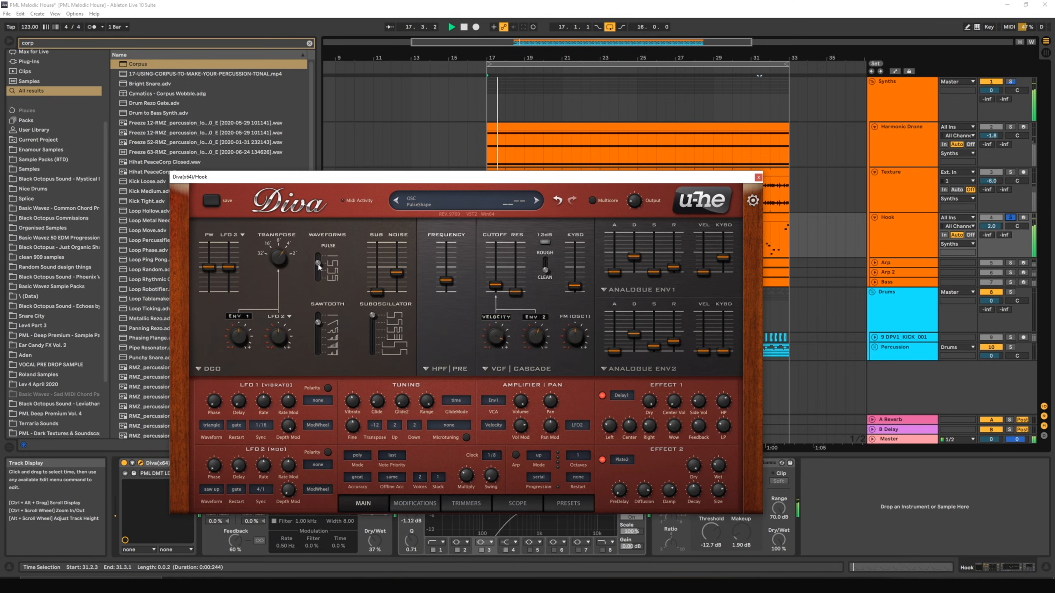
pyautogui.press('space')
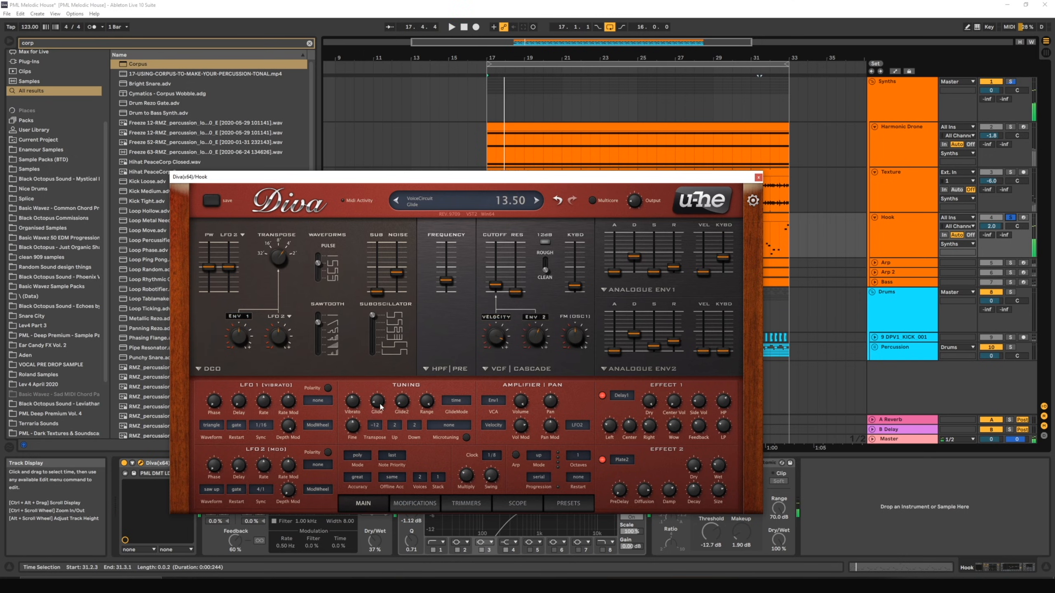
# Step: Try a different Glide2 amount in Diva's tuning section while playing the Hook
pyautogui.moveTo(401, 400)
pyautogui.mouseDown()
pyautogui.moveTo(402, 413)
pyautogui.moveTo(400, 396)
pyautogui.mouseUp()
pyautogui.press('space')
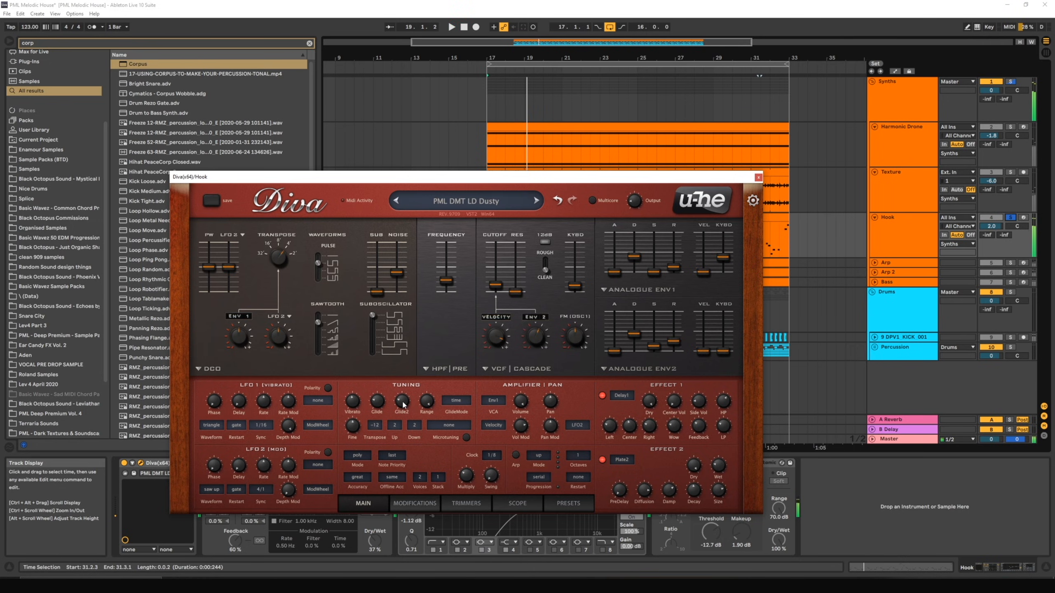
pyautogui.moveTo(401, 401); pyautogui.dragTo(402, 411)
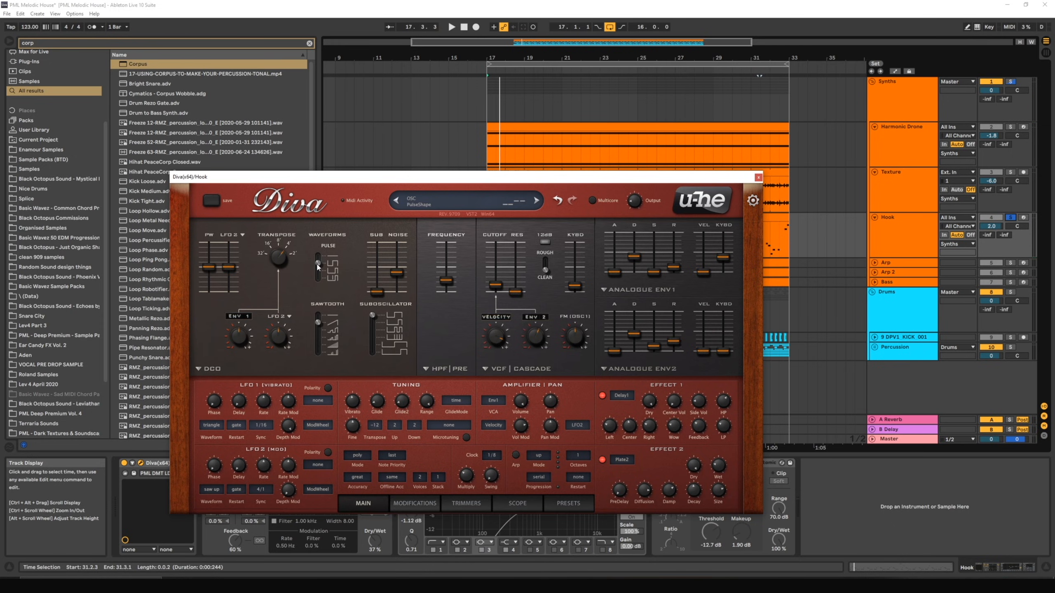
# Step: Restore the oscillator's original pulse shape, play the Hook again, and close the Diva window
pyautogui.moveTo(319, 267); pyautogui.dragTo(317, 255)
pyautogui.press('space')
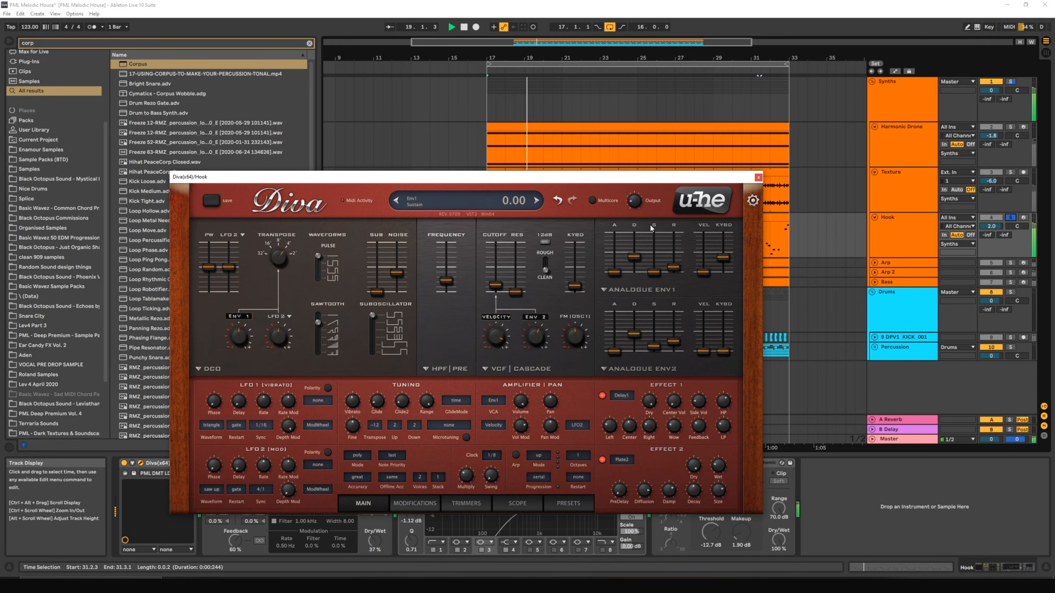
pyautogui.click(757, 178)
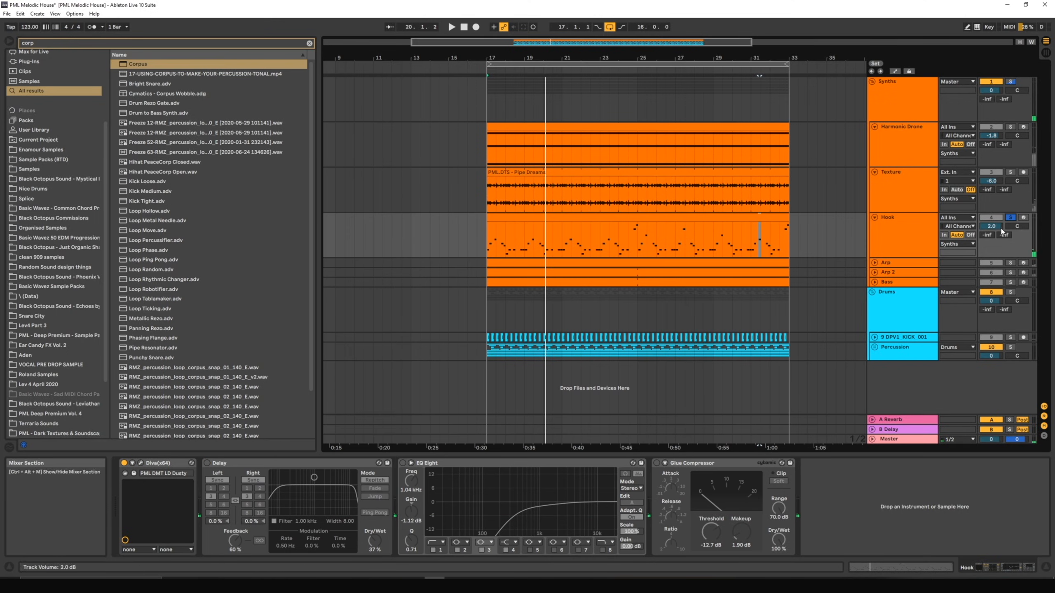
# Step: Move the solo from the Hook track to the Arp track and play the loop from bar 17
pyautogui.click(920, 251)
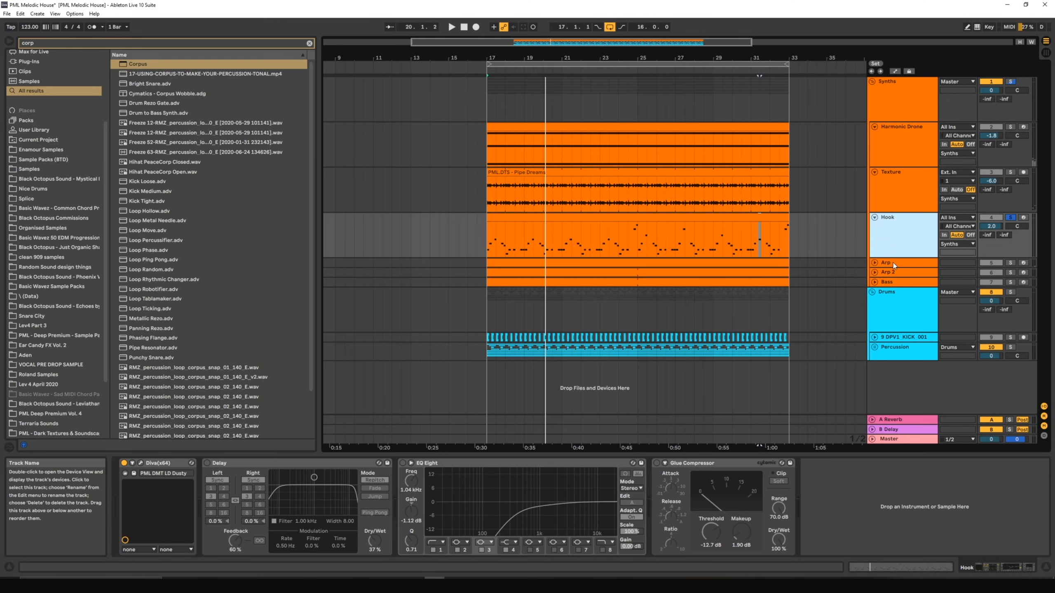
pyautogui.click(893, 262)
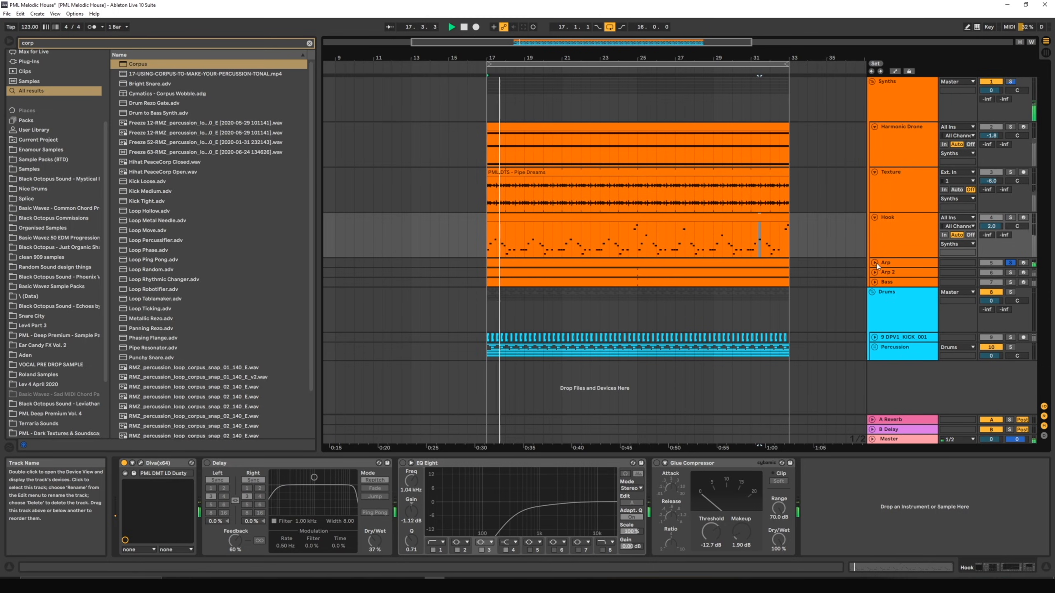
# Step: Unfold the Arp track, look over its clip's notes and velocities, stop playback, and return to its device chain
pyautogui.click(876, 263)
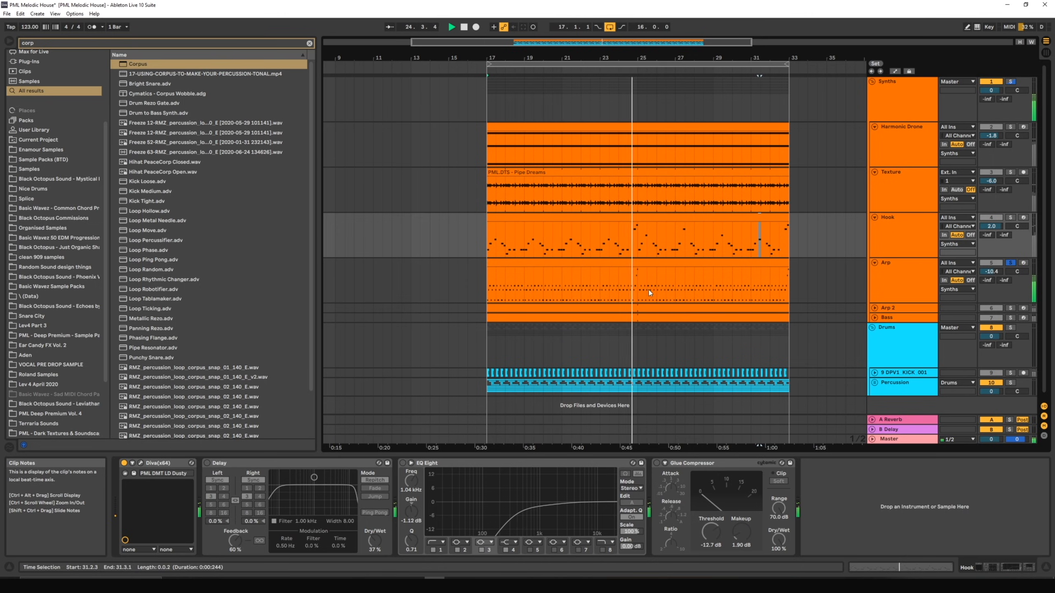
pyautogui.doubleClick(649, 261)
pyautogui.press('space')
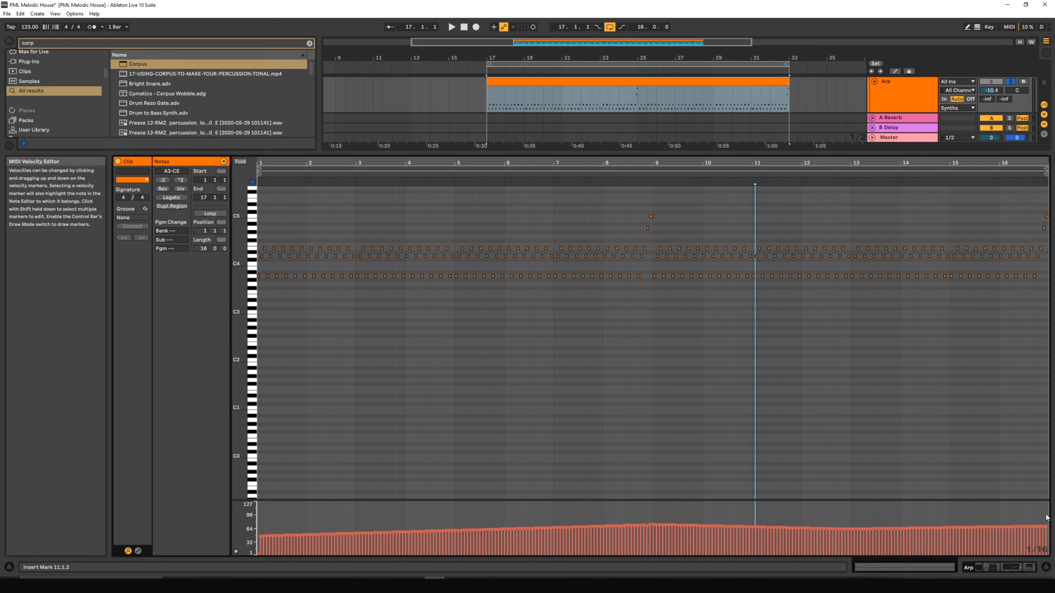
pyautogui.doubleClick(898, 102)
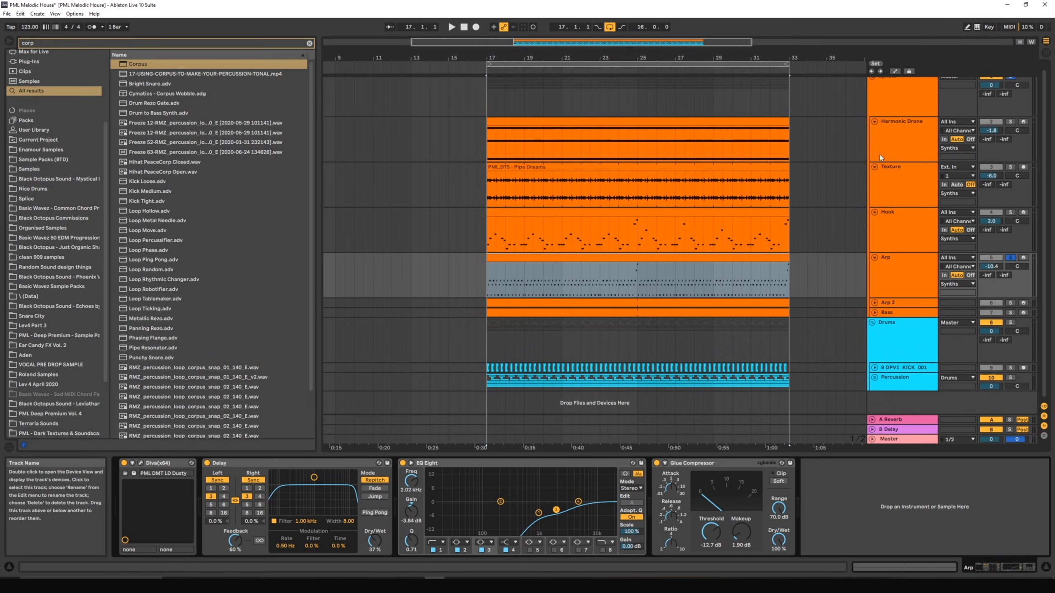
pyautogui.click(892, 270)
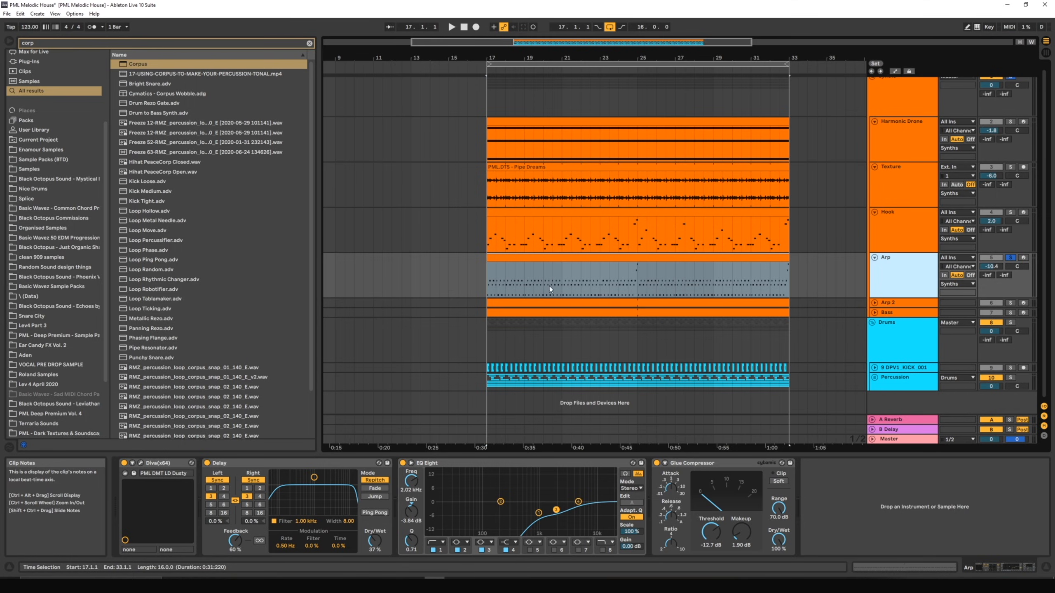
# Step: Examine the Arp clip's note pattern up close, checking the first A3 and E4 notes, and return to the arrangement
pyautogui.doubleClick(573, 267)
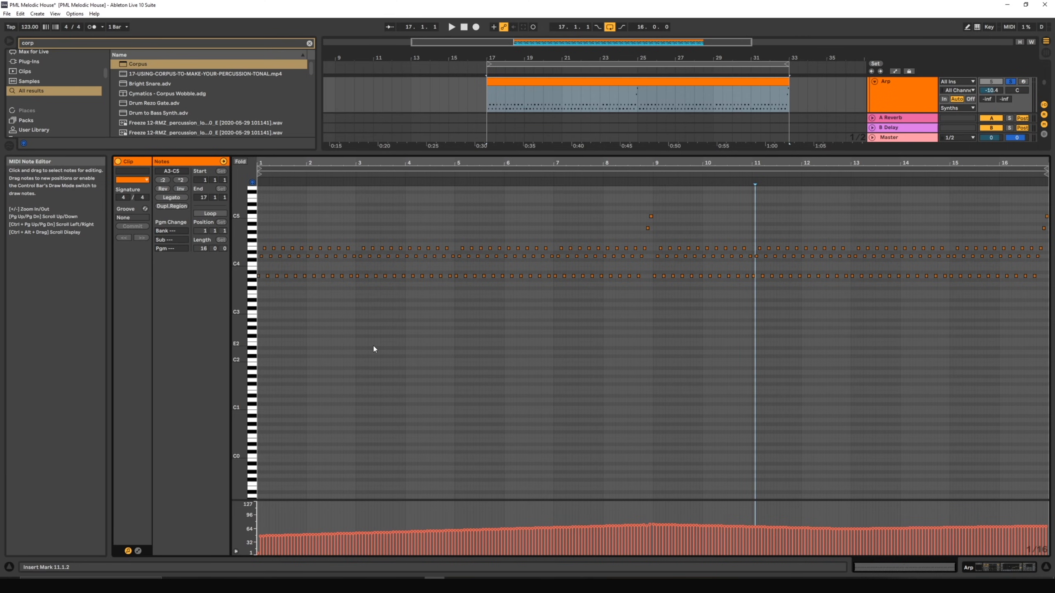
pyautogui.click(270, 316)
pyautogui.moveTo(240, 254)
pyautogui.mouseDown()
pyautogui.moveTo(262, 253)
pyautogui.moveTo(268, 332)
pyautogui.mouseUp()
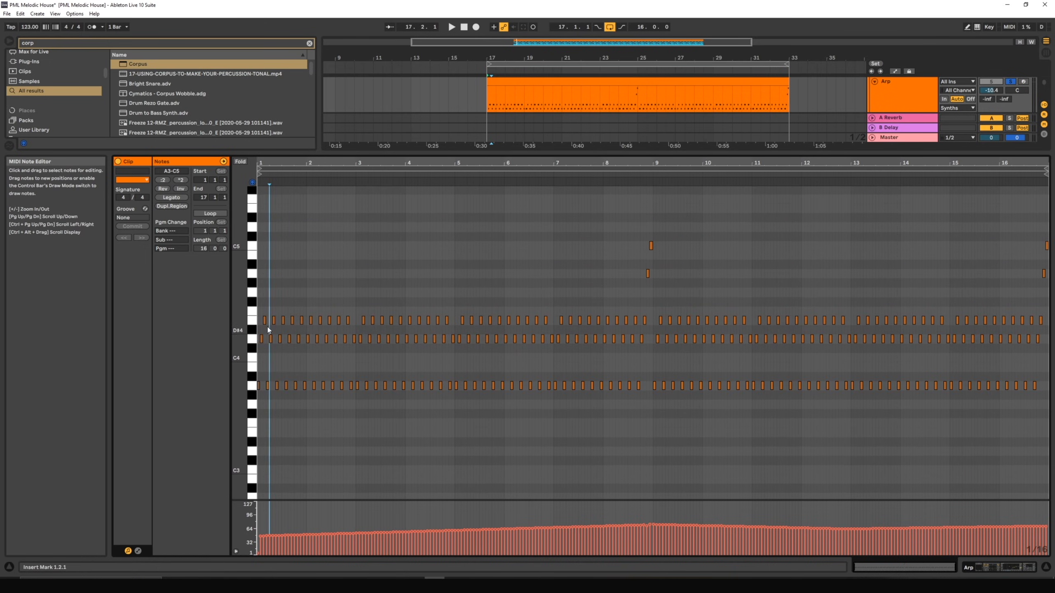
pyautogui.click(259, 387)
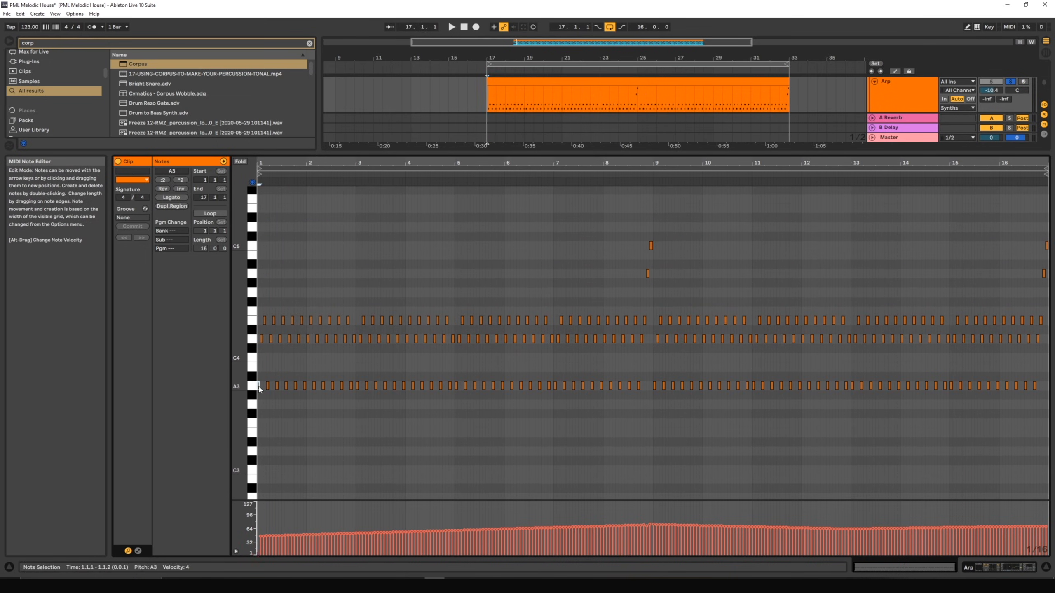
pyautogui.click(264, 320)
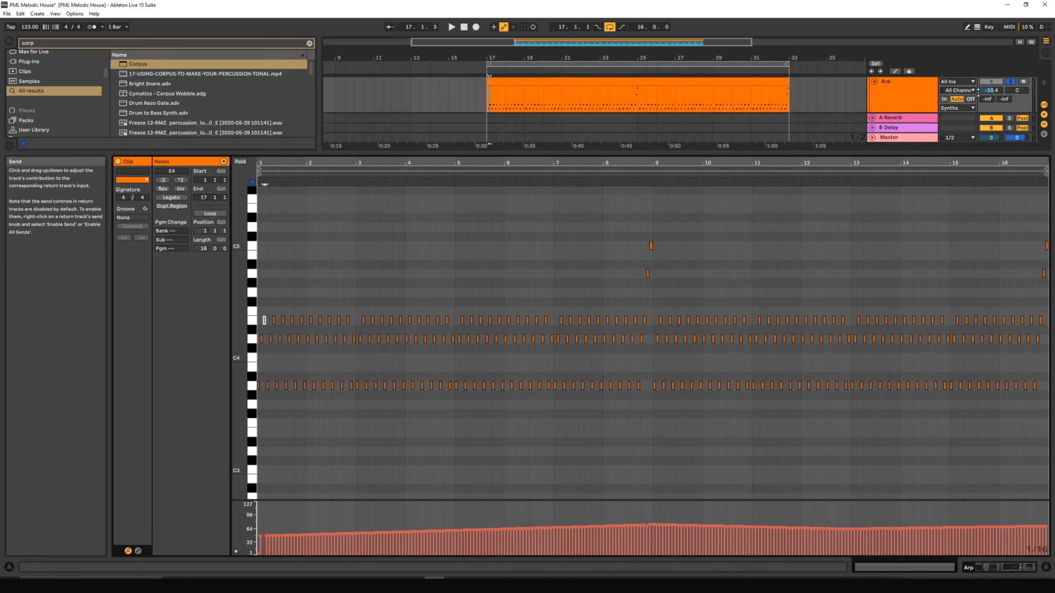
pyautogui.doubleClick(903, 102)
pyautogui.click(702, 258)
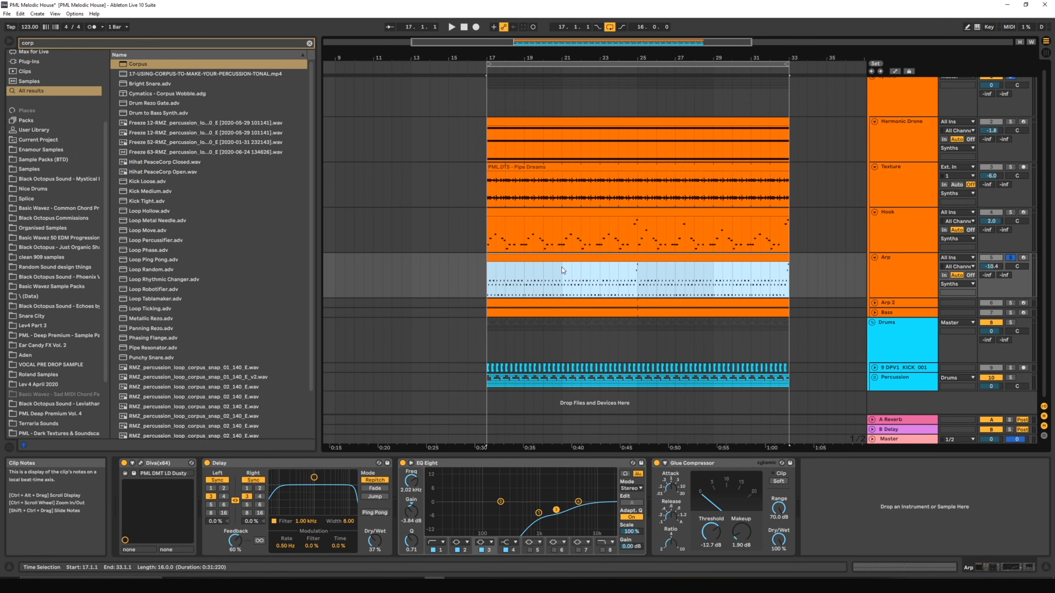
# Step: Solo the Harmonic Drone and Texture tracks alongside the Arp and play the loop from bar 17
pyautogui.click(1011, 121)
pyautogui.click(1011, 166)
pyautogui.press('space')
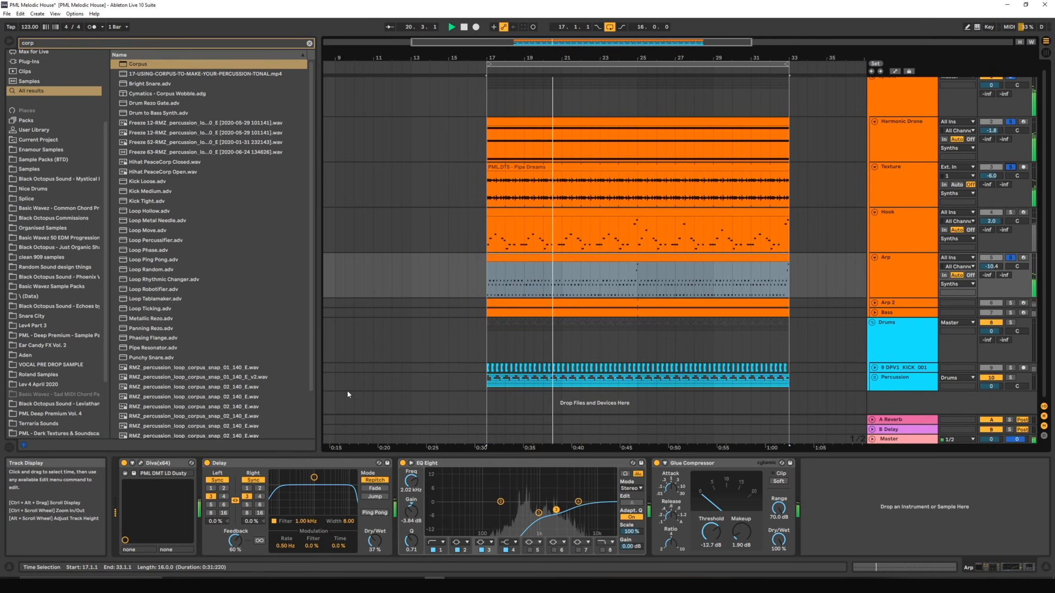
# Step: Examine the Arp's Diva synth settings, close the Diva window, and bring up the Hook track's device chain
pyautogui.click(141, 463)
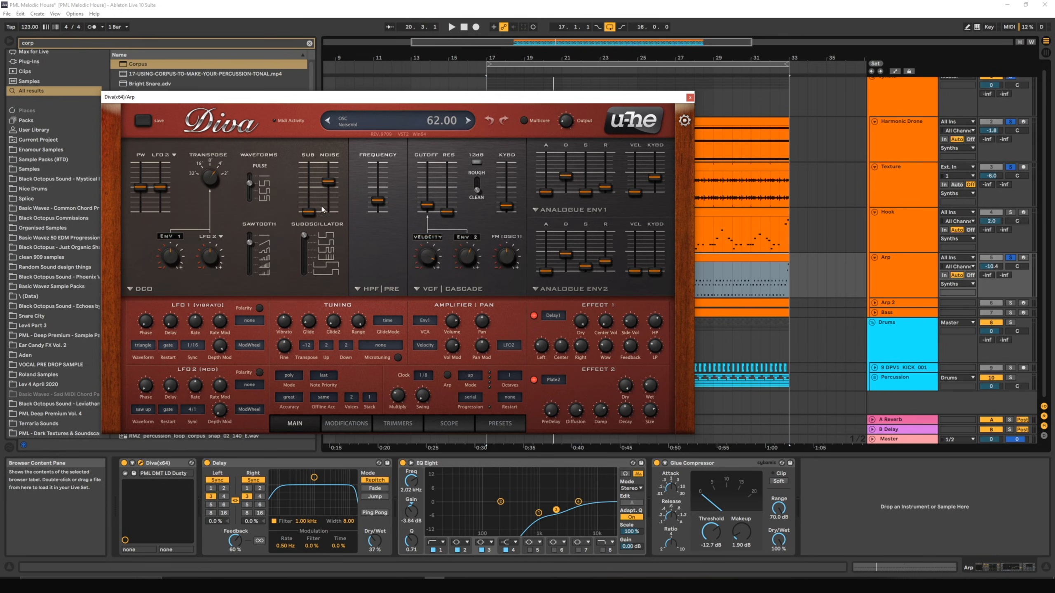
pyautogui.click(690, 97)
pyautogui.click(893, 238)
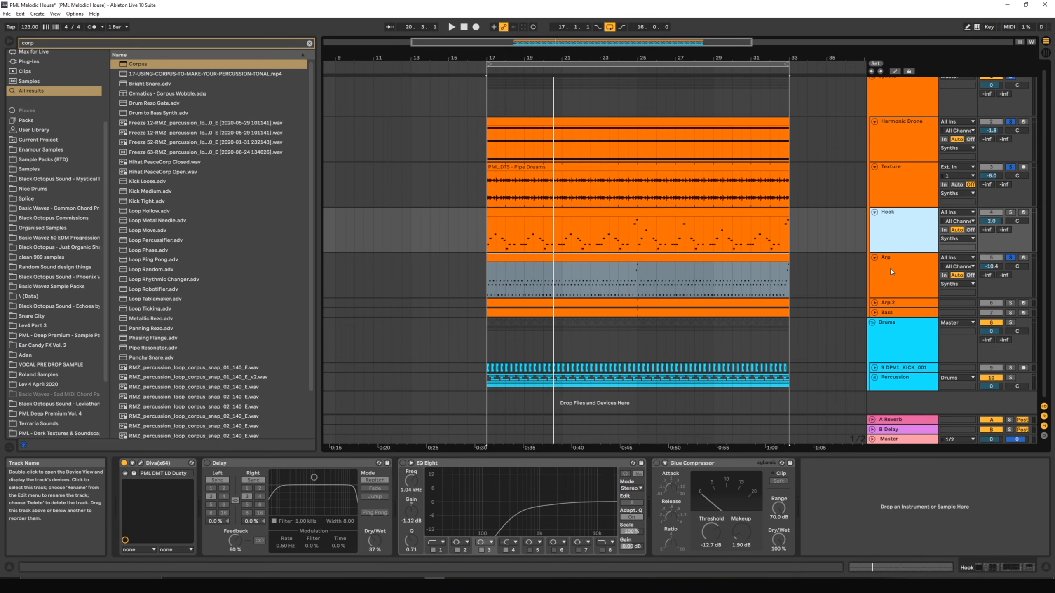
pyautogui.click(255, 463)
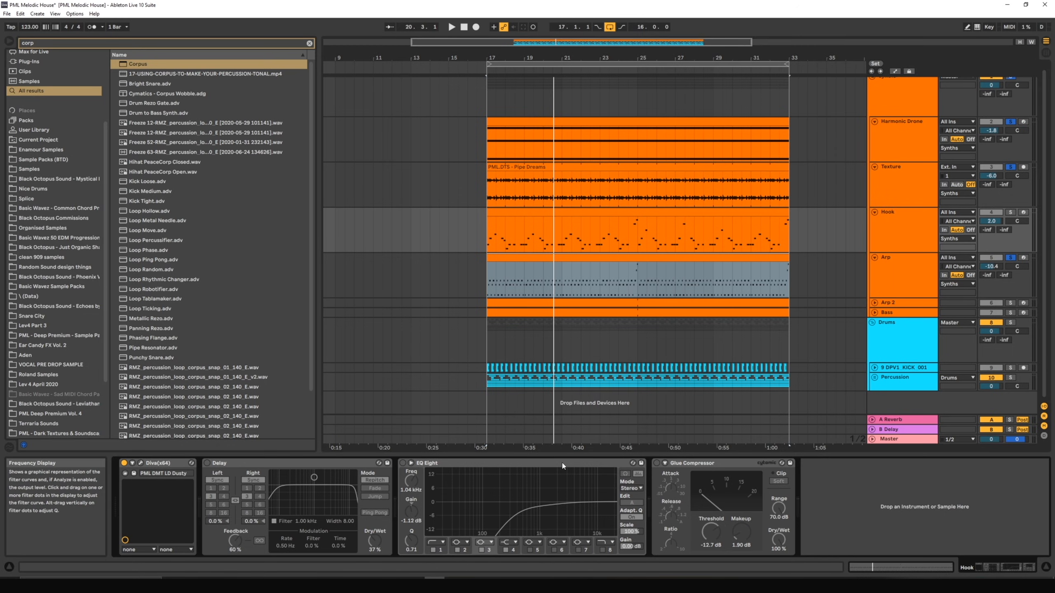
# Step: Solo only the Hook track and switch on its Delay, playing from bar 17 for comparison
pyautogui.click(1011, 212)
pyautogui.press('space')
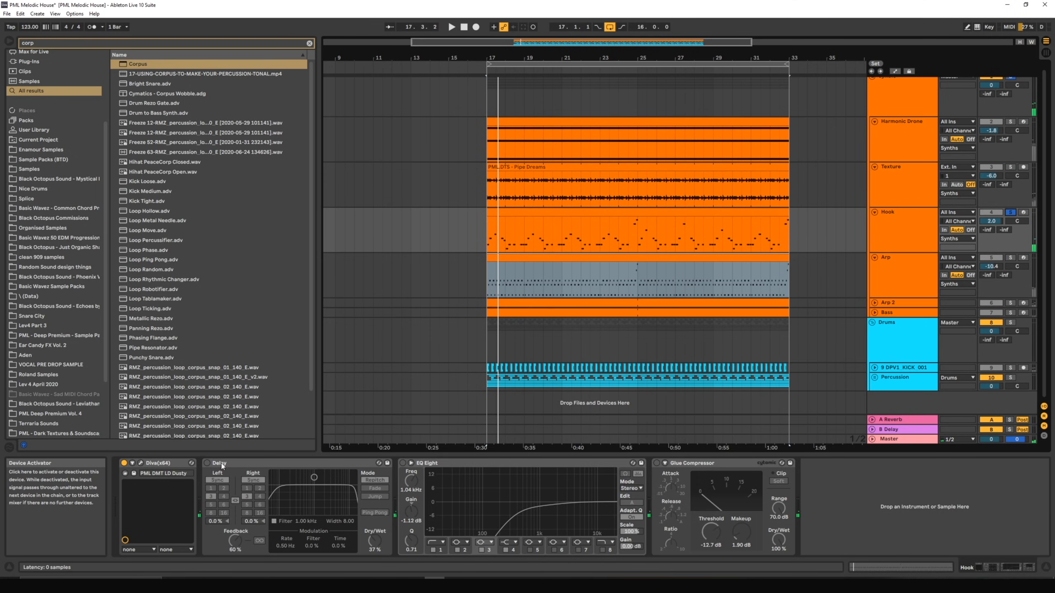
pyautogui.click(207, 463)
pyautogui.press('space')
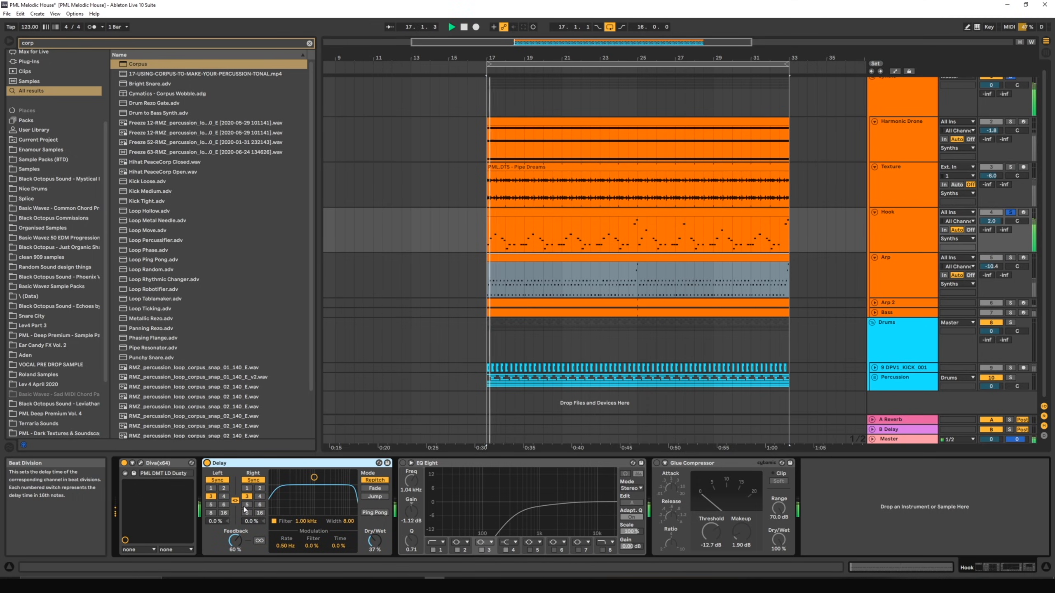
pyautogui.press('space')
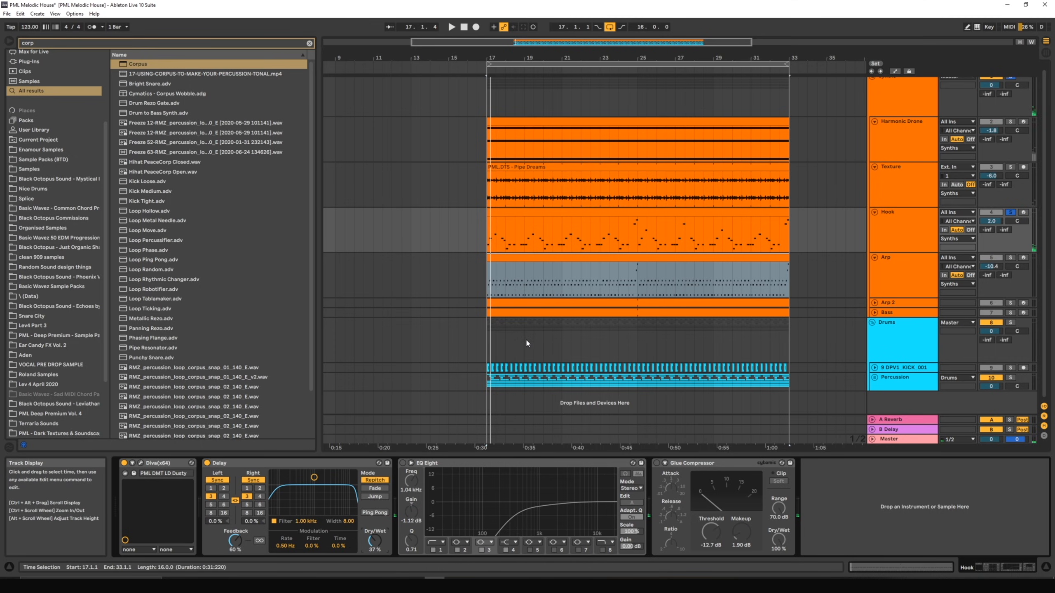
# Step: Switch on the Hook's EQ Eight and Glue Compressor, and play the Hook from bar 23
pyautogui.press('space')
pyautogui.click(402, 463)
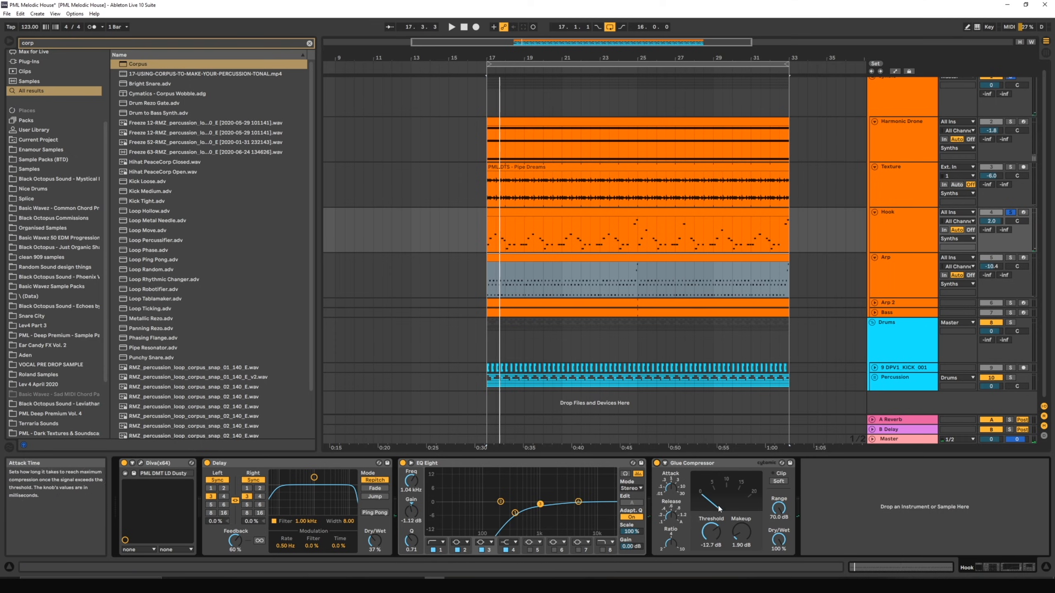
pyautogui.click(614, 236)
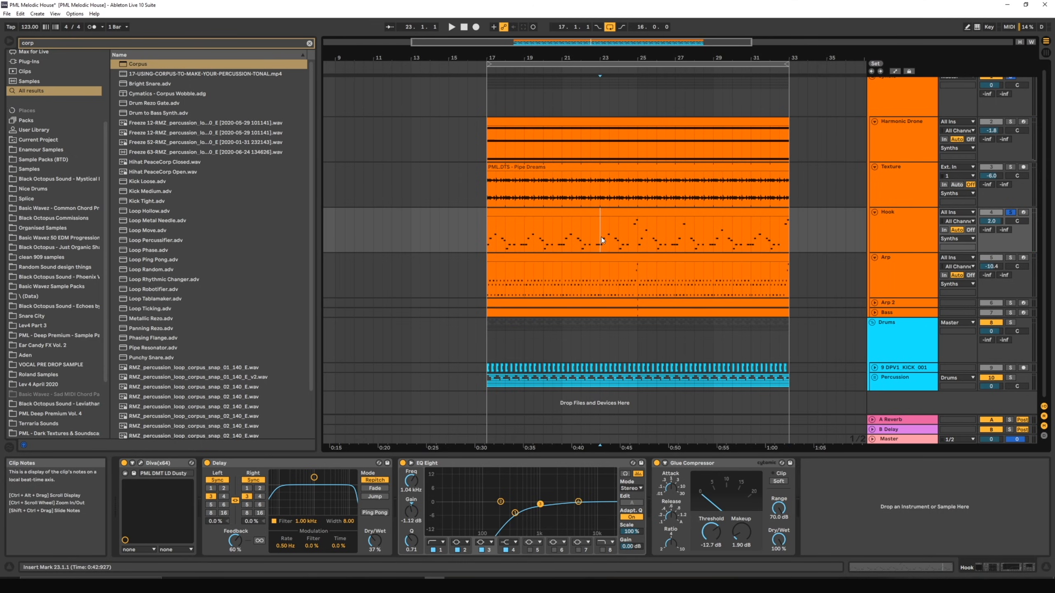
pyautogui.press('space')
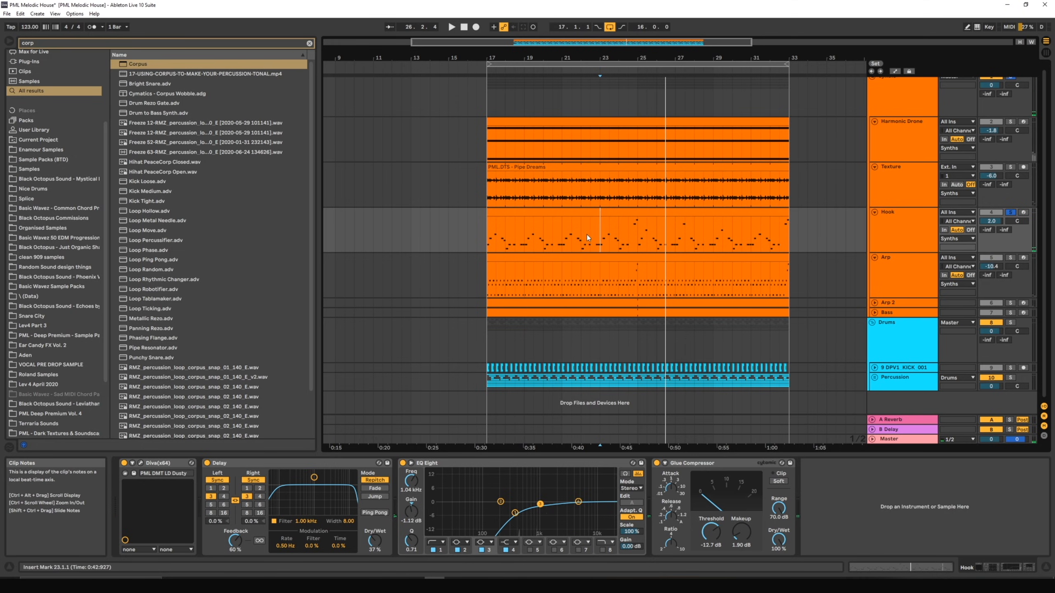
# Step: Examine the Hook's Glue Compressor threshold and makeup settings, and play the Hook from 23.3
pyautogui.click(552, 239)
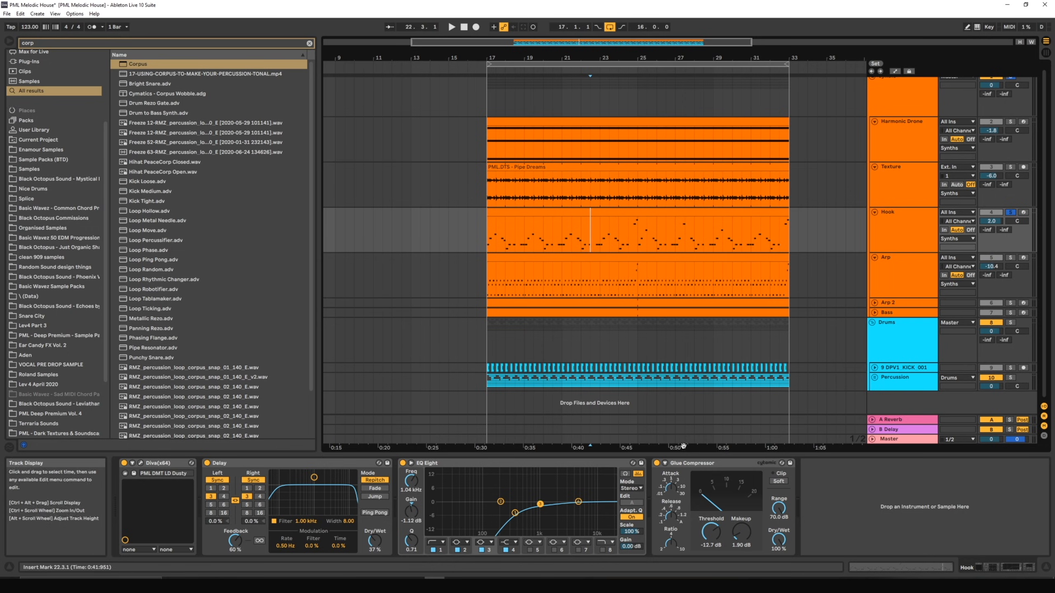
pyautogui.click(699, 473)
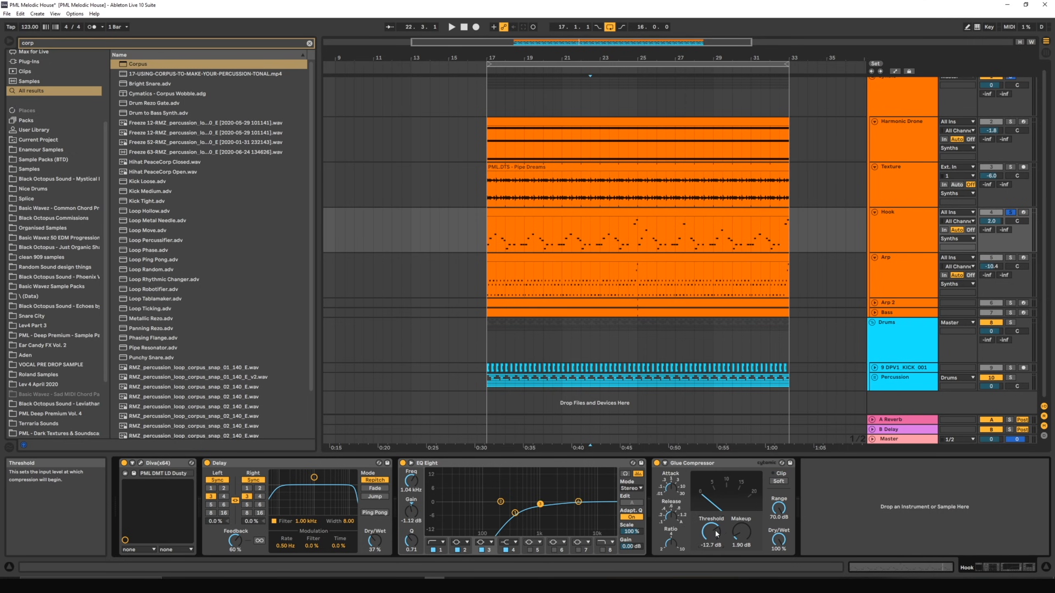
pyautogui.click(611, 231)
pyautogui.press('space')
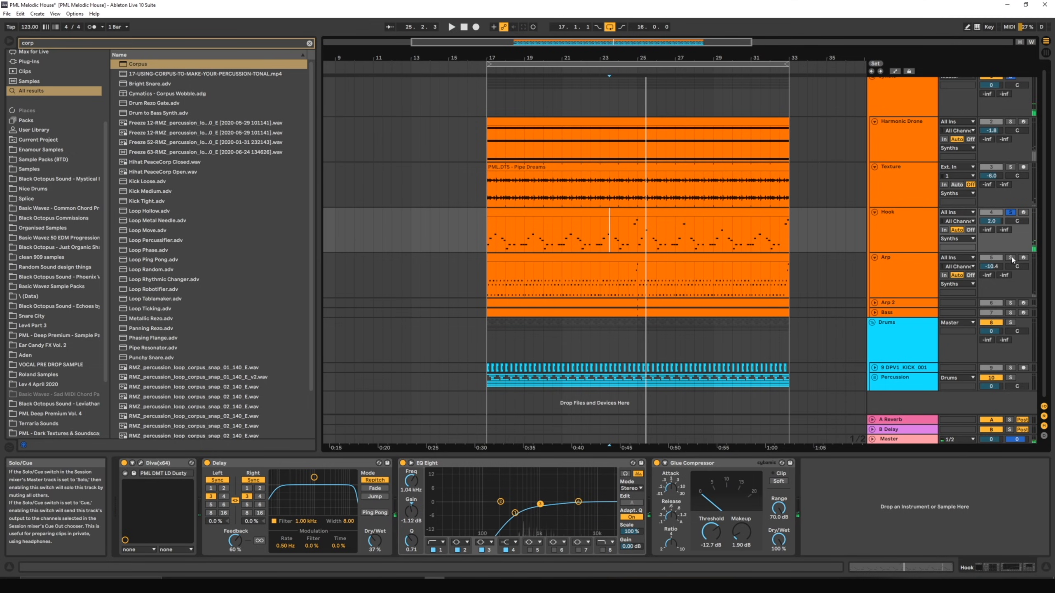
# Step: Look through the Arp's Diva, Delay and EQ Eight devices and compare them with the Hook's chain
pyautogui.click(910, 276)
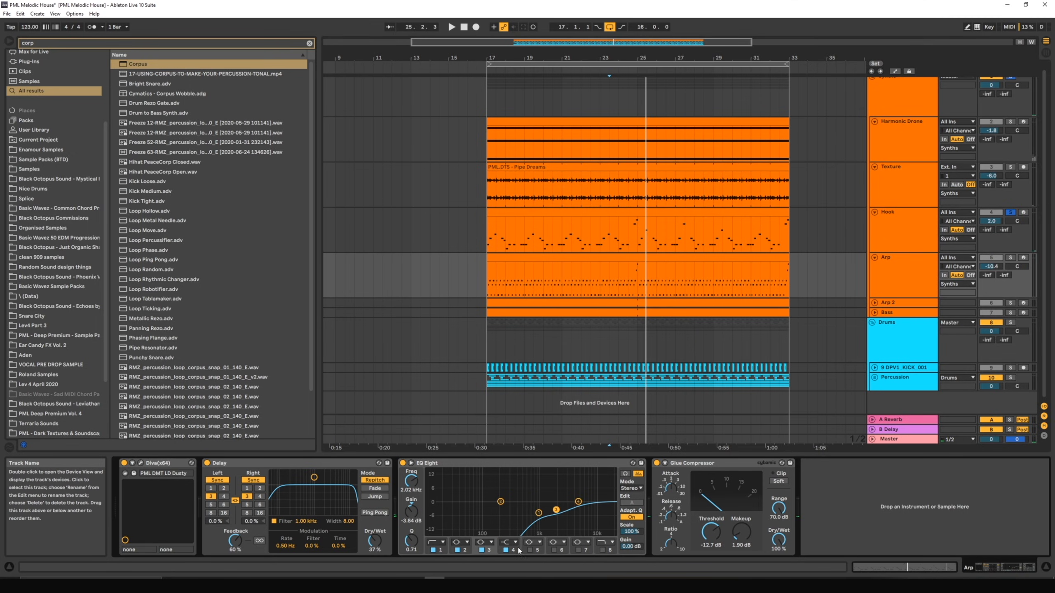
pyautogui.click(155, 463)
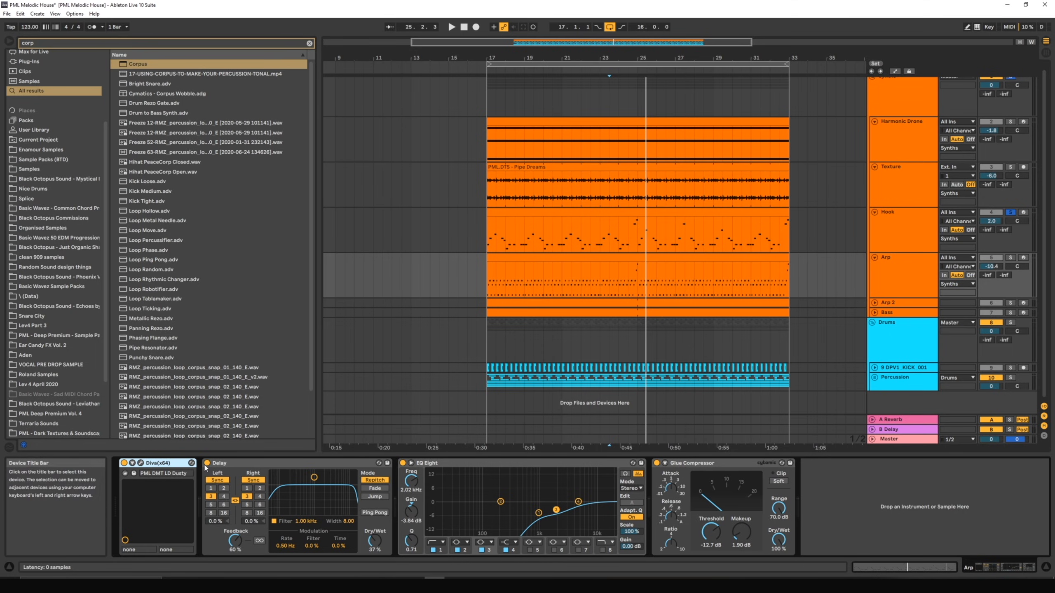
pyautogui.click(245, 463)
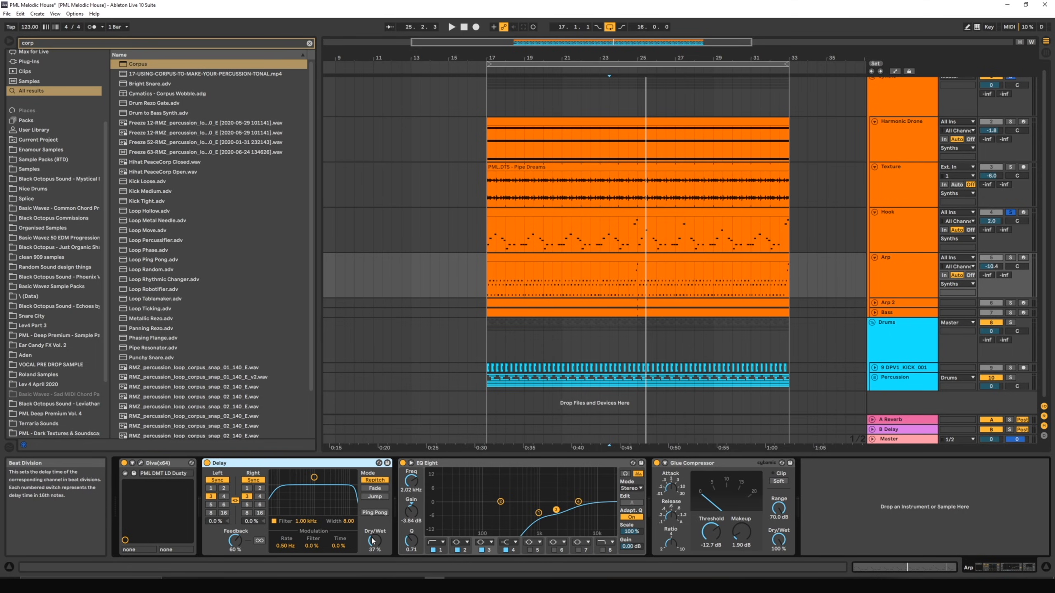
pyautogui.click(449, 462)
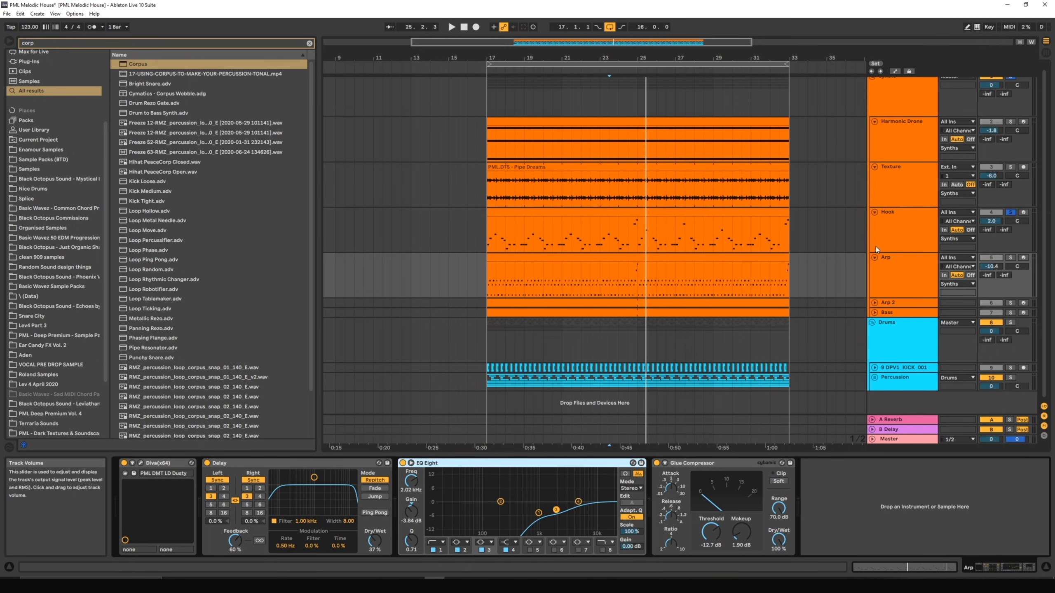
pyautogui.click(888, 238)
pyautogui.click(915, 265)
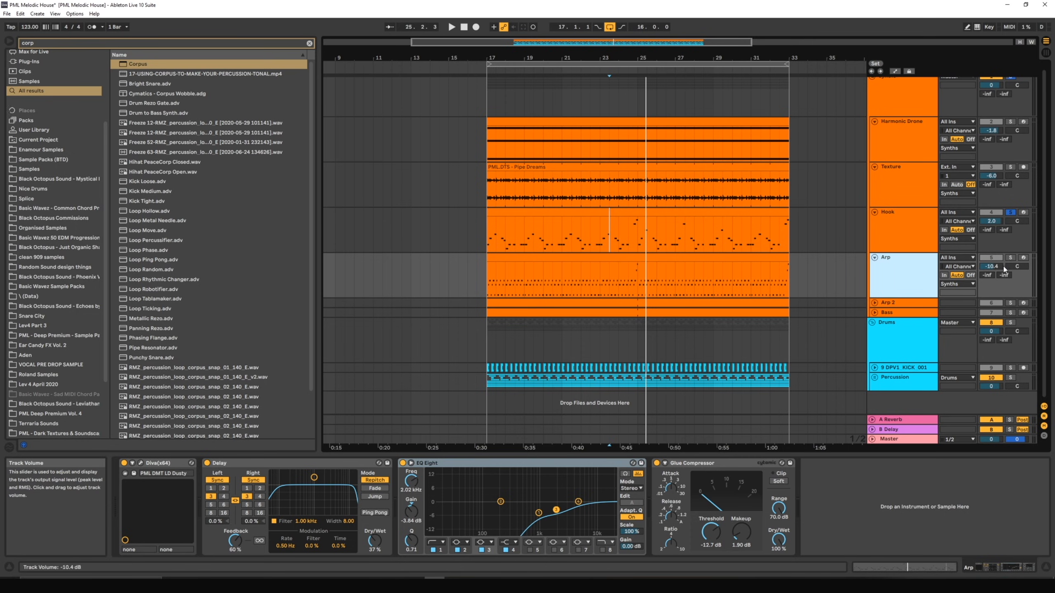
# Step: Solo only the Arp track and compare its sound with EQ Eight bypassed and switched back on
pyautogui.click(1011, 258)
pyautogui.press('space')
pyautogui.click(403, 463)
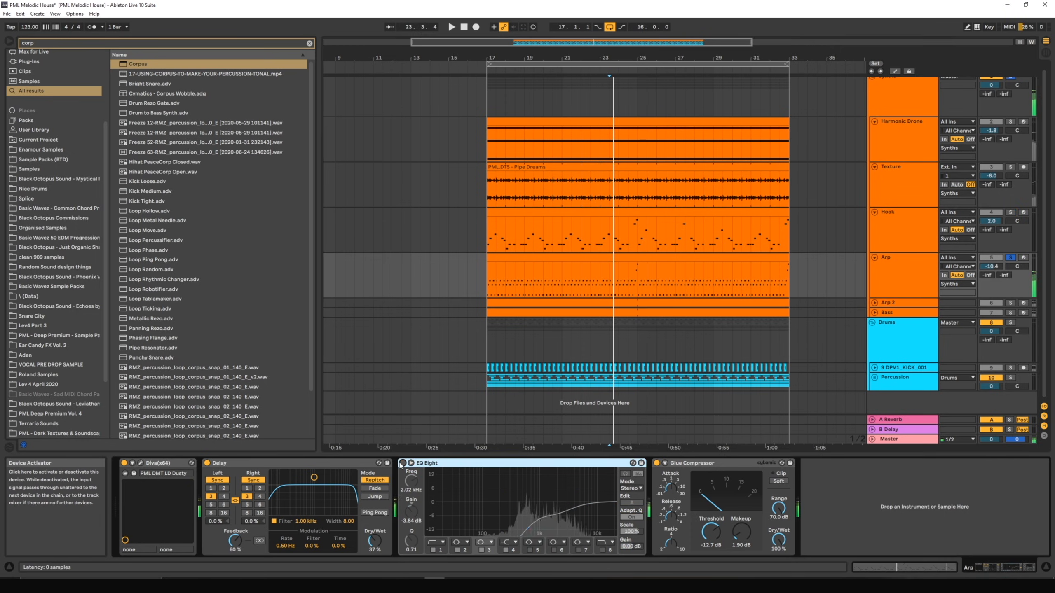
pyautogui.press('space')
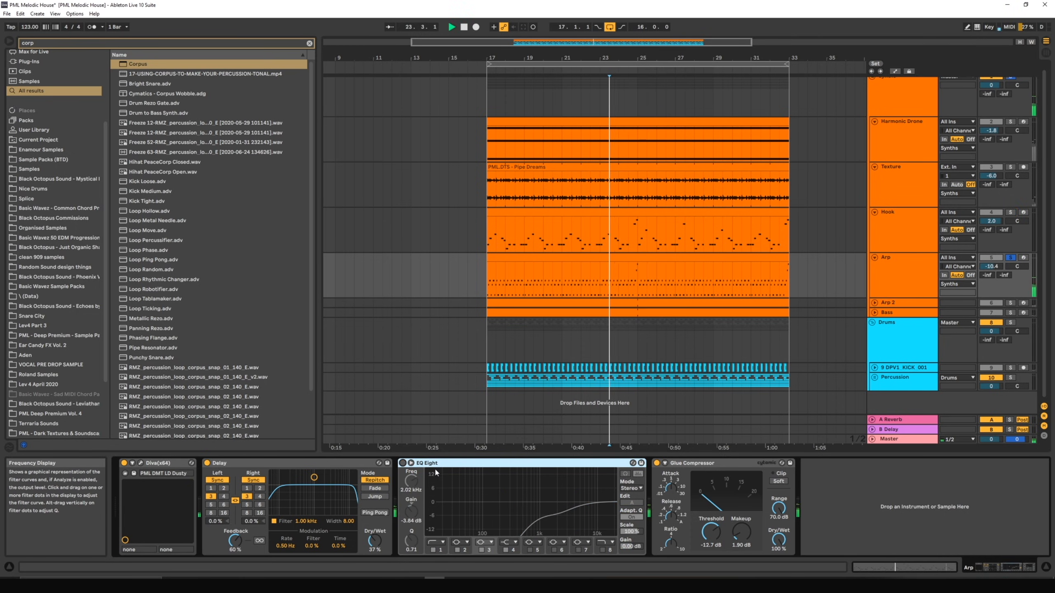
pyautogui.click(403, 463)
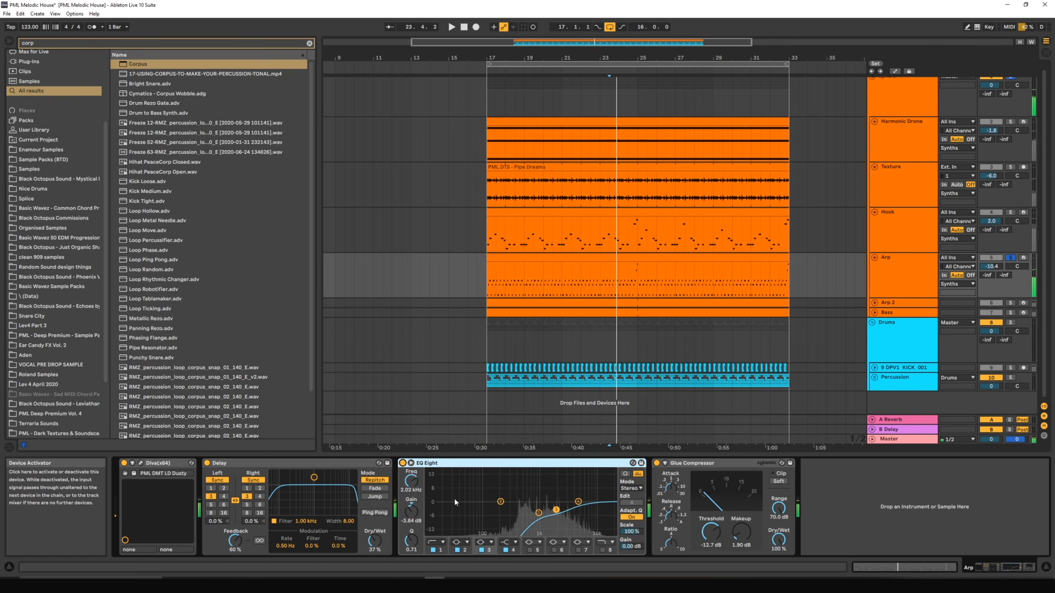
# Step: Turn off filter bands 1 and 3 in the Arp's EQ Eight and play the Arp
pyautogui.click(433, 550)
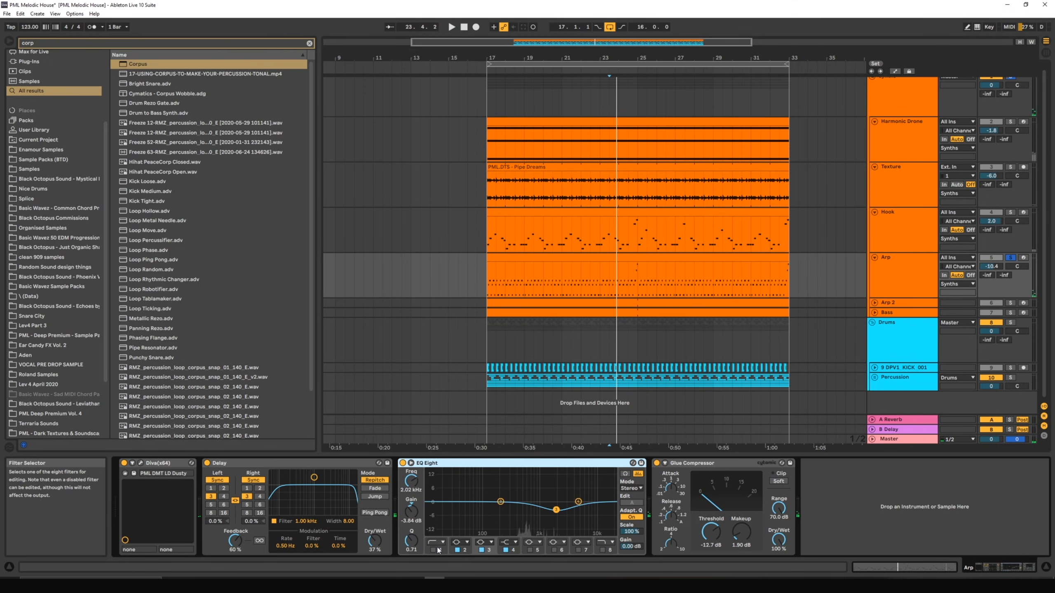
pyautogui.click(481, 551)
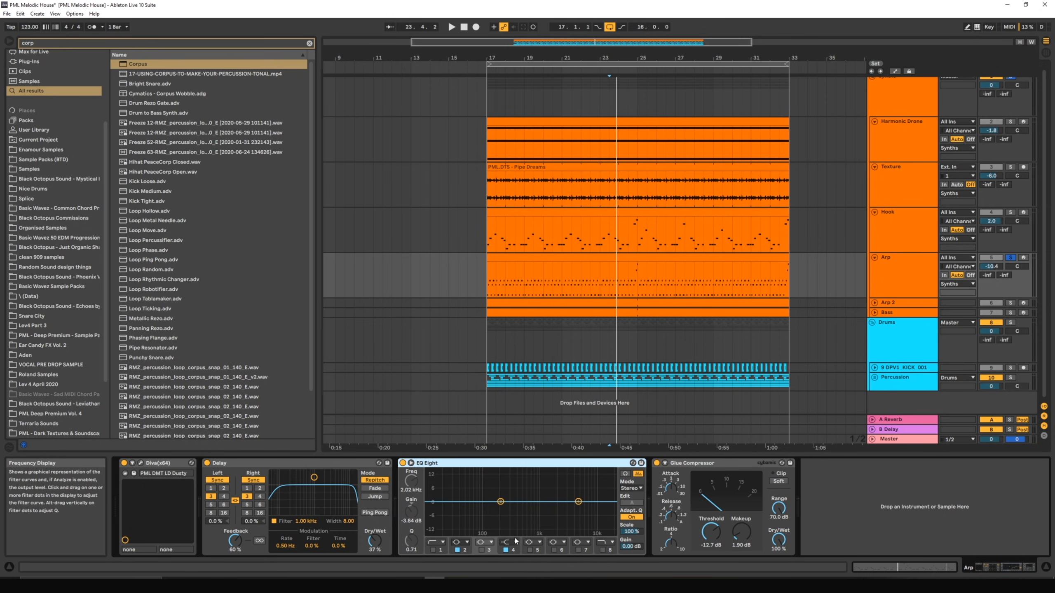
pyautogui.press('space')
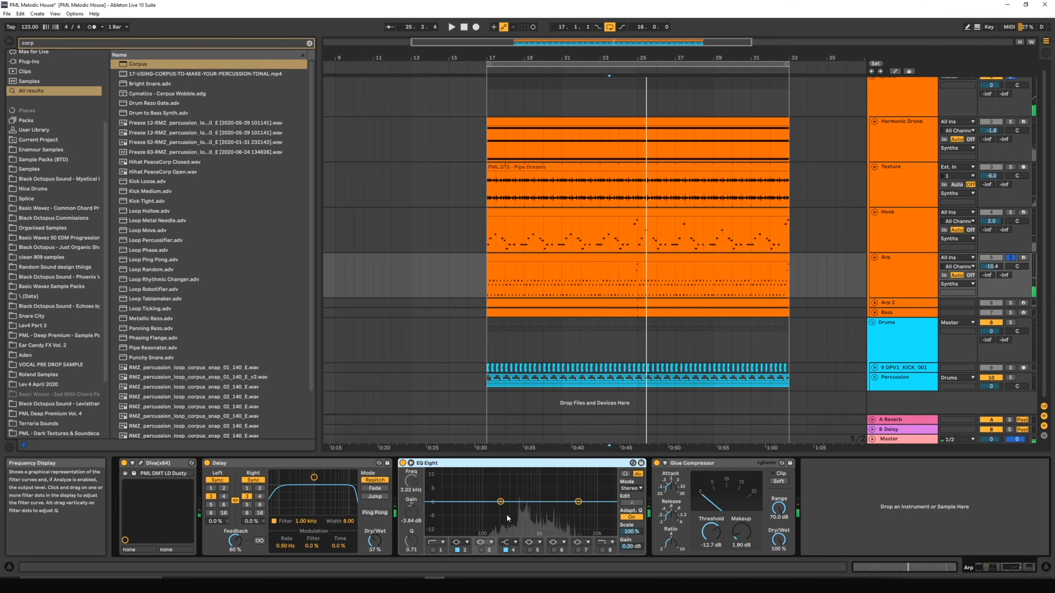
# Step: Restart playback from 23.3 and solo the Hook track together with the Arp
pyautogui.press('space')
pyautogui.press('space')
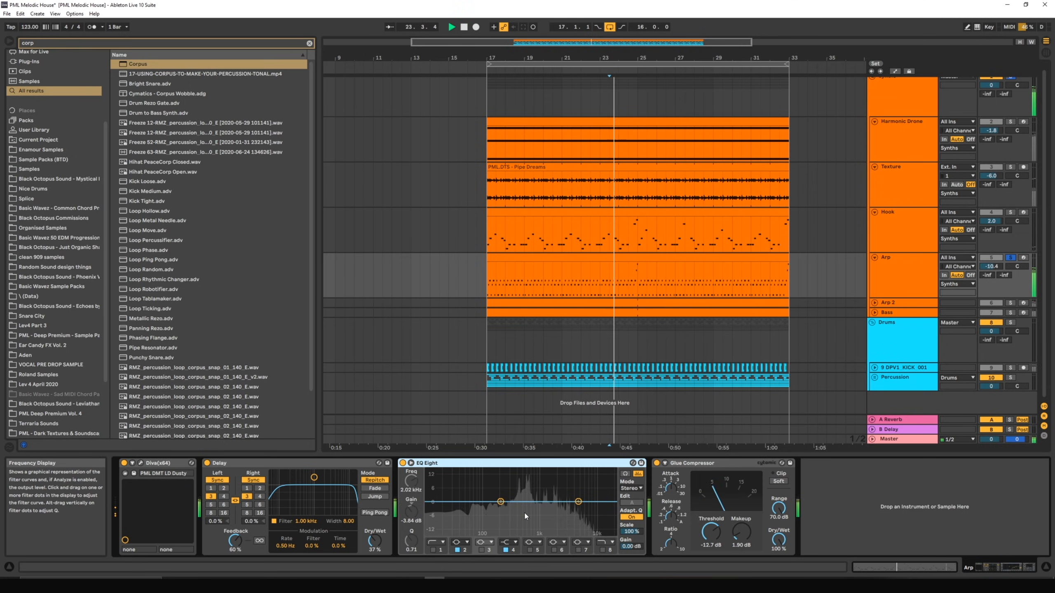
pyautogui.click(1010, 213)
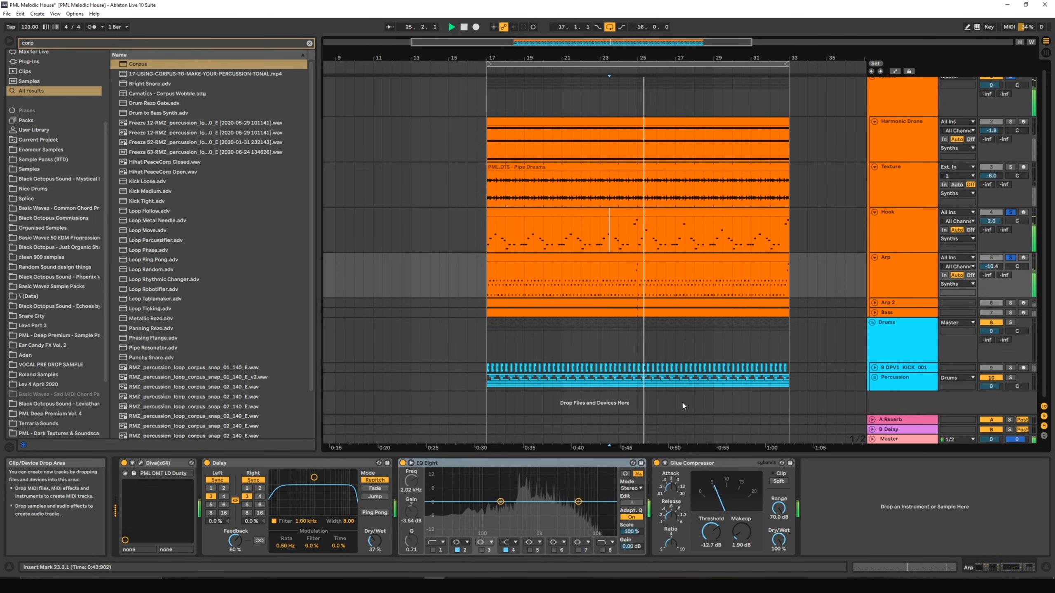
# Step: Turn filter bands 1 and 3 back on in the Arp's EQ Eight and play the Arp with the Hook
pyautogui.click(433, 550)
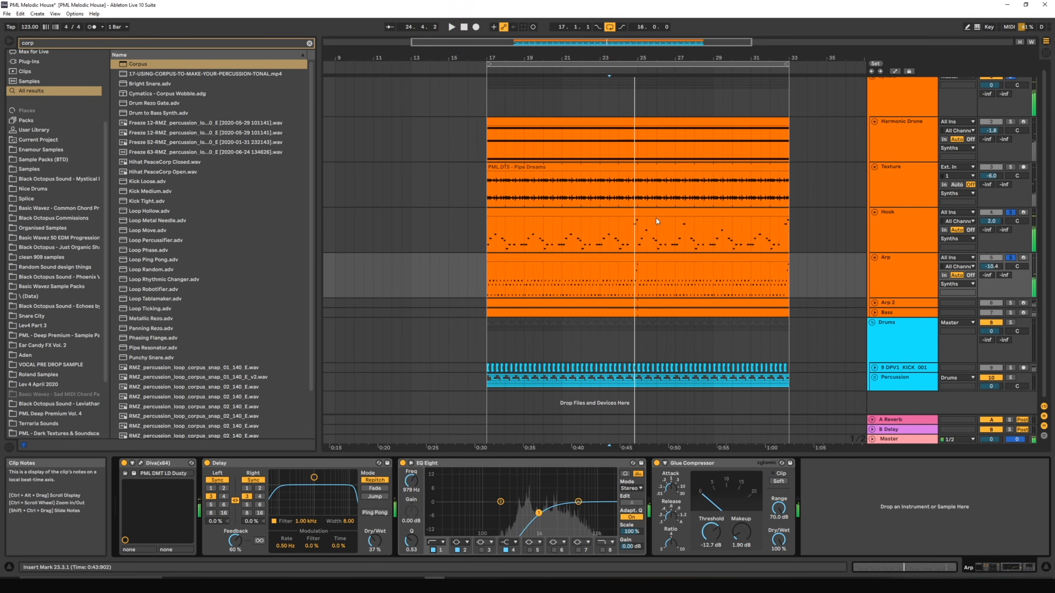
pyautogui.click(481, 550)
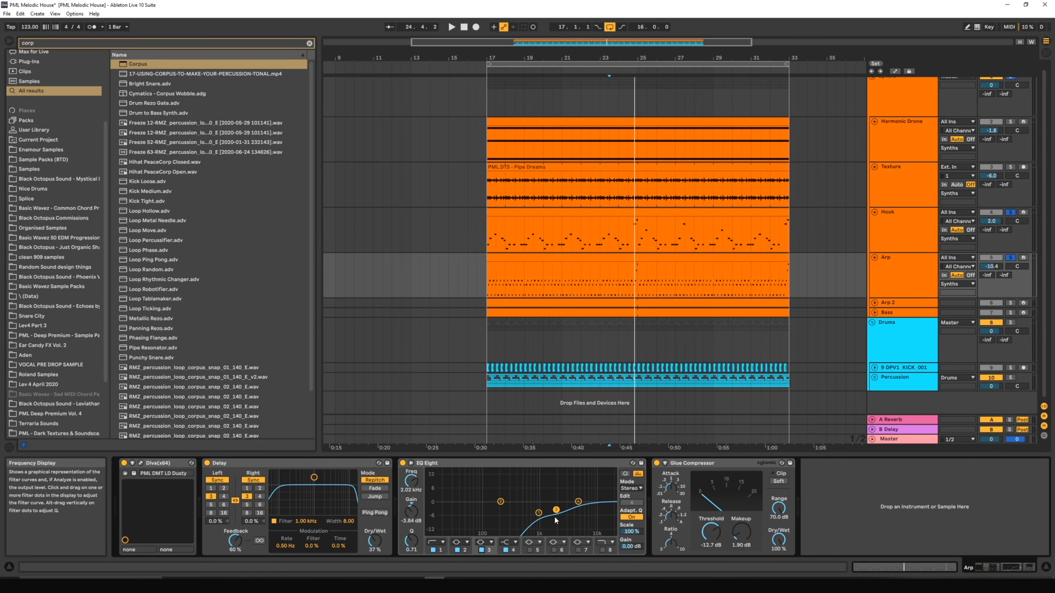
pyautogui.press('space')
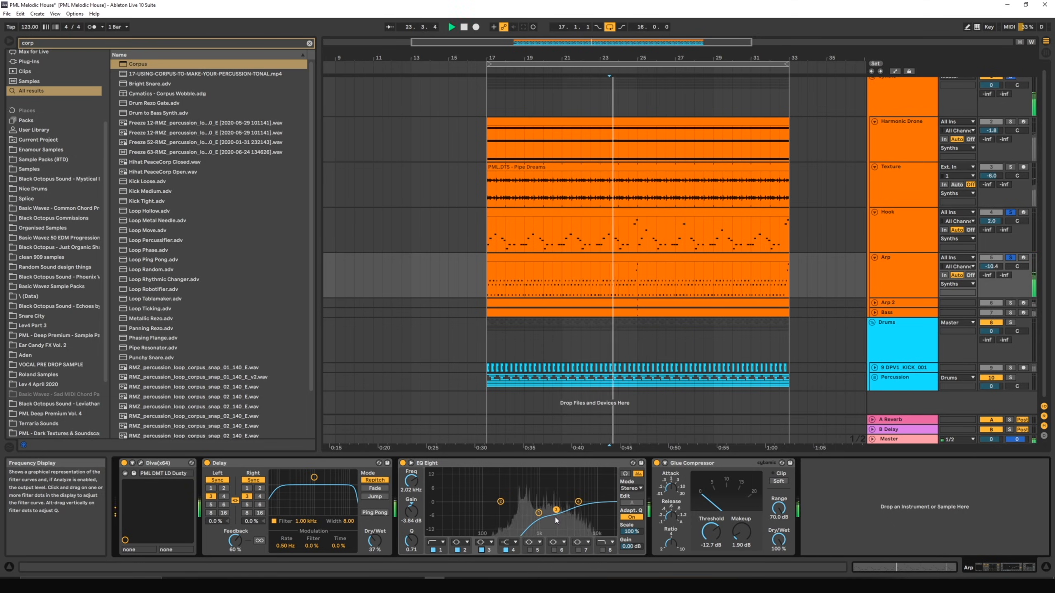
pyautogui.click(684, 468)
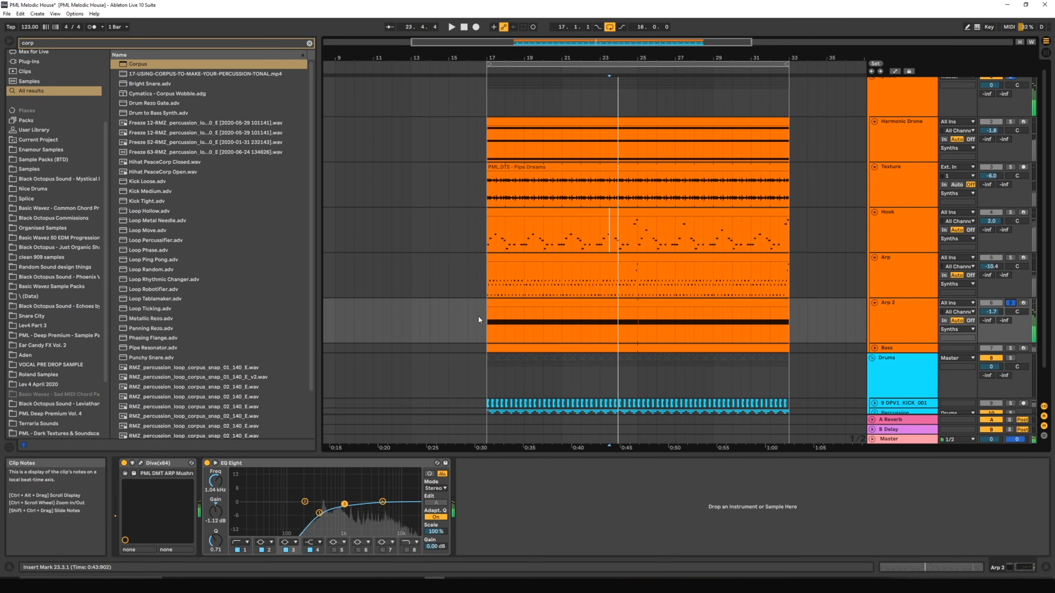
# Step: Select the Arp 2 track, set the start position to 17.1.1 and listen to it on its own
pyautogui.click(486, 324)
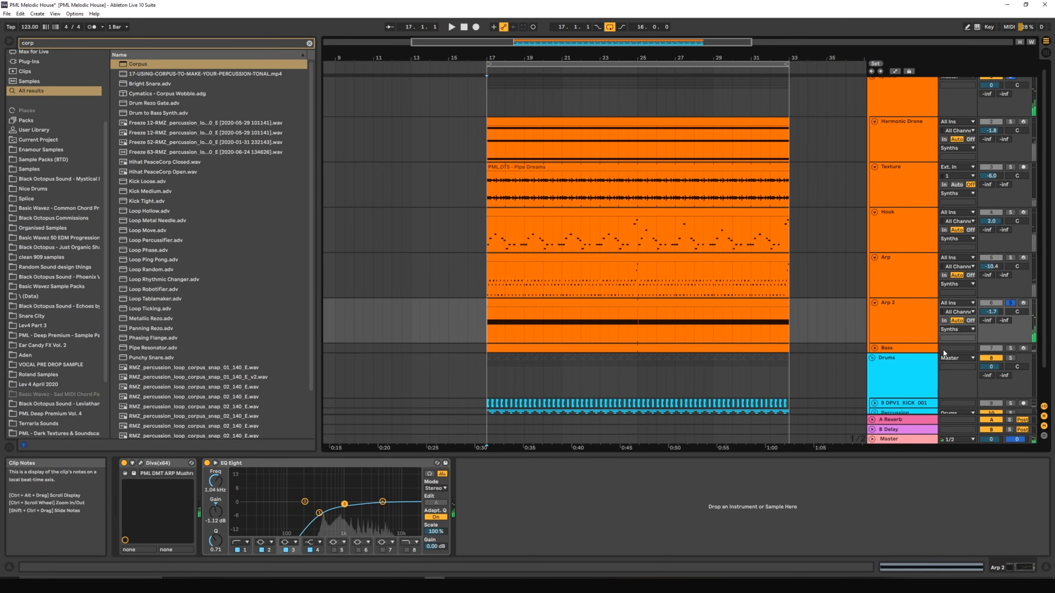
pyautogui.click(923, 337)
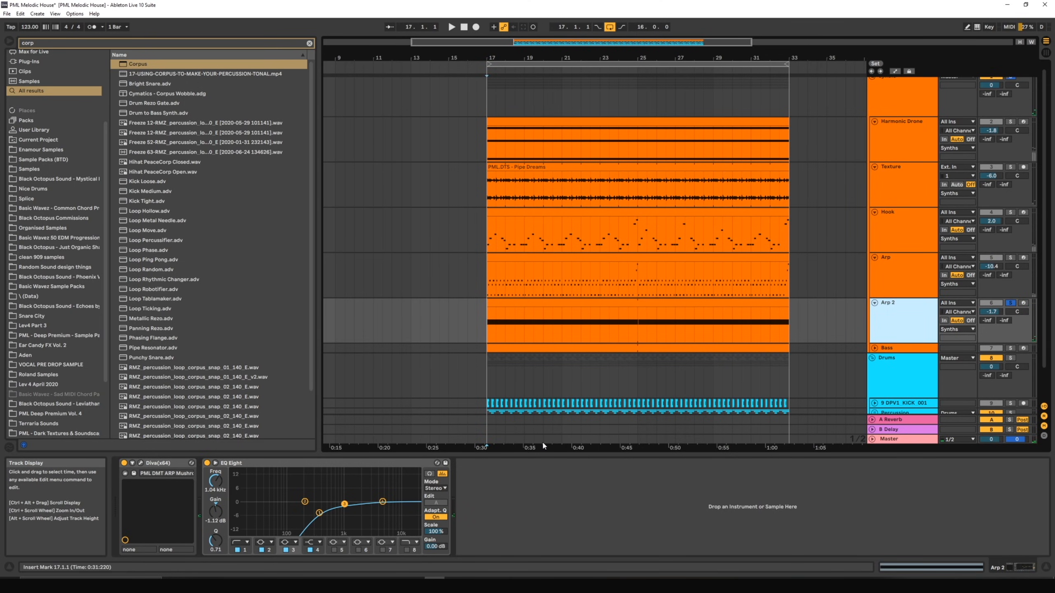
pyautogui.press('space')
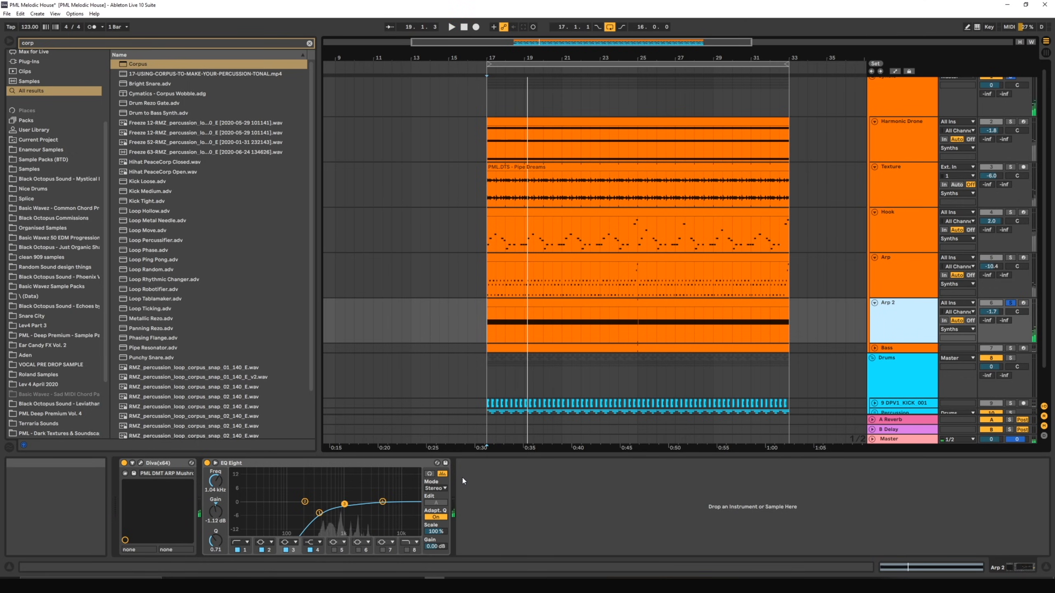
# Step: Play from 17.1.1 with Texture soloed alongside Arp 2, adding Harmonic Drone, Hook and Arp to the solo one by one
pyautogui.click(1011, 168)
pyautogui.press('space')
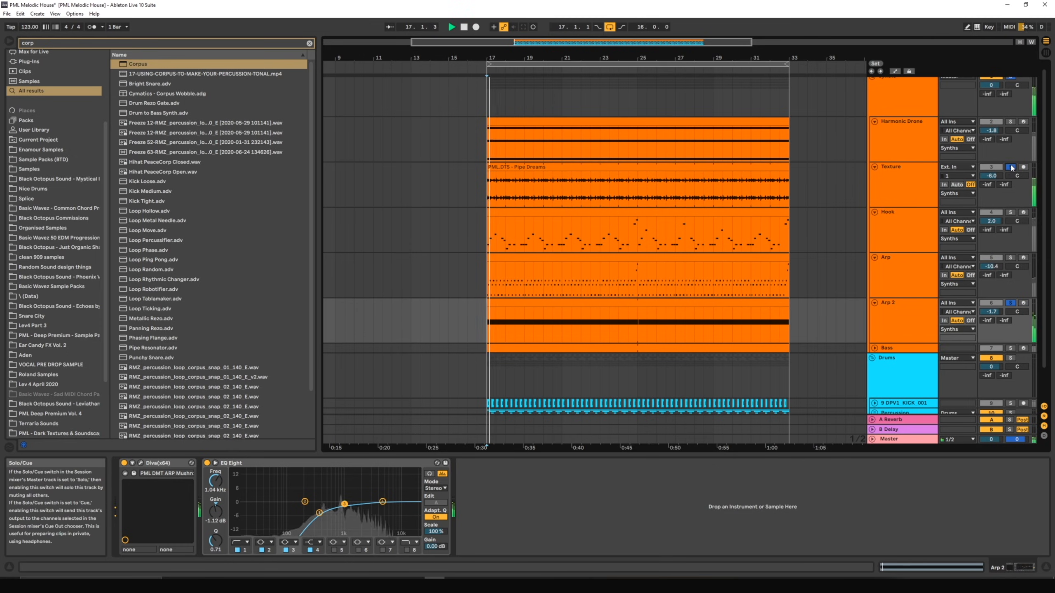
pyautogui.keyDown('ctrl'); pyautogui.click(1011, 122); pyautogui.keyUp('ctrl')
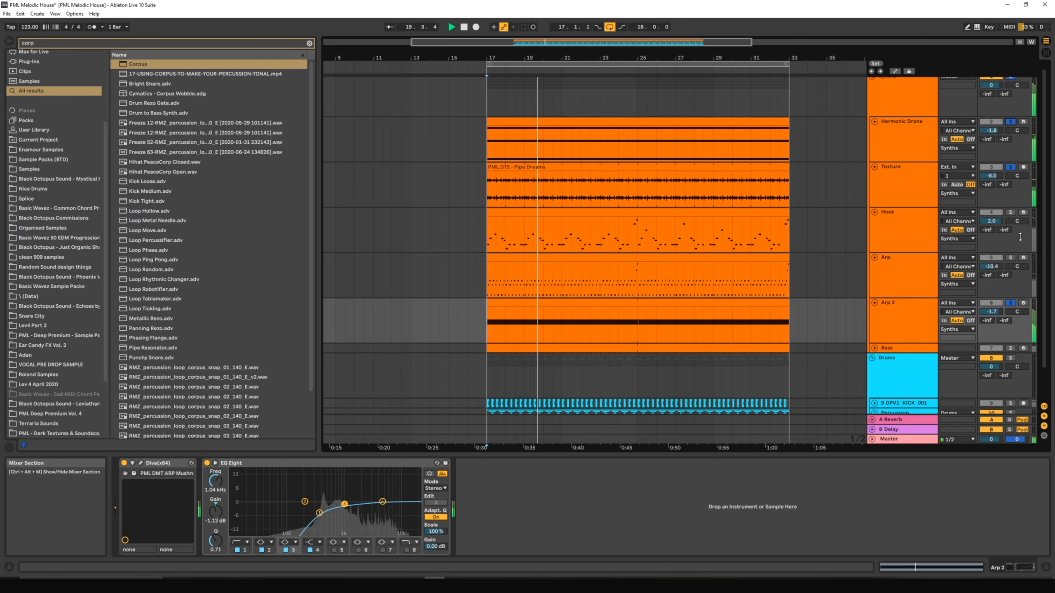
pyautogui.keyDown('ctrl'); pyautogui.click(1011, 212); pyautogui.keyUp('ctrl')
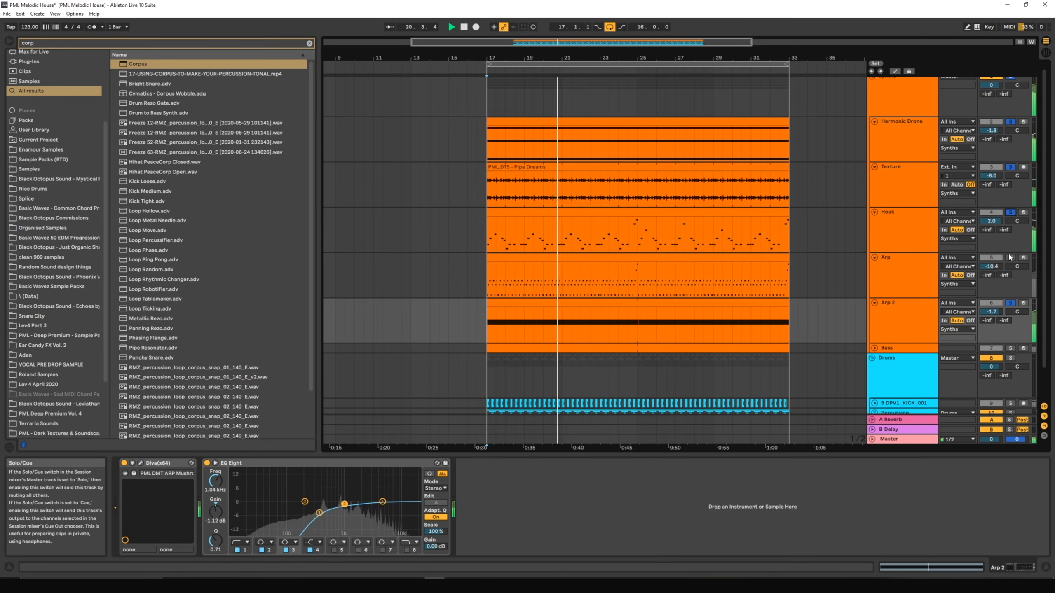
pyautogui.keyDown('ctrl'); pyautogui.click(1010, 257); pyautogui.keyUp('ctrl')
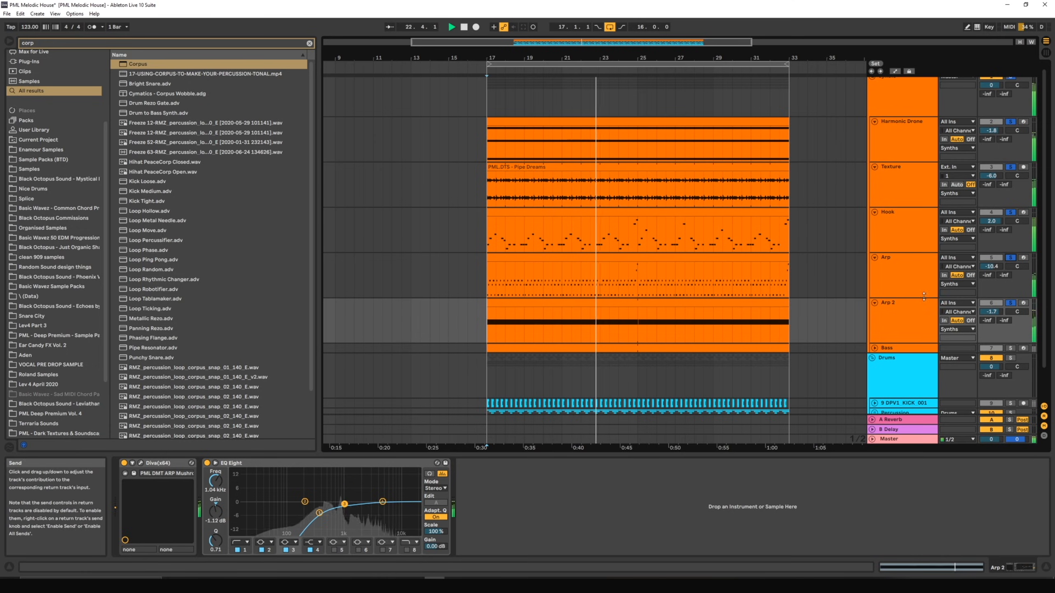
pyautogui.press('space')
# Step: Examine the notes in the Arp 2 clip and open the track's Diva synth to inspect its arpeggiator settings
pyautogui.doubleClick(528, 306)
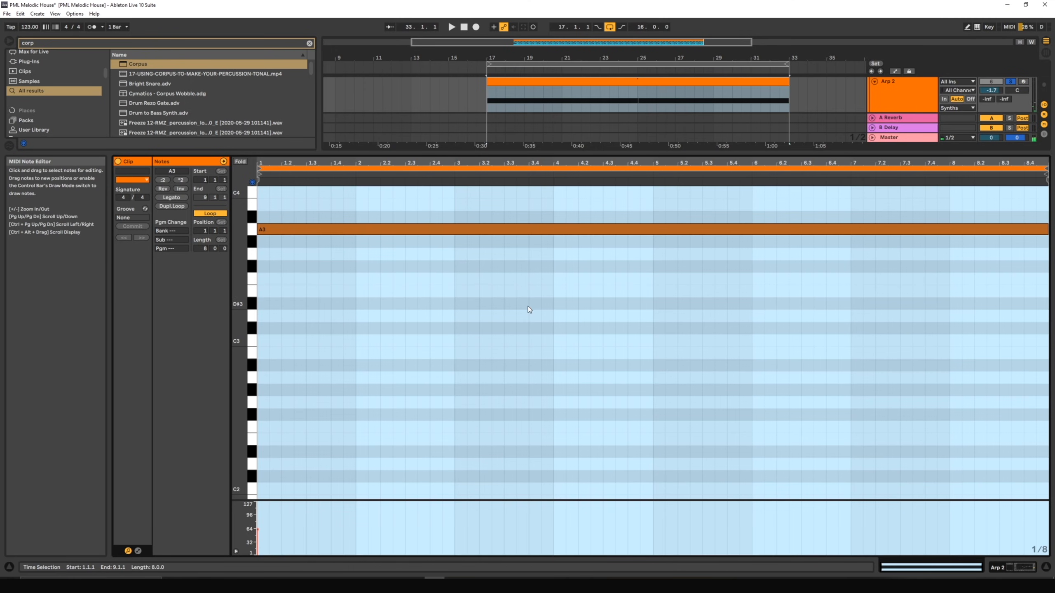
pyautogui.click(669, 289)
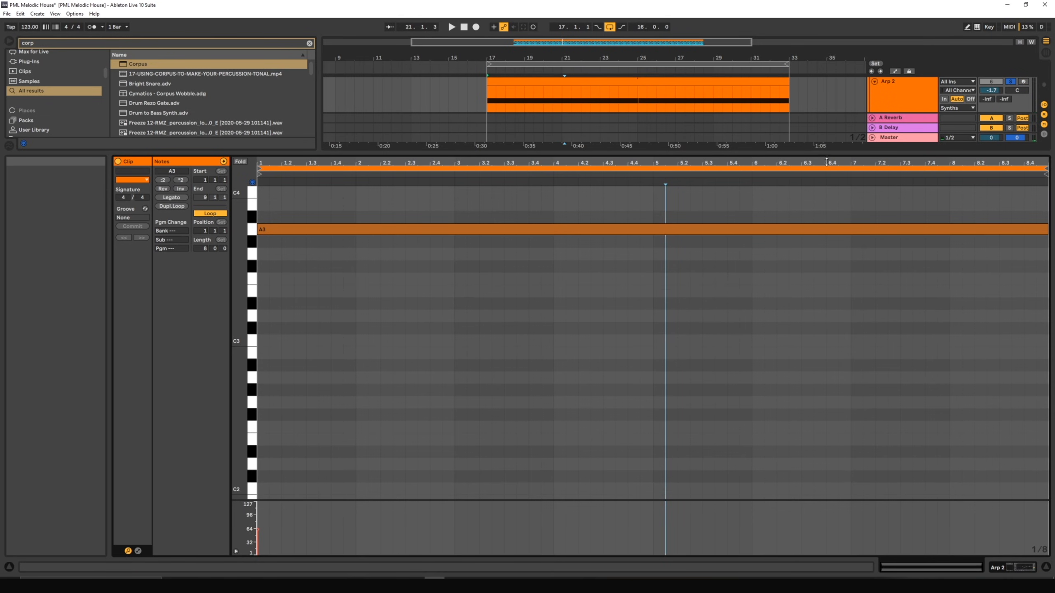
pyautogui.moveTo(823, 155); pyautogui.dragTo(848, 363)
pyautogui.click(903, 195)
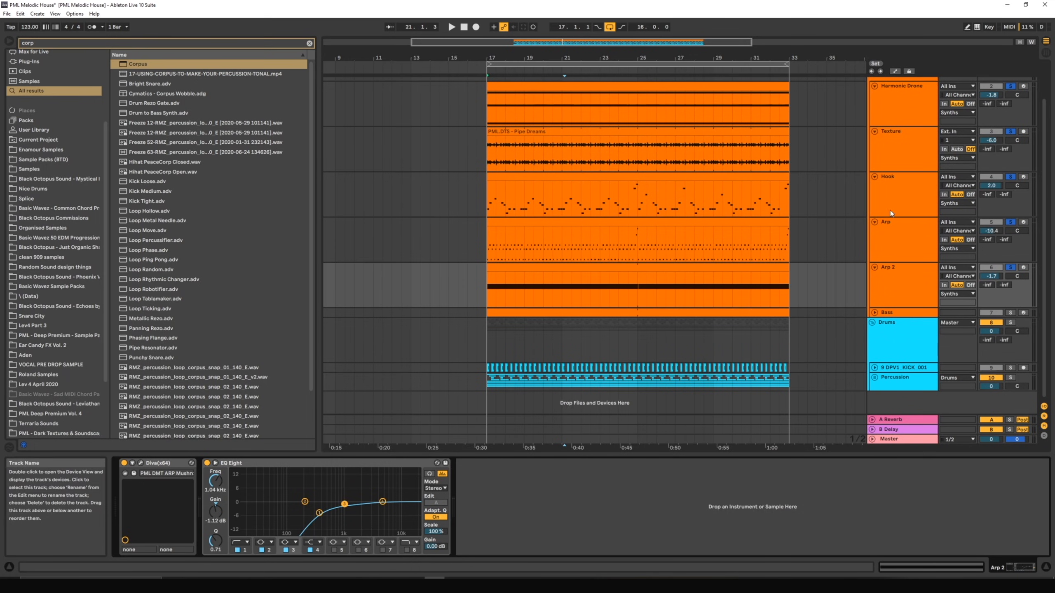
pyautogui.click(141, 464)
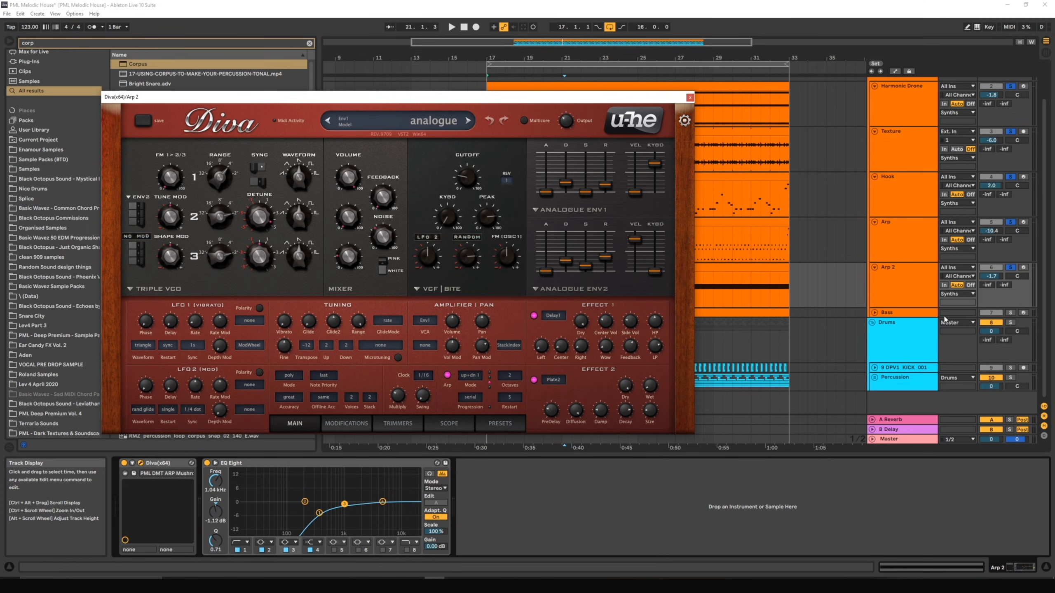
pyautogui.moveTo(648, 96); pyautogui.dragTo(610, 92)
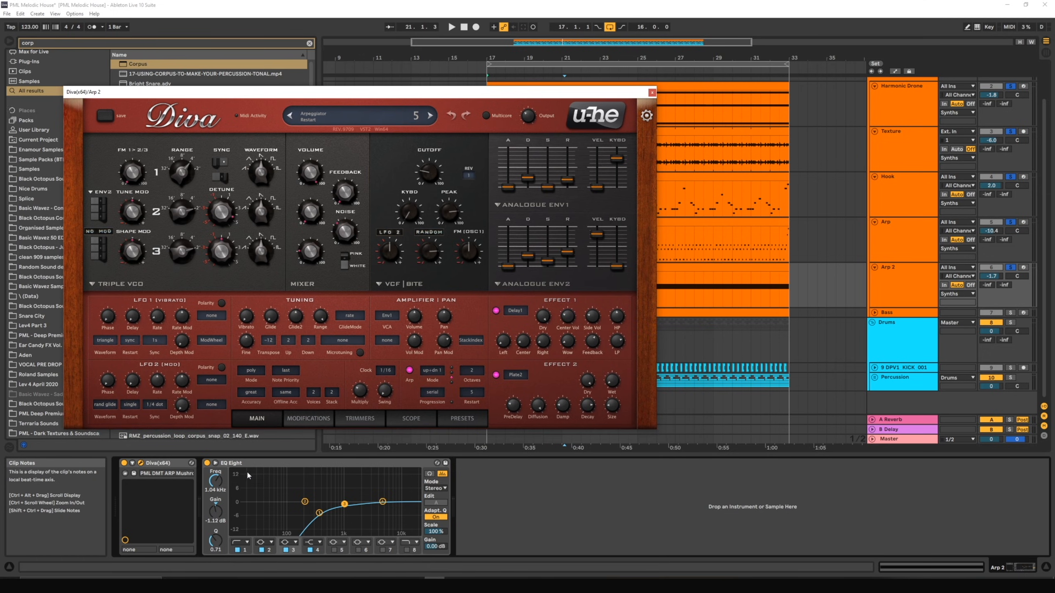
# Step: Solo only Arp 2 and listen to it with its EQ Eight bypassed
pyautogui.click(207, 464)
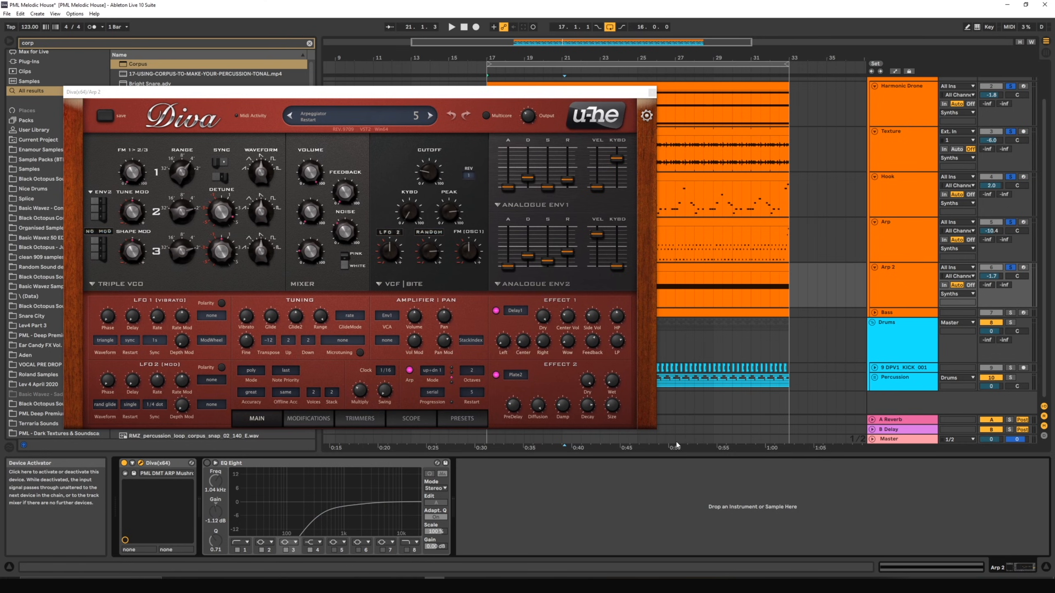
pyautogui.click(1011, 268)
pyautogui.press('space')
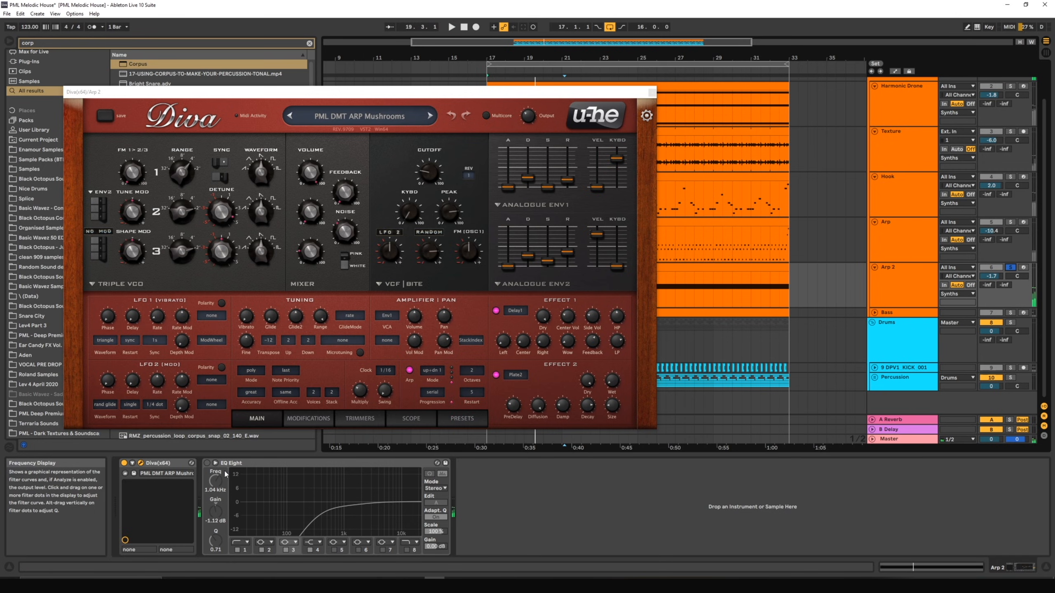
# Step: Switch Arp 2's EQ Eight back on with filter band 1 turned off and play the track
pyautogui.click(207, 462)
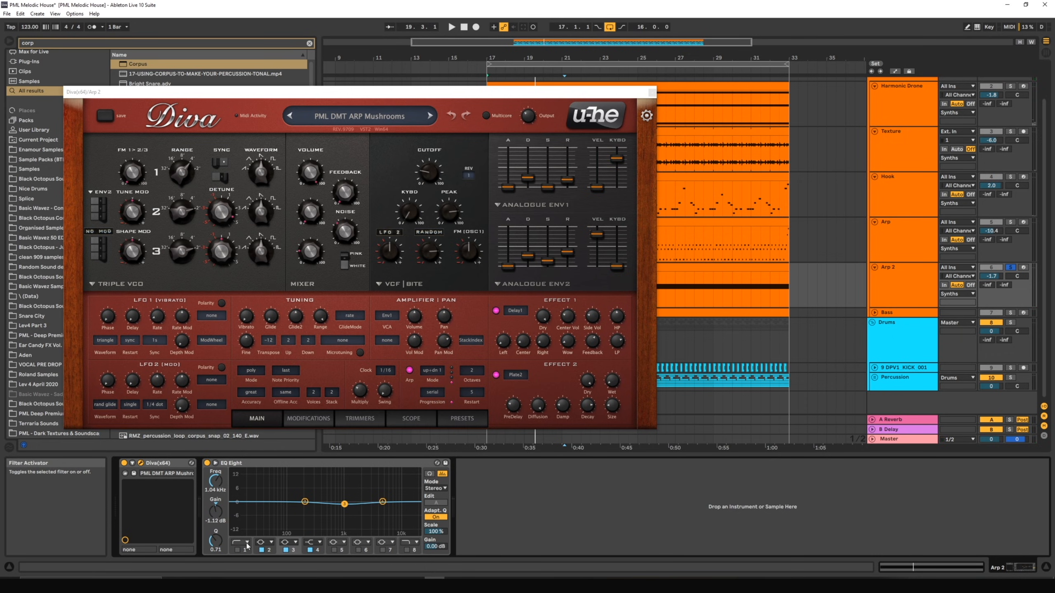
pyautogui.press('space')
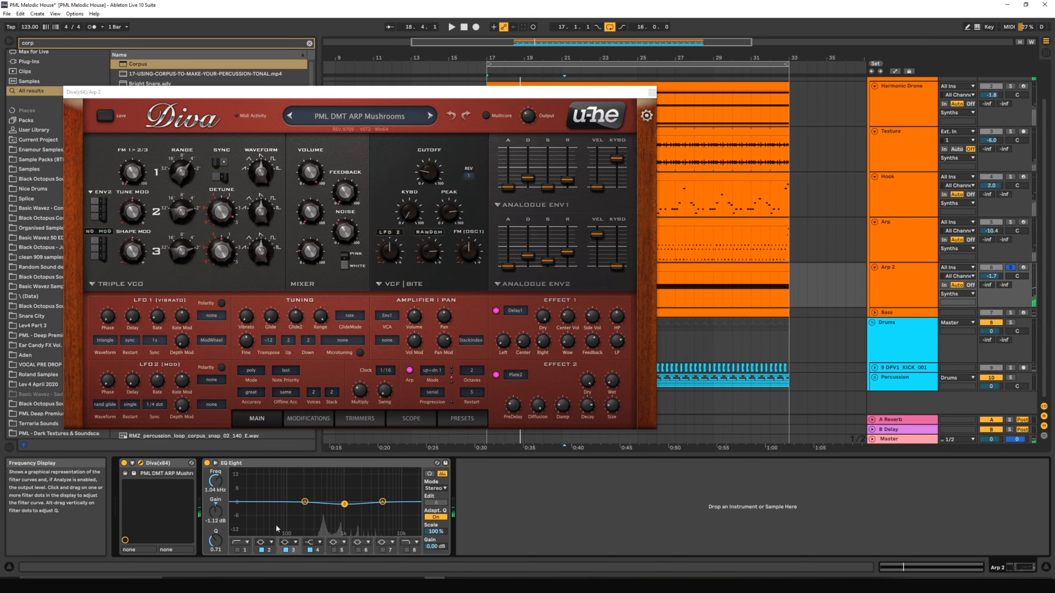
pyautogui.press('space')
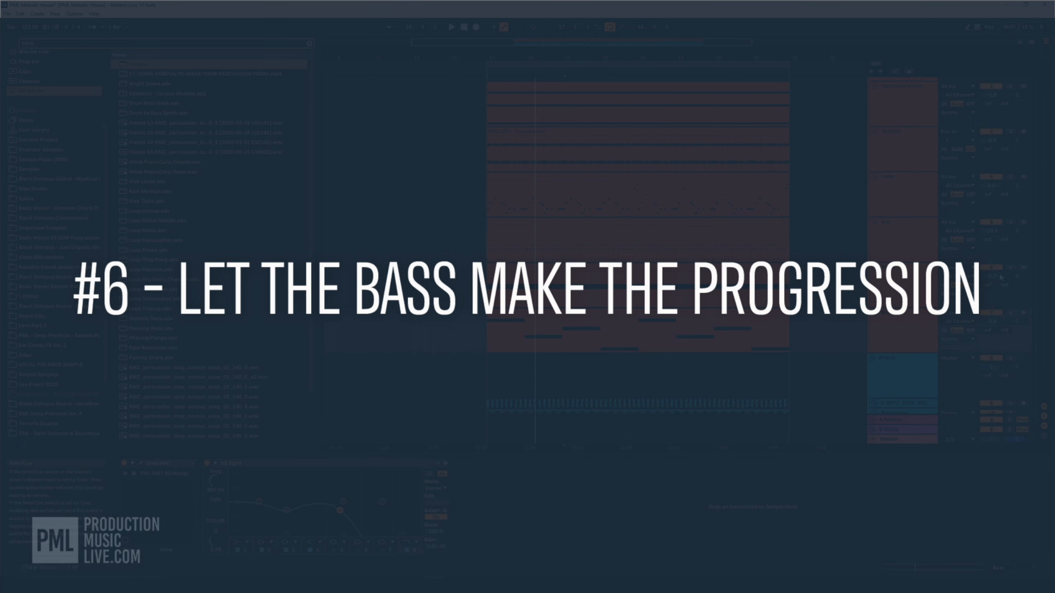
# Step: Solo the Bass track and play its clip from 17.1.1
pyautogui.scroll(-3, 915, 373)
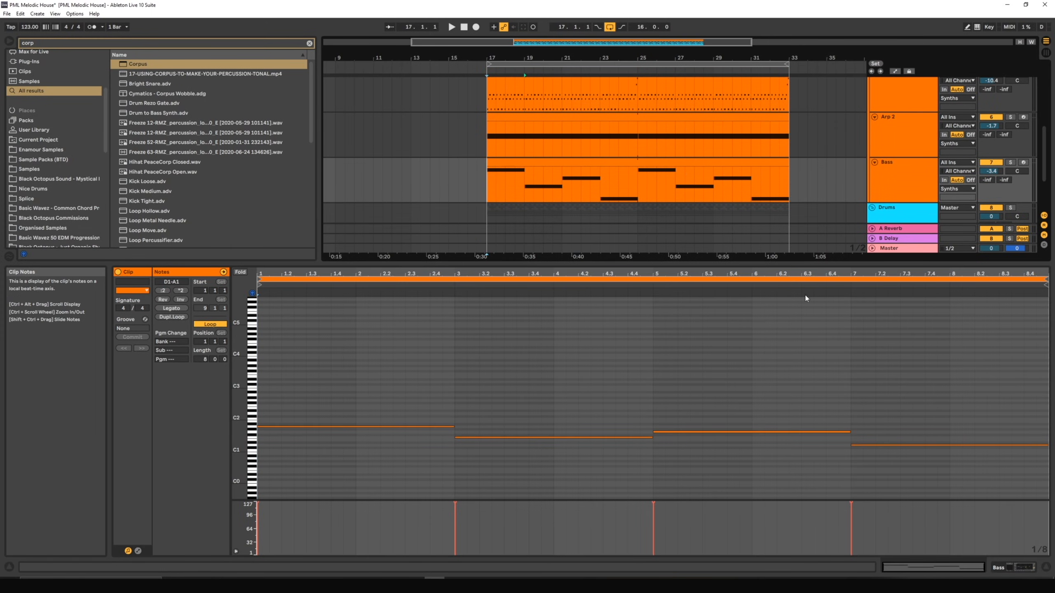
pyautogui.click(1010, 163)
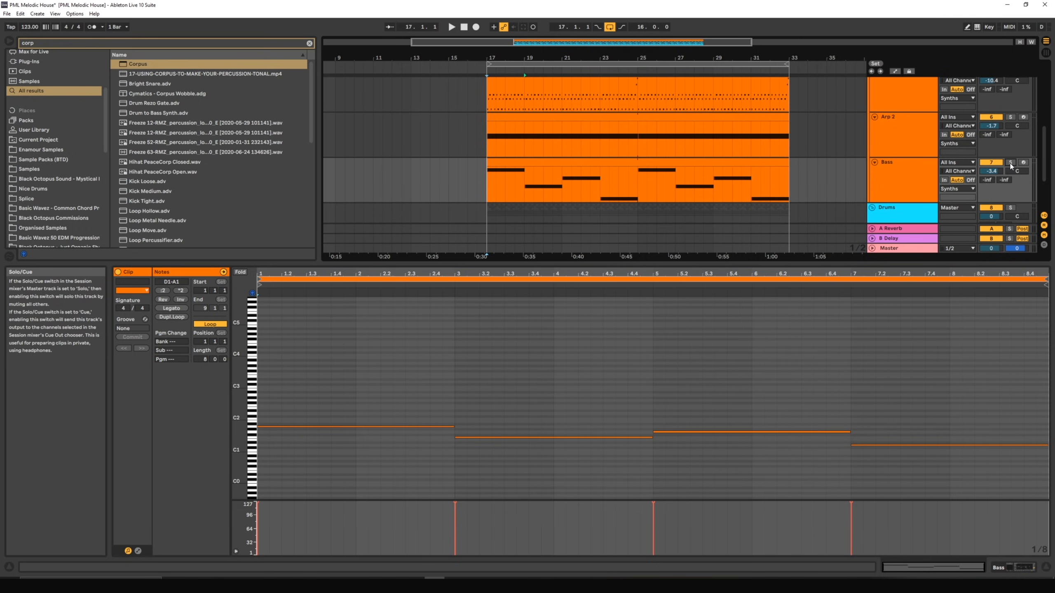
pyautogui.press('space')
pyautogui.scroll(1, 1004, 191)
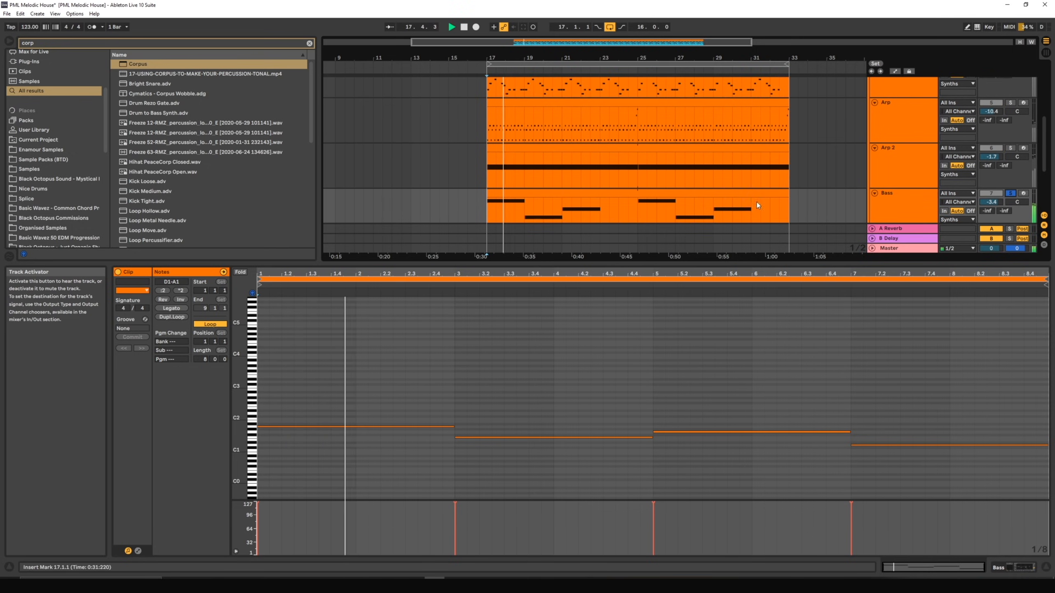
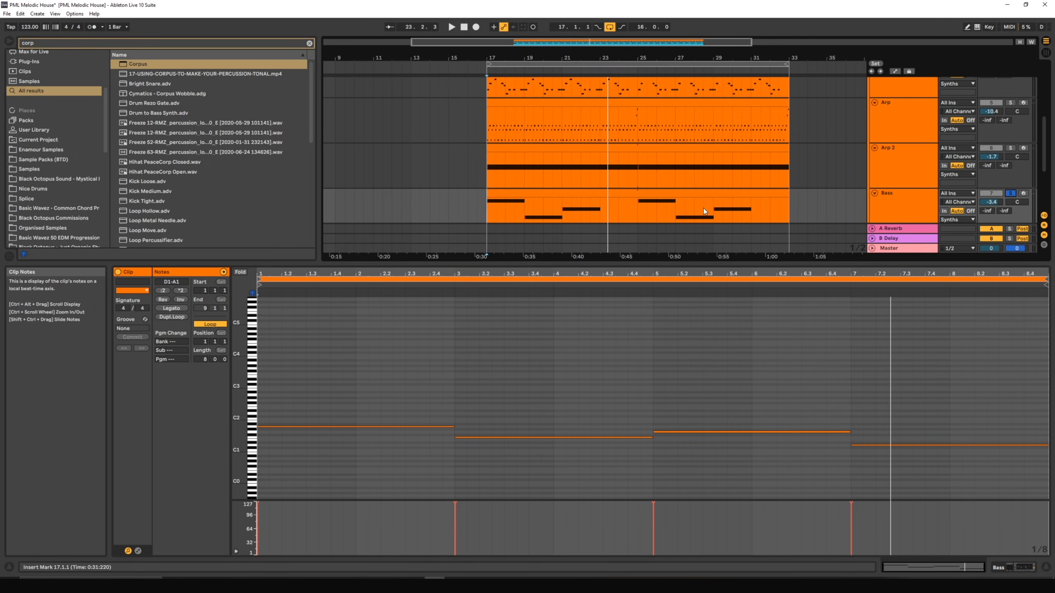
# Step: Select the first long note in the Bass clip and compare it with the Hook and arp parts in the arrangement
pyautogui.scroll(1, 662, 151)
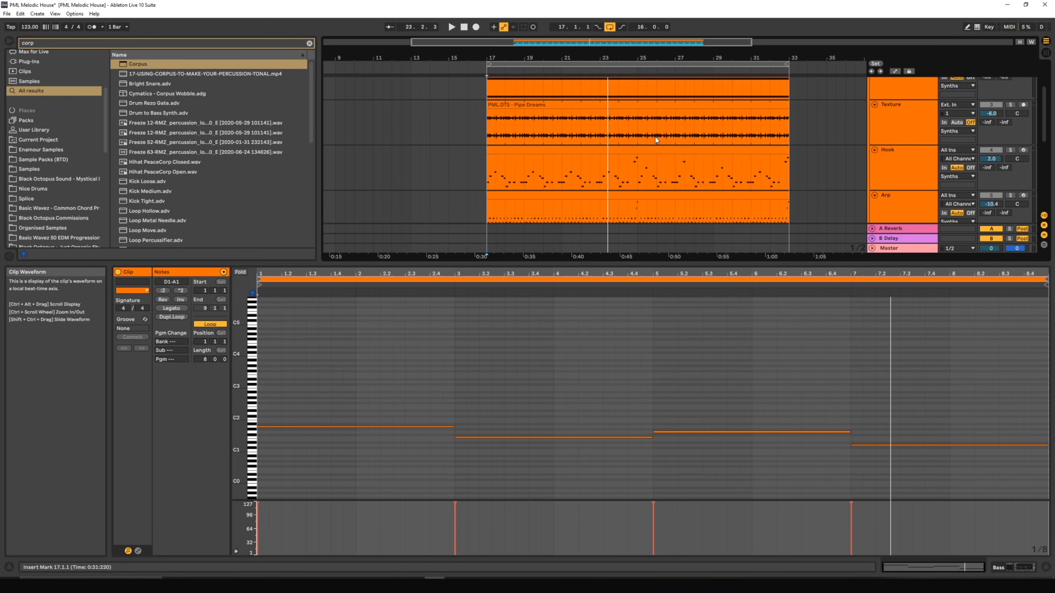
pyautogui.scroll(-5, 656, 141)
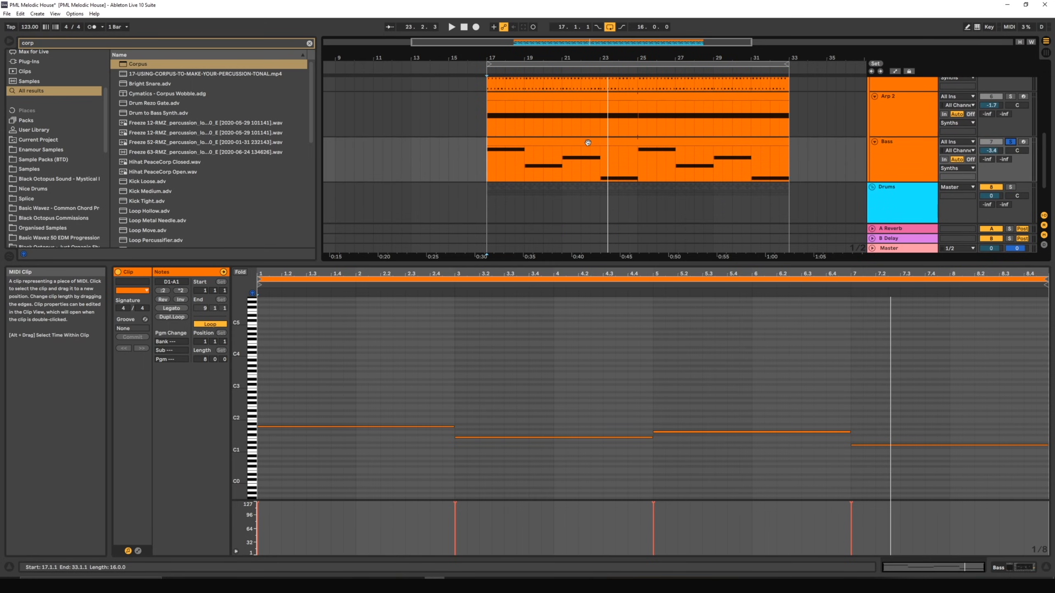
pyautogui.click(580, 158)
pyautogui.click(373, 398)
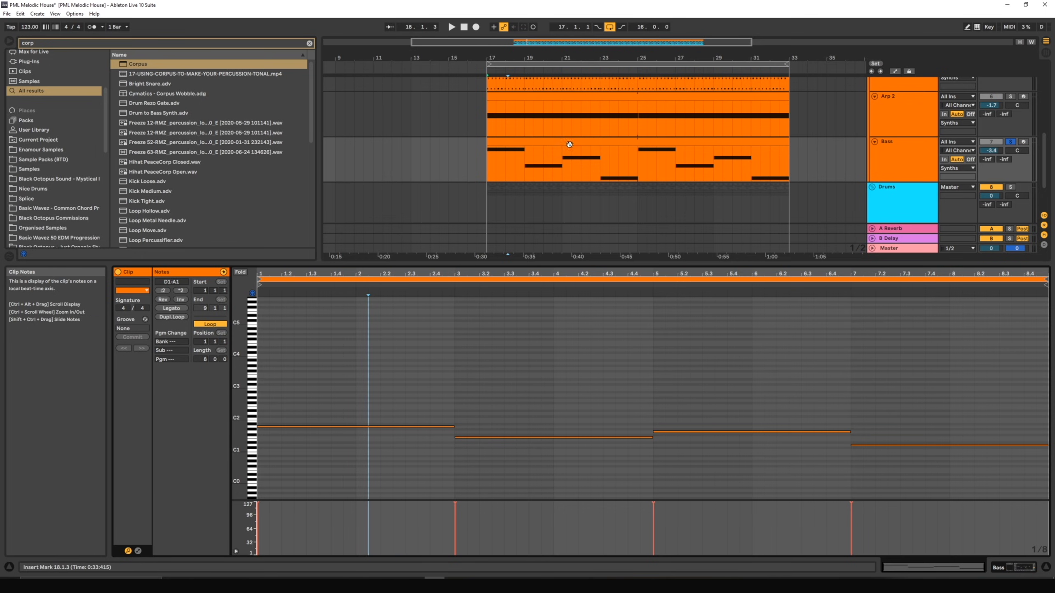
pyautogui.scroll(2, 561, 160)
pyautogui.moveTo(406, 392); pyautogui.dragTo(417, 451)
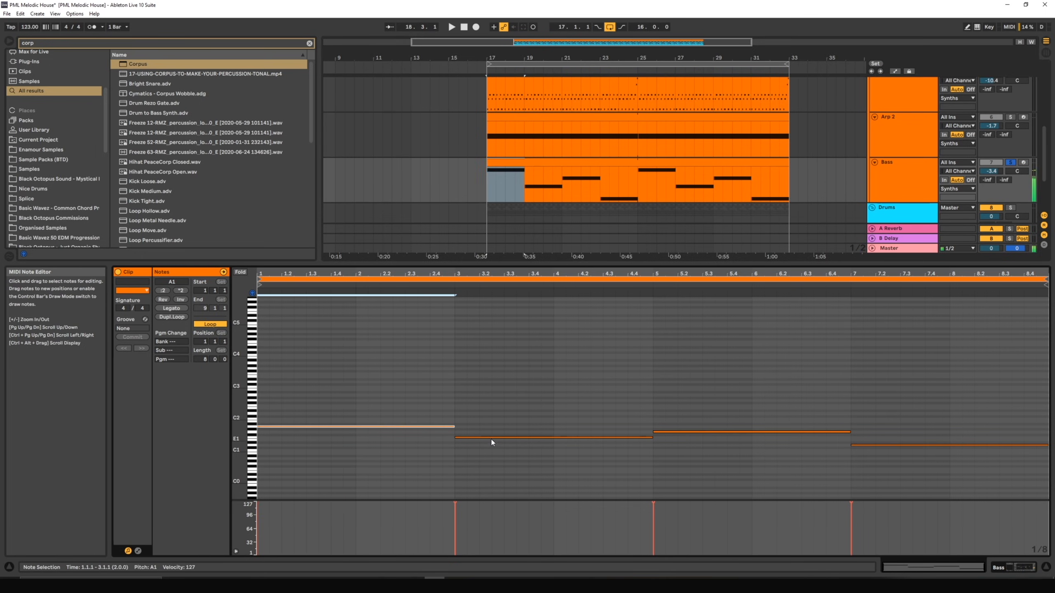
pyautogui.scroll(3, 518, 143)
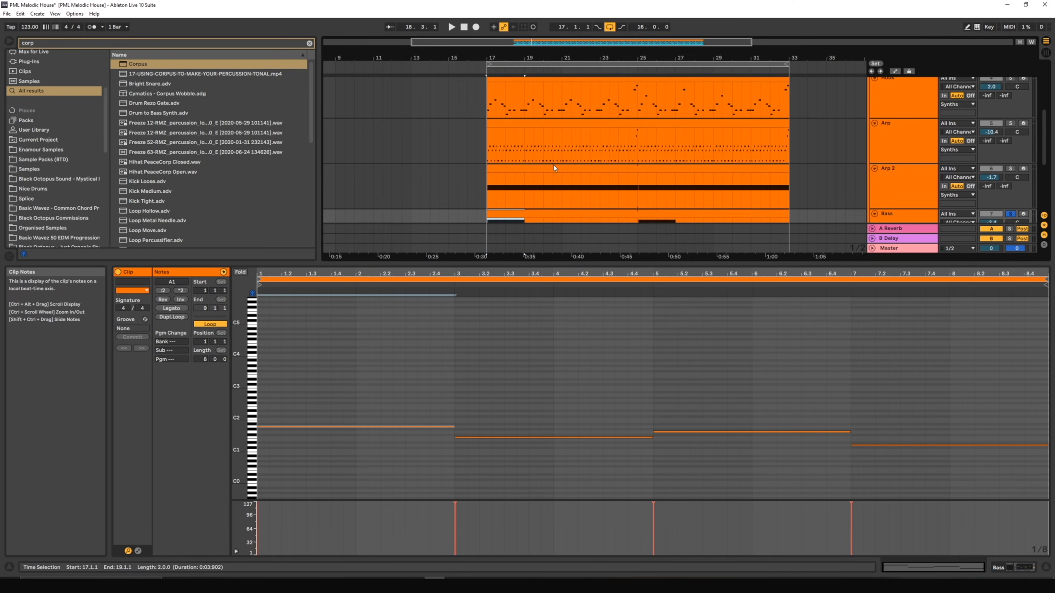
pyautogui.scroll(-3, 554, 165)
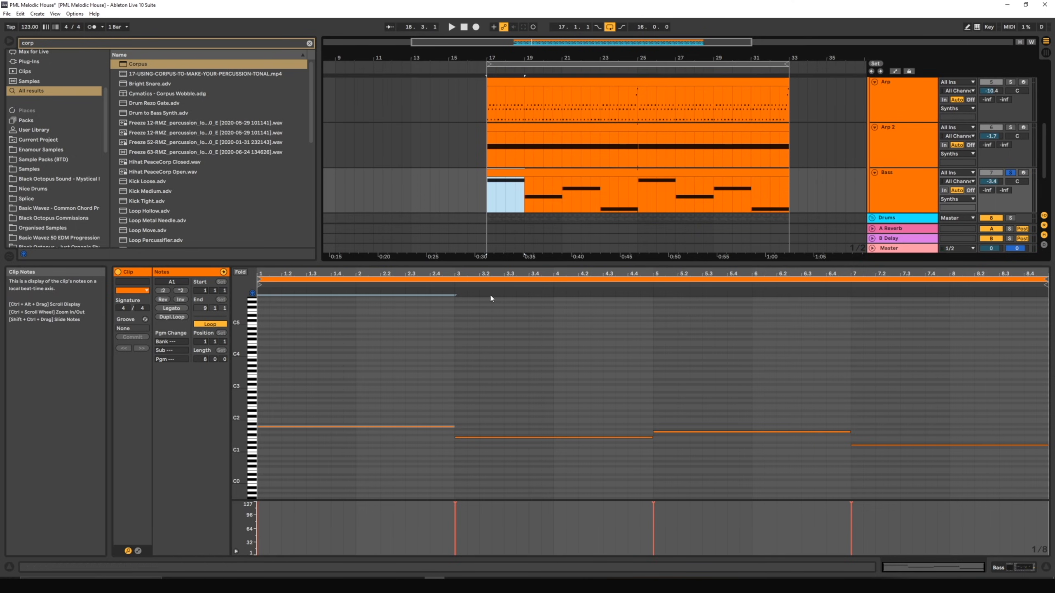
# Step: Check the Bass clip's first note, select the second one at bar 3 and compare it with the parts above
pyautogui.click(400, 427)
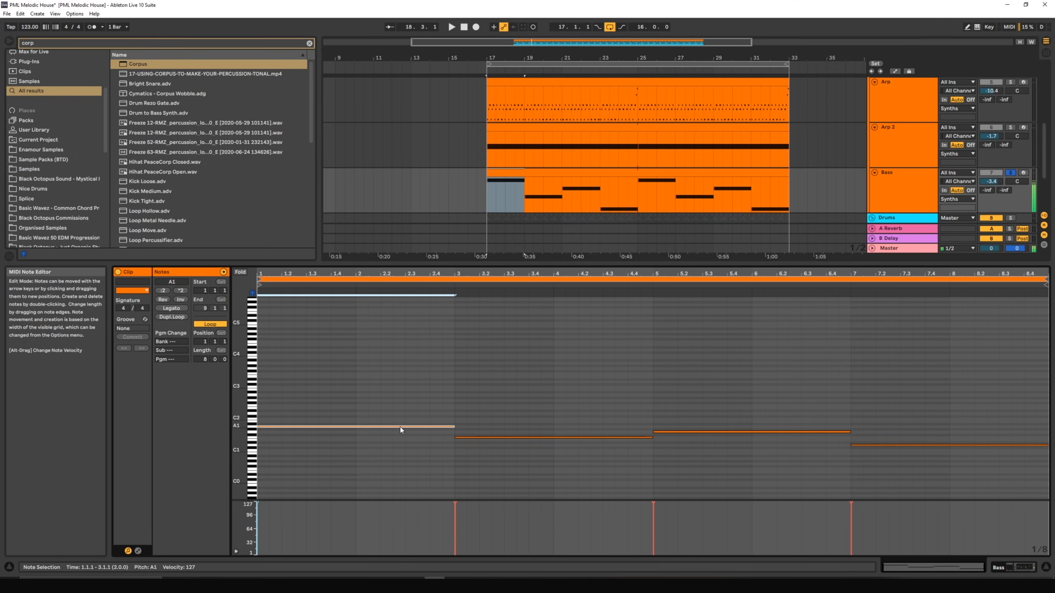
pyautogui.moveTo(485, 427); pyautogui.dragTo(509, 456)
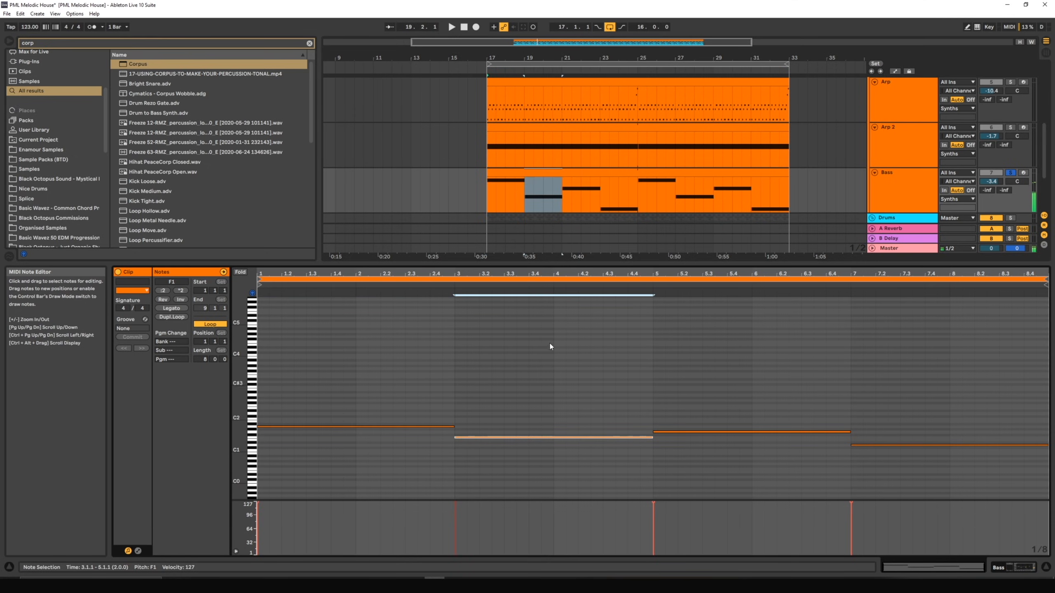
pyautogui.scroll(3, 587, 152)
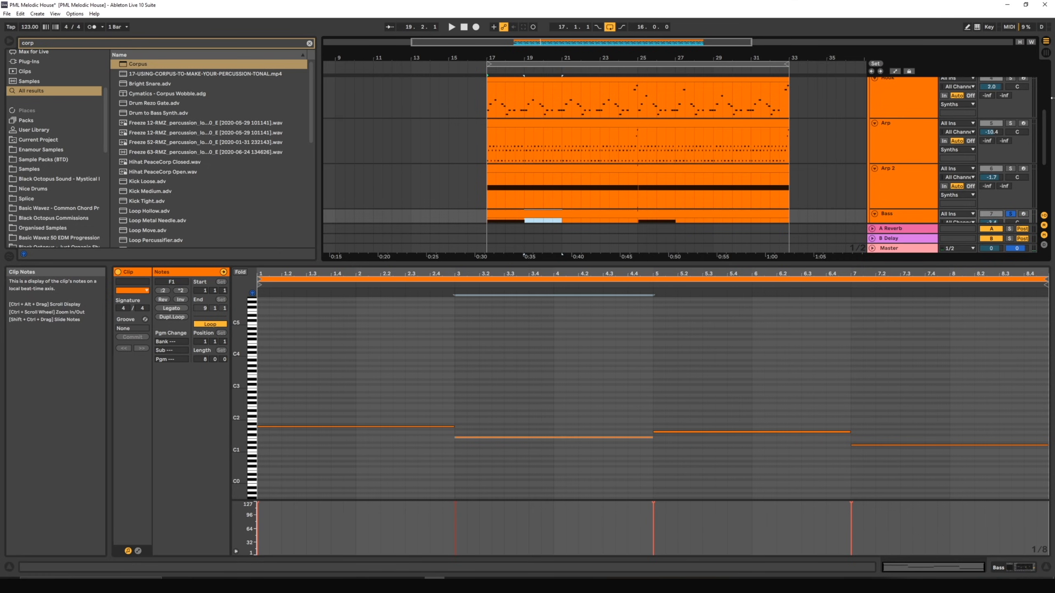
pyautogui.scroll(-2, 1002, 186)
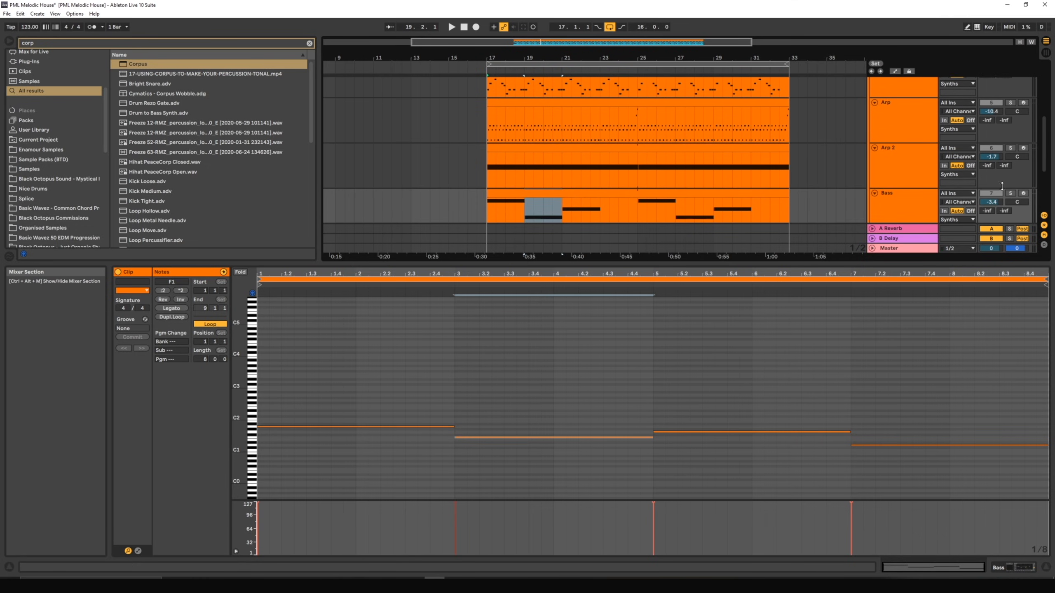
# Step: Play the Bass line and examine the clip's first, second and last long notes in turn against the parts above
pyautogui.press('space')
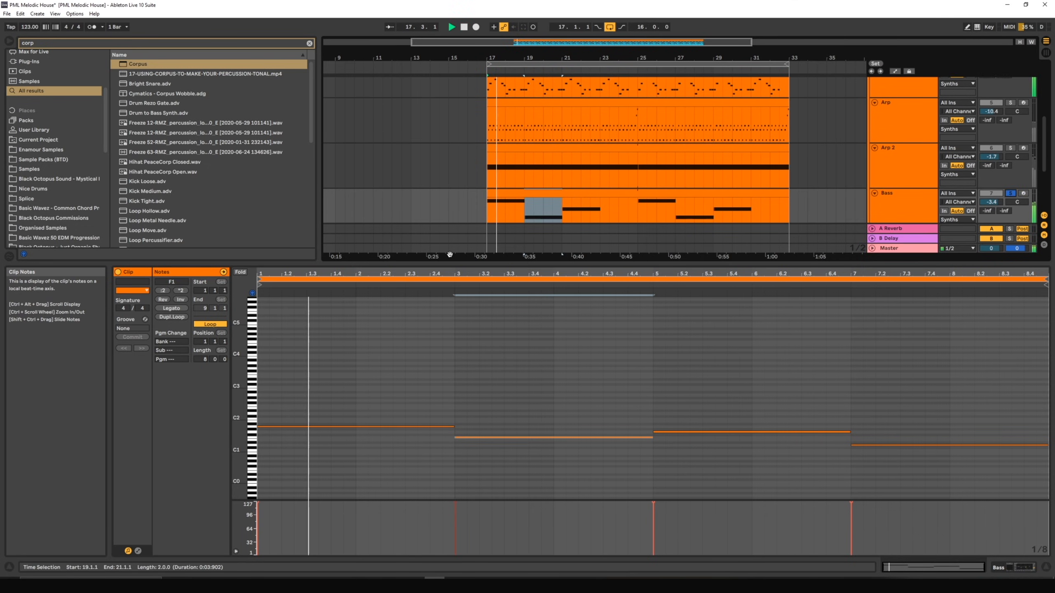
pyautogui.click(303, 427)
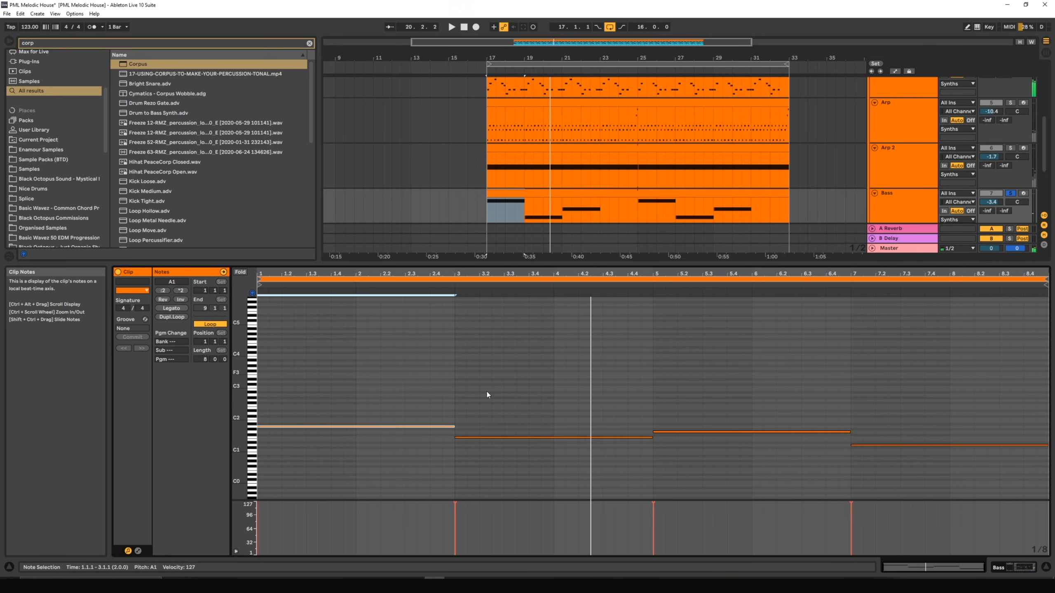
pyautogui.click(476, 432)
pyautogui.click(478, 437)
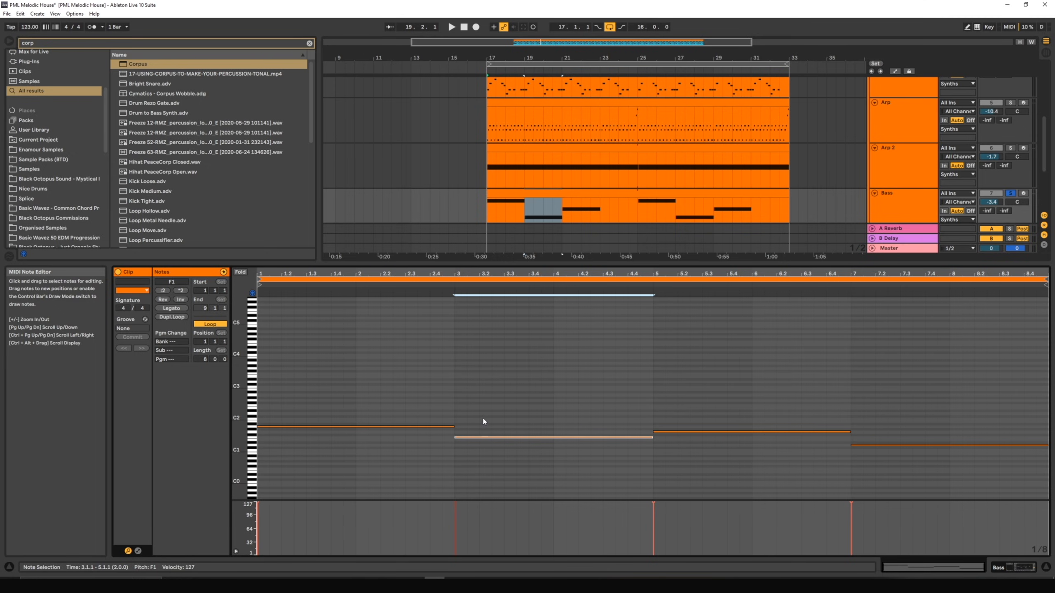
pyautogui.click(882, 445)
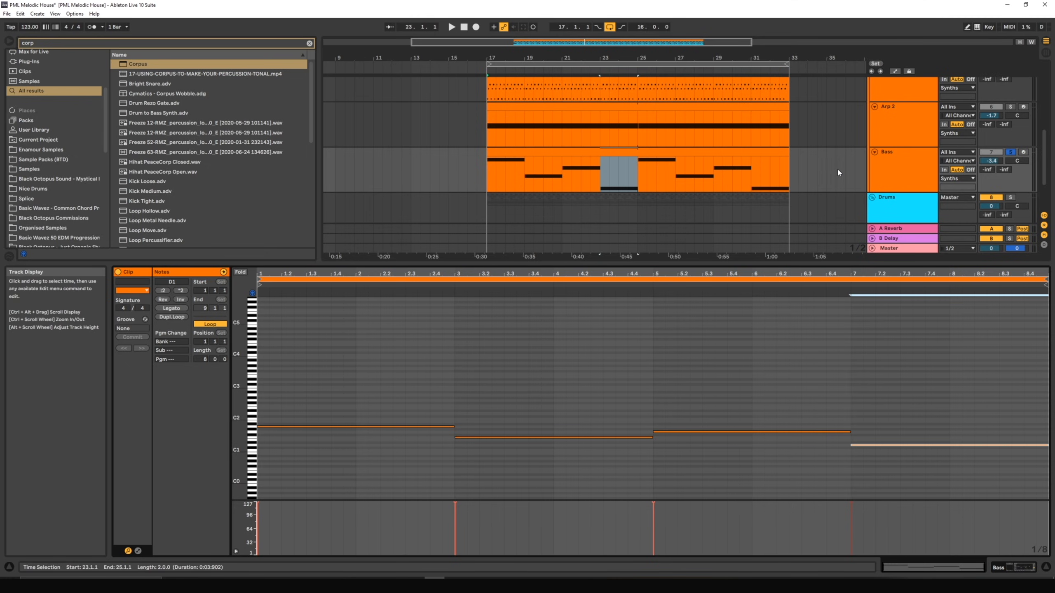
# Step: Show the Bass track's device chain and inspect the Diva synth's settings, closing its window when done
pyautogui.doubleClick(912, 169)
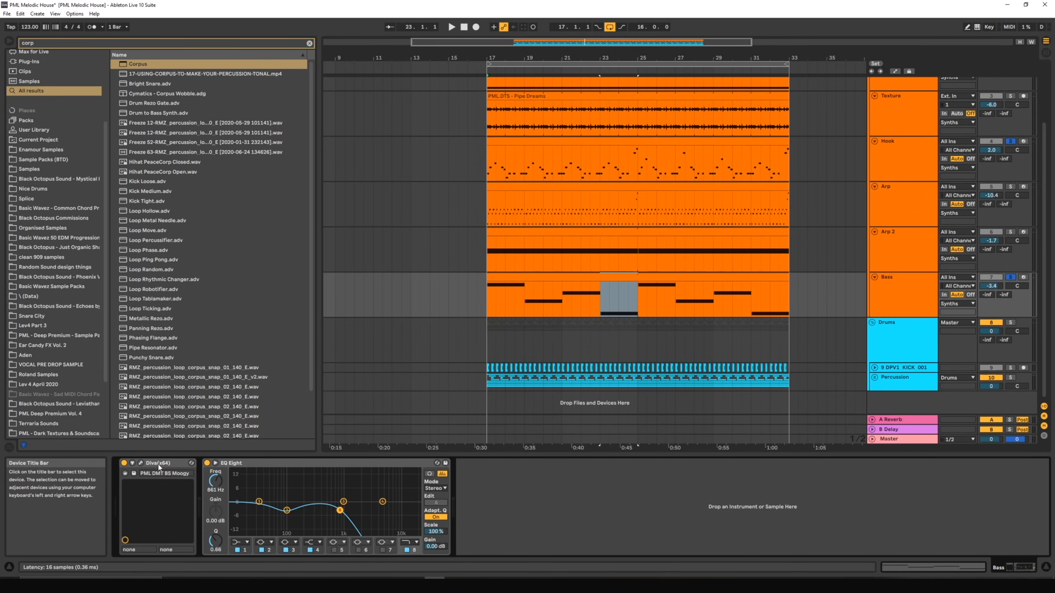
pyautogui.click(142, 464)
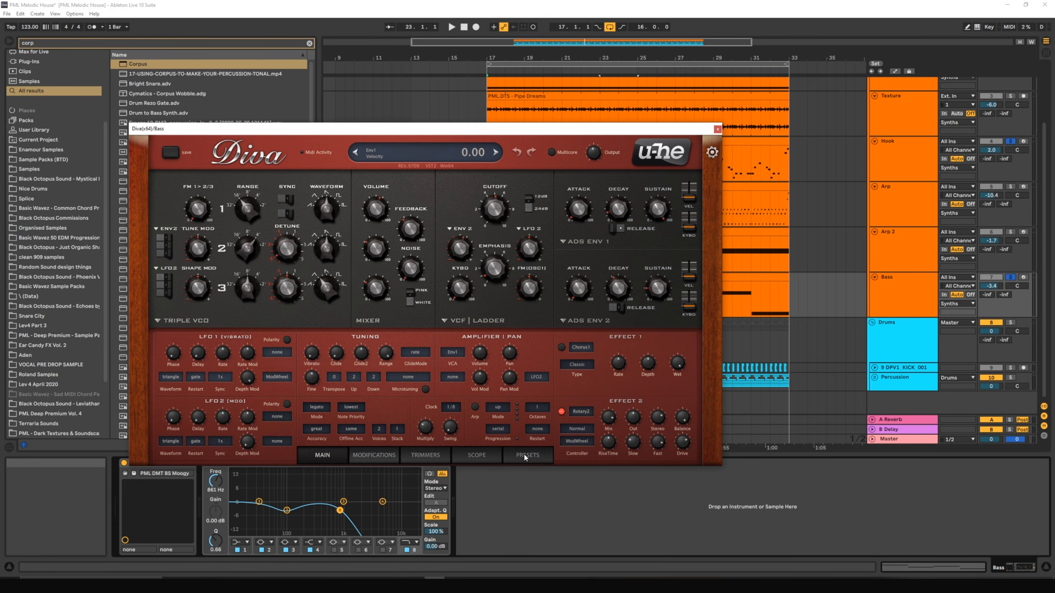
pyautogui.moveTo(626, 131)
pyautogui.mouseDown()
pyautogui.moveTo(584, 119)
pyautogui.moveTo(402, 117)
pyautogui.moveTo(419, 195)
pyautogui.moveTo(759, 226)
pyautogui.moveTo(747, 132)
pyautogui.moveTo(630, 124)
pyautogui.mouseUp()
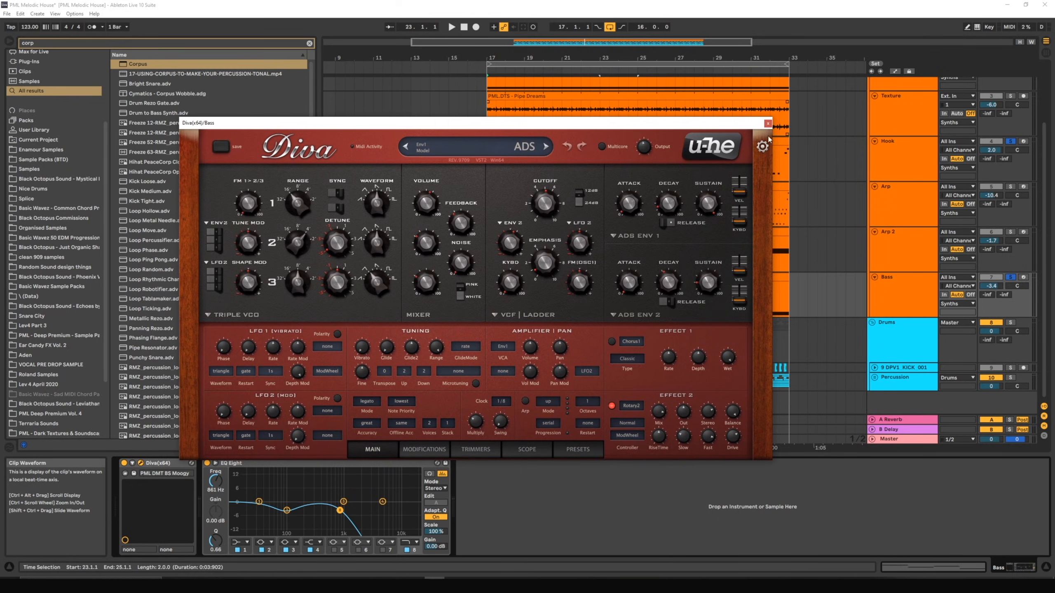
pyautogui.click(767, 124)
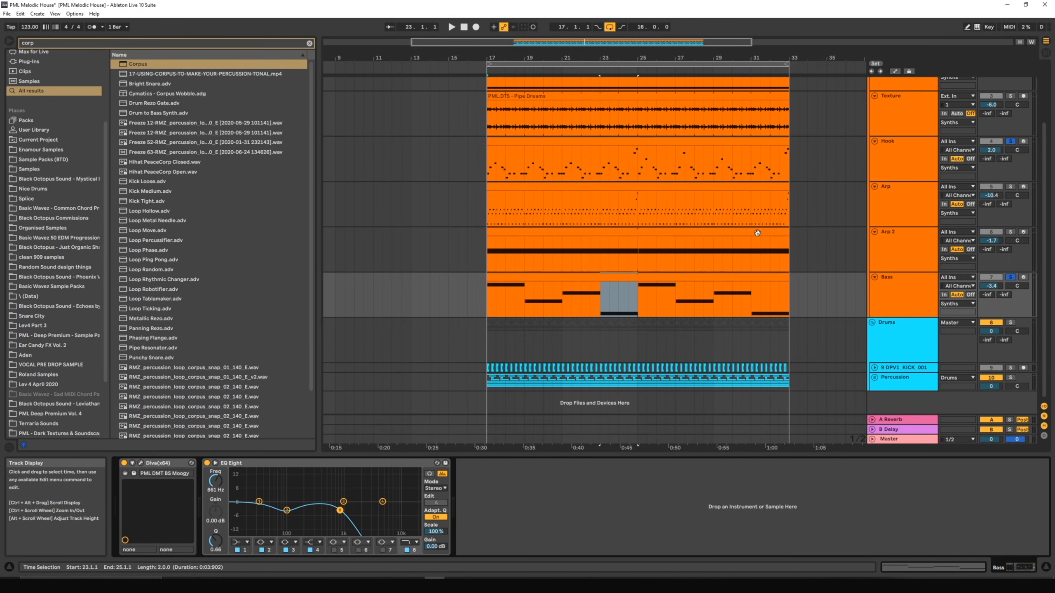
# Step: Solo the Synths group and play all its layers together with the bass
pyautogui.scroll(2, 974, 117)
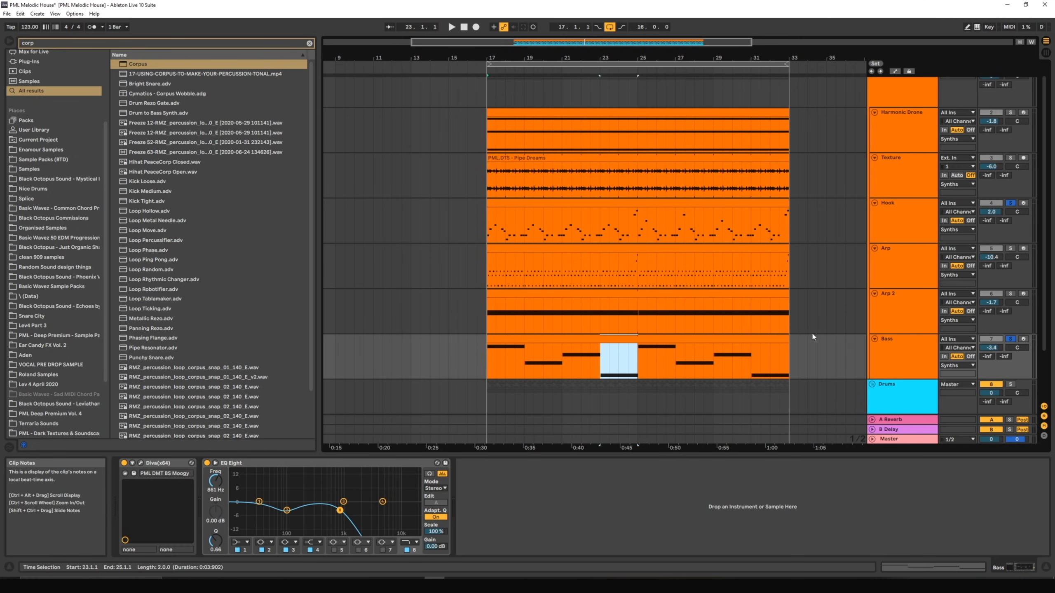
pyautogui.scroll(1, 1010, 121)
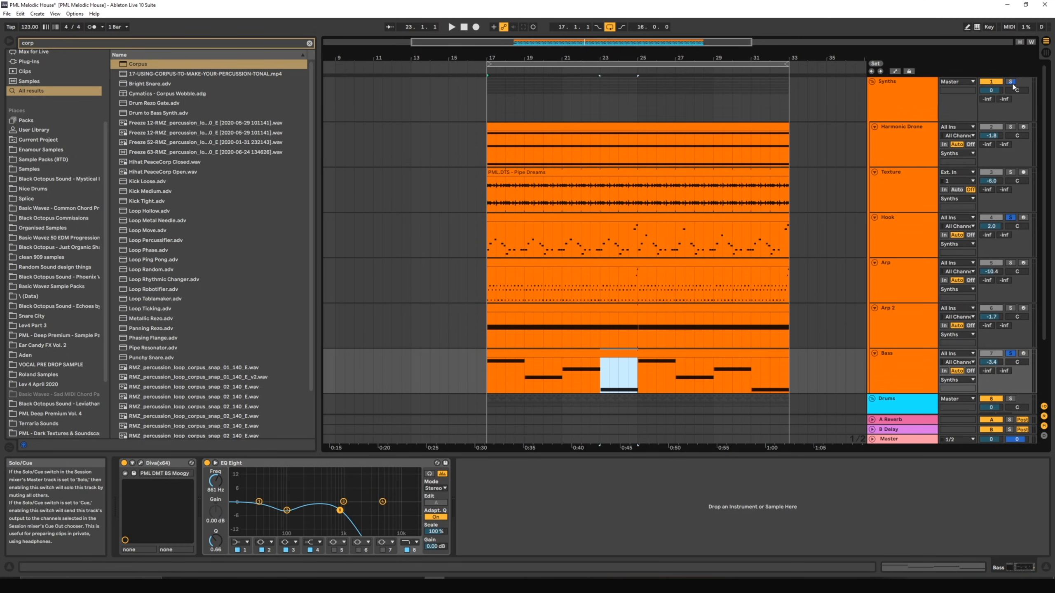
pyautogui.click(1011, 82)
pyautogui.press('space')
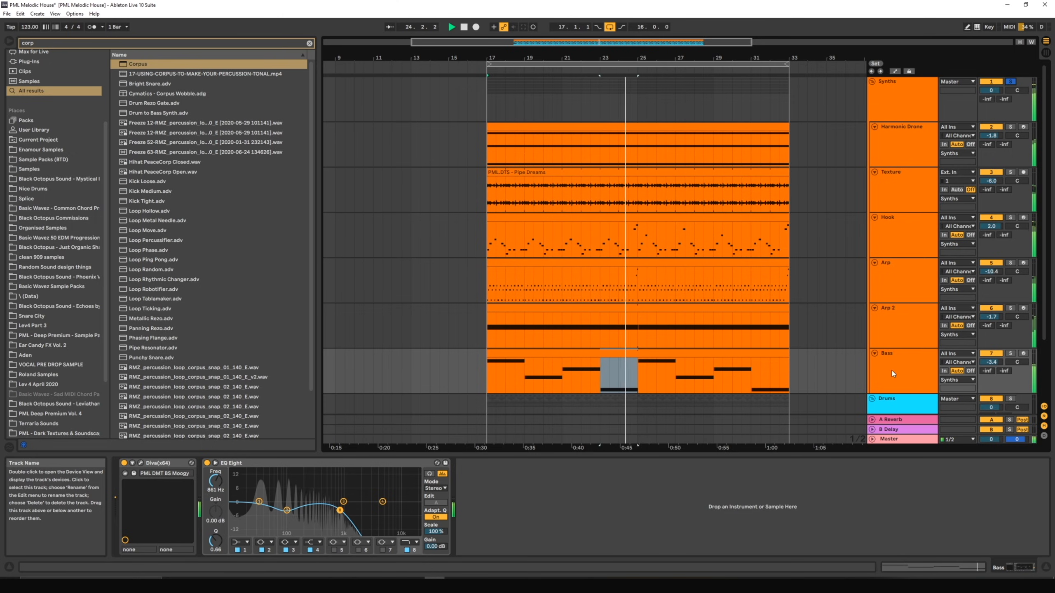
pyautogui.press('space')
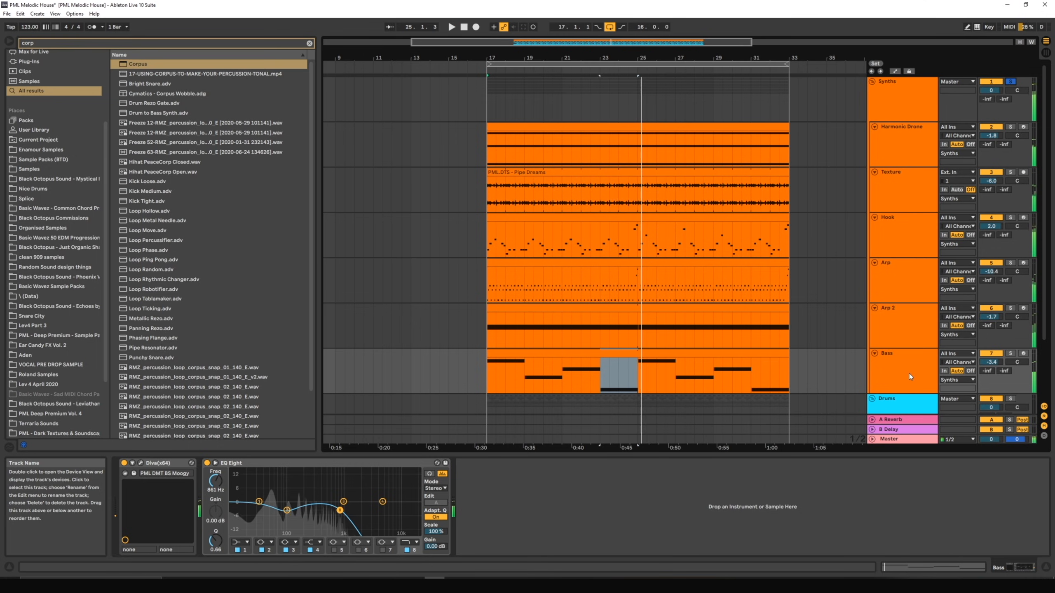
# Step: Switch off the Bass track's EQ Eight and reopen Diva, moving its window clear of the track controls
pyautogui.scroll(-3, 534, 369)
pyautogui.scroll(-1, 522, 351)
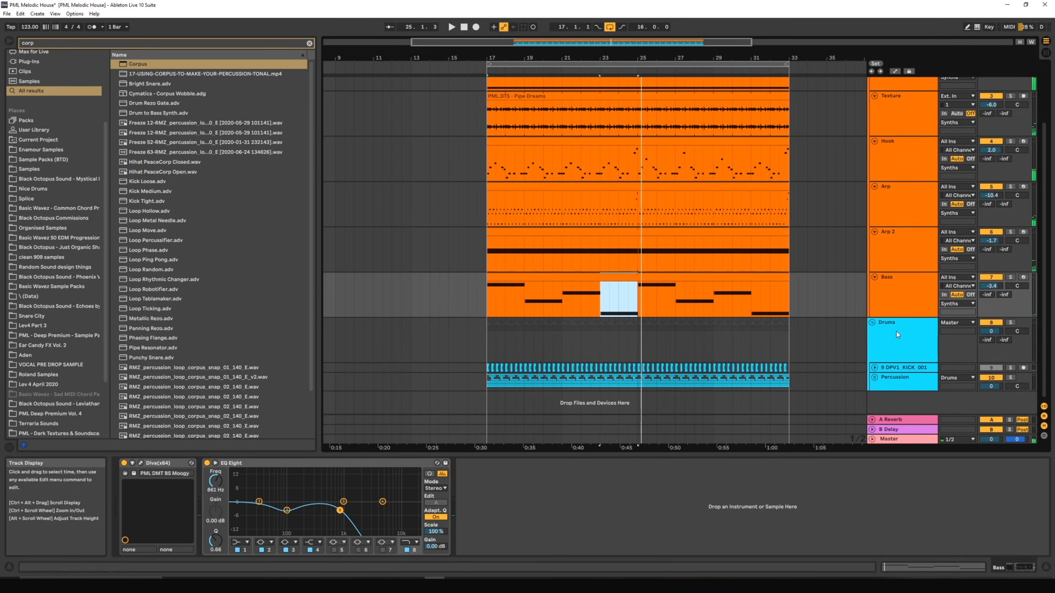
pyautogui.click(922, 296)
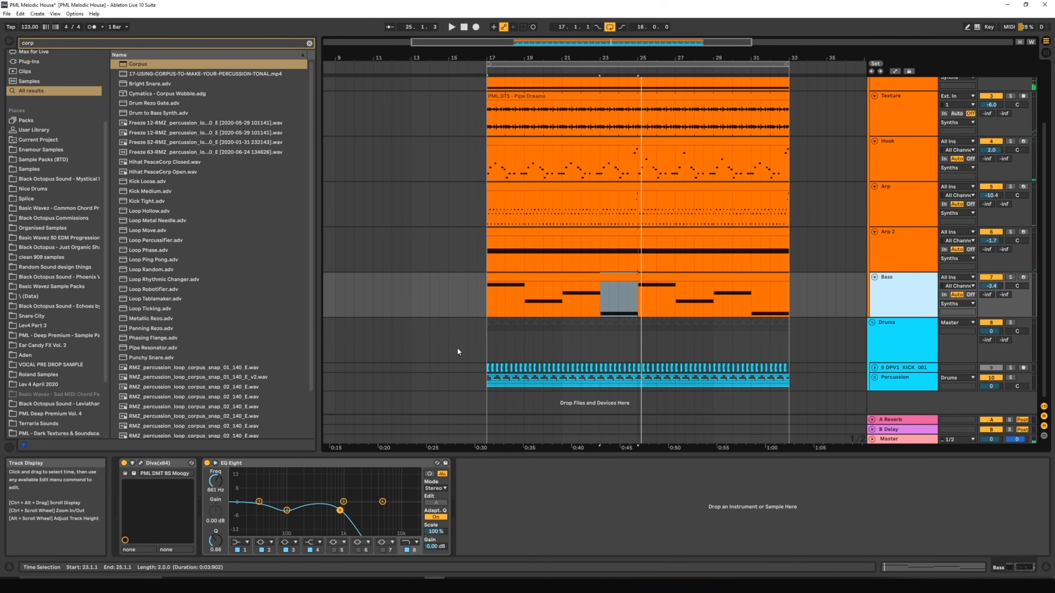
pyautogui.click(141, 463)
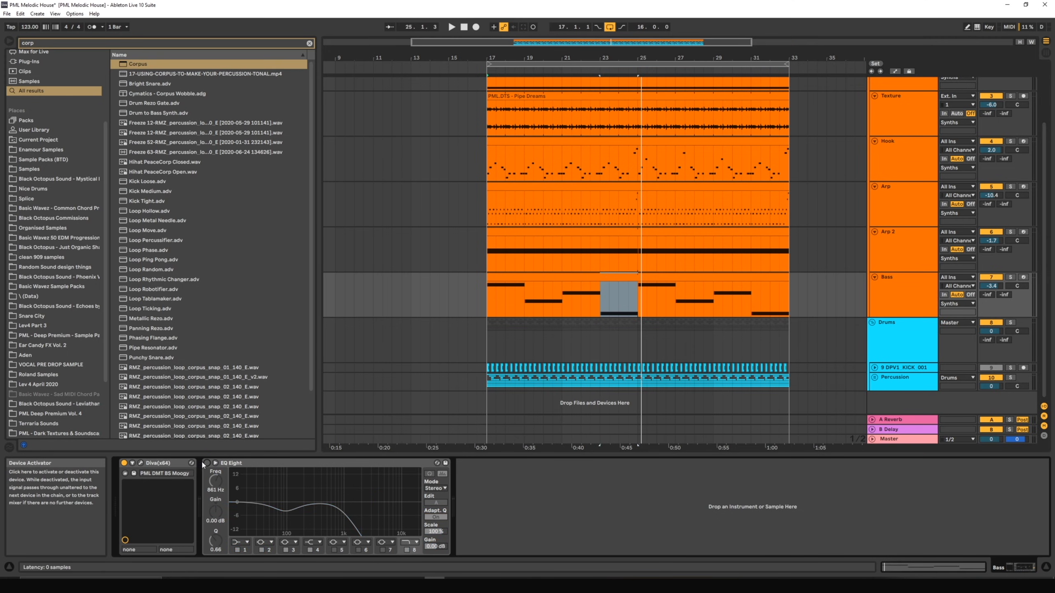
pyautogui.click(141, 463)
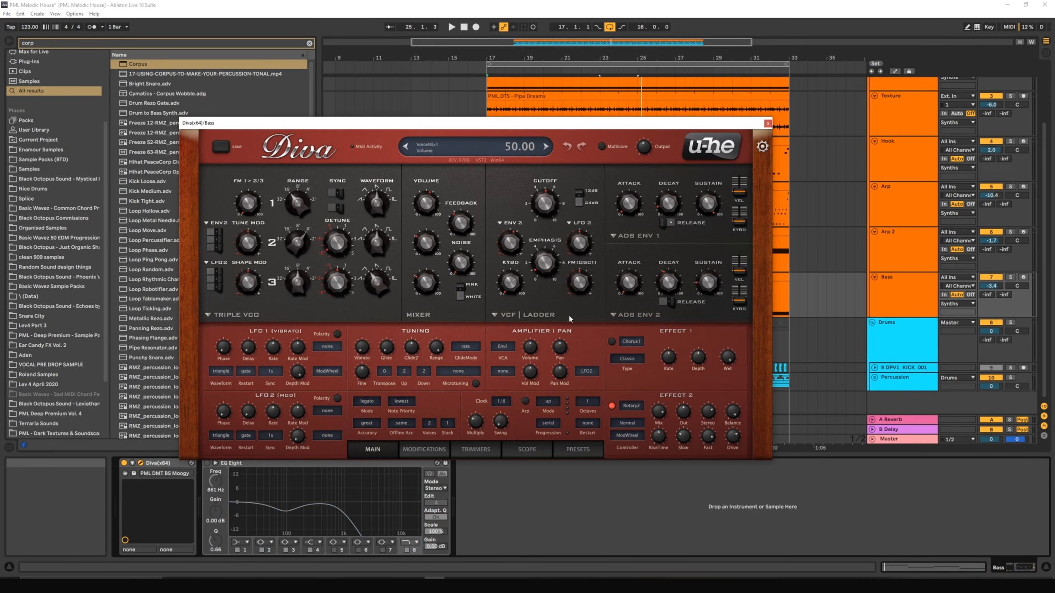
pyautogui.moveTo(549, 119); pyautogui.dragTo(441, 92)
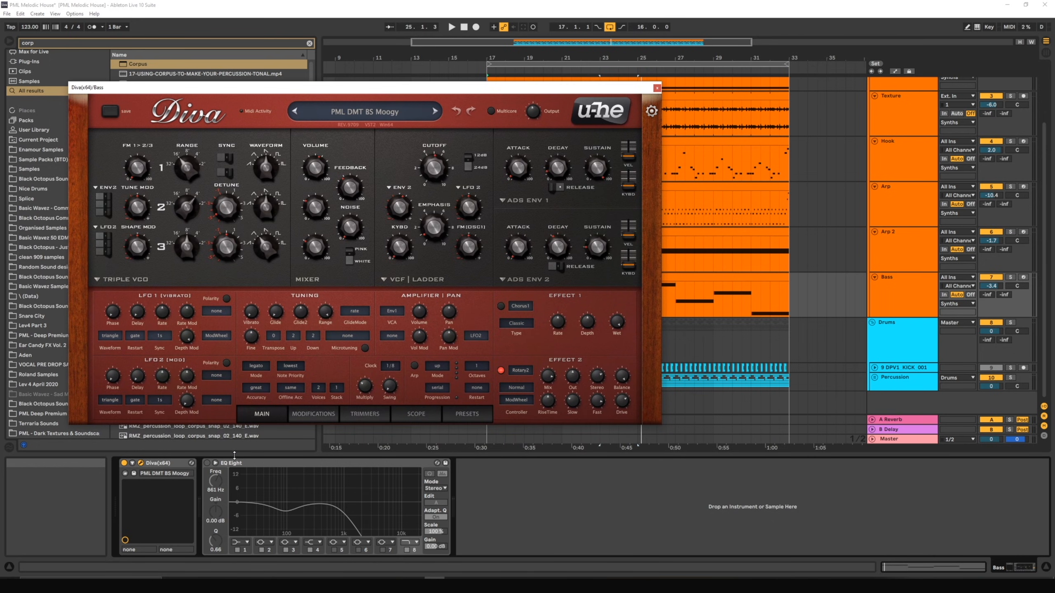
# Step: Look up the PML DMT BS Moogy preset in Diva's preset browser and compare it with the synth's main controls
pyautogui.click(453, 416)
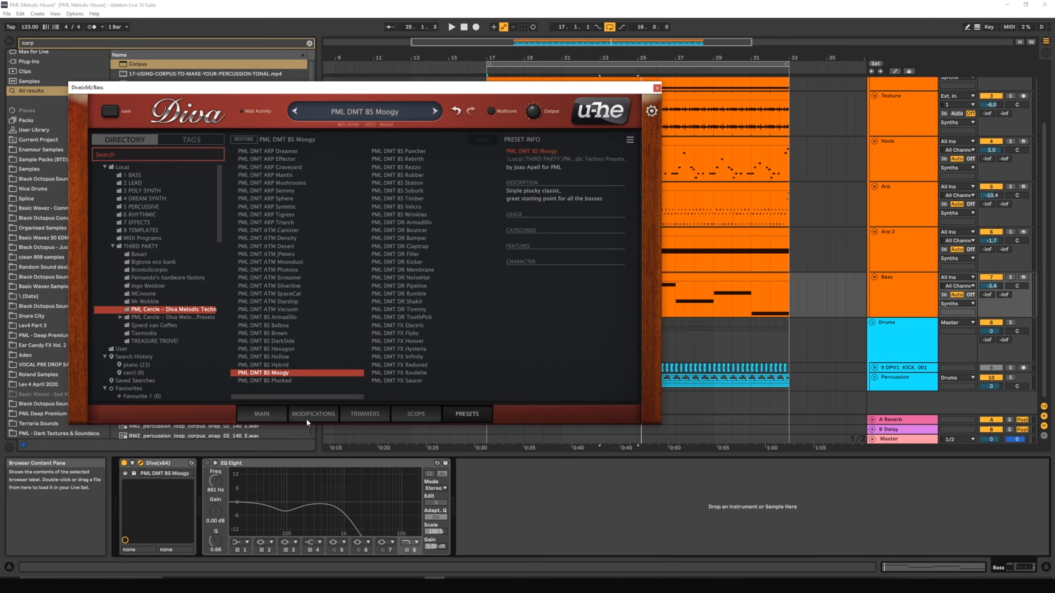
pyautogui.click(284, 416)
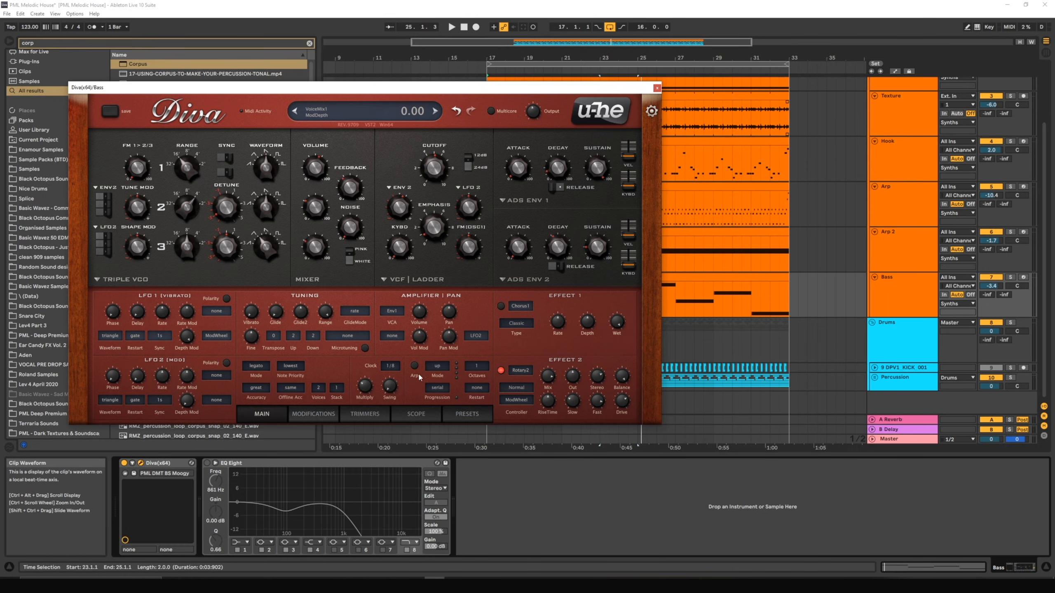
pyautogui.click(474, 418)
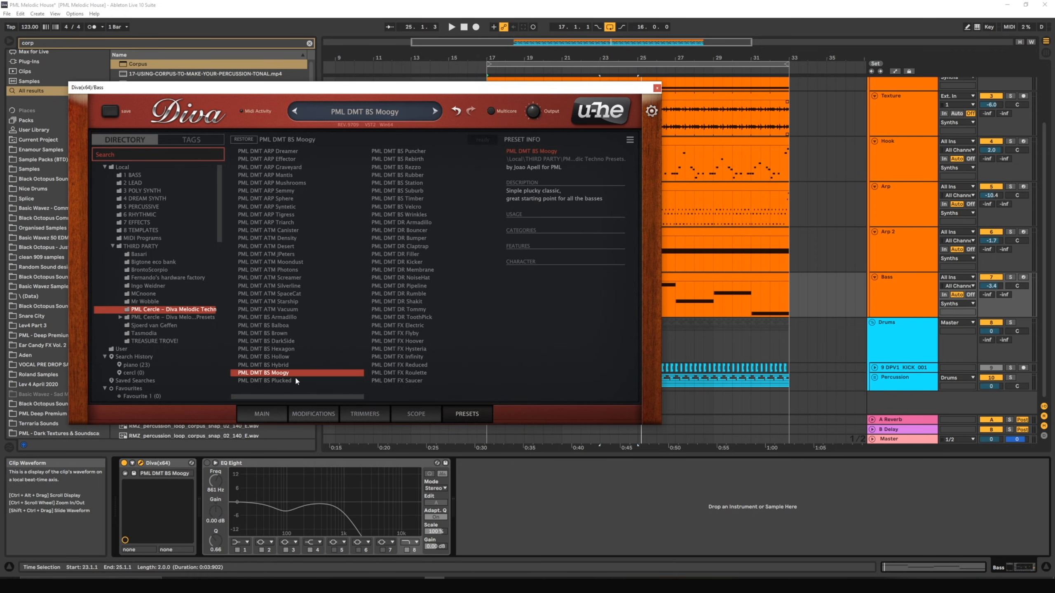
# Step: Solo the Bass track, play it briefly and return Diva to its main controls
pyautogui.press('space')
pyautogui.click(1011, 277)
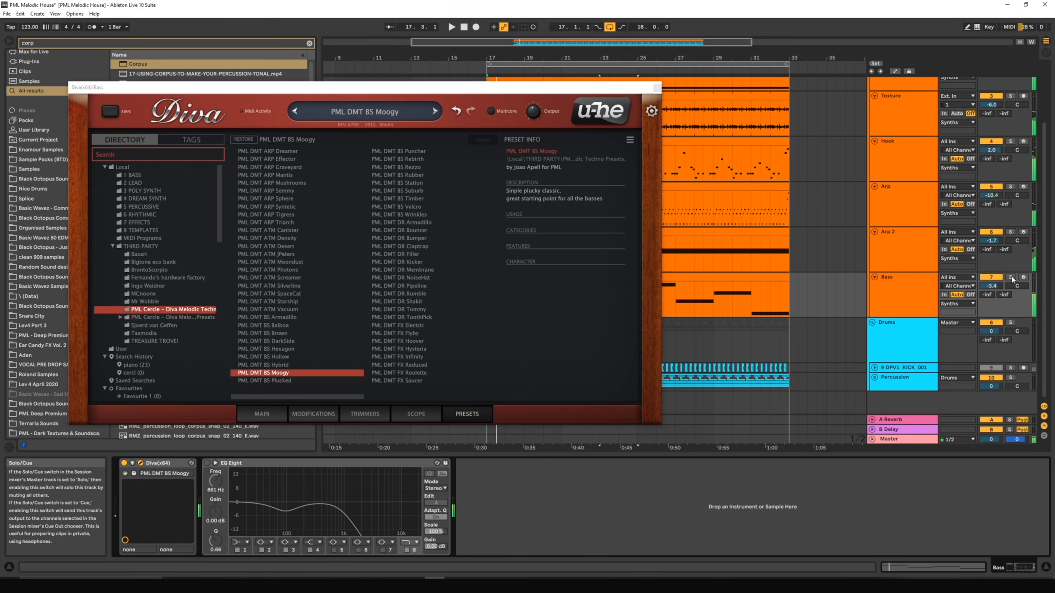
pyautogui.click(262, 415)
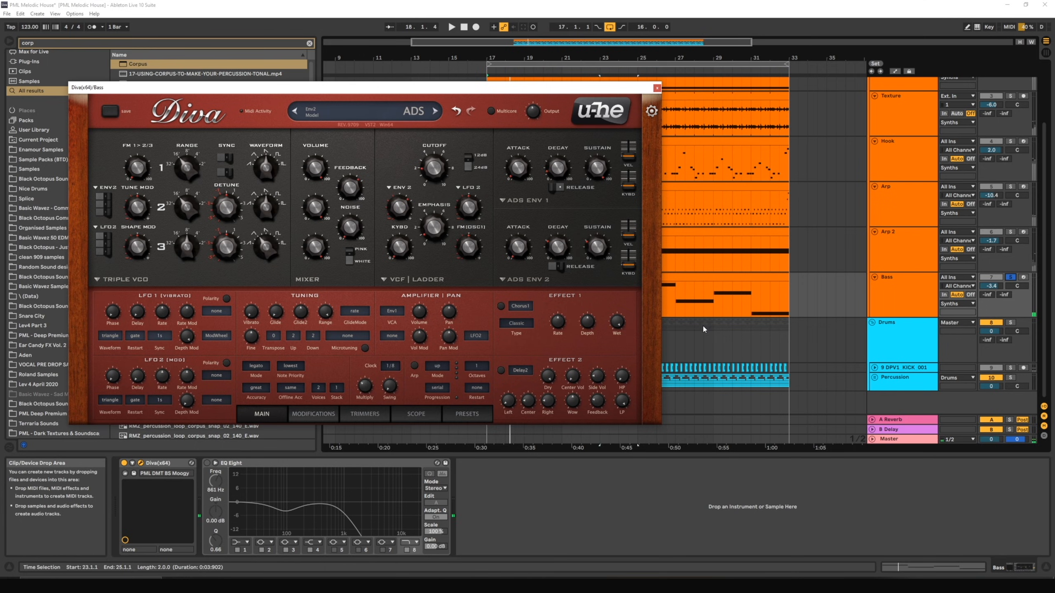
pyautogui.press('space')
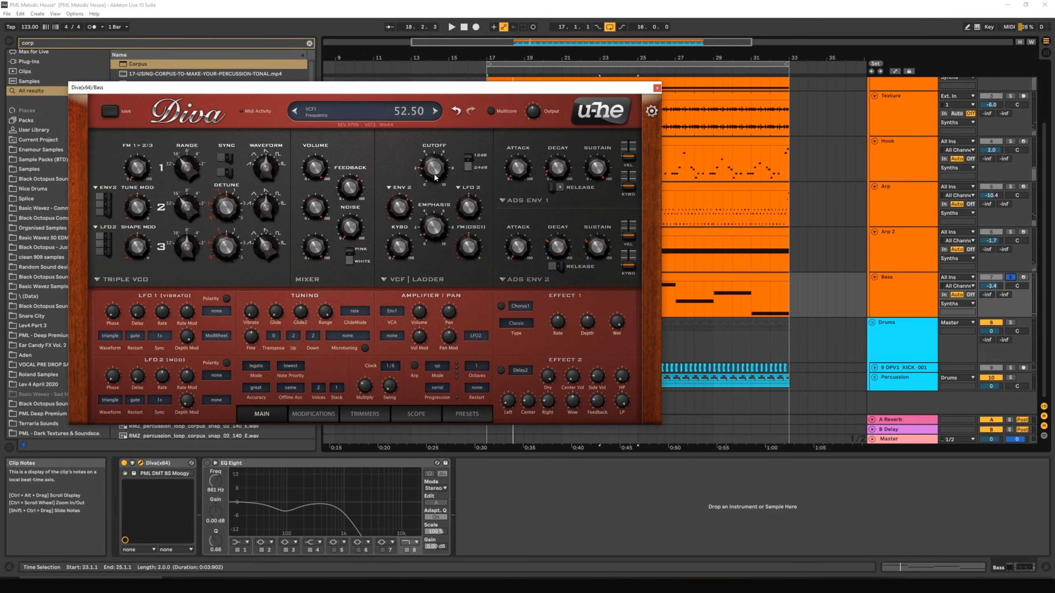
# Step: Raise Diva's filter cutoff to 93.00 and turn the mixer feedback down while the bass plays
pyautogui.press('space')
pyautogui.moveTo(434, 177); pyautogui.dragTo(434, 137)
pyautogui.moveTo(351, 195); pyautogui.dragTo(349, 237)
pyautogui.press('space')
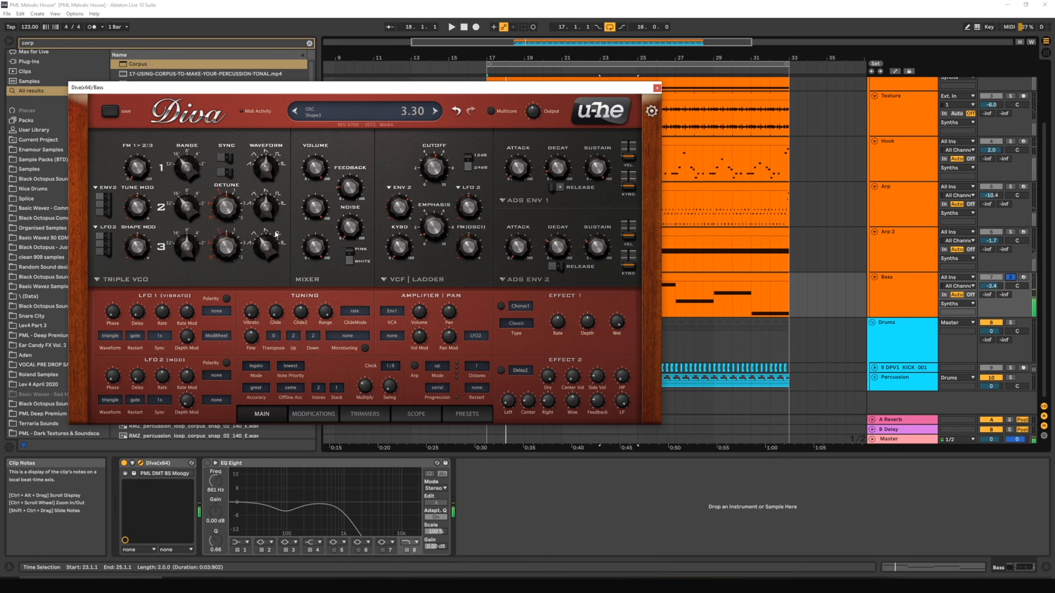
# Step: Adjust Diva's oscillator range and try oscillator 2 tunings of 12.00, 8.01 and 7.01 while listening to the bass
pyautogui.press('space')
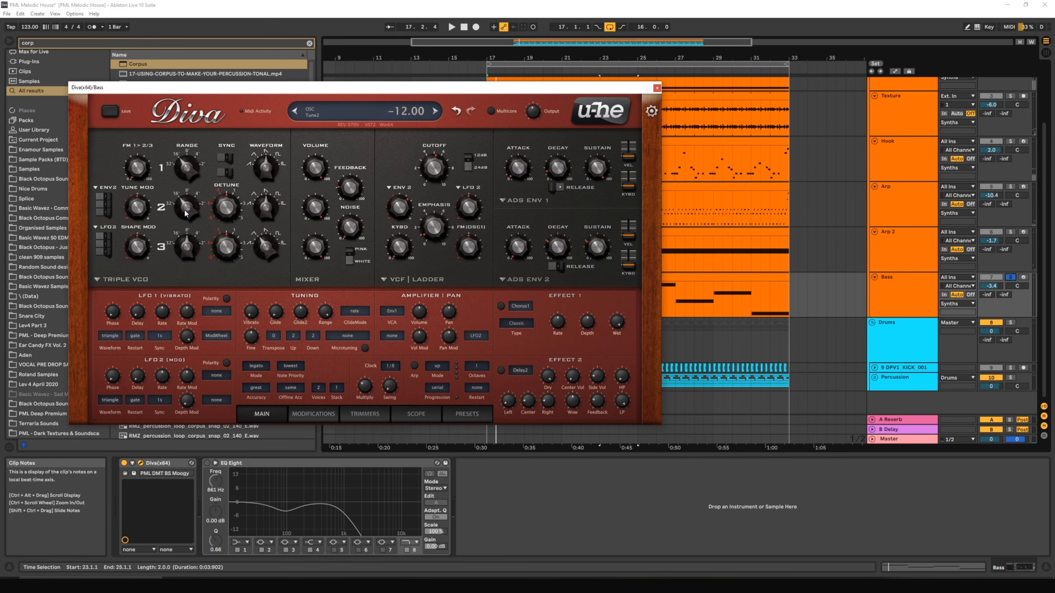
pyautogui.moveTo(188, 183); pyautogui.dragTo(188, 151)
pyautogui.press('space')
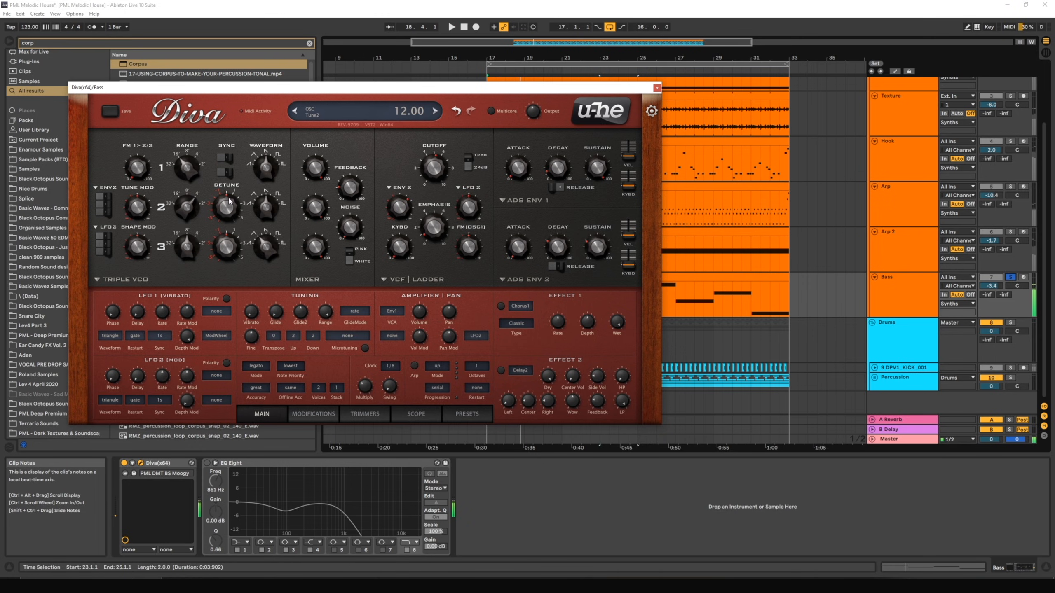
pyautogui.moveTo(230, 202); pyautogui.dragTo(221, 352)
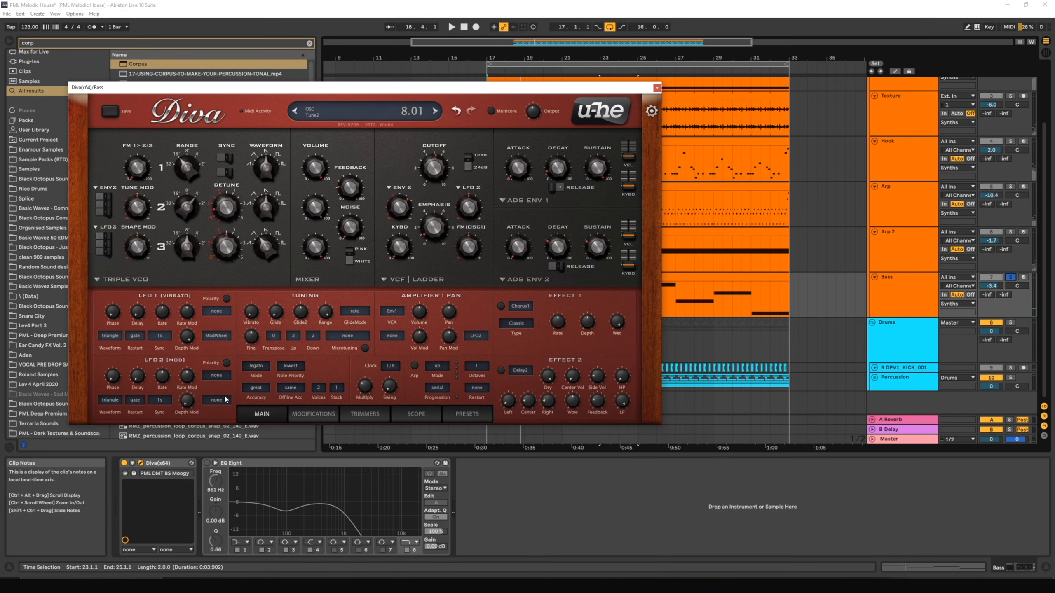
pyautogui.moveTo(224, 399); pyautogui.dragTo(231, 443)
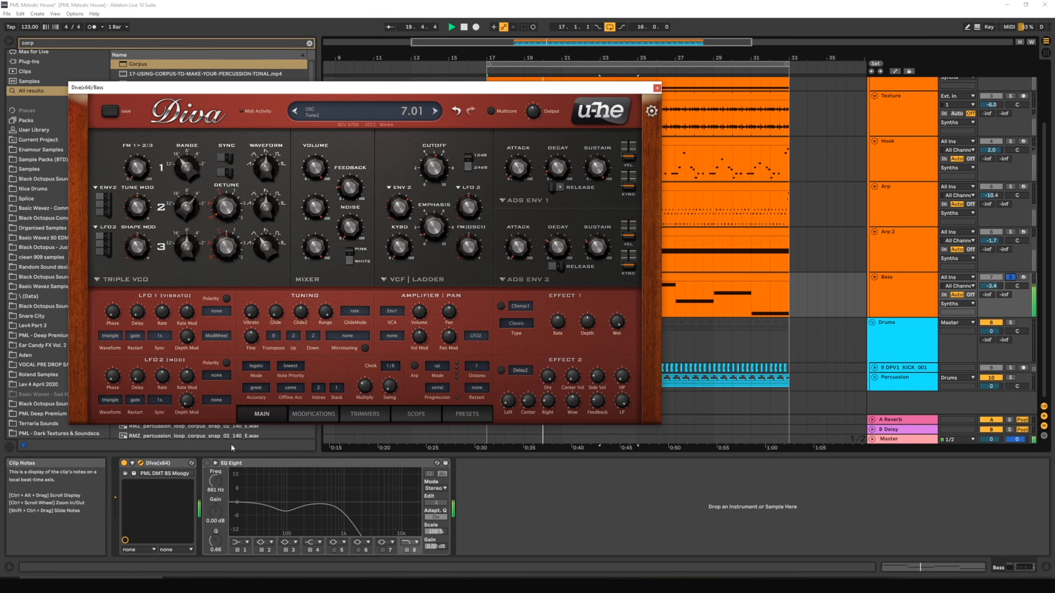
pyautogui.moveTo(218, 212); pyautogui.dragTo(222, 213)
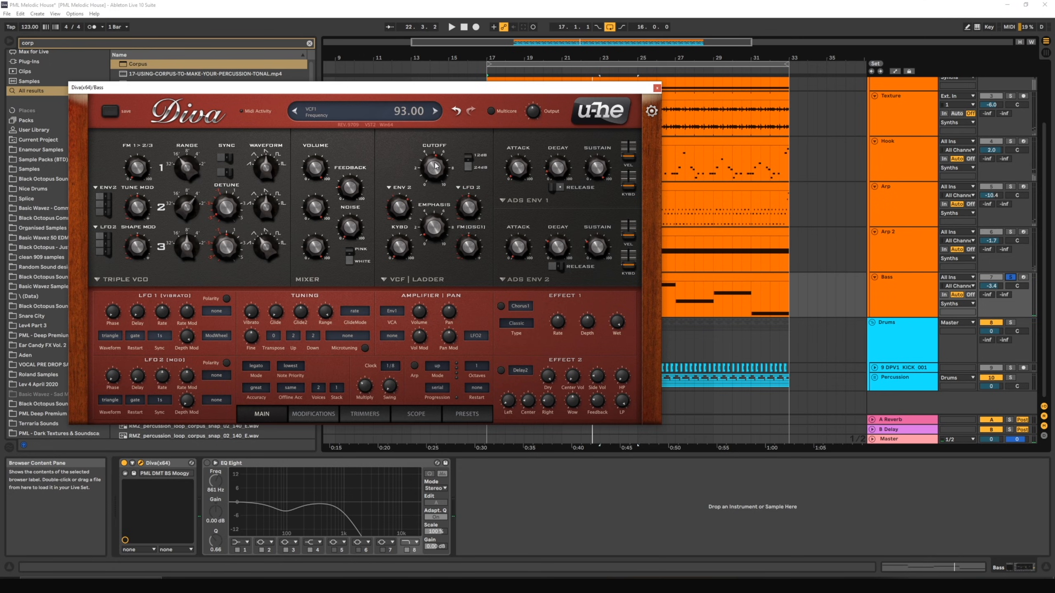
# Step: Lower Diva's filter cutoff slightly, then enable Effect 2 and set it to Rotary2
pyautogui.moveTo(435, 165); pyautogui.dragTo(433, 174)
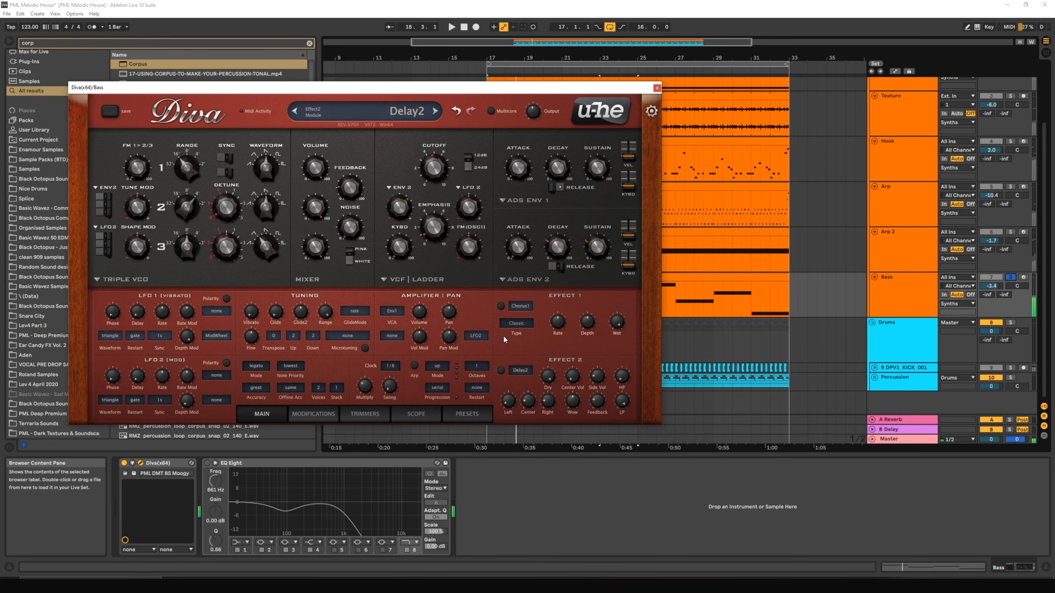
pyautogui.click(501, 370)
pyautogui.click(520, 370)
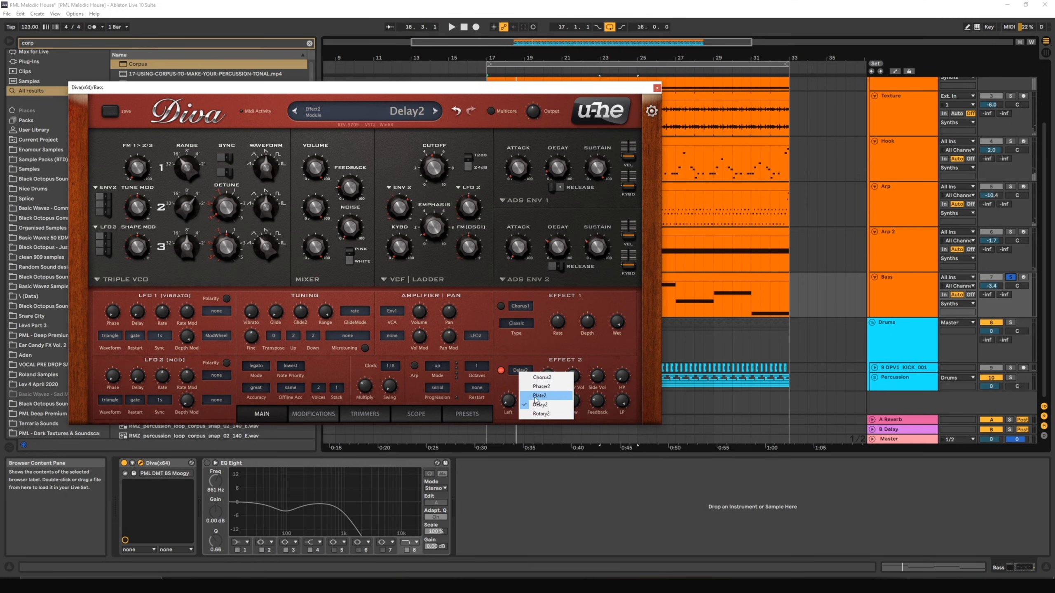
pyautogui.click(541, 413)
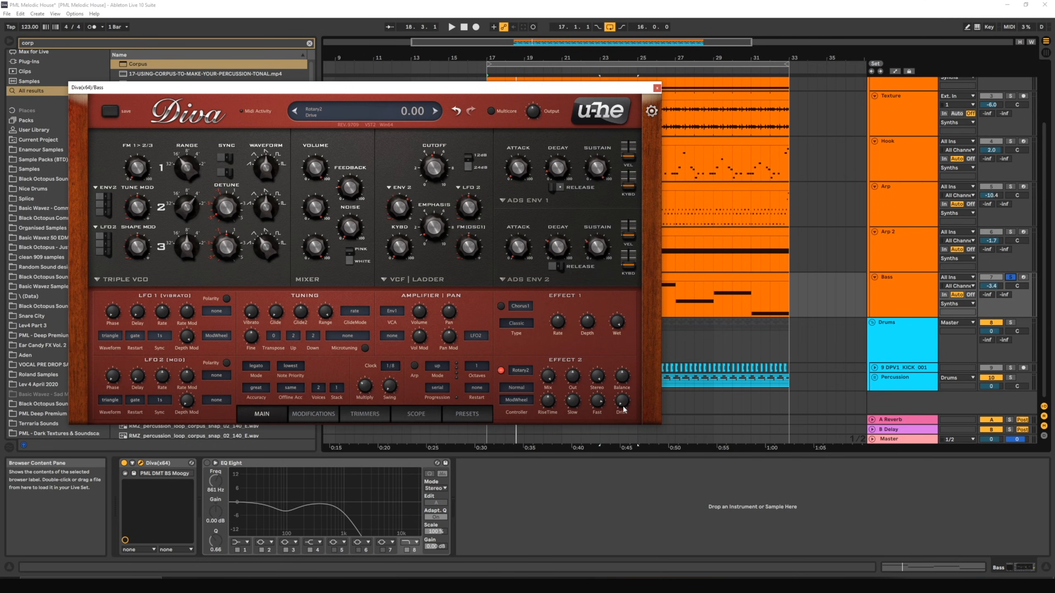
# Step: Raise the Rotary2 drive while the bass plays and set the effect's balance to 40.00
pyautogui.press('space')
pyautogui.moveTo(623, 409); pyautogui.dragTo(616, 327)
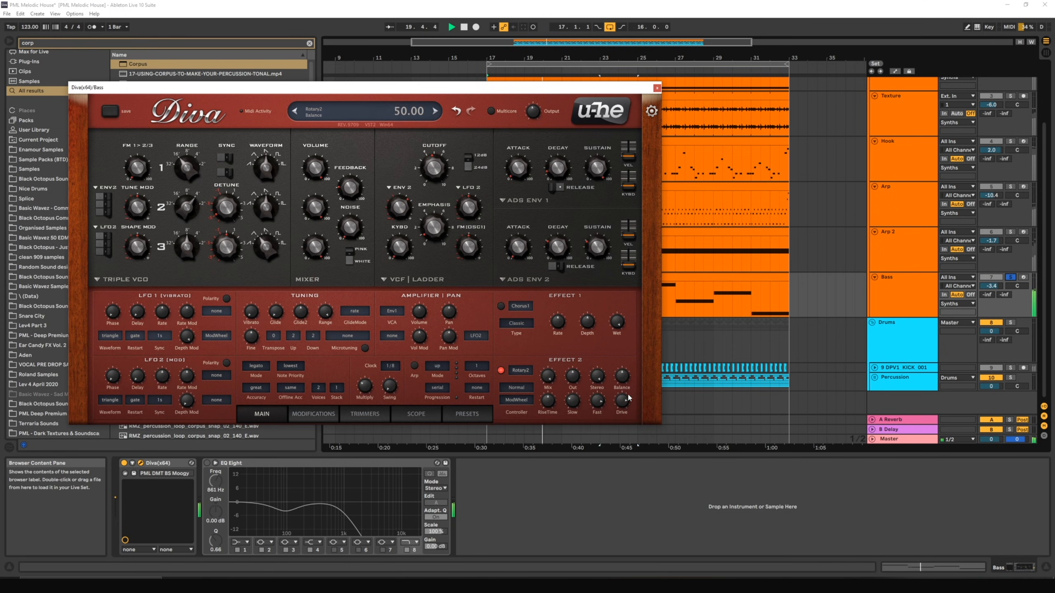
pyautogui.press('space')
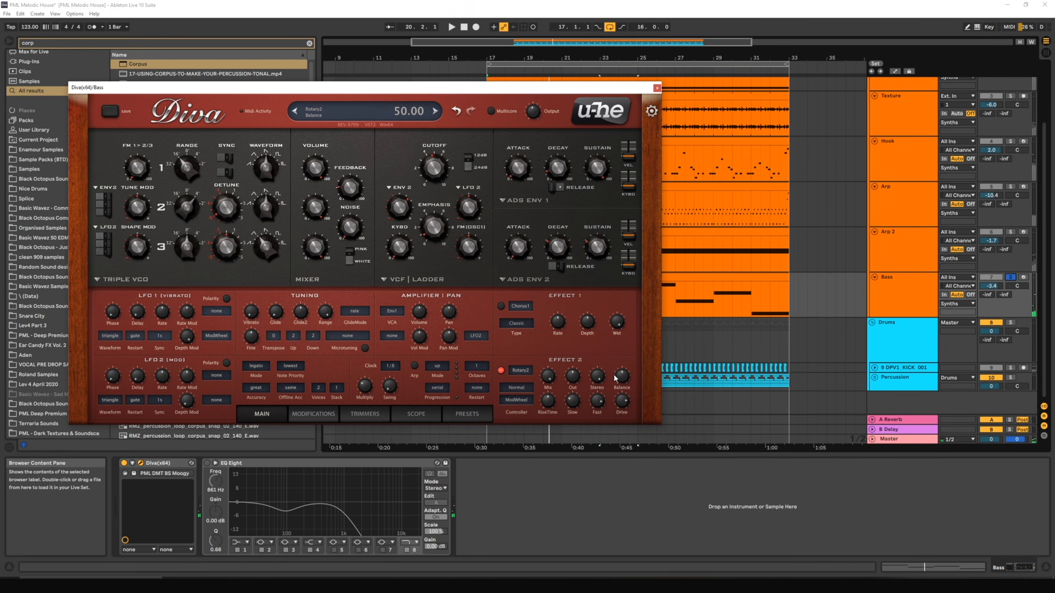
pyautogui.moveTo(622, 377); pyautogui.dragTo(622, 388)
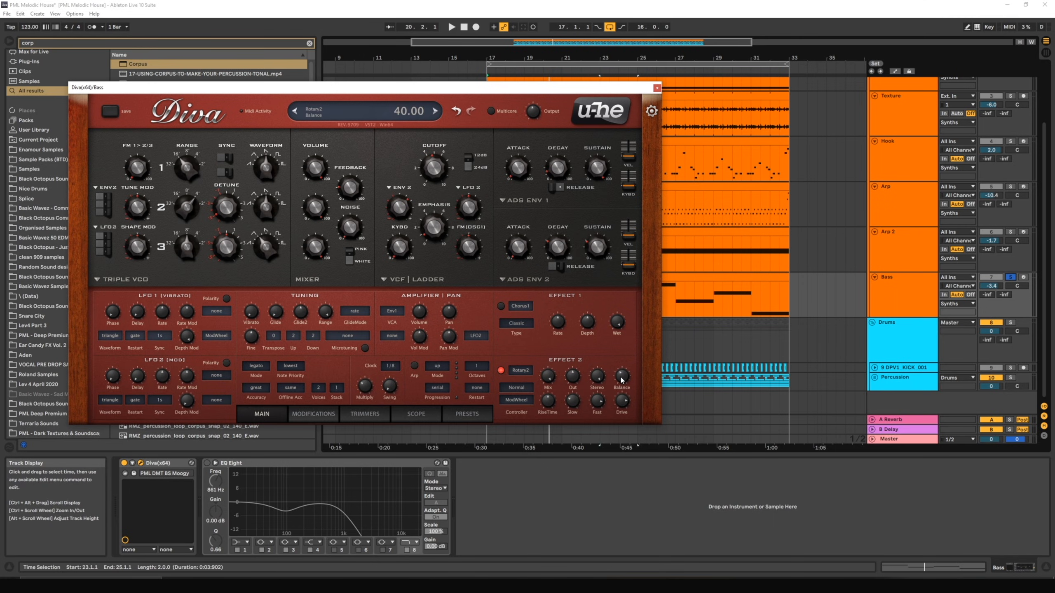
# Step: Enable EQ Eight on the bass, lower its high cut to 825 Hz and set a -3.84 dB dip at 93.8 Hz
pyautogui.moveTo(622, 379); pyautogui.dragTo(595, 414)
pyautogui.moveTo(620, 386)
pyautogui.mouseDown()
pyautogui.moveTo(638, 293)
pyautogui.moveTo(626, 379)
pyautogui.mouseUp()
pyautogui.click(207, 462)
pyautogui.press('space')
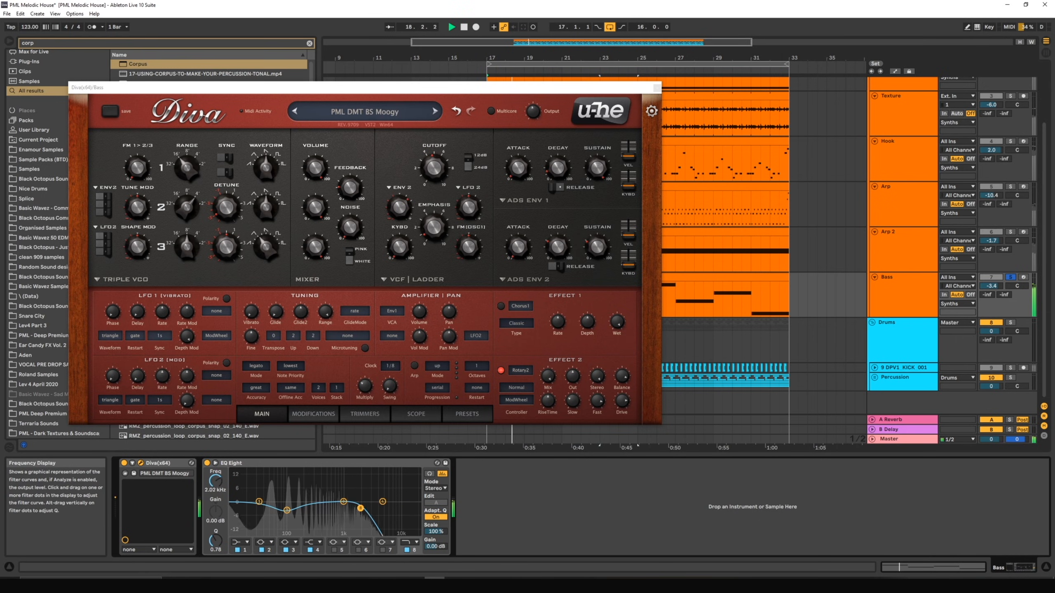
pyautogui.moveTo(345, 507); pyautogui.dragTo(339, 512)
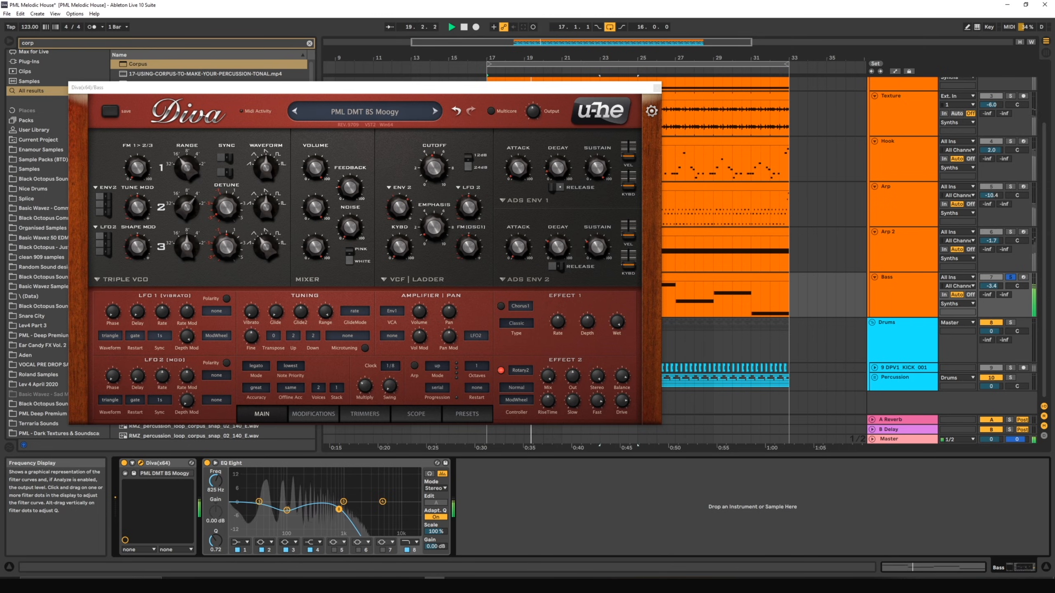
pyautogui.click(287, 510)
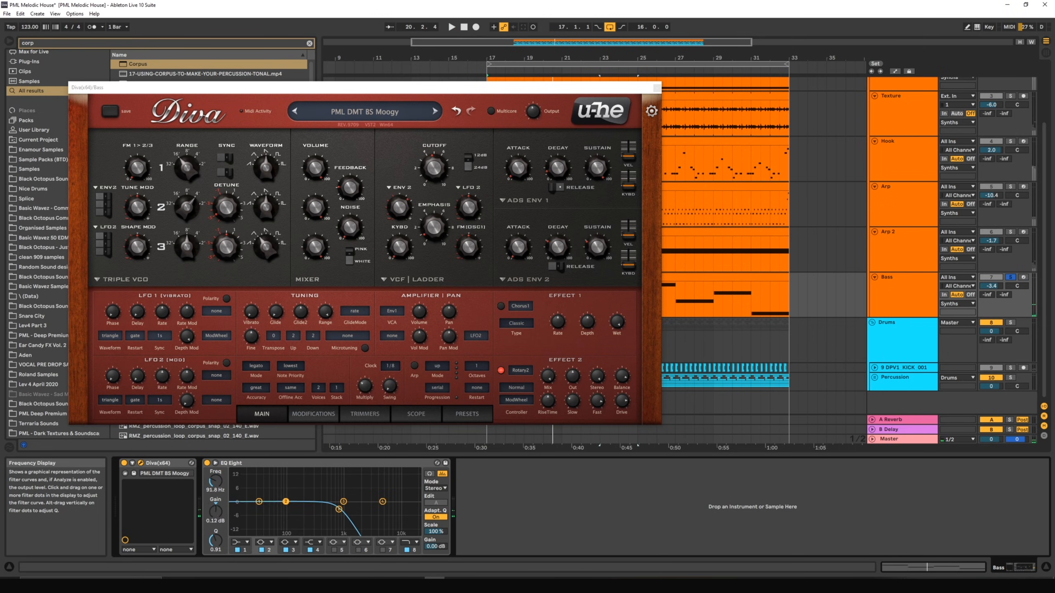
pyautogui.press('space')
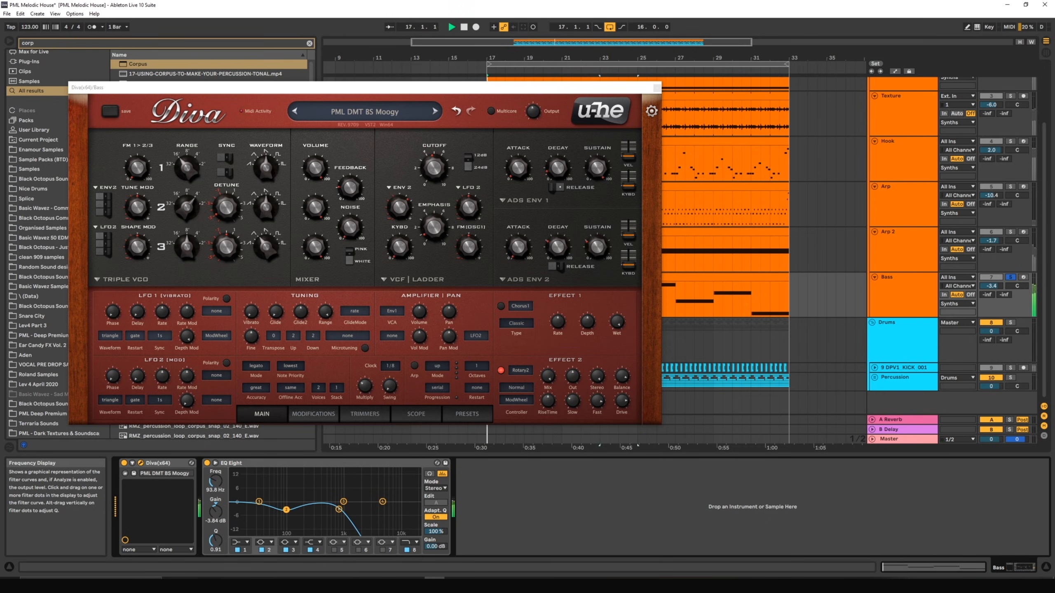
# Step: Unsolo the Bass track, lower its volume to -4.1 dB while the full mix plays, and close Diva
pyautogui.click(1011, 278)
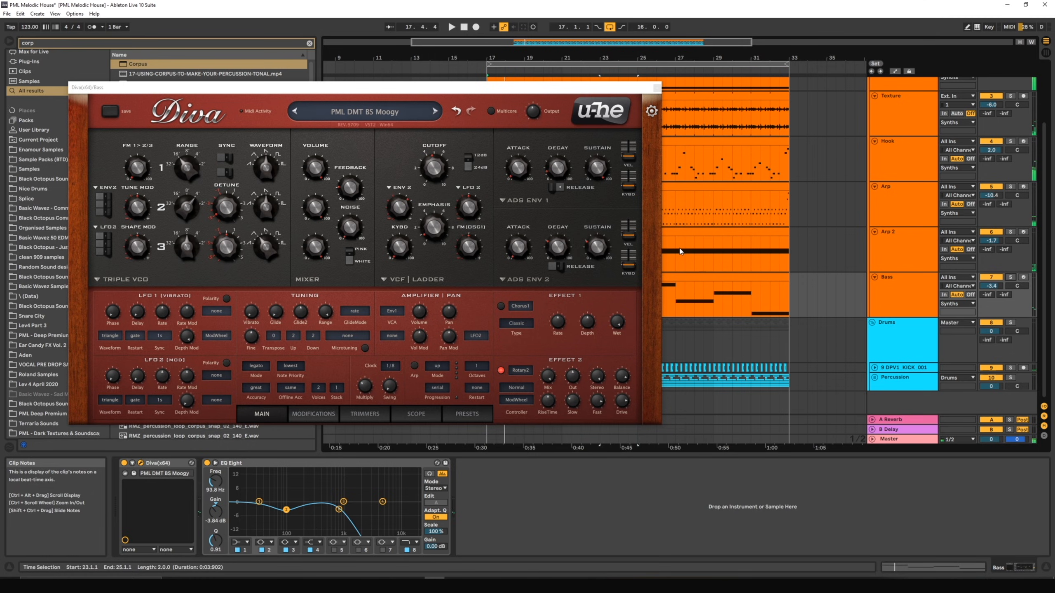
pyautogui.press('space')
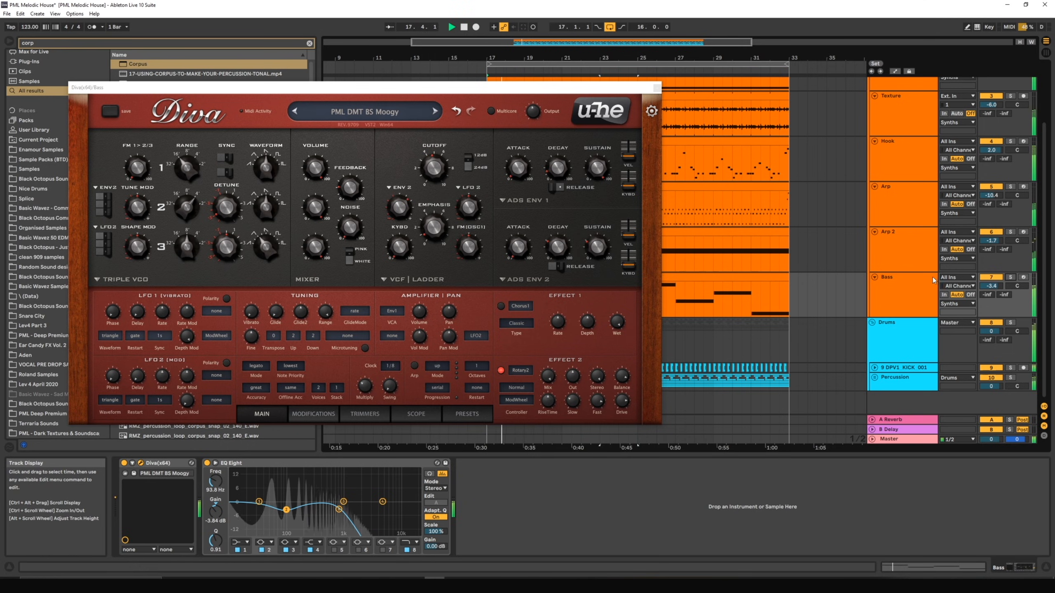
pyautogui.moveTo(991, 286); pyautogui.dragTo(991, 288)
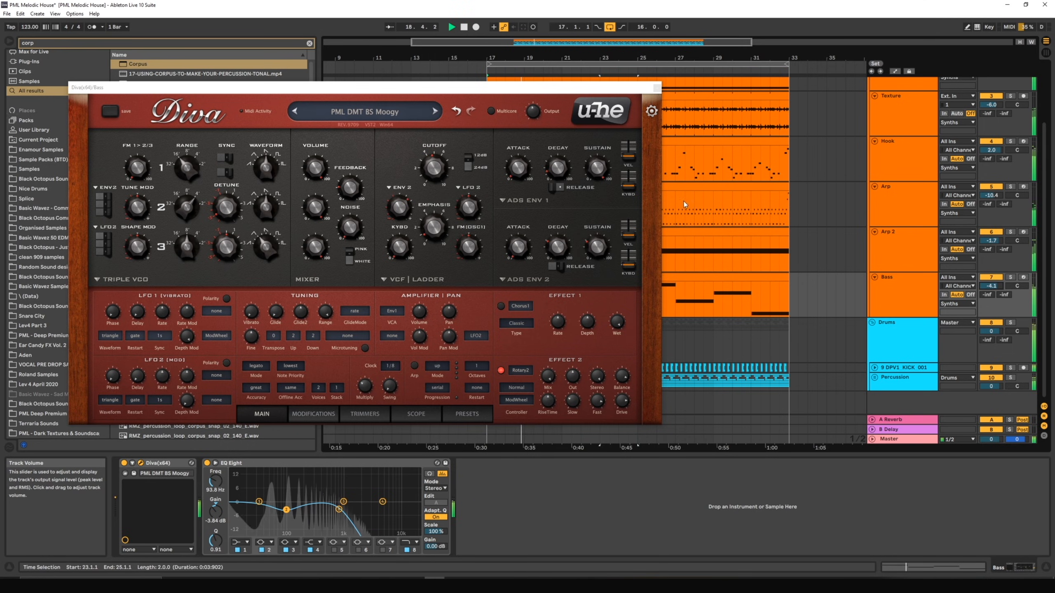
pyautogui.click(655, 88)
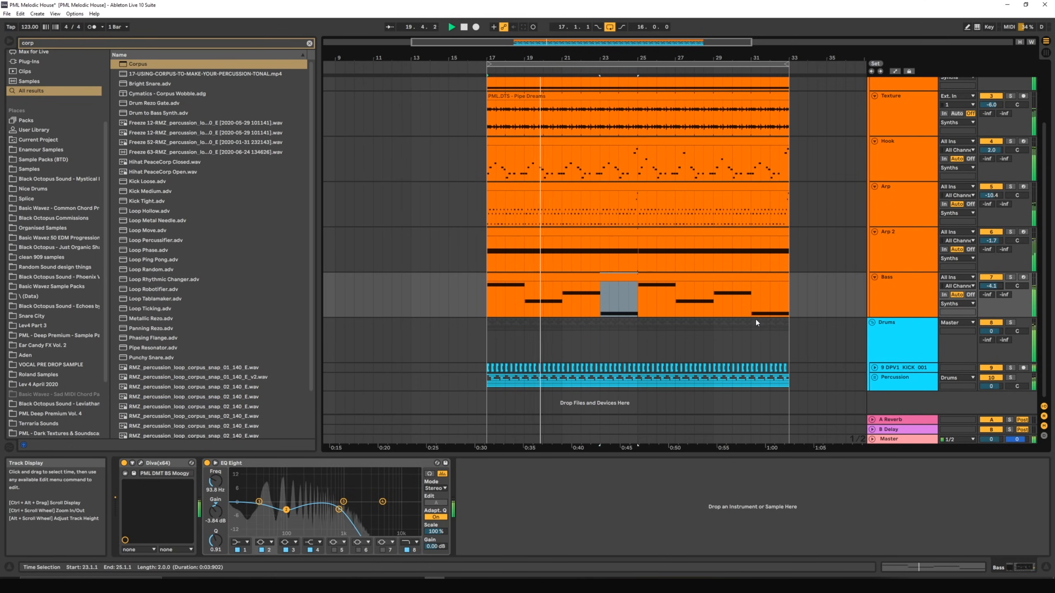
# Step: Go through the device chains of the synth tracks from Bass and the arps up to Hook, Texture and Harmonic Drone
pyautogui.scroll(3, 810, 305)
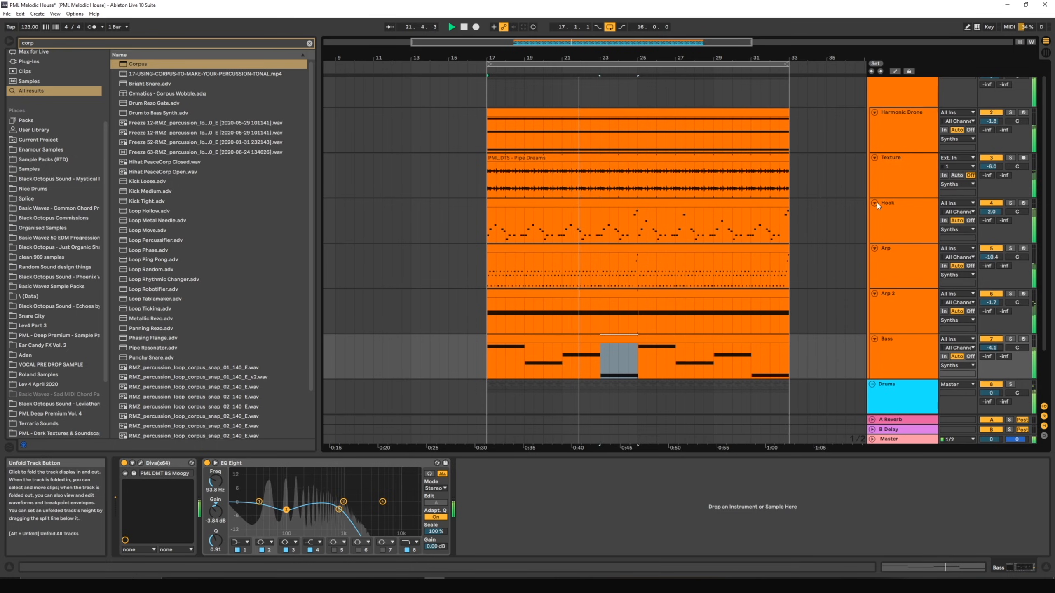
pyautogui.click(889, 313)
pyautogui.click(894, 277)
pyautogui.click(892, 150)
pyautogui.click(884, 222)
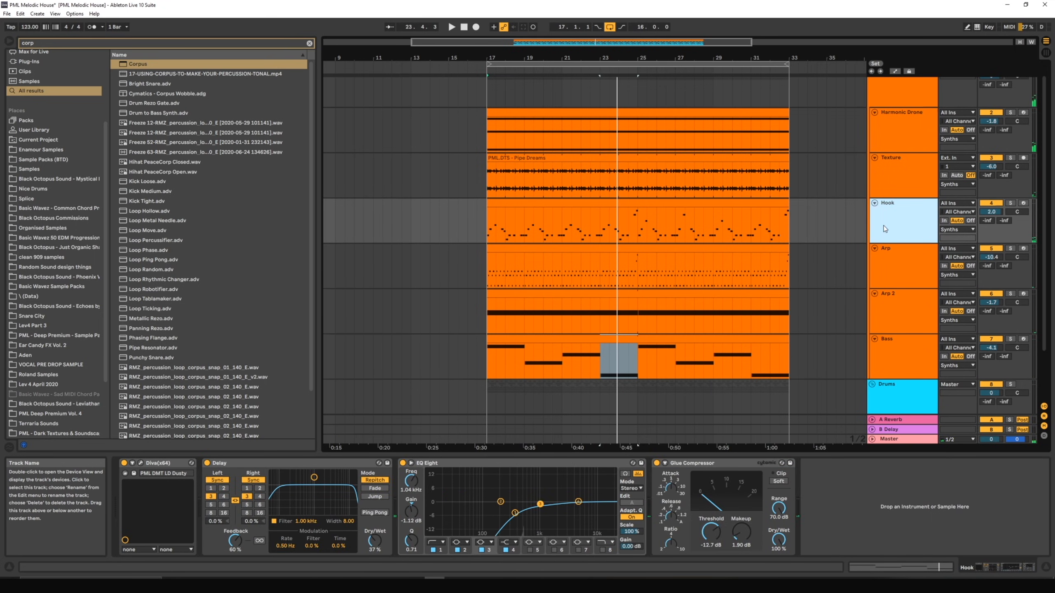
pyautogui.click(886, 270)
pyautogui.click(889, 331)
pyautogui.click(885, 349)
pyautogui.click(893, 315)
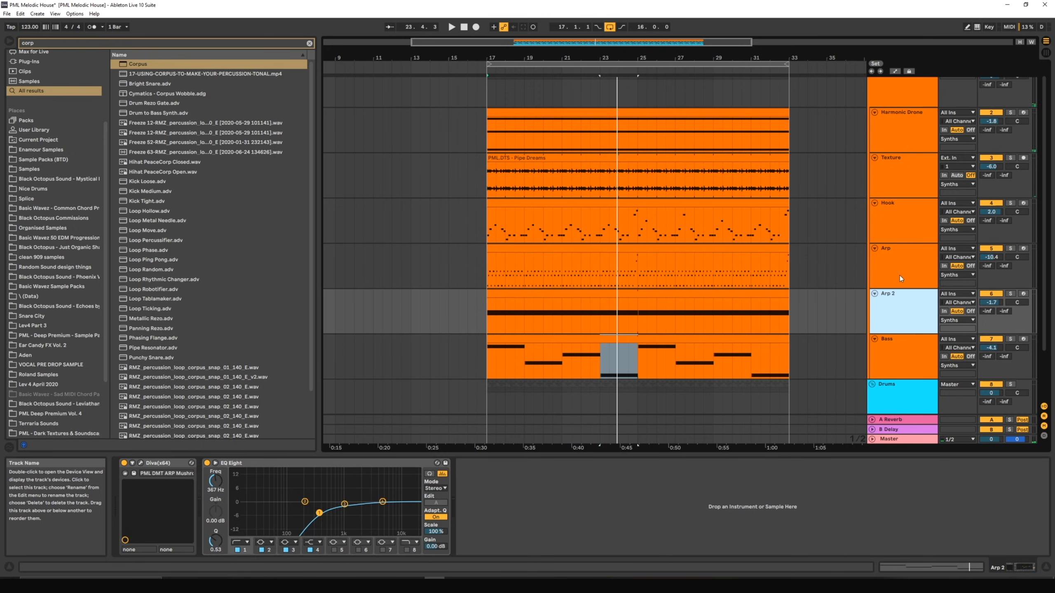
pyautogui.click(899, 268)
pyautogui.click(898, 223)
pyautogui.click(903, 170)
pyautogui.click(902, 142)
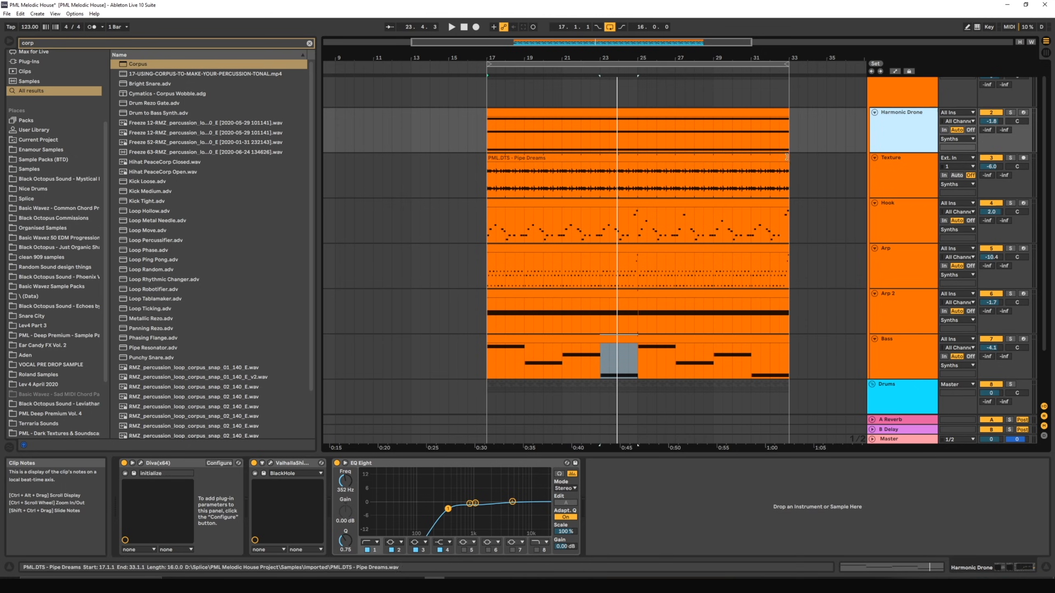
# Step: Compare the EQ Eight curves of Texture, Hook, Arp, Arp 2 and Bass to see how their frequencies are separated
pyautogui.click(910, 171)
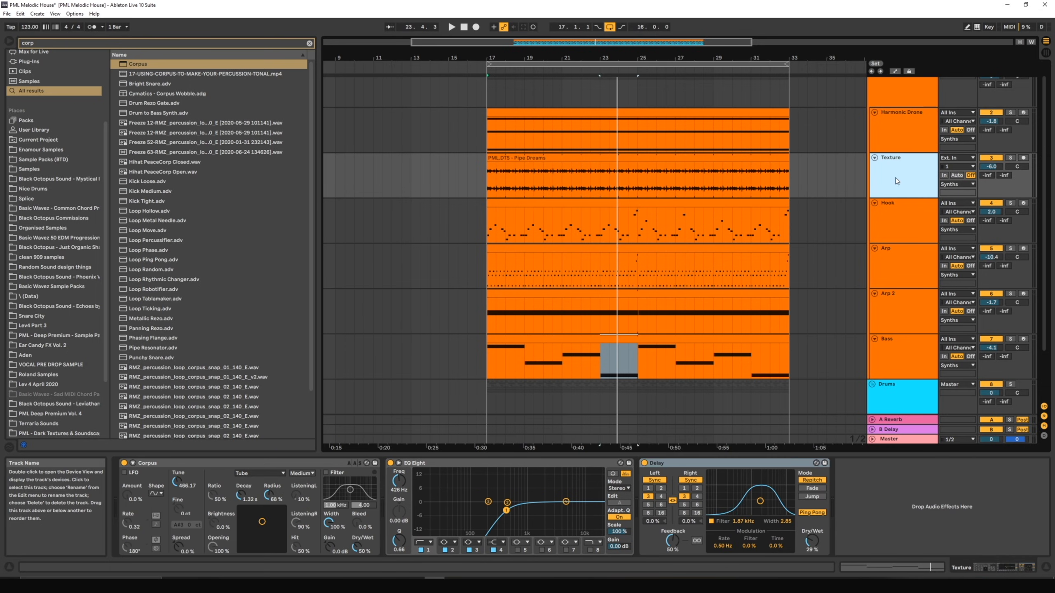
pyautogui.click(898, 234)
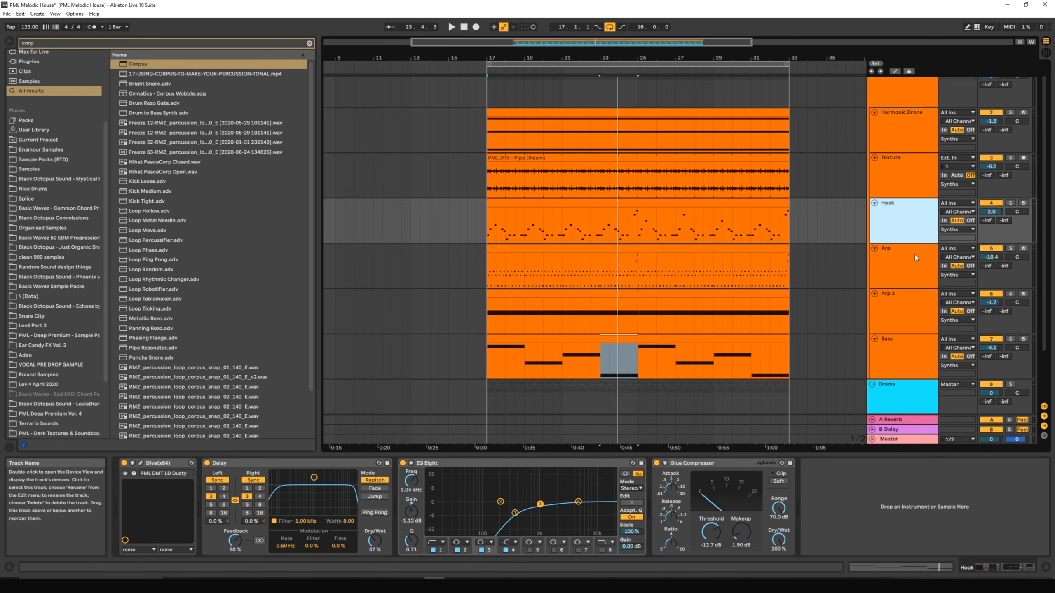
pyautogui.click(926, 265)
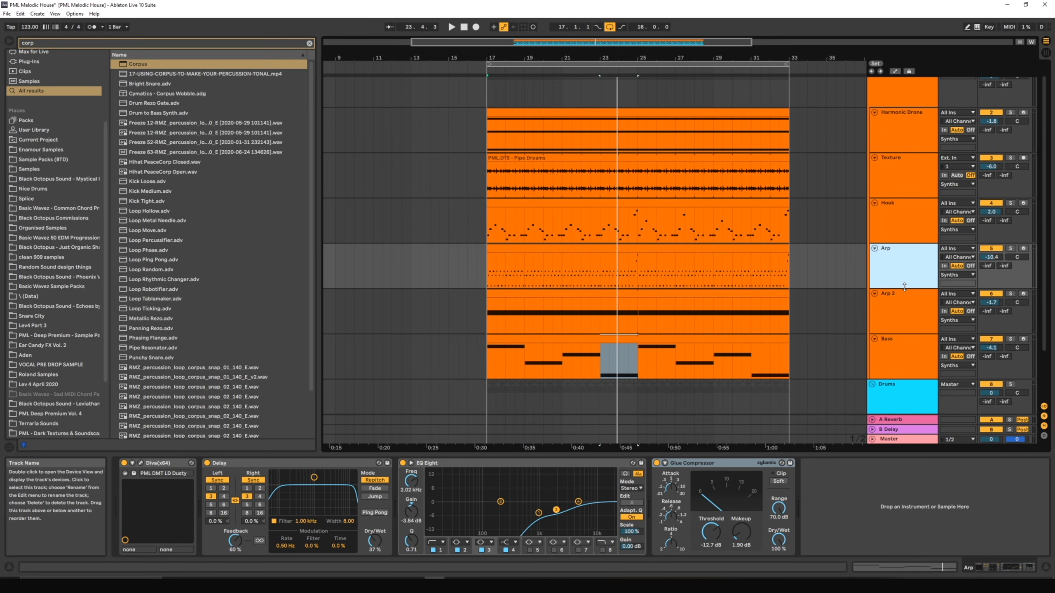
pyautogui.click(905, 313)
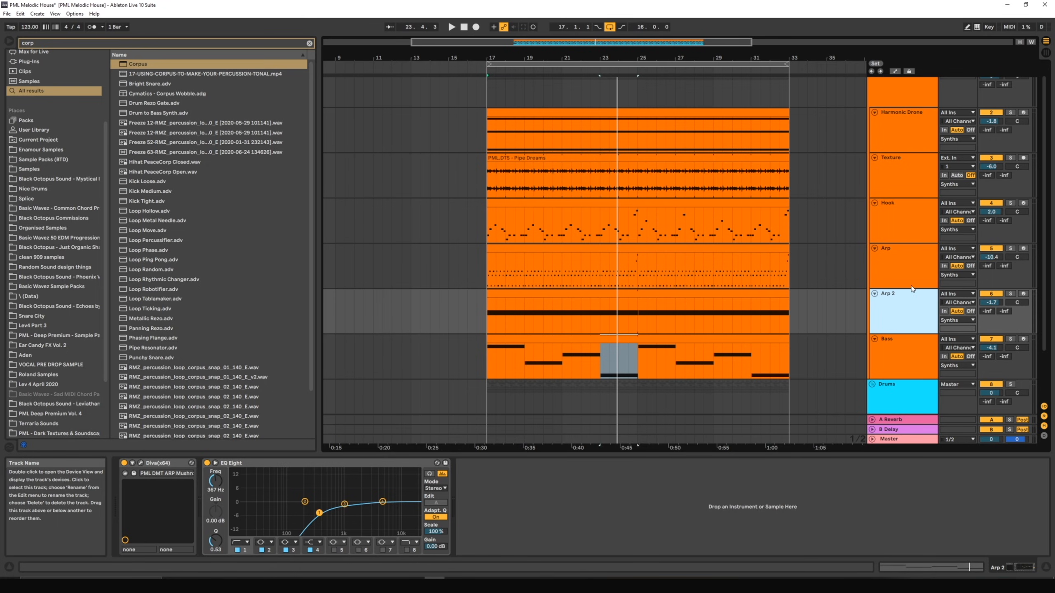
pyautogui.click(906, 276)
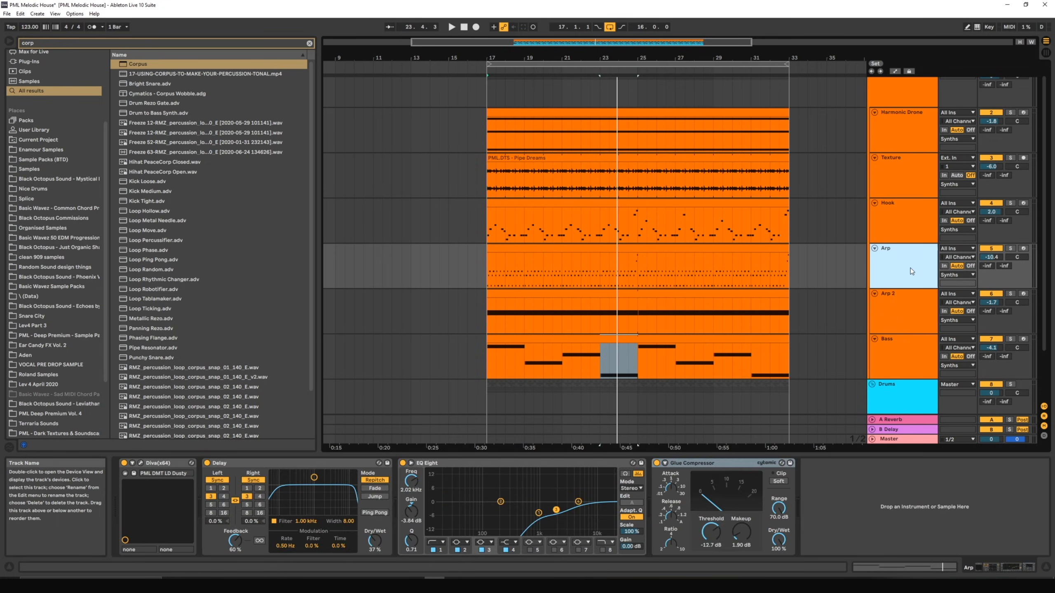
pyautogui.click(903, 314)
pyautogui.click(905, 276)
pyautogui.click(898, 307)
pyautogui.click(900, 270)
pyautogui.click(902, 307)
pyautogui.click(905, 276)
pyautogui.click(893, 356)
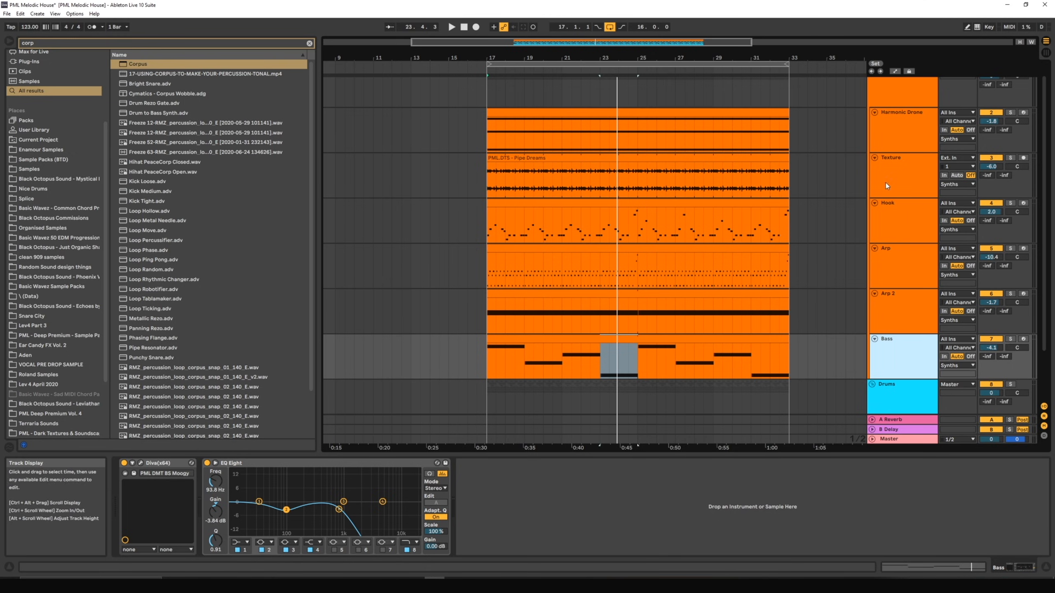
# Step: Collapse the Synths group and examine the soloed synths' spectrum during playback with SPAN on the Master track
pyautogui.scroll(1, 889, 194)
pyautogui.click(874, 80)
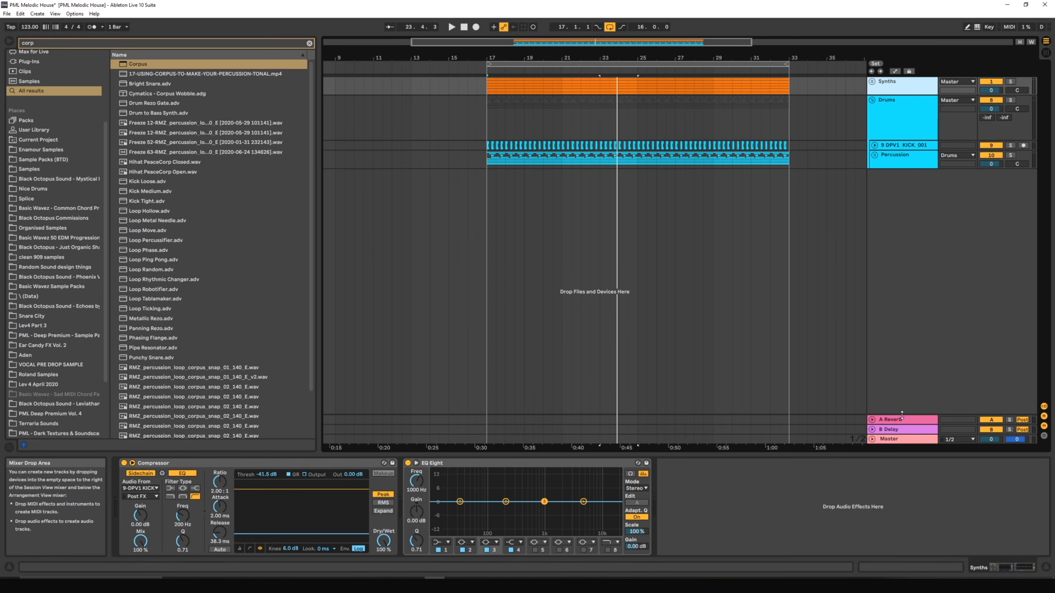
pyautogui.click(897, 442)
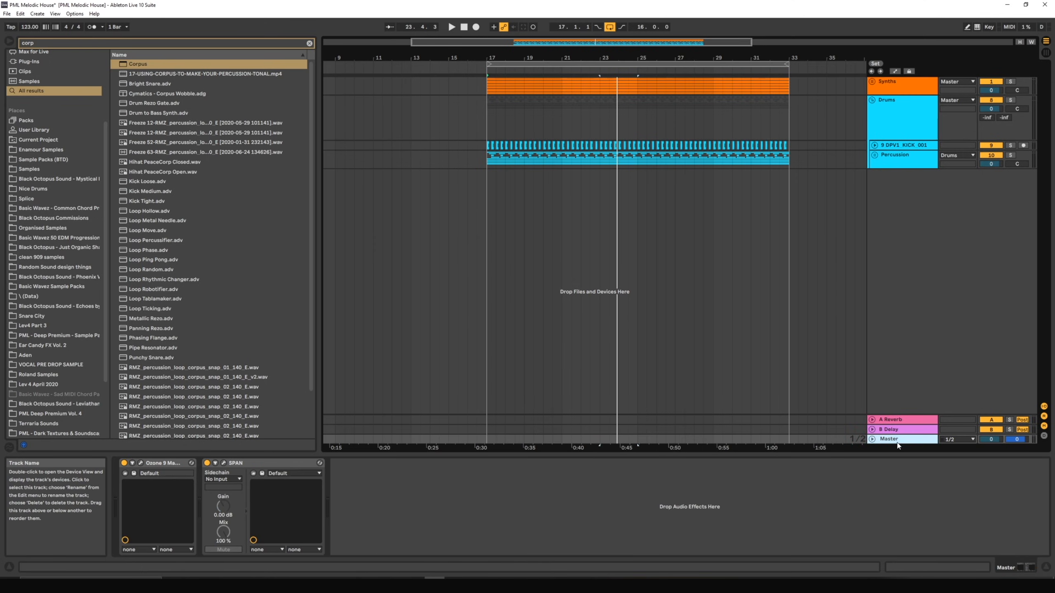
pyautogui.click(223, 462)
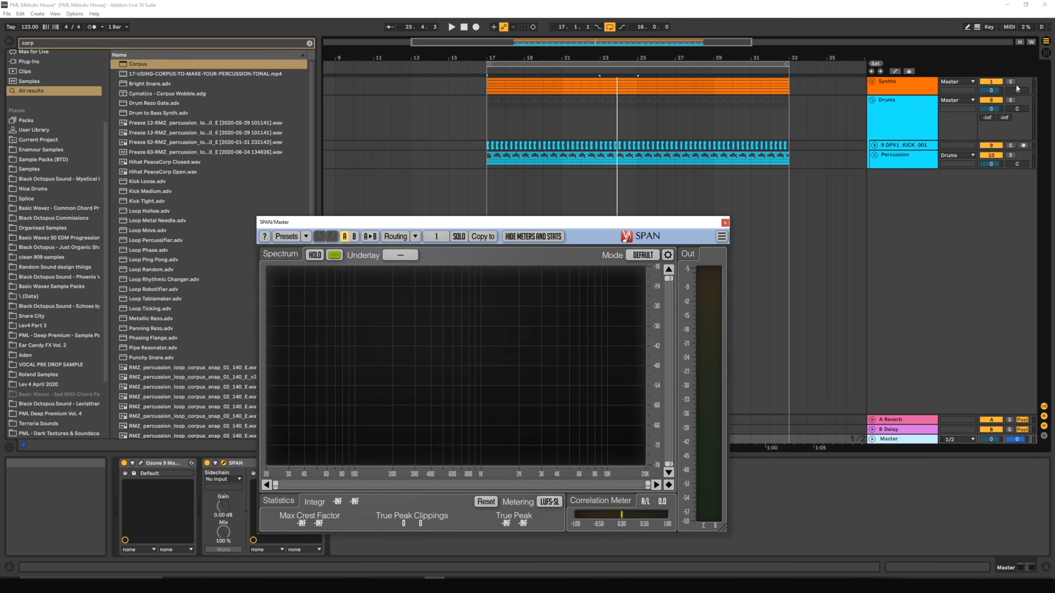
pyautogui.press('space')
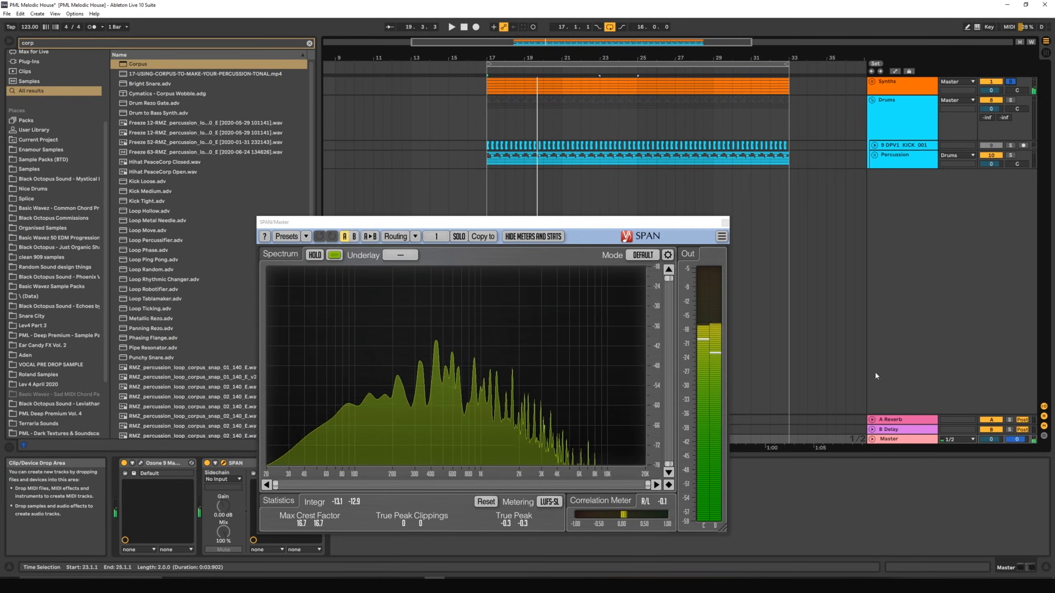
pyautogui.click(725, 222)
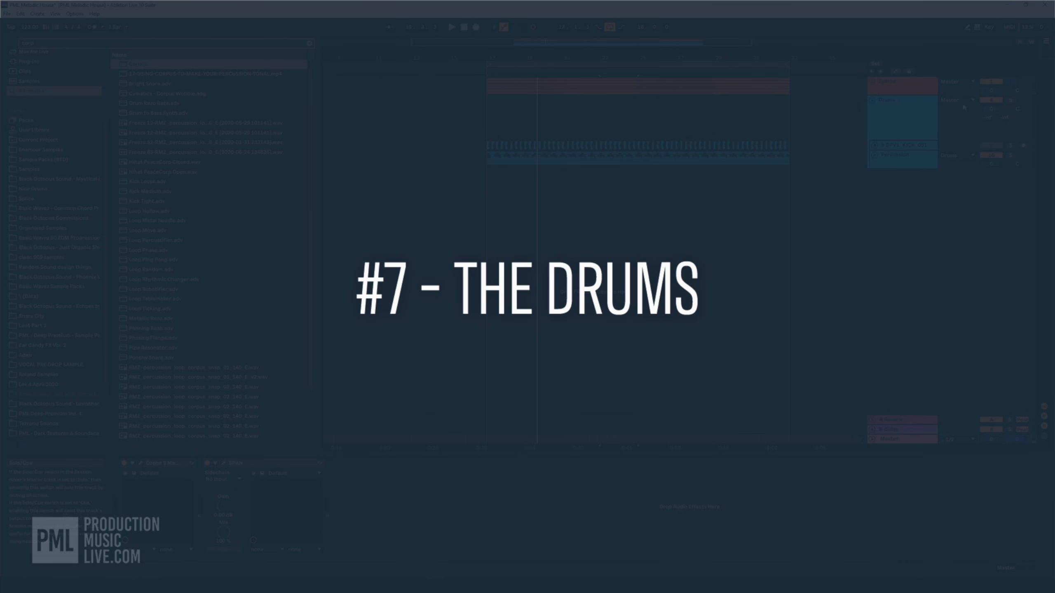
# Step: Select the Drums group, unfold the Percussion group and expand the DPV1_KICK_001 track
pyautogui.click(899, 117)
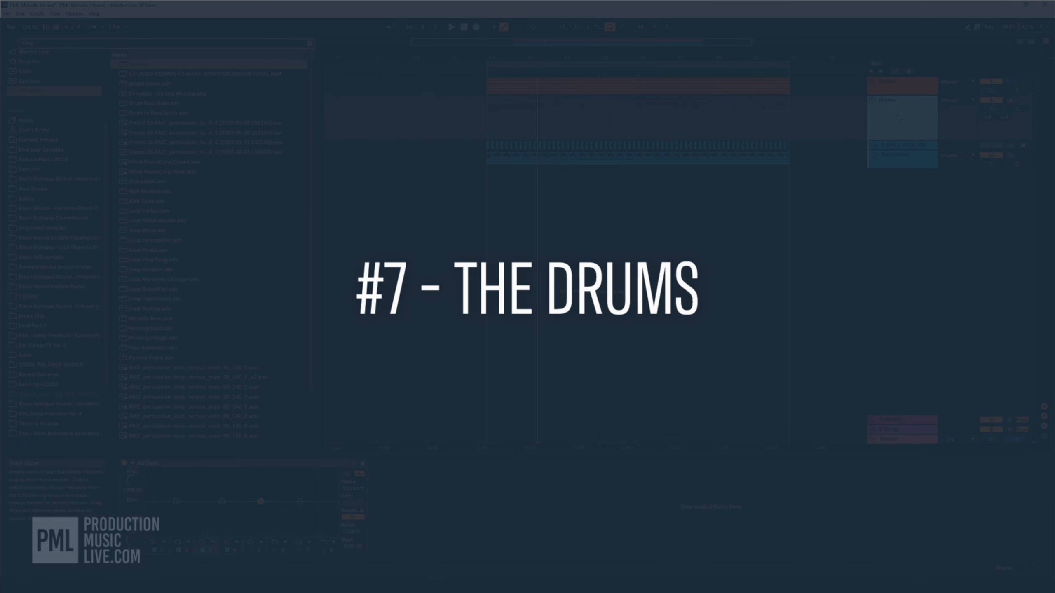
pyautogui.click(877, 162)
pyautogui.click(885, 170)
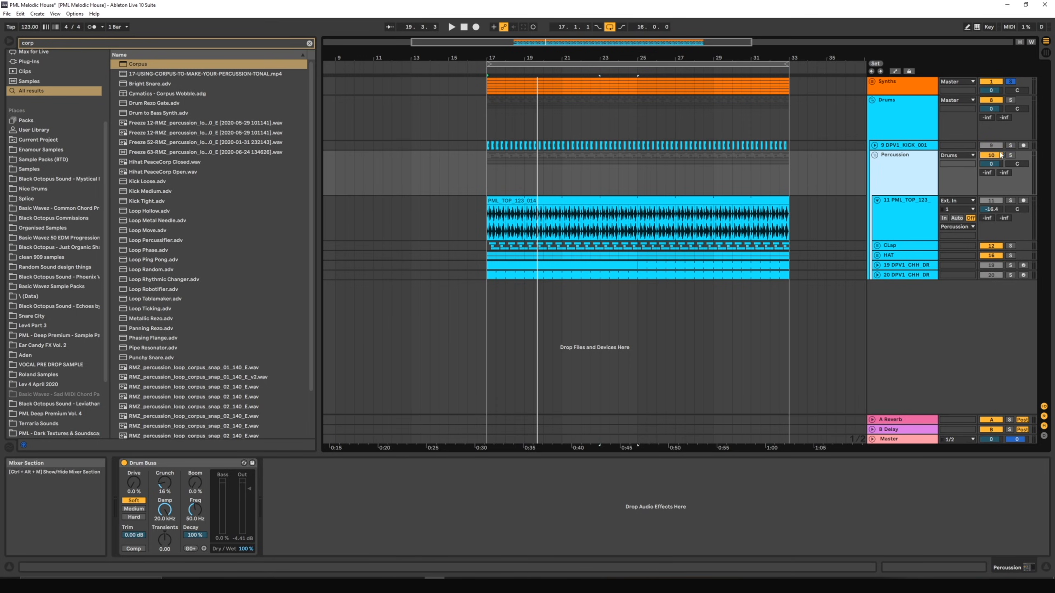
pyautogui.click(914, 146)
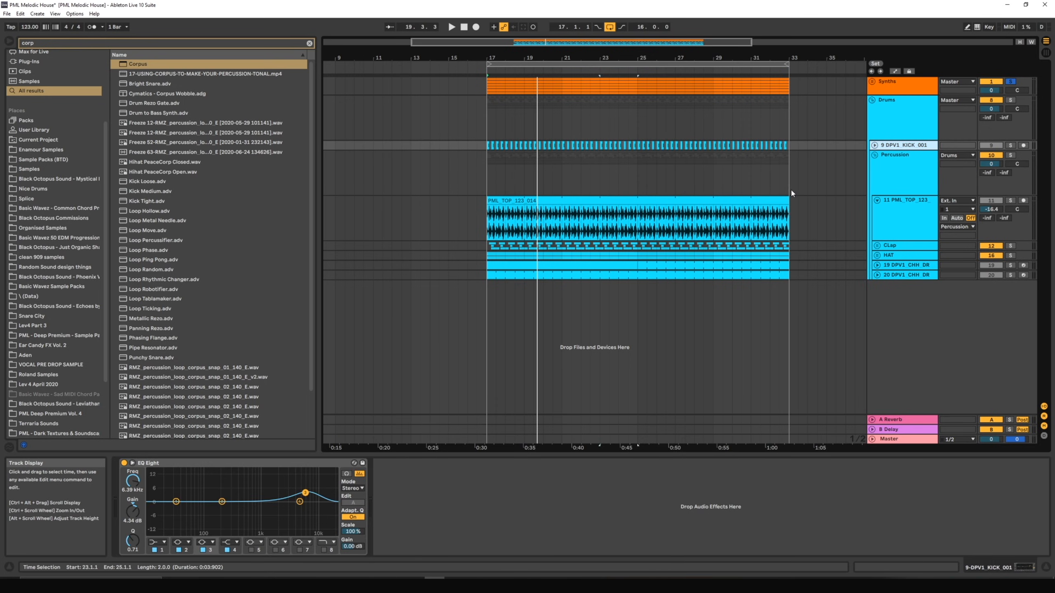
pyautogui.click(875, 146)
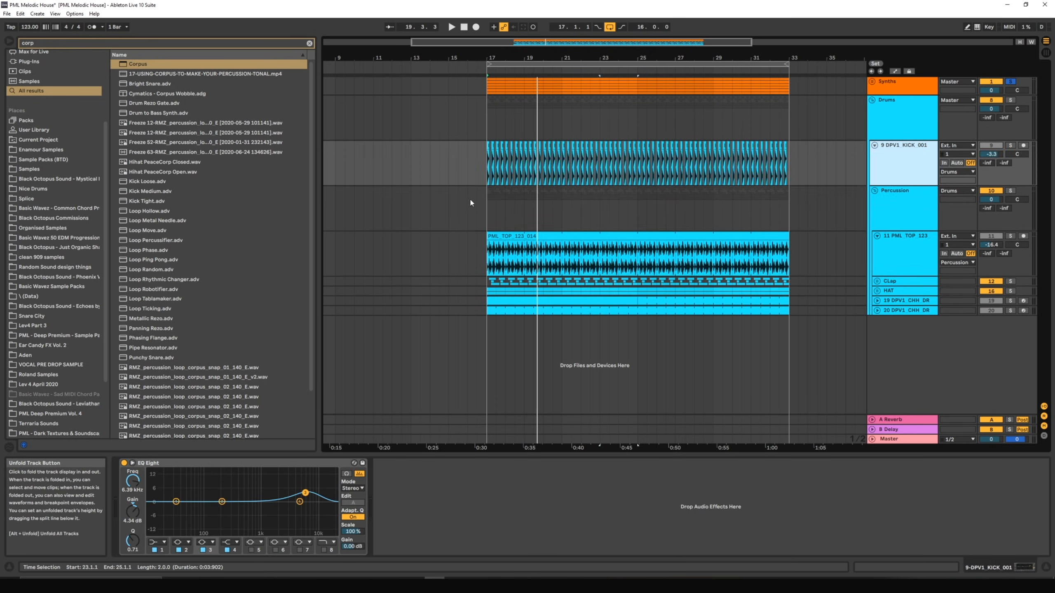
# Step: Fold and mute the Percussion group and show the individual kick clips at bar 17 in close-up
pyautogui.click(485, 166)
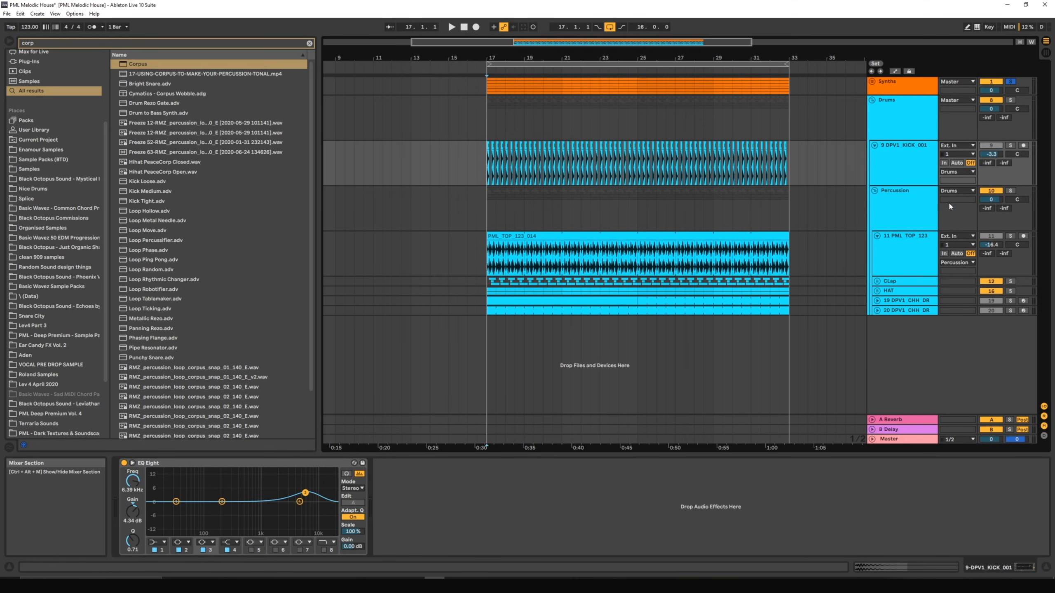
pyautogui.click(875, 191)
pyautogui.click(872, 163)
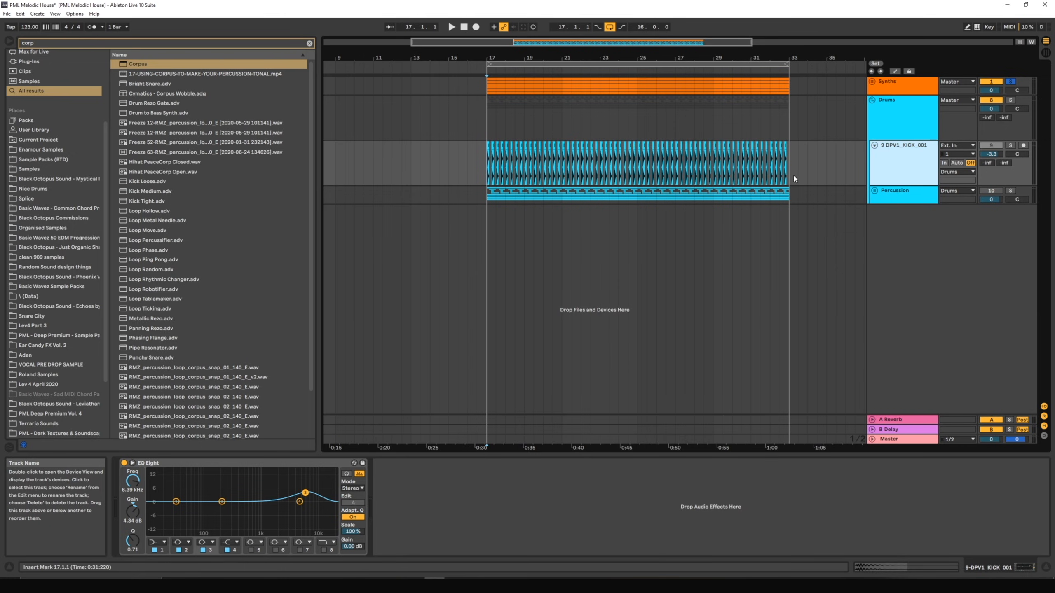
pyautogui.click(486, 169)
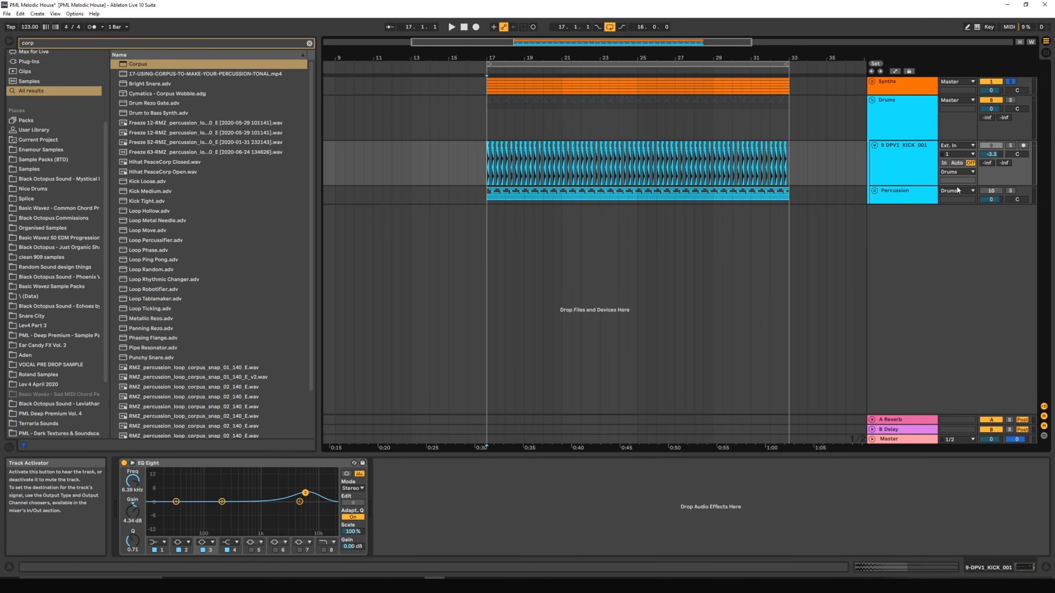
pyautogui.moveTo(420, 42); pyautogui.dragTo(440, 130)
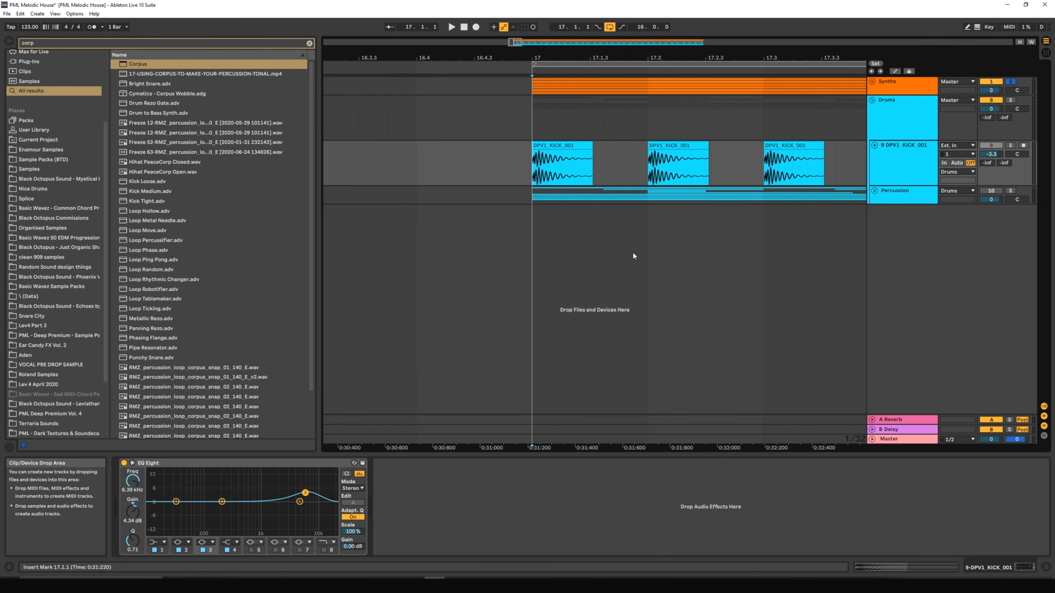
# Step: Search the PML - Deep Premium sample folder for "kick", expand the KICK folder and preview DPV1_KICK_001.wav
pyautogui.scroll(-3, 51, 386)
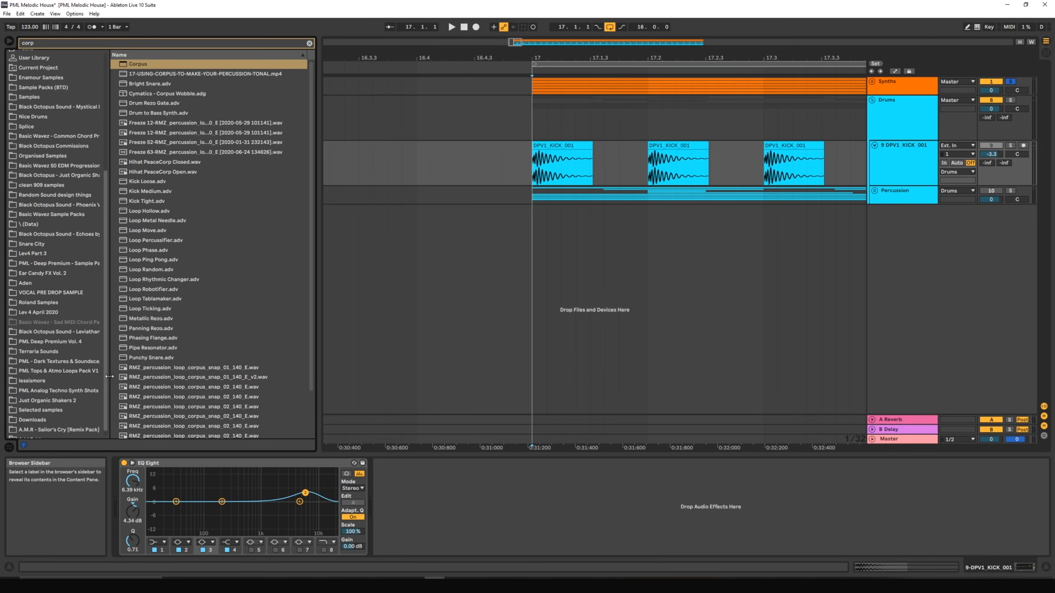
pyautogui.scroll(-1, 46, 375)
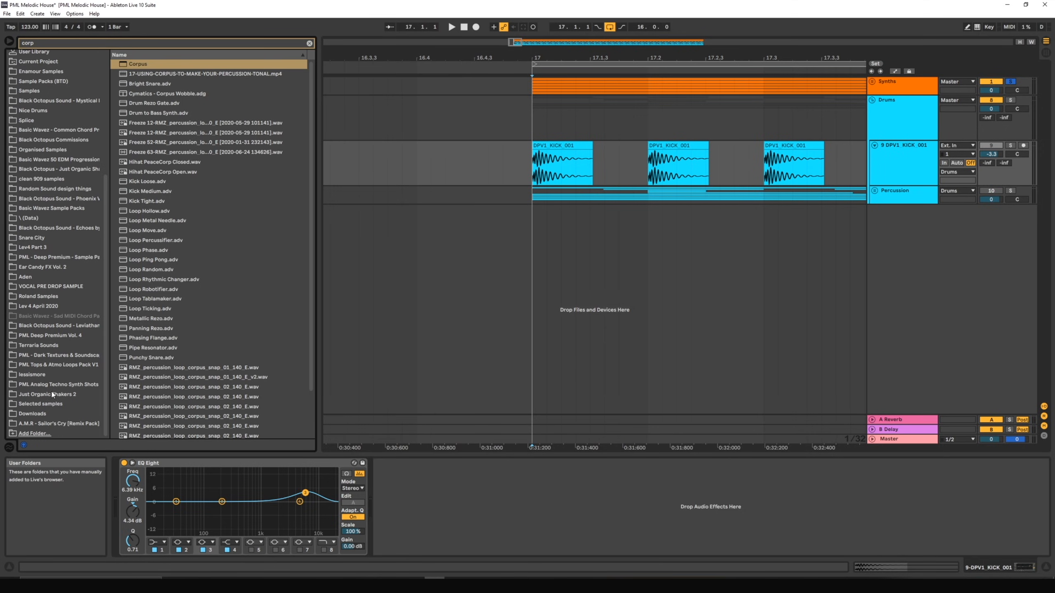
pyautogui.click(58, 257)
pyautogui.click(115, 65)
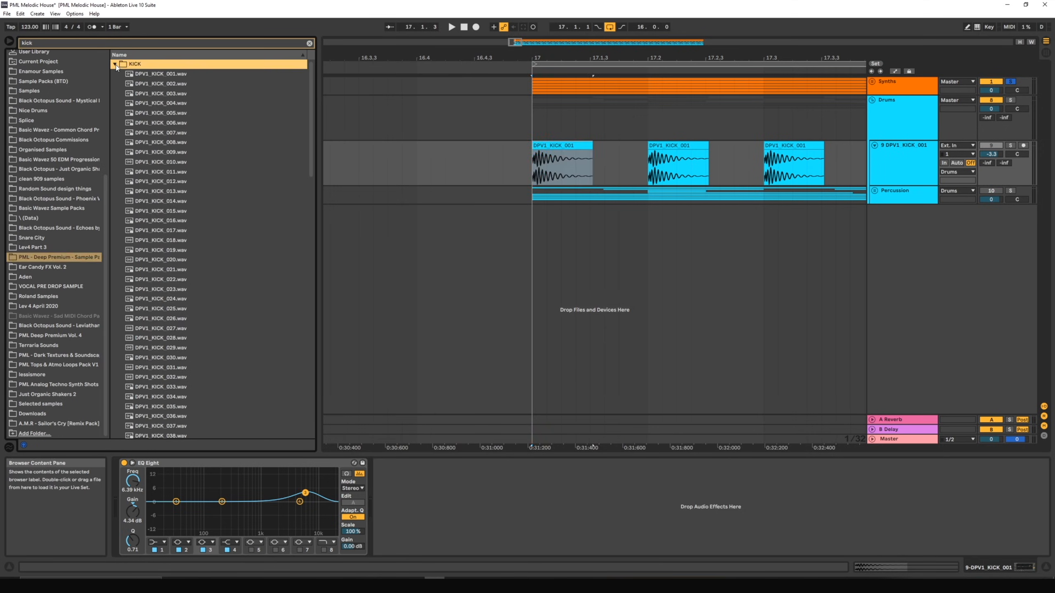
pyautogui.click(169, 74)
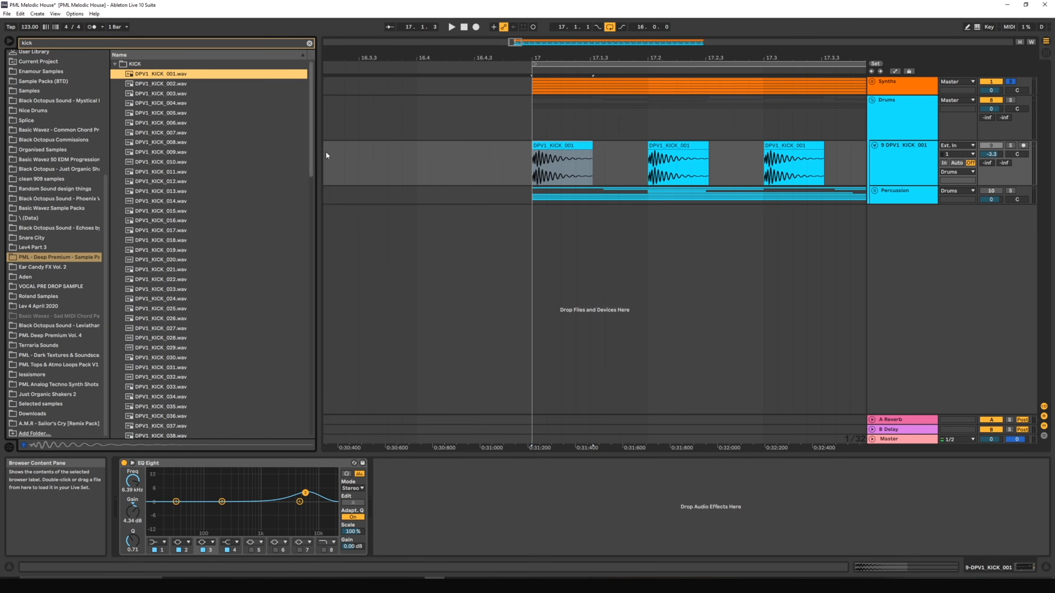
# Step: Solo the DPV1_KICK_001 track together with the Synths group and play the arrangement from bar 17
pyautogui.click(531, 181)
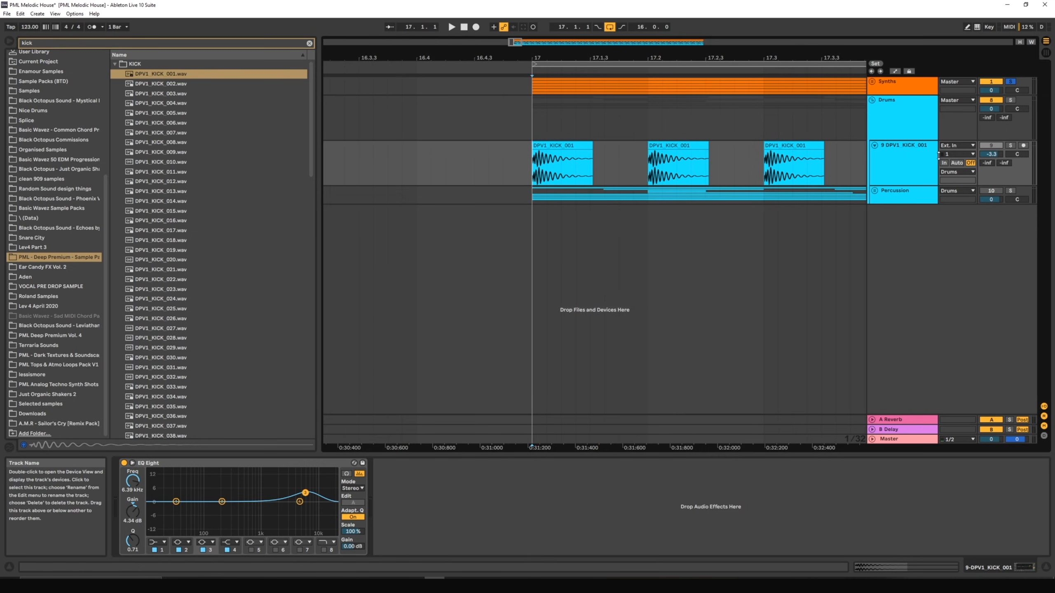
pyautogui.click(930, 181)
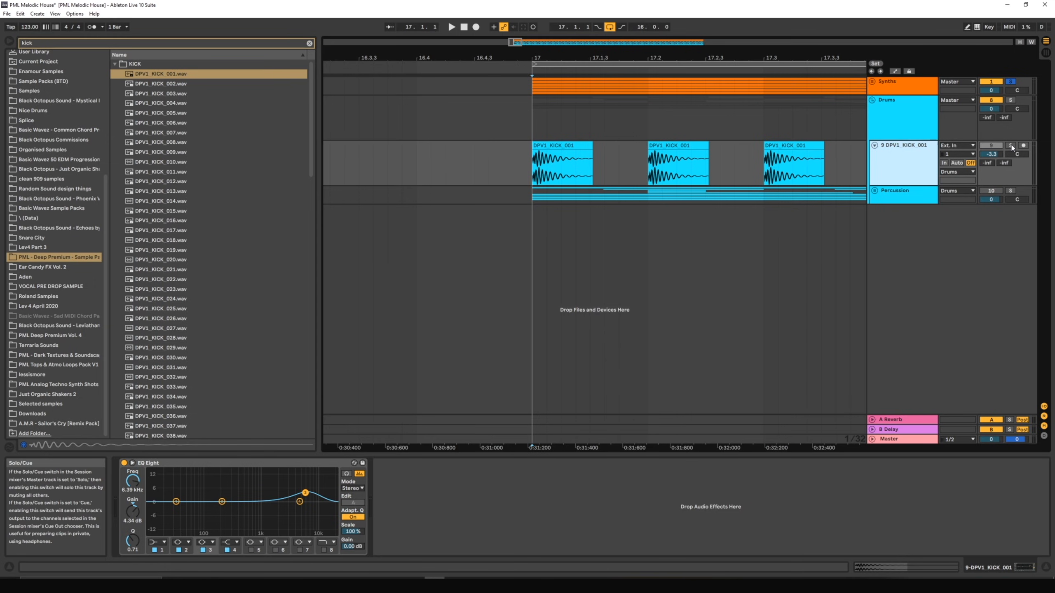
pyautogui.click(1010, 146)
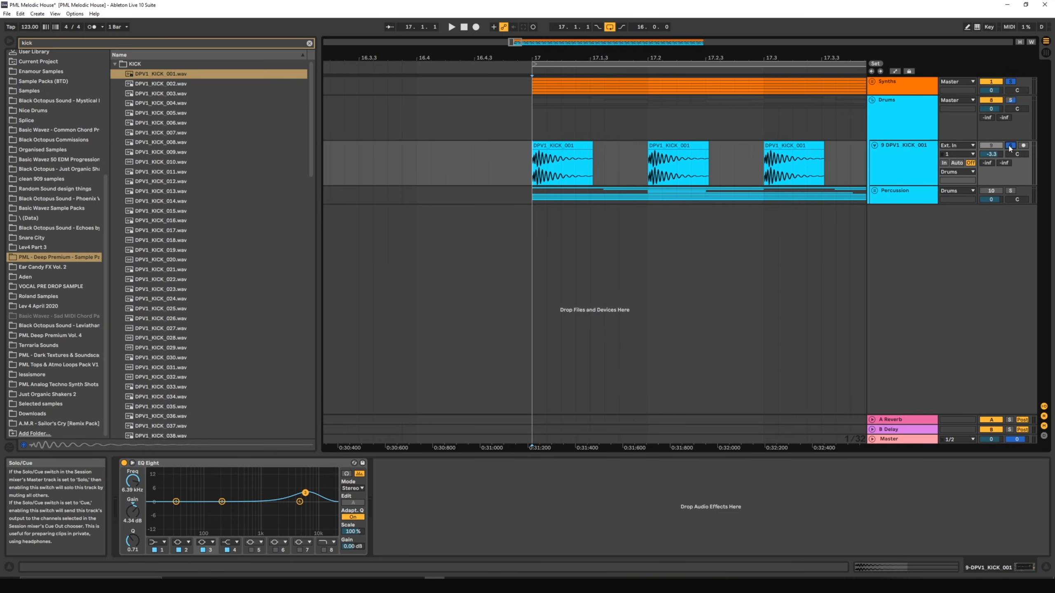
pyautogui.press('space')
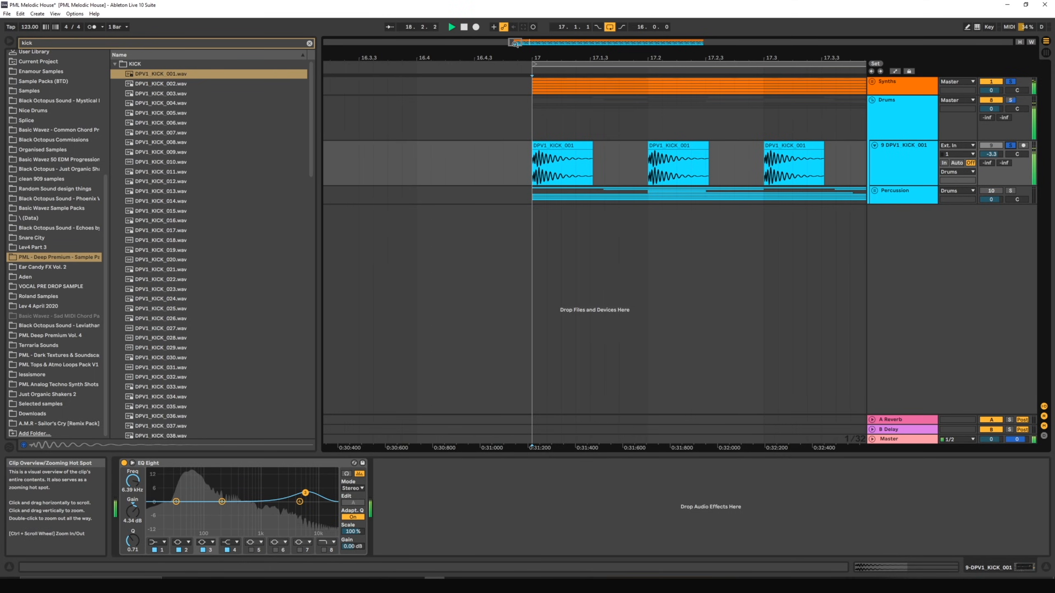
pyautogui.moveTo(565, 58); pyautogui.dragTo(457, 31)
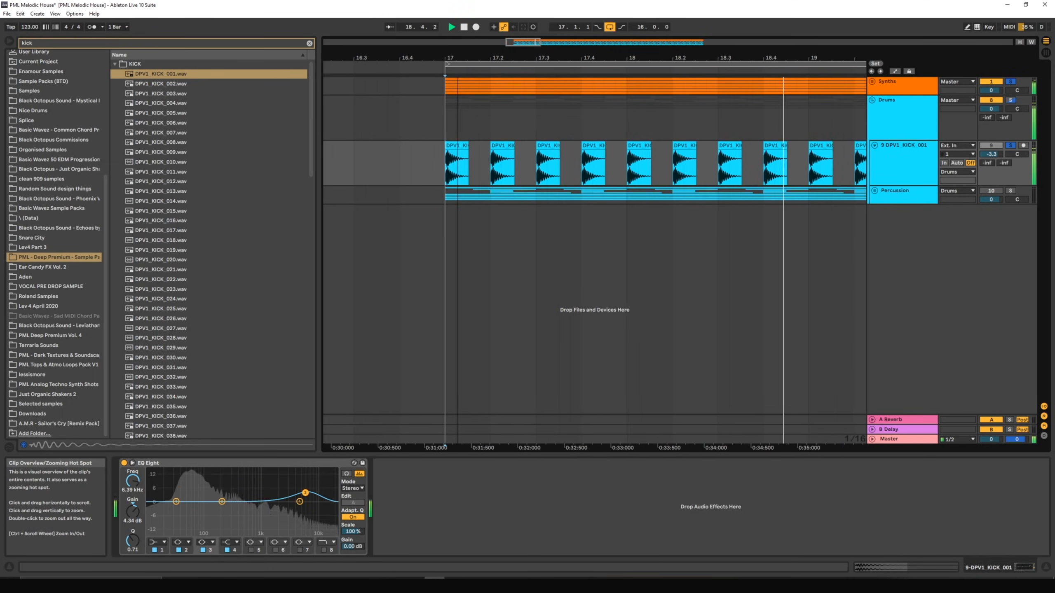
# Step: Boost the high band of the kick's EQ Eight to about 6.3 dB at 6.39 kHz while listening to it
pyautogui.click(306, 493)
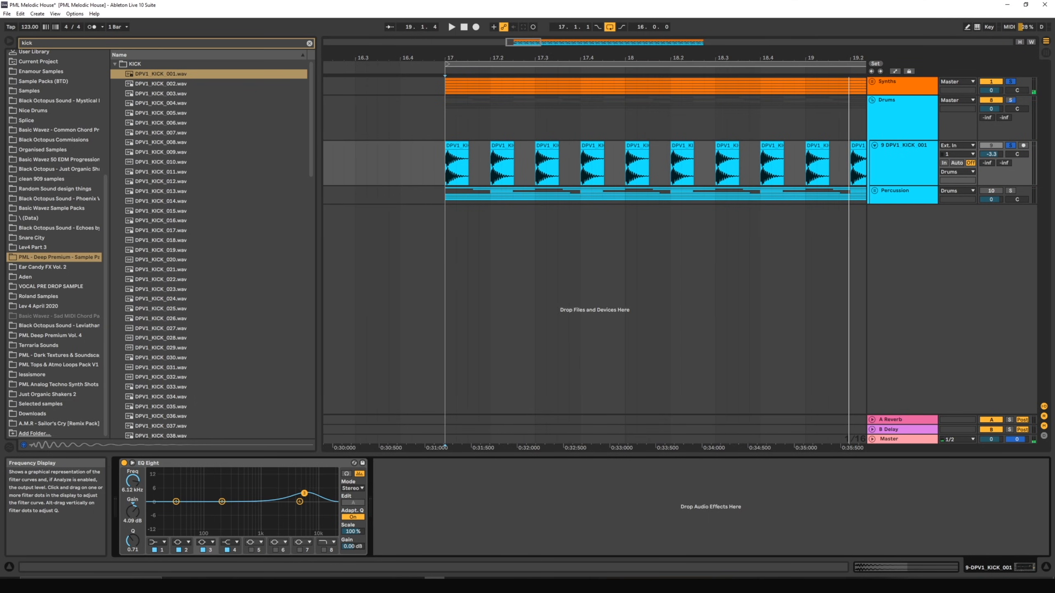
pyautogui.press('space')
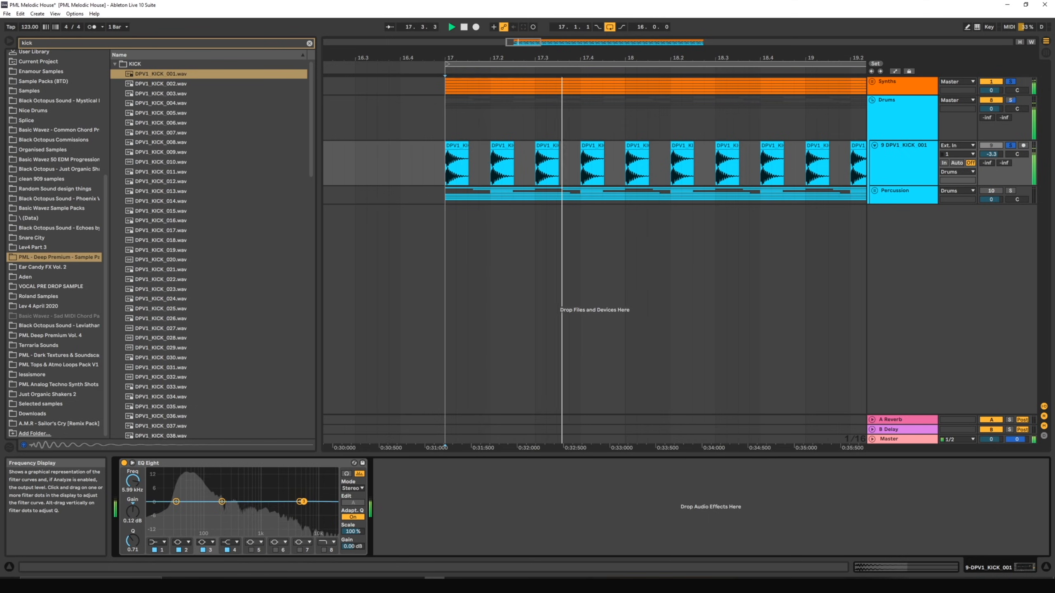
pyautogui.moveTo(304, 503); pyautogui.dragTo(306, 489)
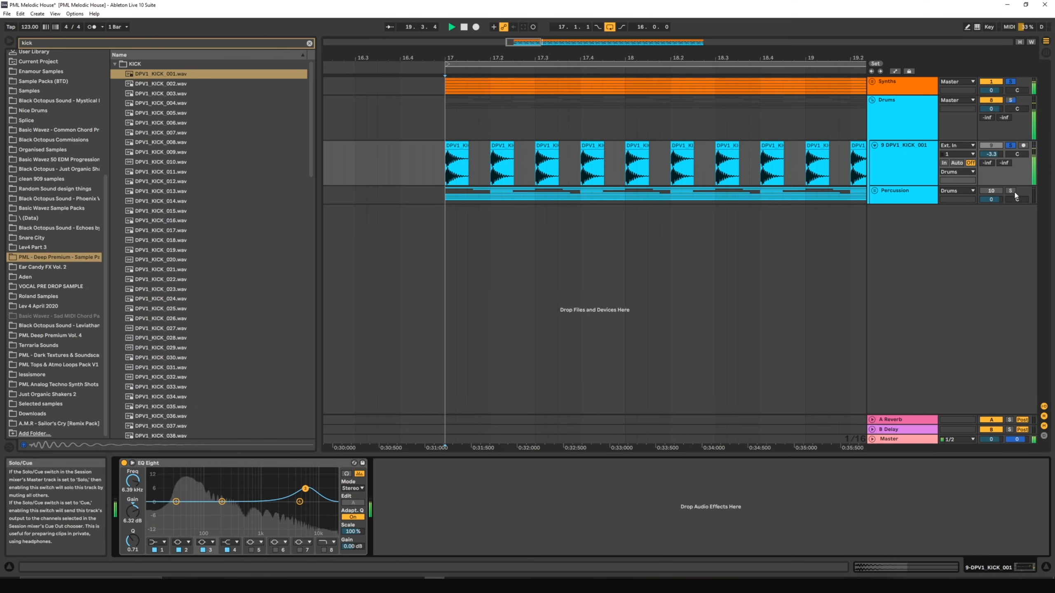
# Step: Unfold and reactivate the Percussion group, select the PML_TOP_123 track and show its clip from bar 17 in close-up
pyautogui.click(875, 190)
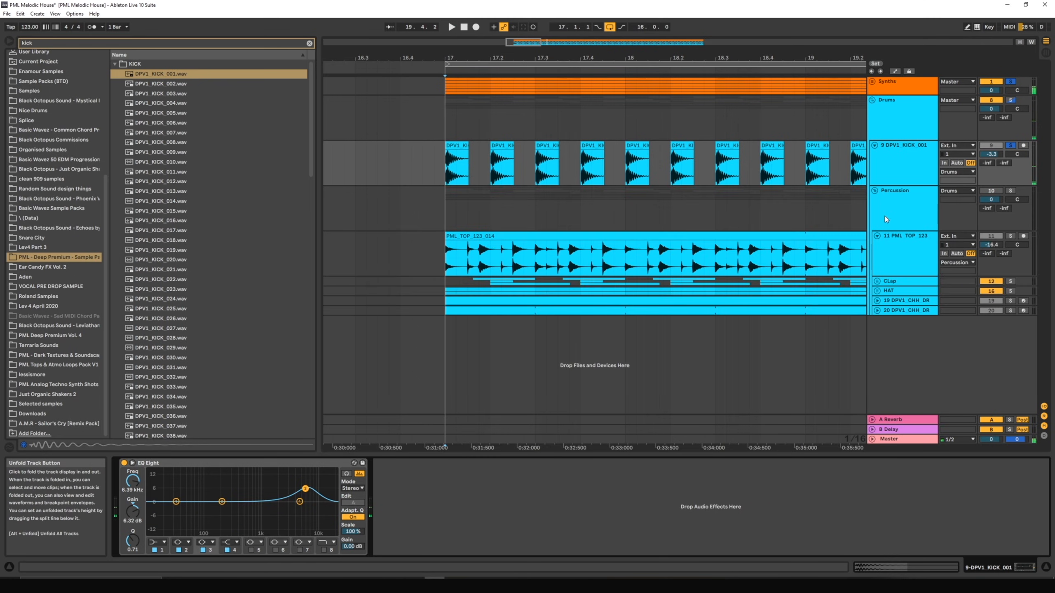
pyautogui.click(894, 250)
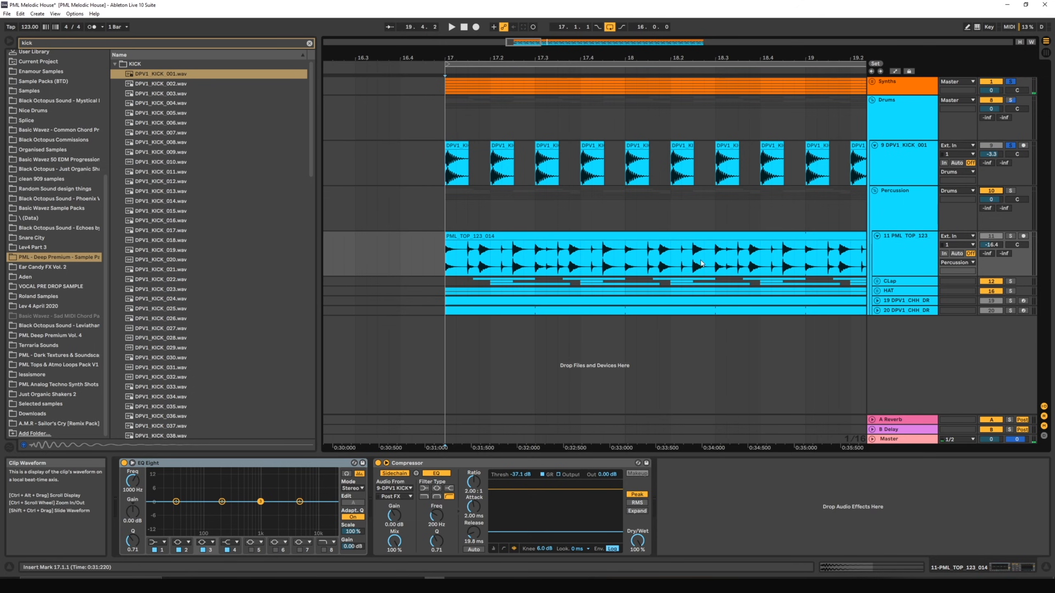
pyautogui.moveTo(525, 42); pyautogui.dragTo(523, 76)
pyautogui.click(373, 253)
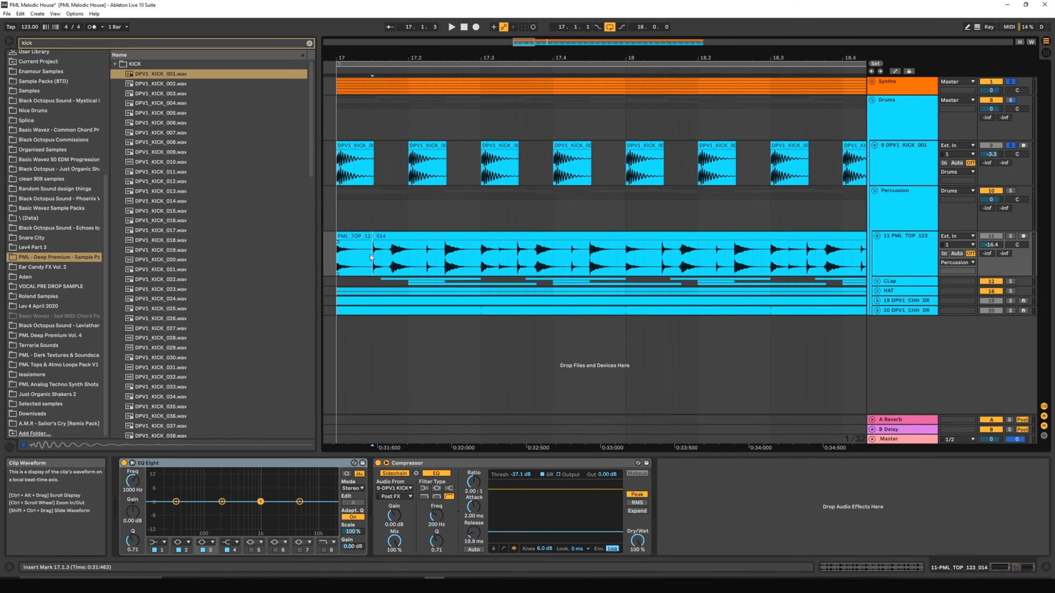
# Step: Search the PML Tops & Atmo Loops Pack V1 folder for "pml top 123", expand TOPS LOOPS and select PML_TOP_123_014.wav
pyautogui.click(92, 41)
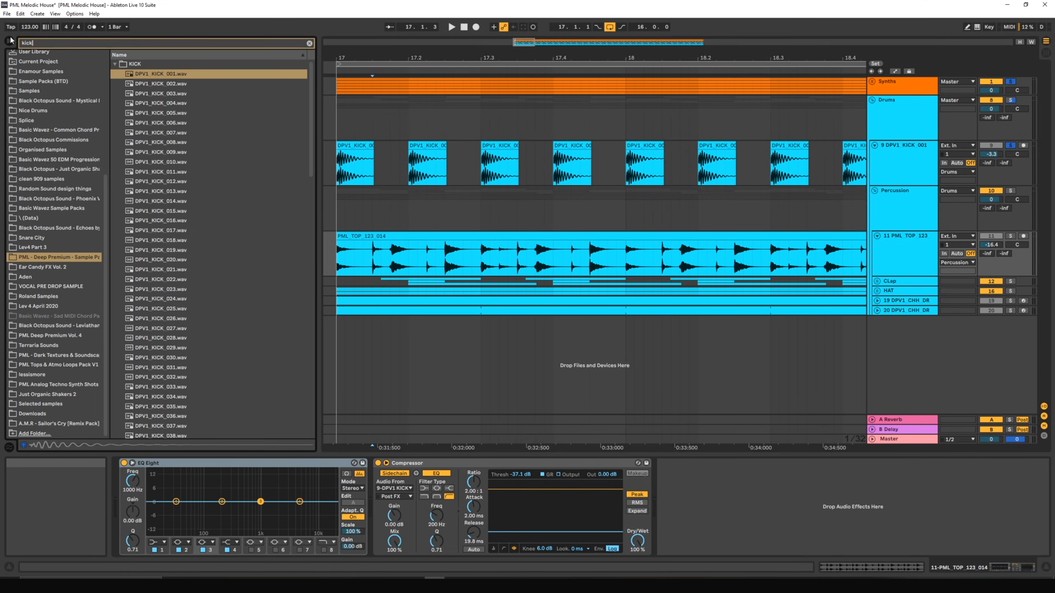
pyautogui.write('pml top 123')
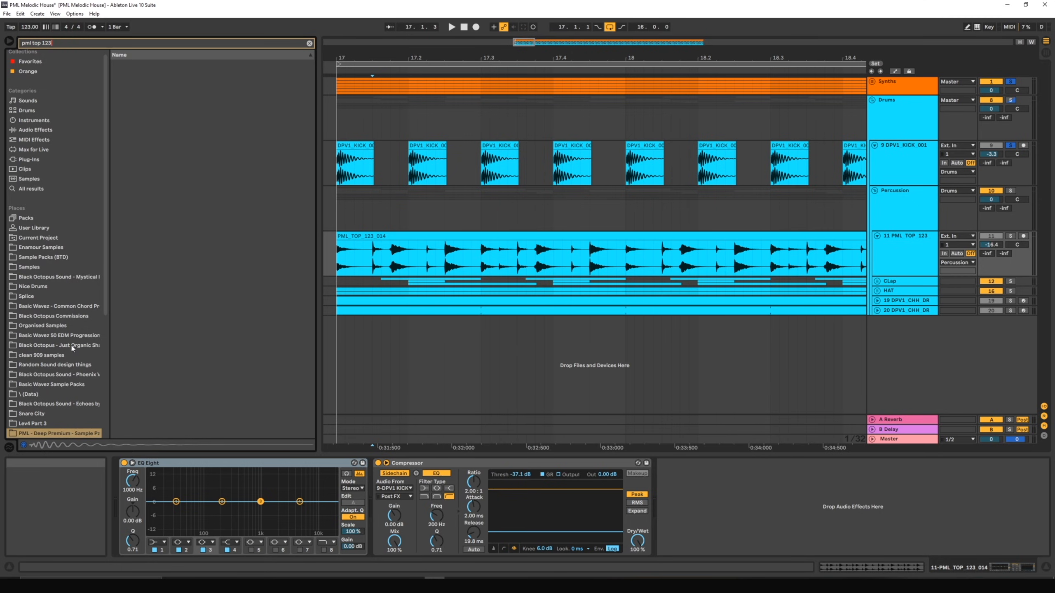
pyautogui.scroll(-5, 71, 345)
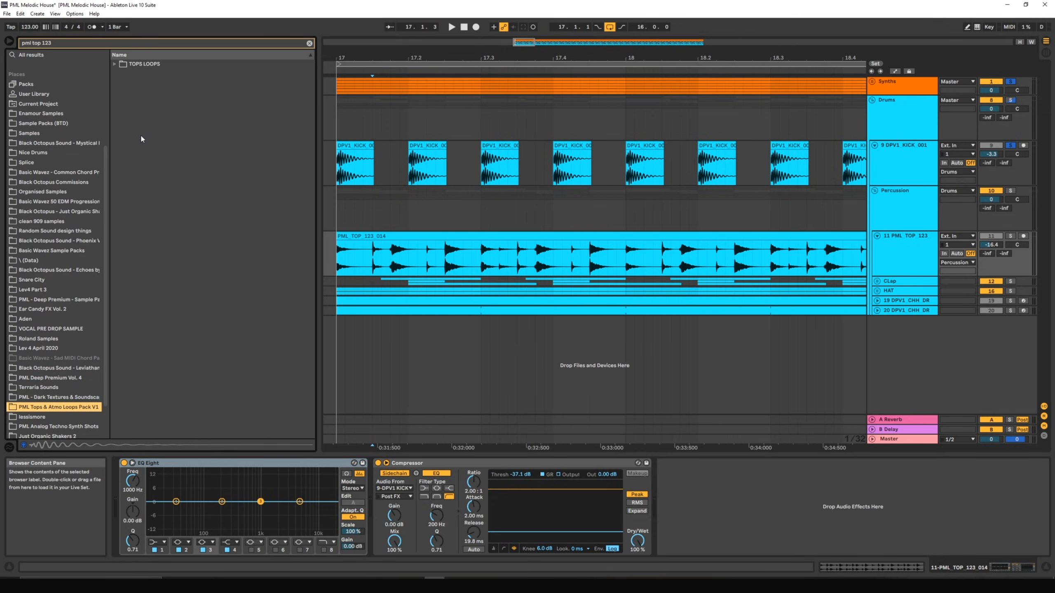
pyautogui.click(115, 65)
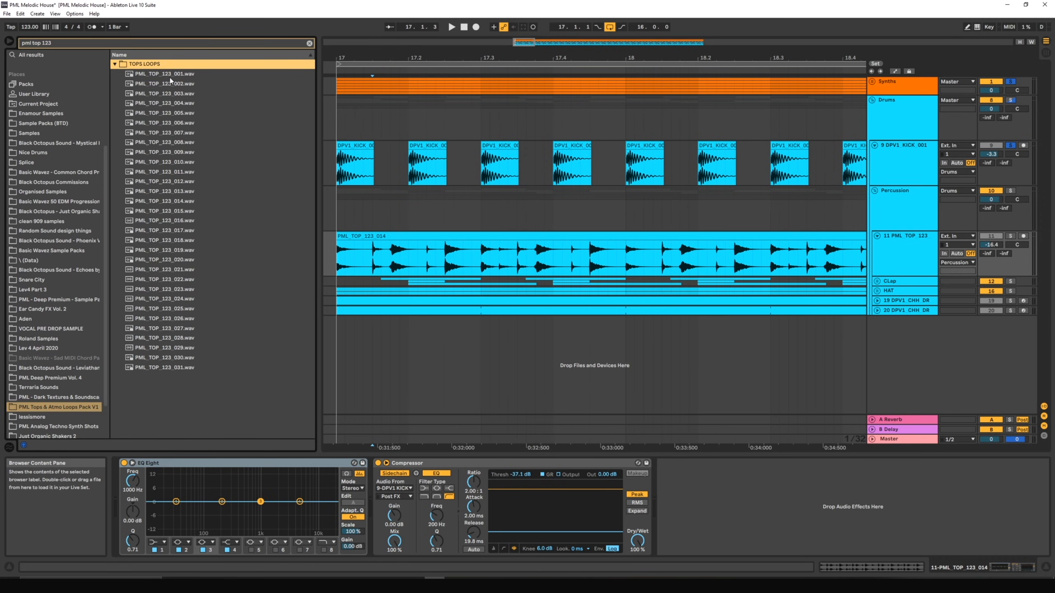
pyautogui.click(177, 202)
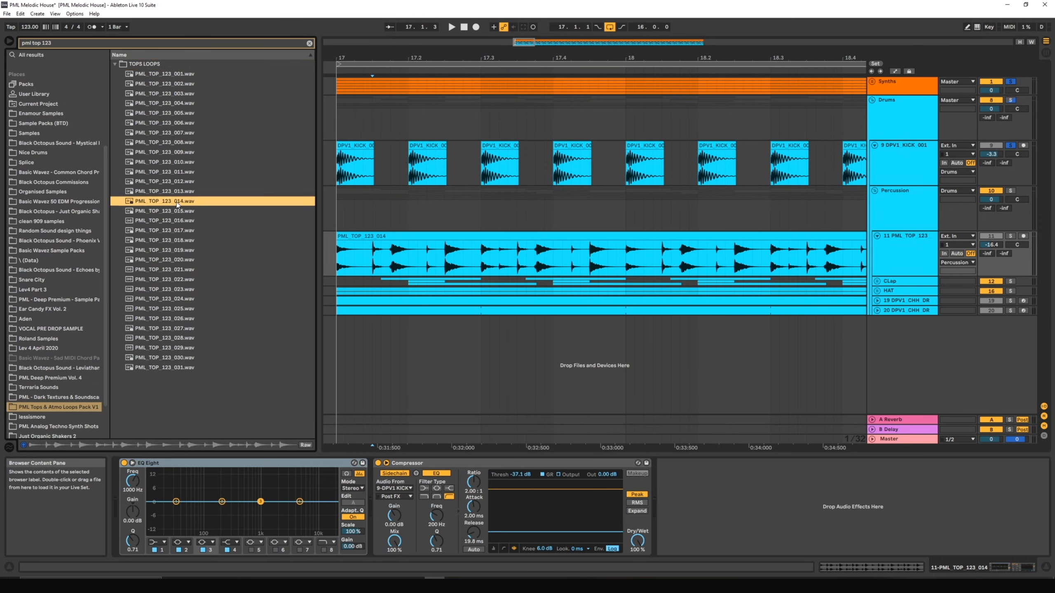
# Step: Solo the PML_TOP_123 track and play it, adding the kick track to the solo and replaying from bar 17
pyautogui.click(389, 249)
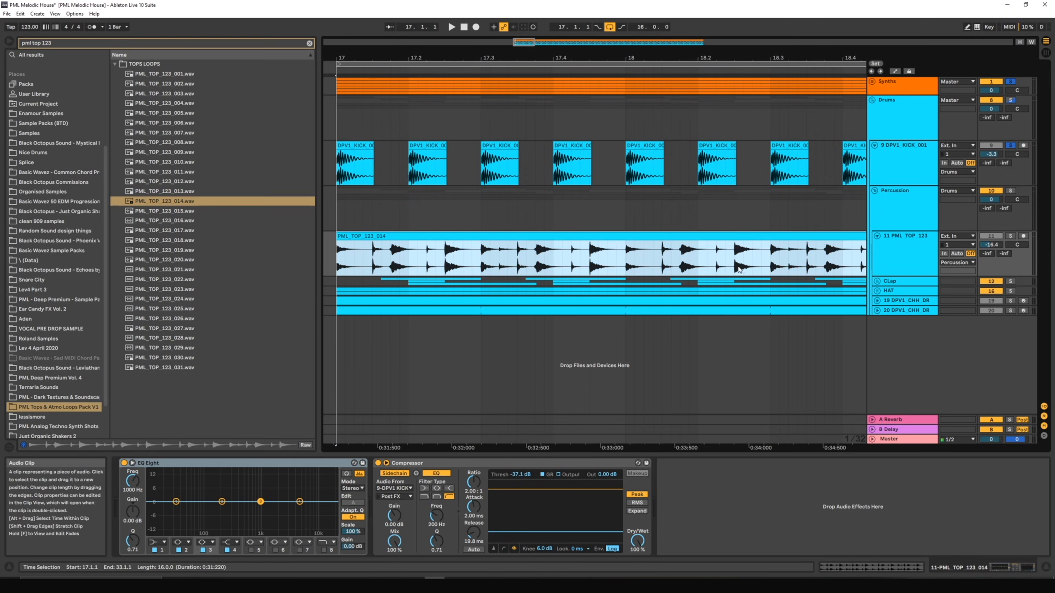
pyautogui.click(1013, 237)
pyautogui.press('space')
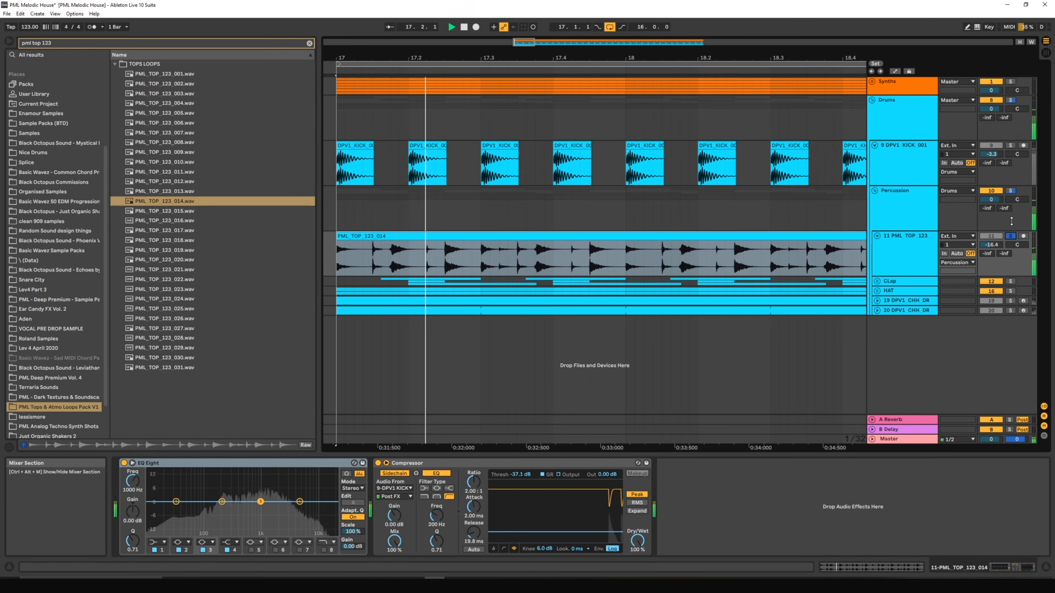
pyautogui.keyDown('ctrl'); pyautogui.click(1011, 145); pyautogui.keyUp('ctrl')
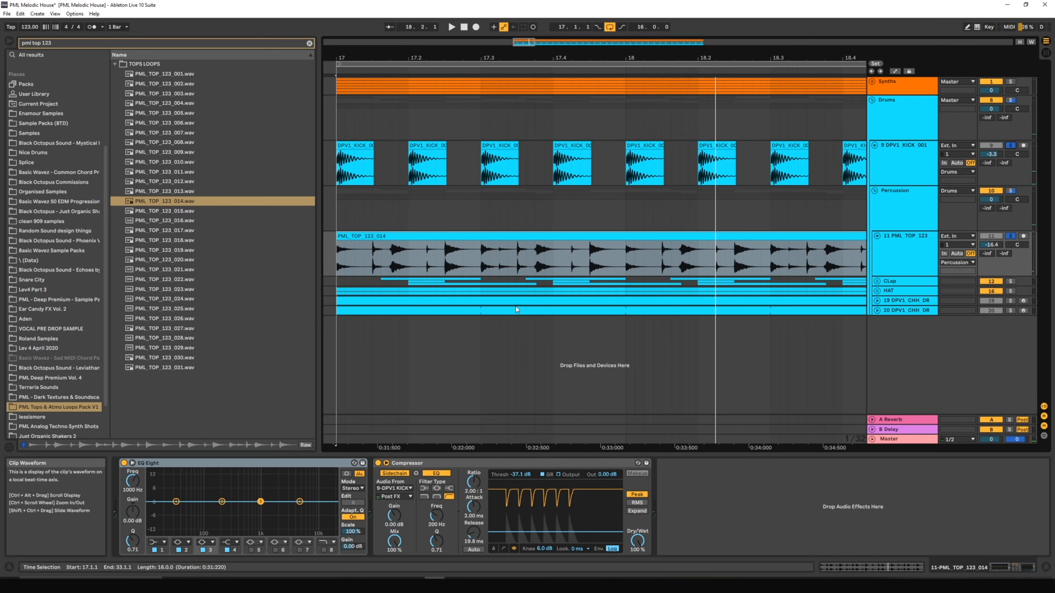
pyautogui.click(339, 267)
pyautogui.press('space')
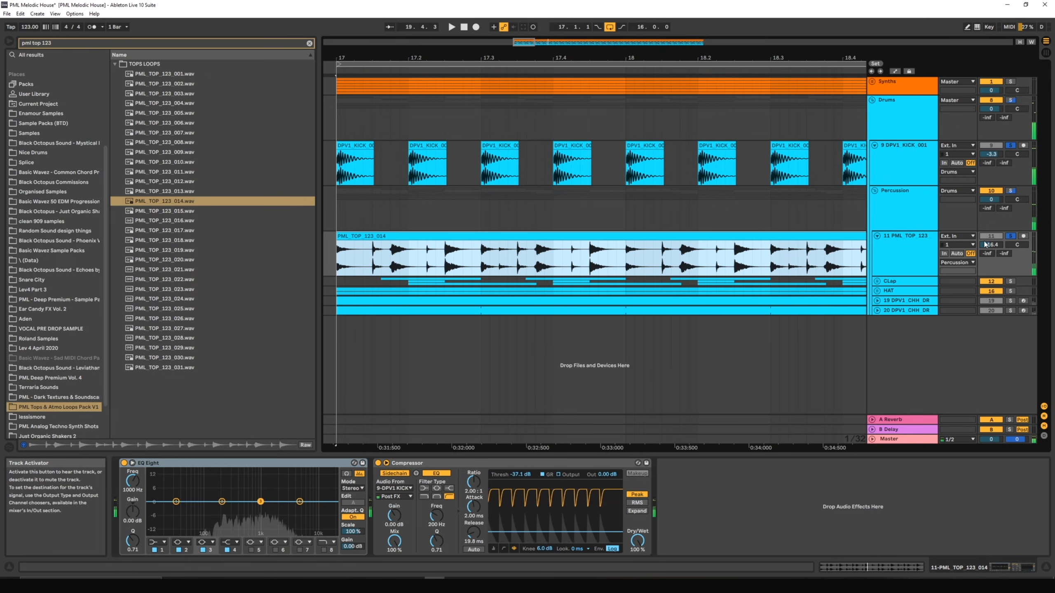
# Step: Add the Synths group to the soloed kick and top loop and play them together over a wider stretch
pyautogui.click(1012, 83)
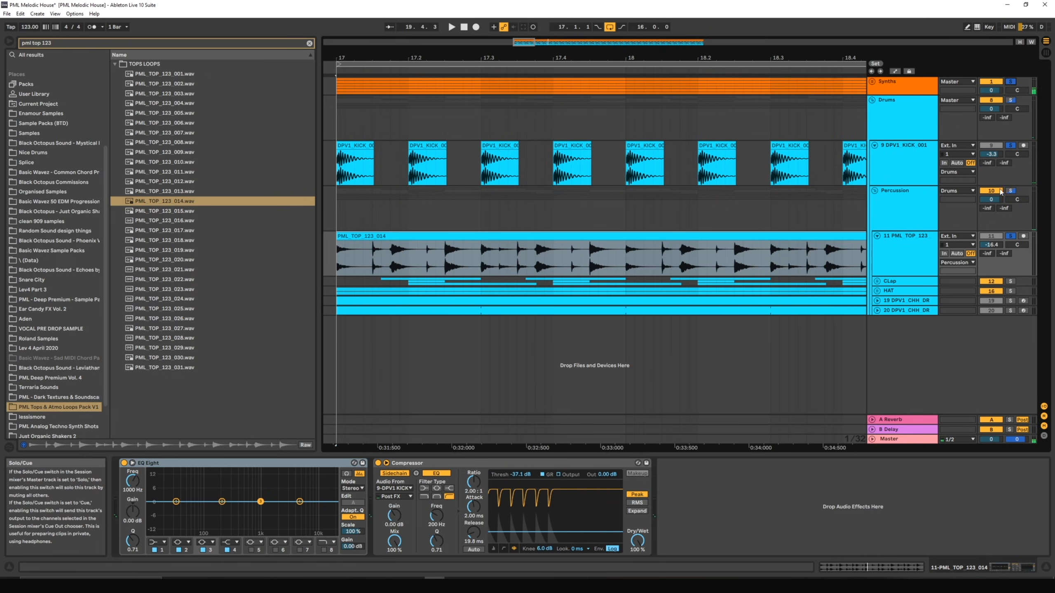
pyautogui.press('space')
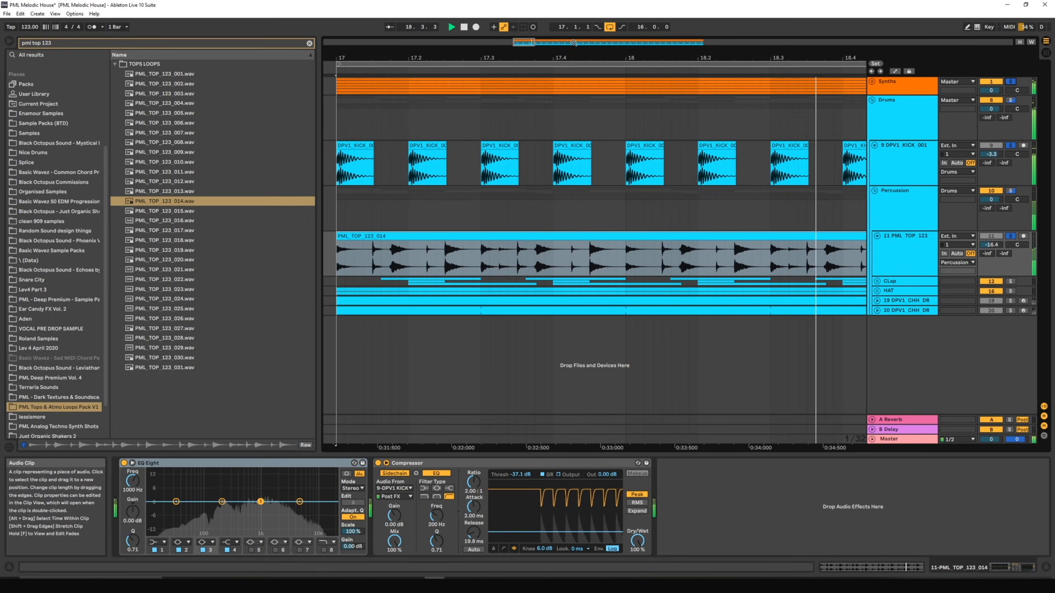
pyautogui.moveTo(525, 43); pyautogui.dragTo(530, 43)
pyautogui.press('space')
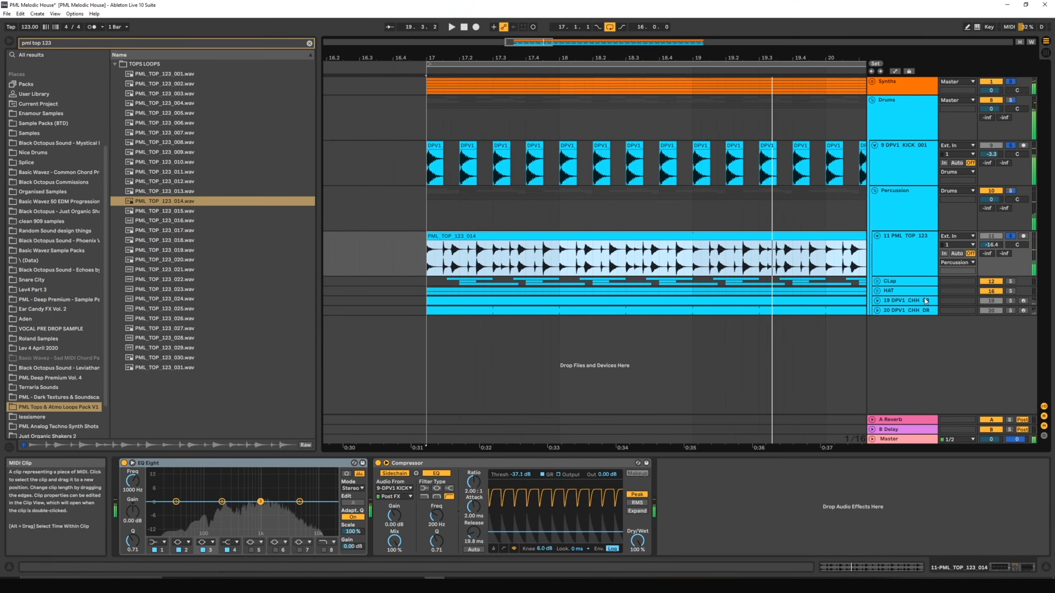
# Step: Examine the EQ Eight and sidechained Compressor on the PML_TOP_123 track and its hits against the kicks at bar 17
pyautogui.click(266, 490)
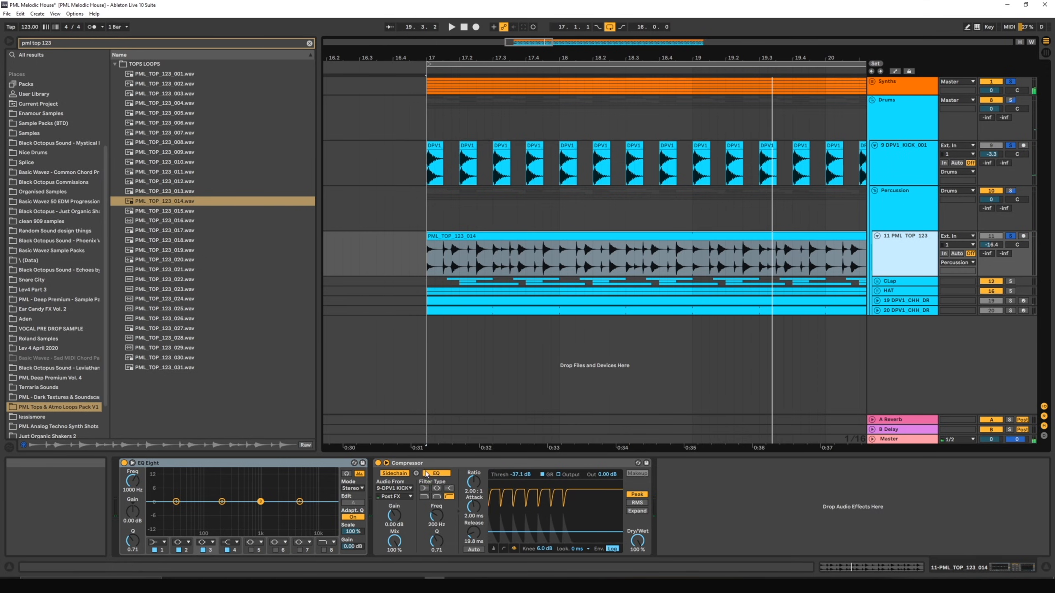
pyautogui.click(489, 522)
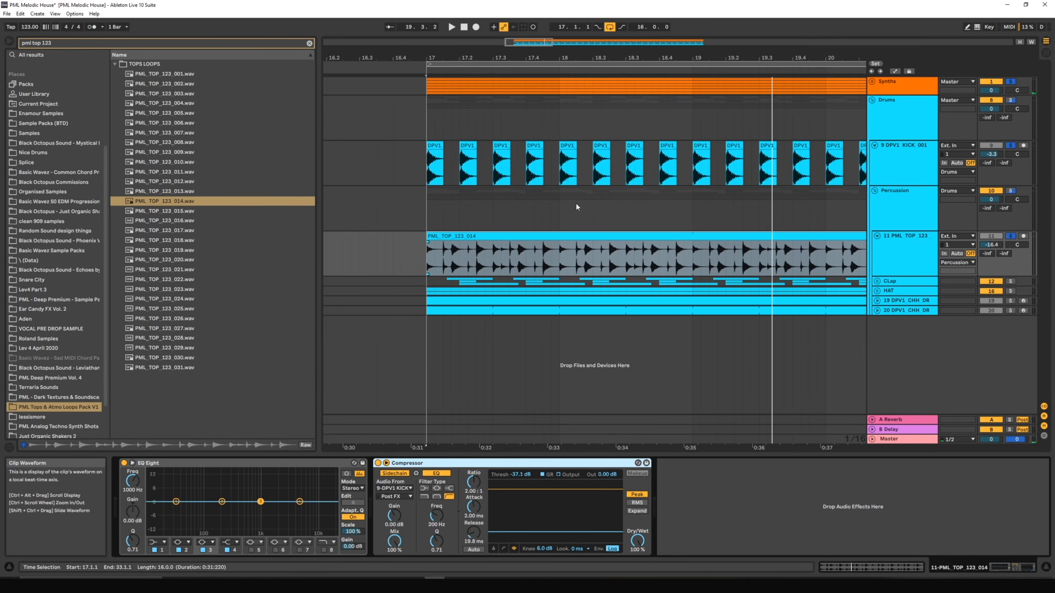
pyautogui.moveTo(518, 46); pyautogui.dragTo(667, 99)
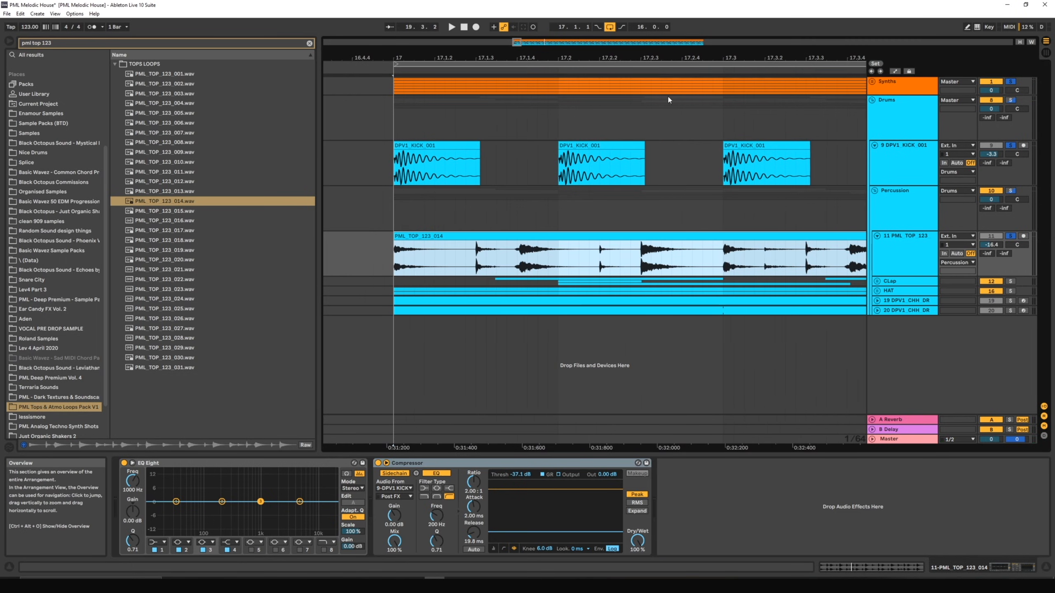
# Step: Clear the active solos and solo only the kick and PML_TOP_123 tracks
pyautogui.click(1010, 237)
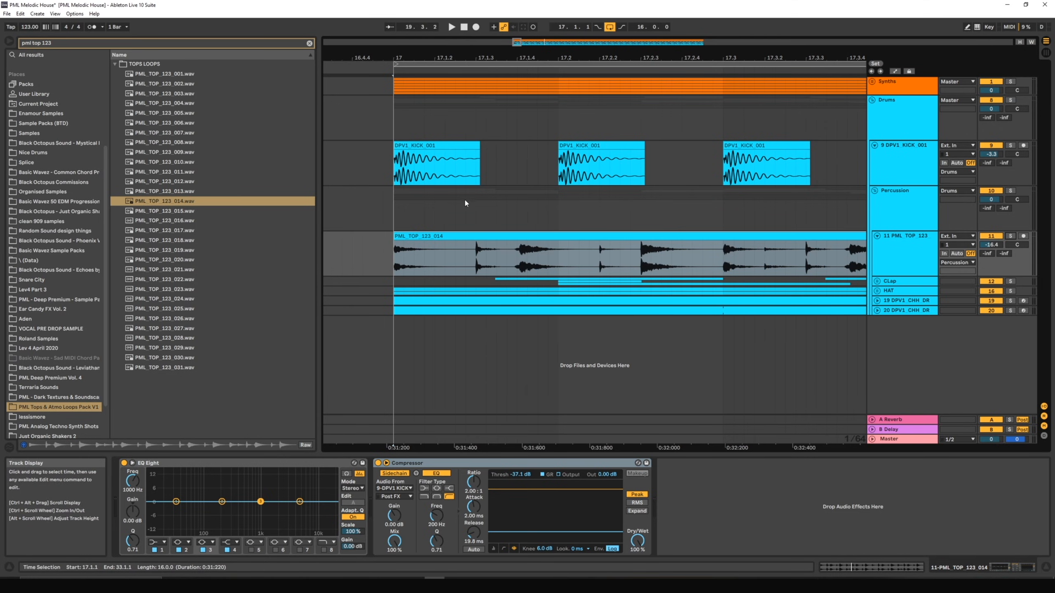
pyautogui.click(1011, 145)
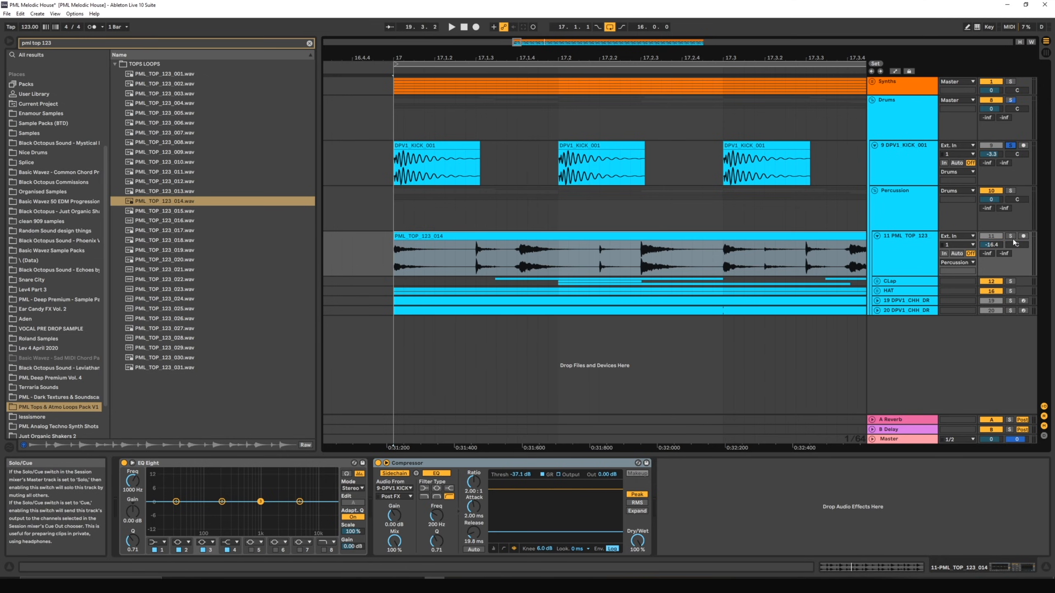
pyautogui.click(913, 267)
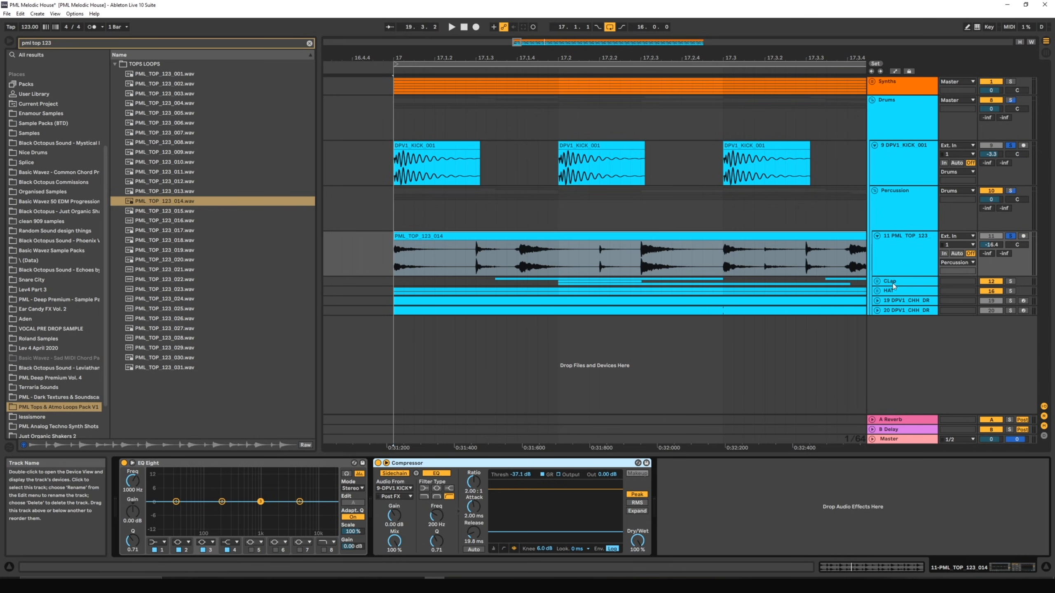
# Step: Unfold the Clap group to show its three layers, solo the group and play it
pyautogui.click(877, 282)
pyautogui.scroll(-4, 700, 301)
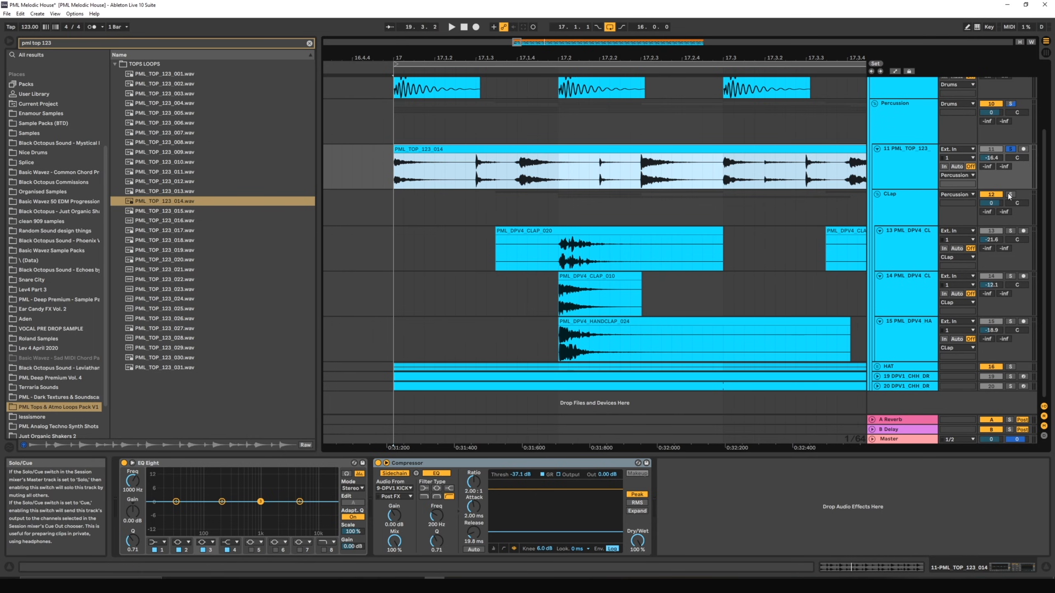
pyautogui.click(651, 259)
pyautogui.press('space')
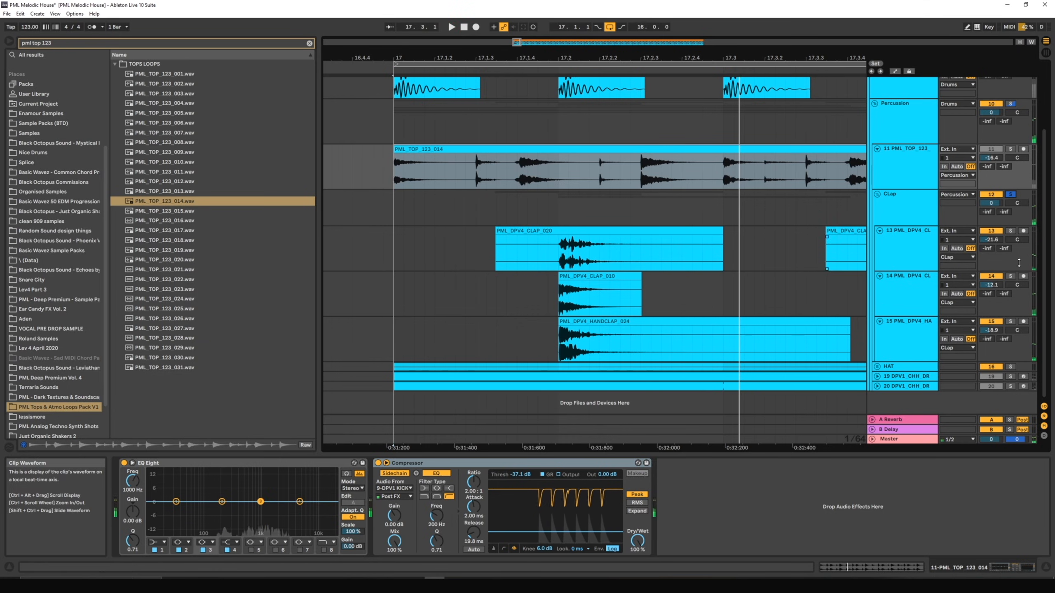
# Step: Solo the PML_DPV4_CLAP_020 layer, play it from its clap hit and show its EQ Eight
pyautogui.click(1010, 231)
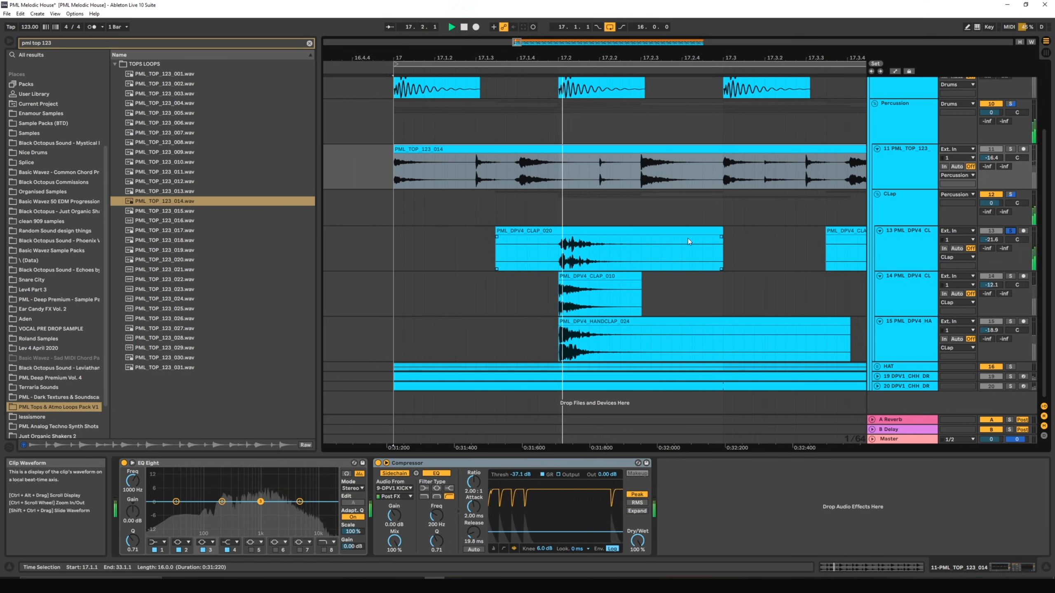
pyautogui.click(559, 257)
pyautogui.press('space')
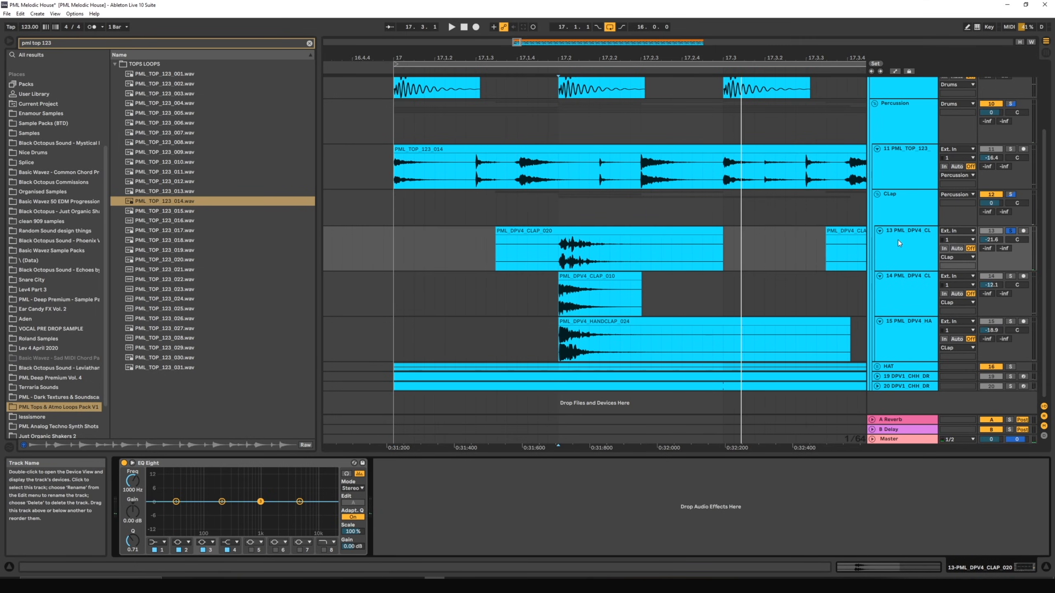
pyautogui.click(898, 240)
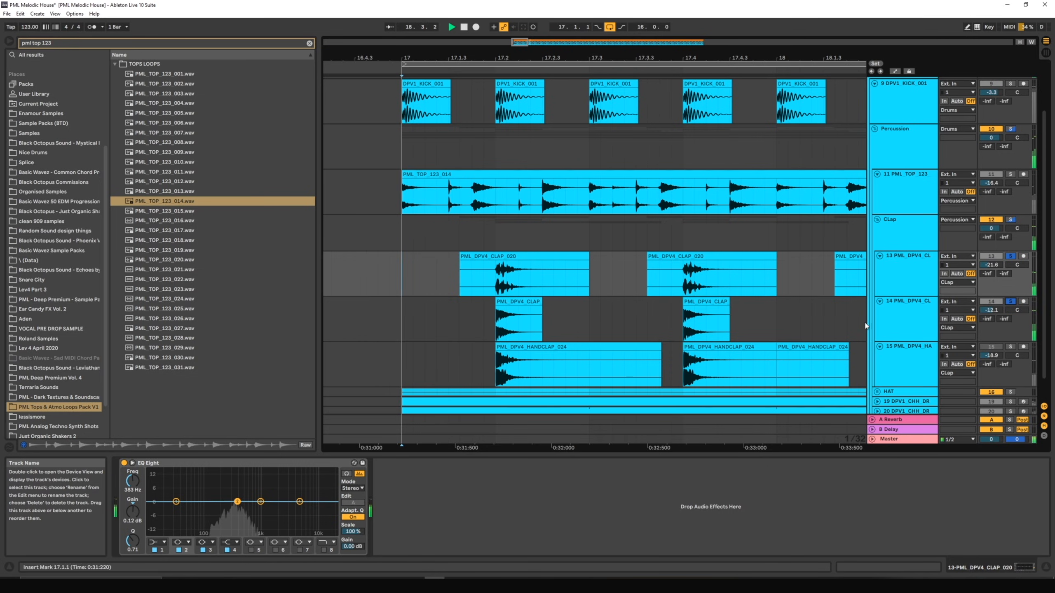
# Step: Change EQ Eight band 1 on the PML_DPV4_CLAP_010 track to a low cut at about 158 Hz and listen to it
pyautogui.click(921, 326)
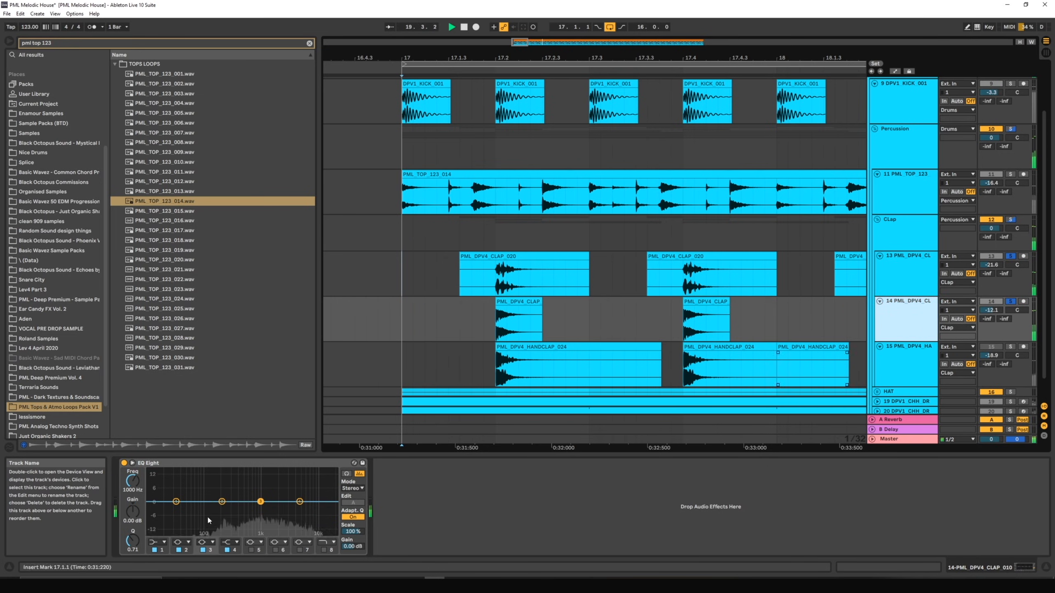
pyautogui.click(163, 543)
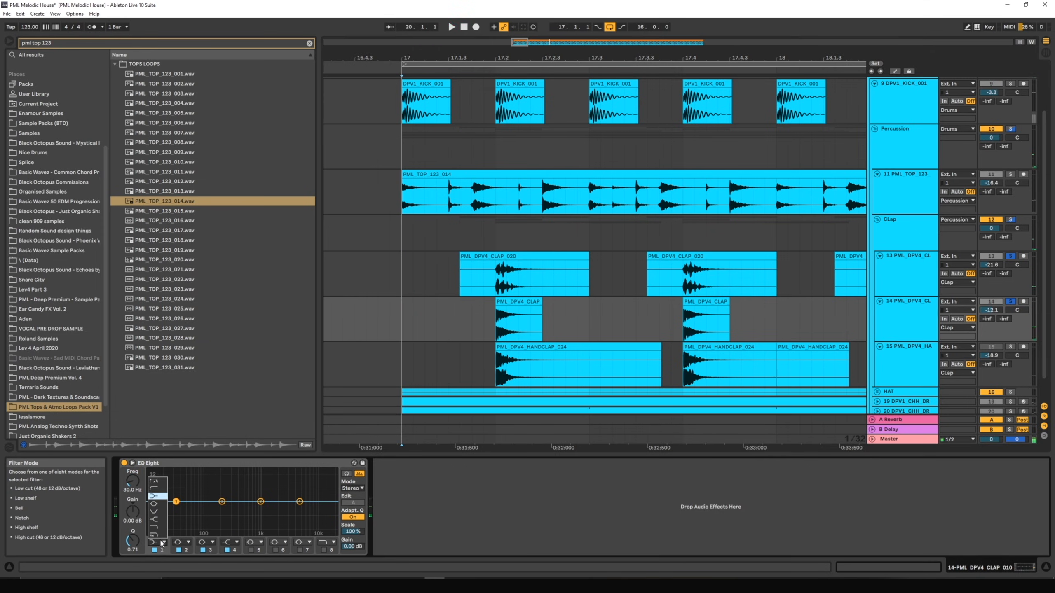
pyautogui.click(159, 490)
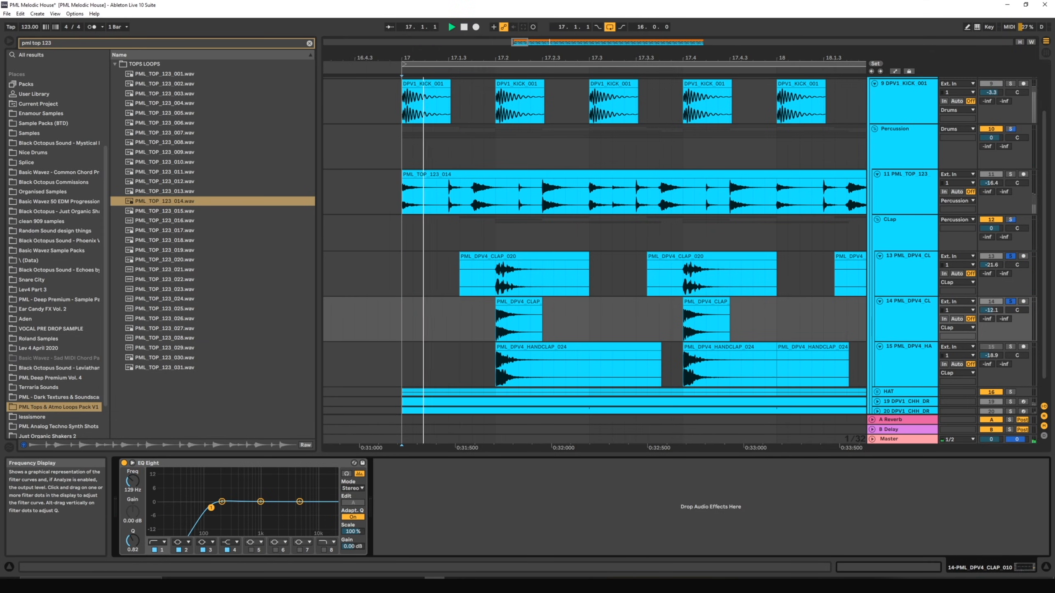
pyautogui.moveTo(211, 508); pyautogui.dragTo(216, 511)
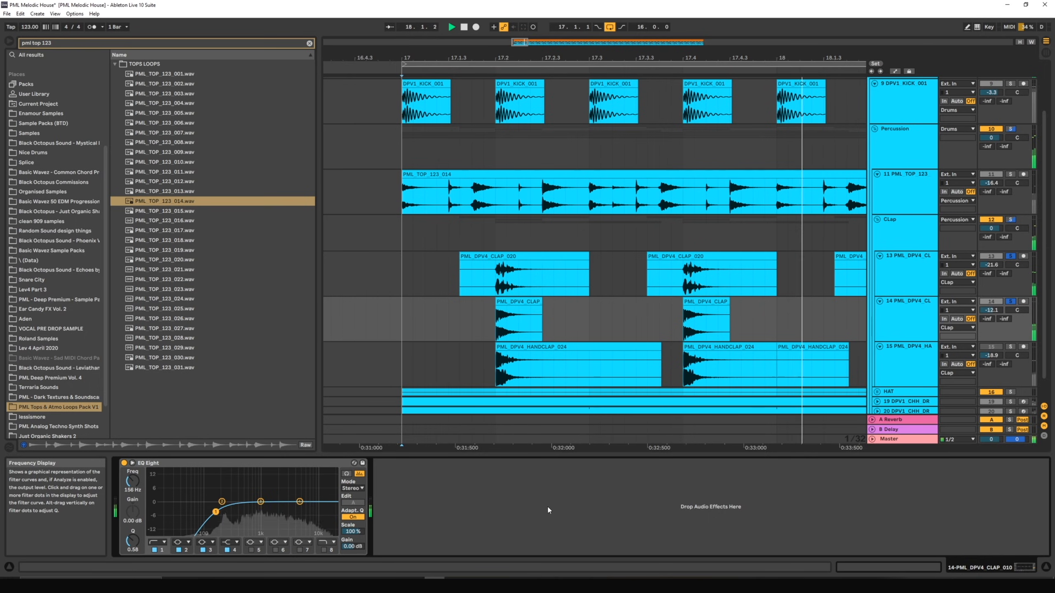
pyautogui.press('space')
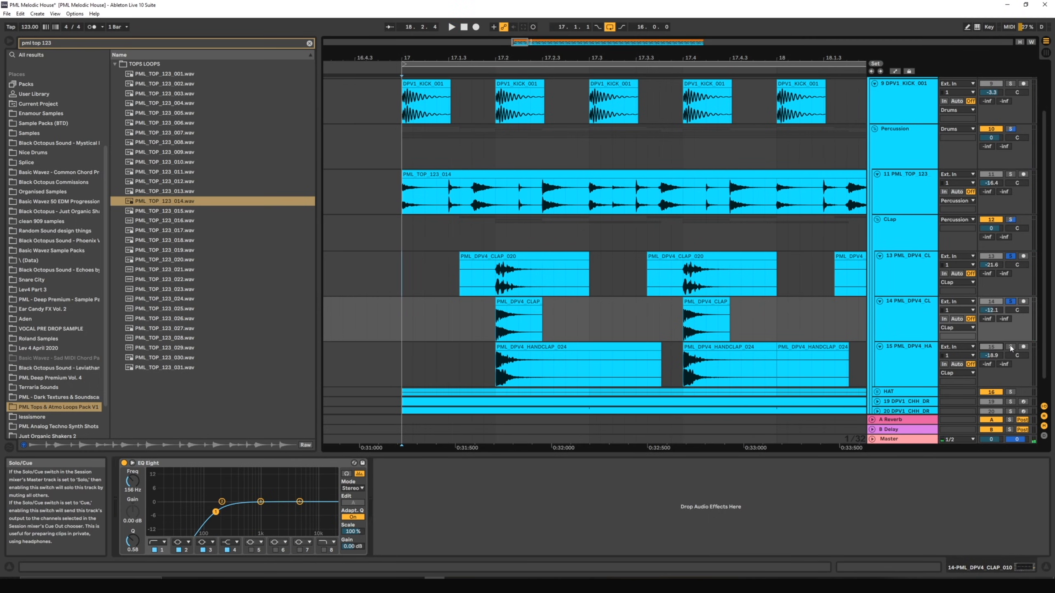
# Step: Play the three clap layers together, comparing the soloed Clap group with the individually soloed handclap and clap layers
pyautogui.press('space')
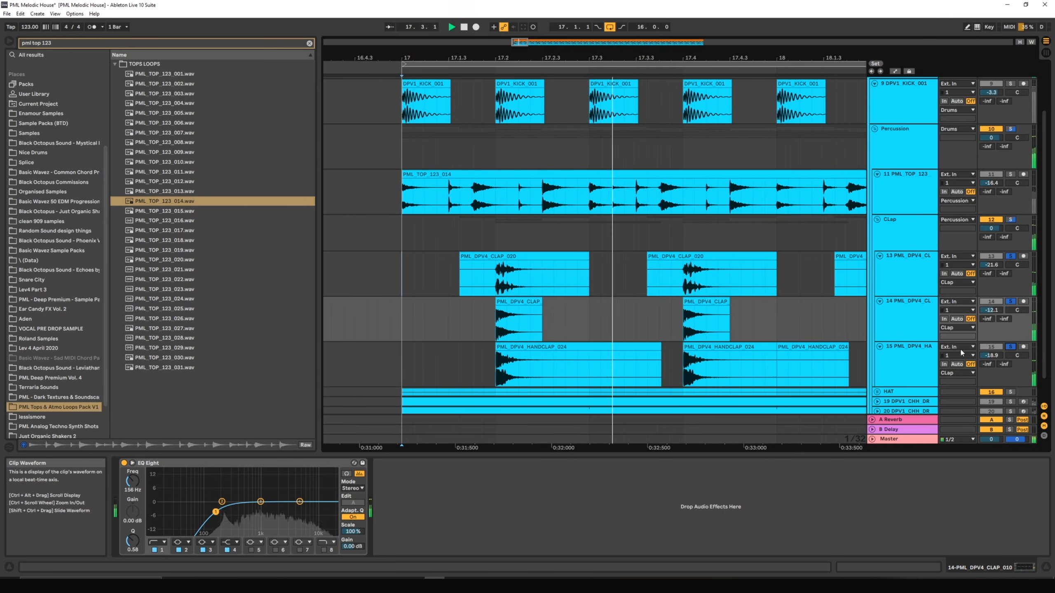
pyautogui.click(1010, 220)
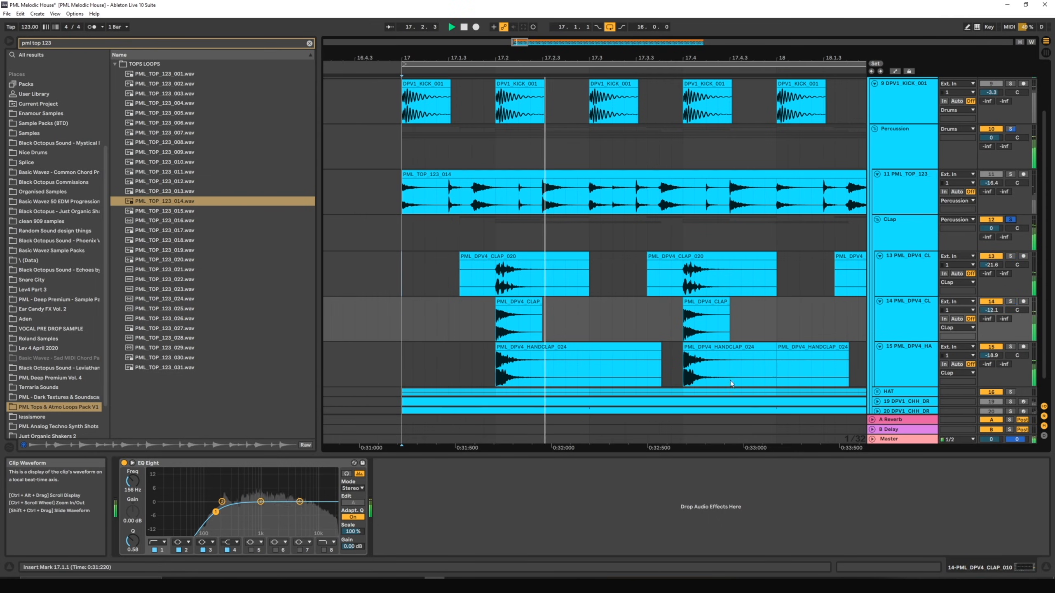
pyautogui.click(1011, 347)
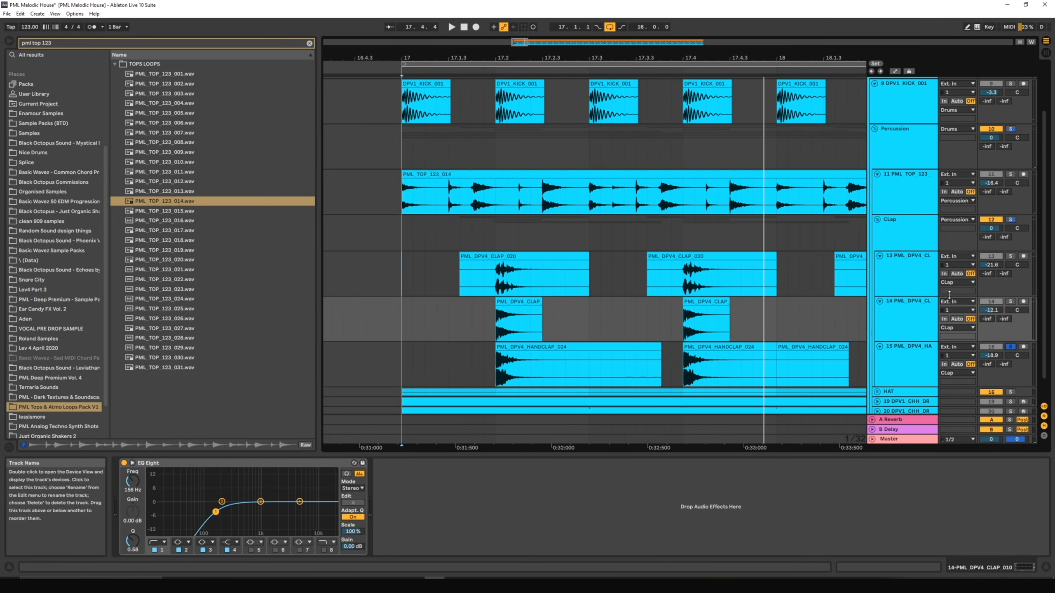
pyautogui.keyDown('ctrl'); pyautogui.click(1010, 302); pyautogui.keyUp('ctrl')
pyautogui.keyDown('ctrl'); pyautogui.click(1011, 256); pyautogui.keyUp('ctrl')
pyautogui.scroll(3, 1015, 233)
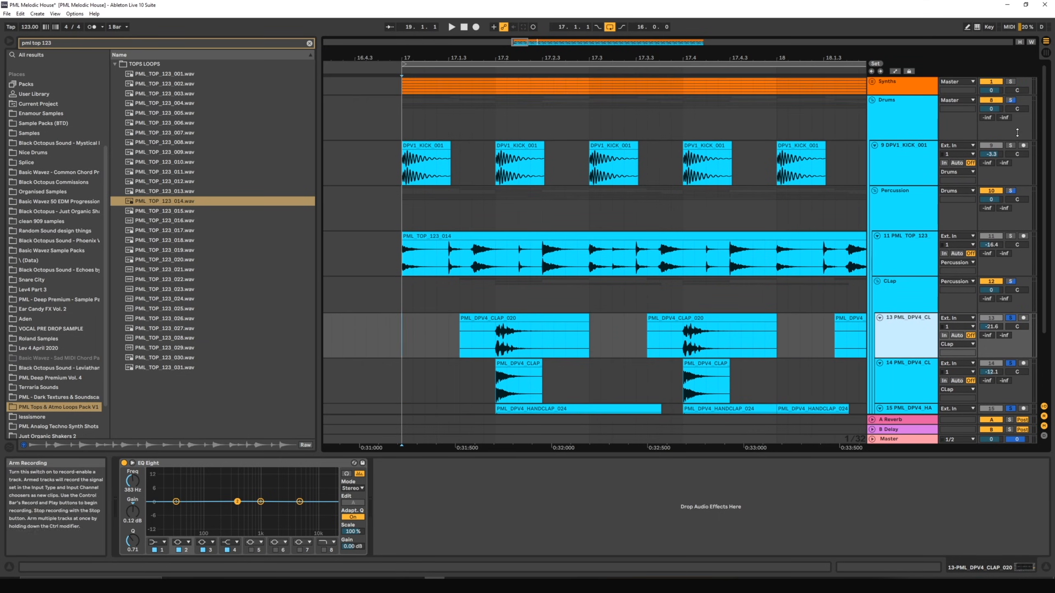
# Step: Clear the Drums group solos and play the kick, top loop and clap layers together over a wider stretch
pyautogui.click(1011, 101)
pyautogui.scroll(-4, 1014, 233)
pyautogui.scroll(4, 1004, 358)
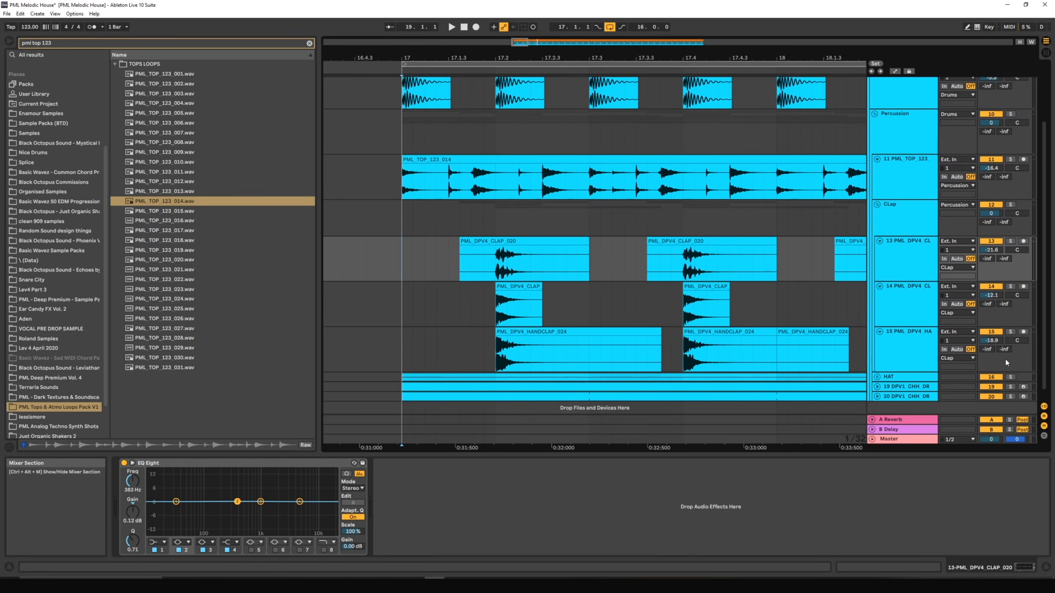
pyautogui.click(1011, 146)
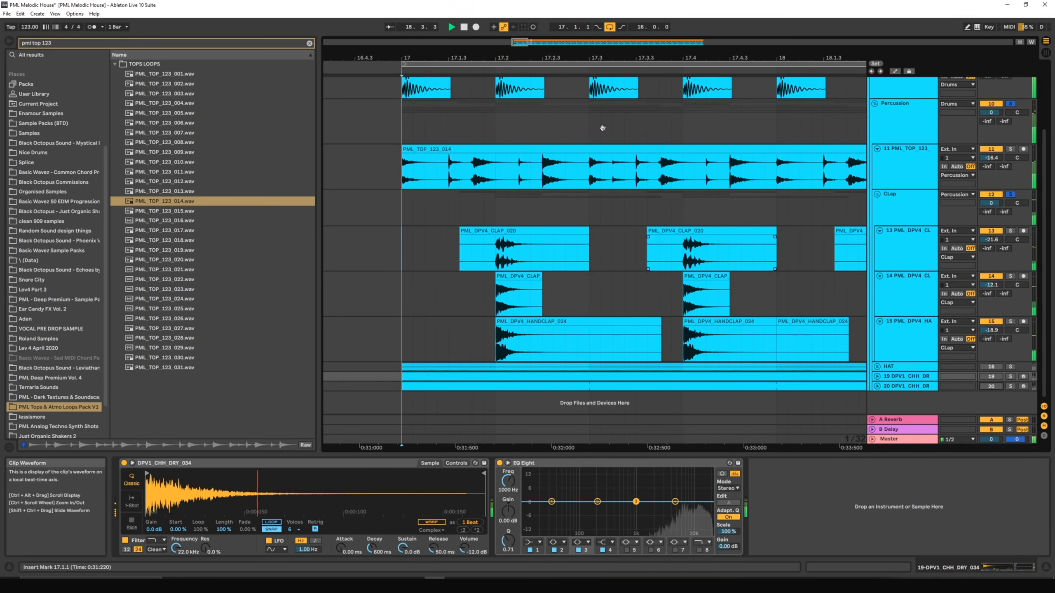
pyautogui.moveTo(519, 42); pyautogui.dragTo(524, 21)
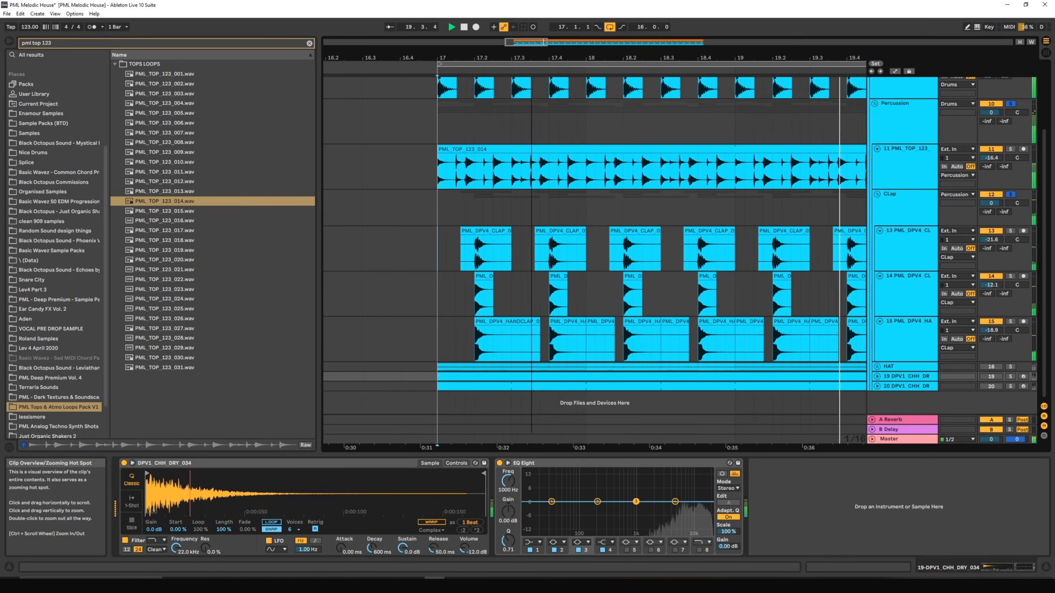
pyautogui.press('space')
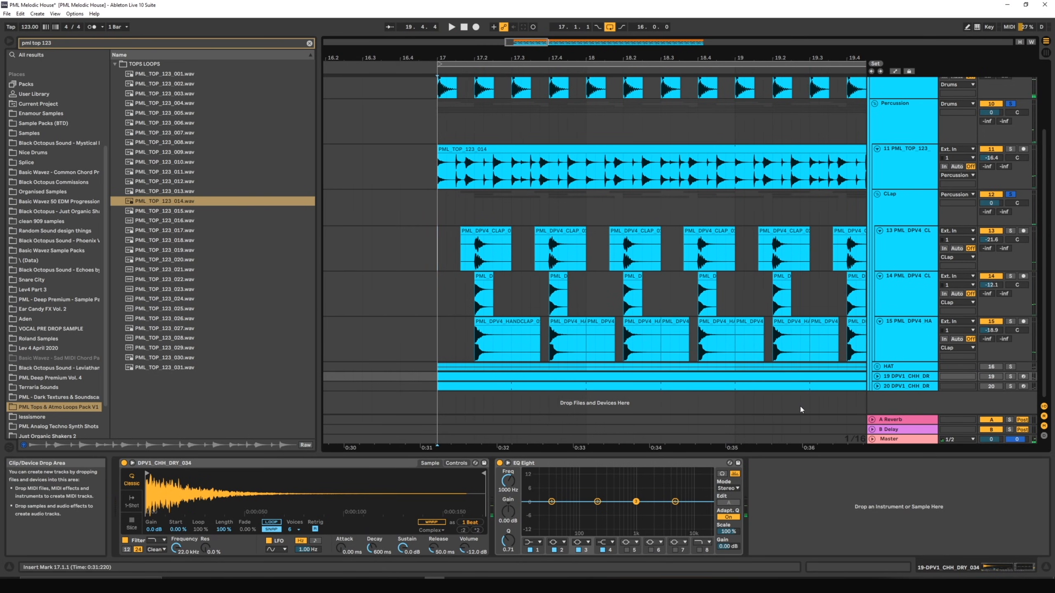
# Step: Unfold the HAT group, solo it and show the devices of its first layer, PML_DPV4_CH_002
pyautogui.click(876, 367)
pyautogui.scroll(-3, 817, 369)
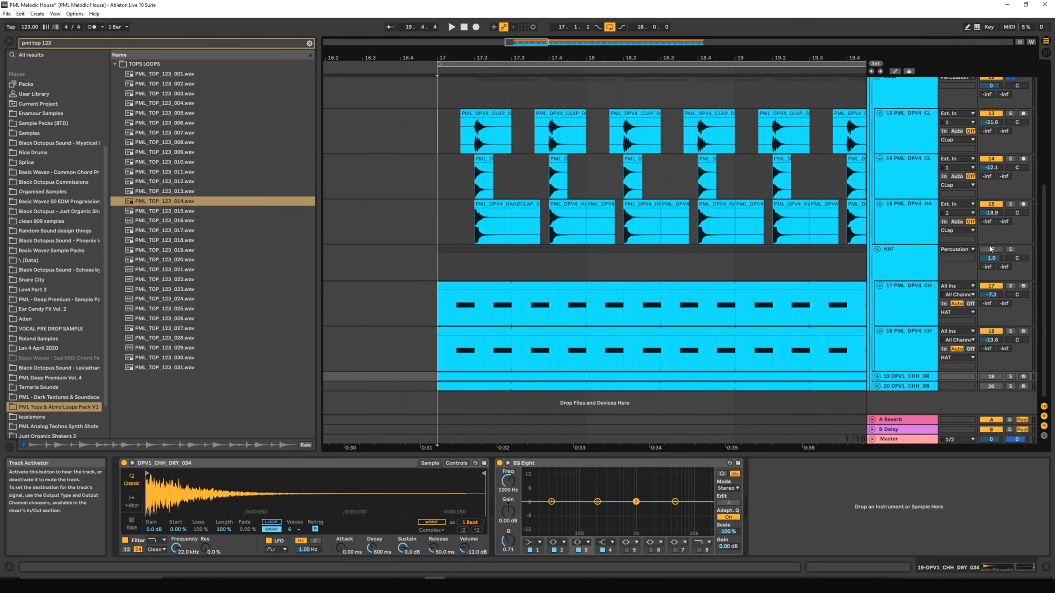
pyautogui.click(1011, 249)
pyautogui.click(919, 305)
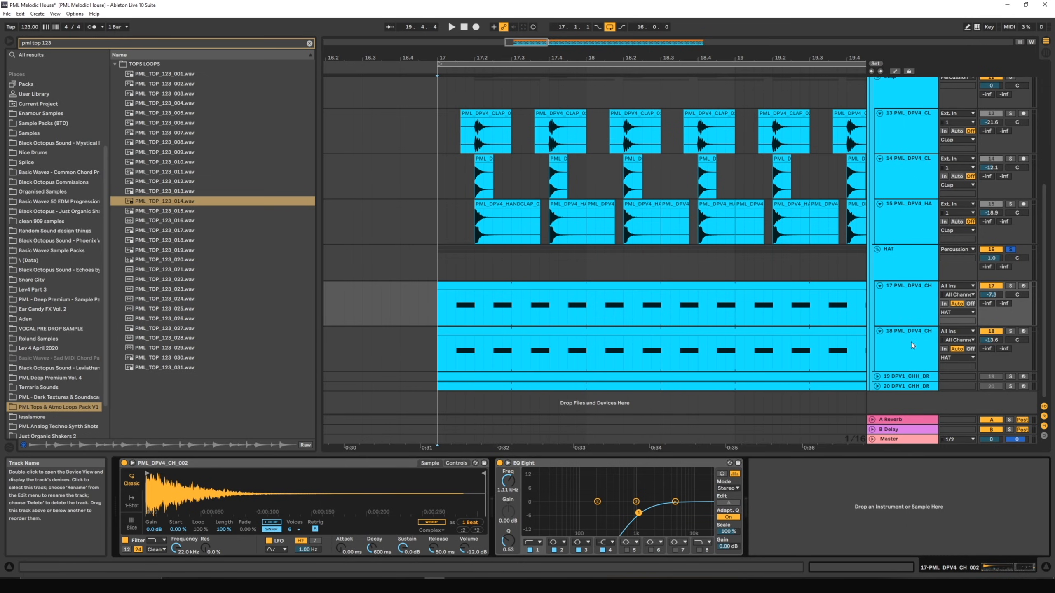
# Step: Compare the PML_DPV4_CH_002 hat with EQ Eight off and on, and raise its low cut to about 1.41 kHz
pyautogui.click(499, 464)
pyautogui.press('space')
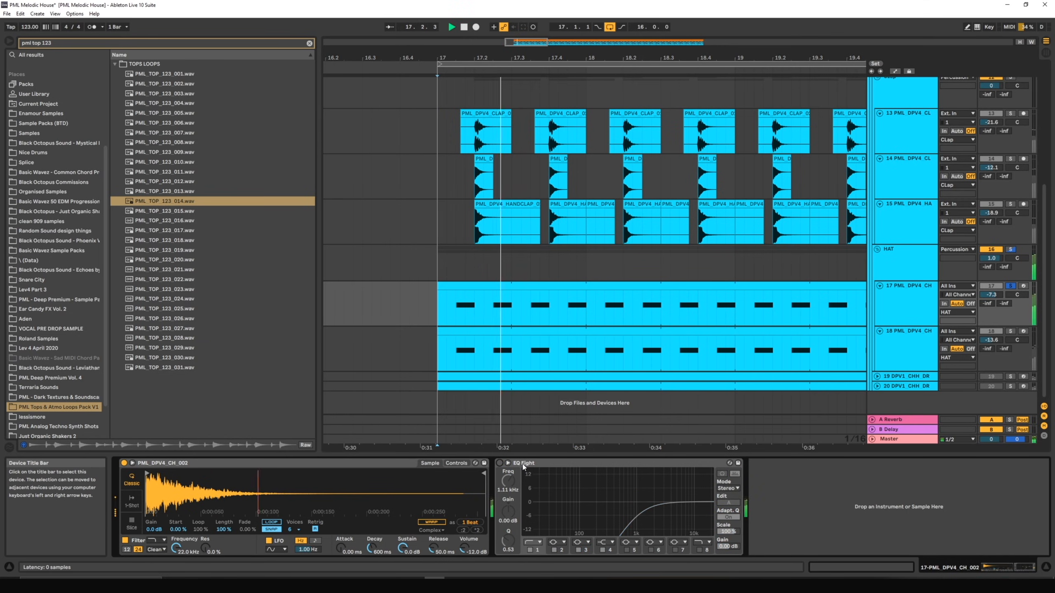
pyautogui.click(500, 464)
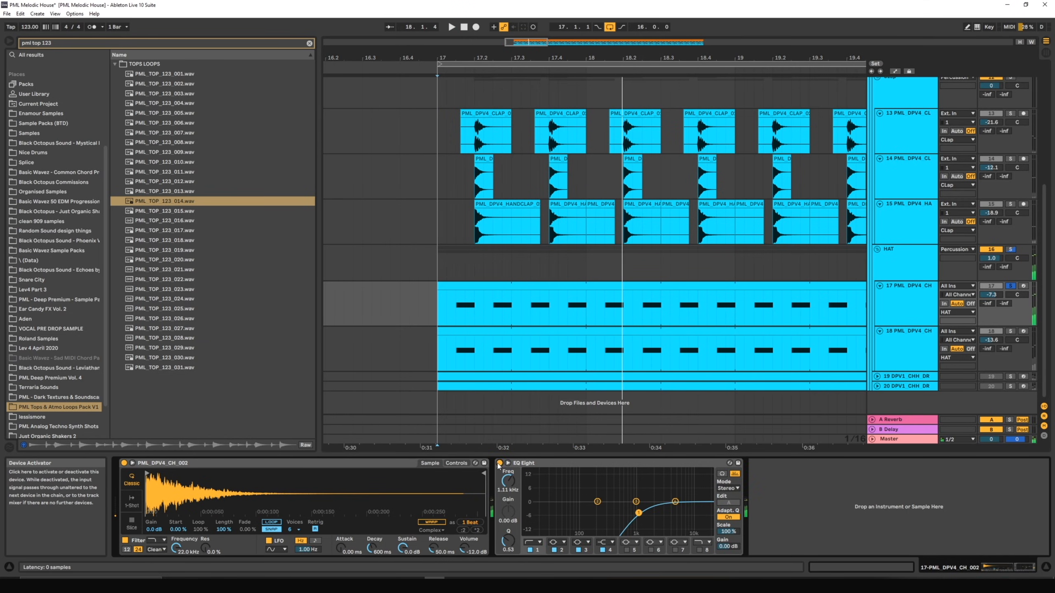
pyautogui.press('space')
pyautogui.moveTo(638, 513)
pyautogui.mouseDown()
pyautogui.moveTo(660, 502)
pyautogui.moveTo(525, 504)
pyautogui.moveTo(644, 511)
pyautogui.mouseUp()
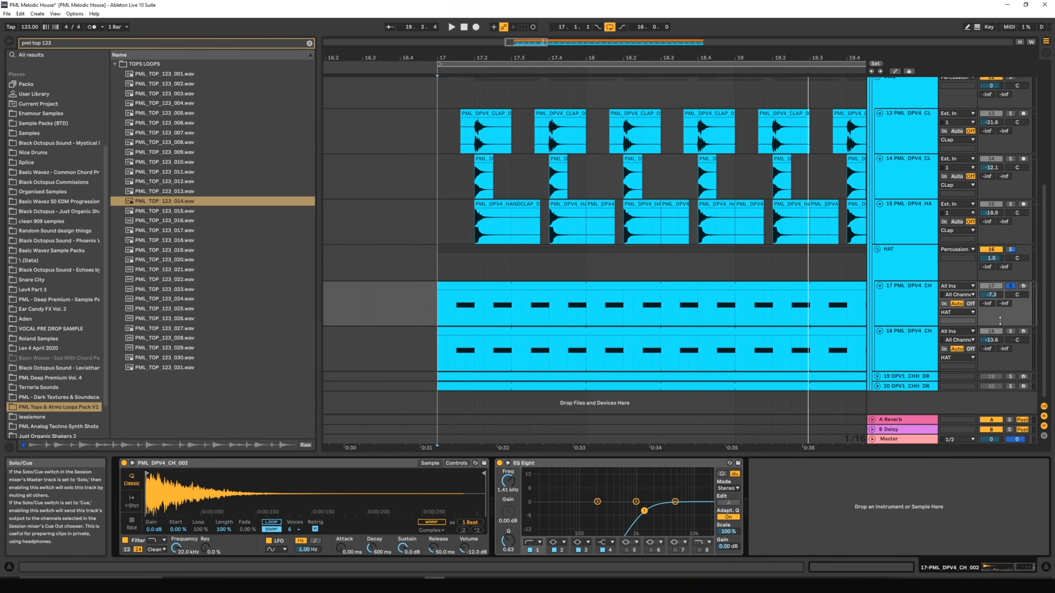
# Step: Examine the EQ of the PML_DPV4_CH_001 and CH_002 hats, playing each layer soloed and both together
pyautogui.click(1011, 332)
pyautogui.press('space')
pyautogui.click(912, 357)
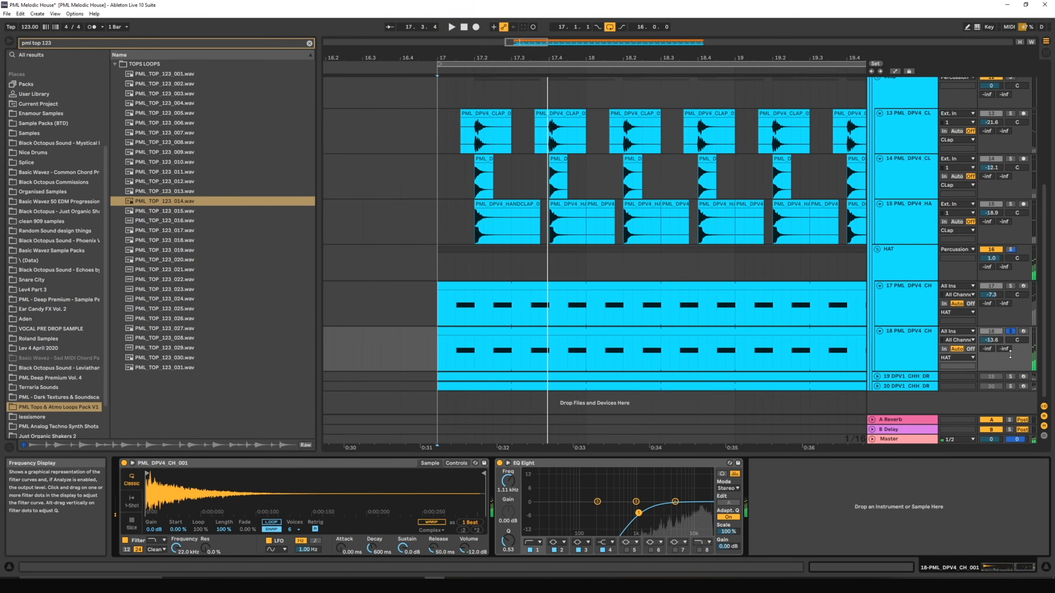
pyautogui.click(1011, 286)
pyautogui.press('space')
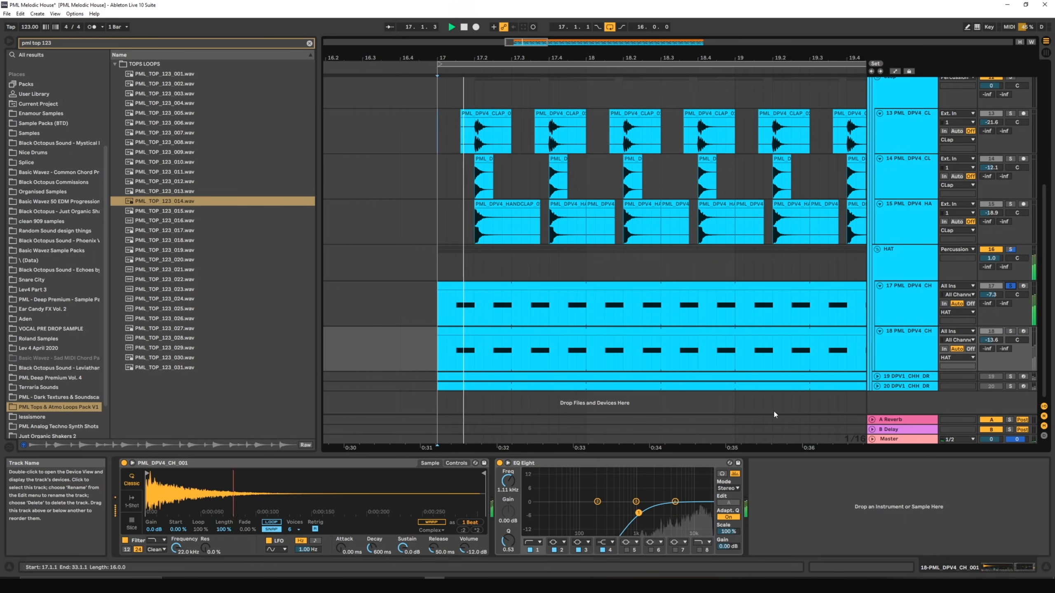
pyautogui.click(895, 302)
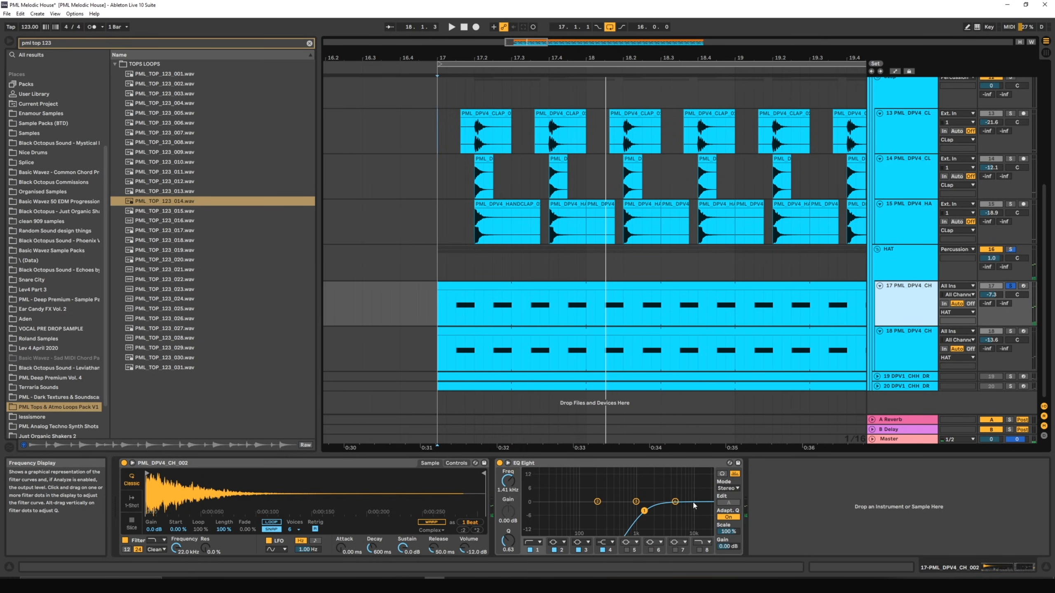
pyautogui.press('space')
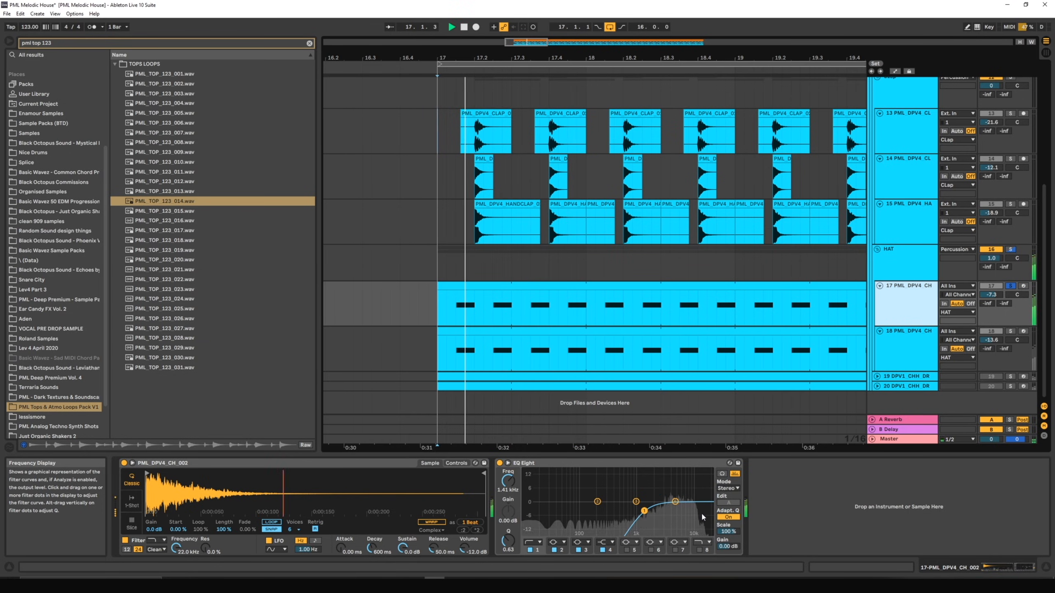
pyautogui.click(1010, 332)
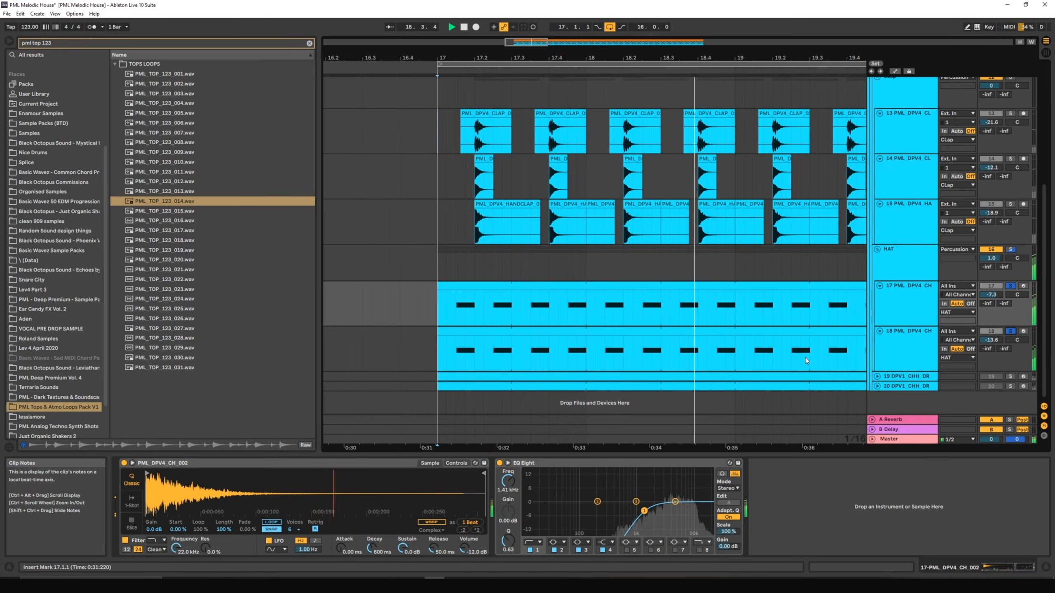
# Step: Unfold and solo the DPV1_CHH_DRY_034 hat track, play it and open its MIDI clip to examine the notes and velocities
pyautogui.click(897, 377)
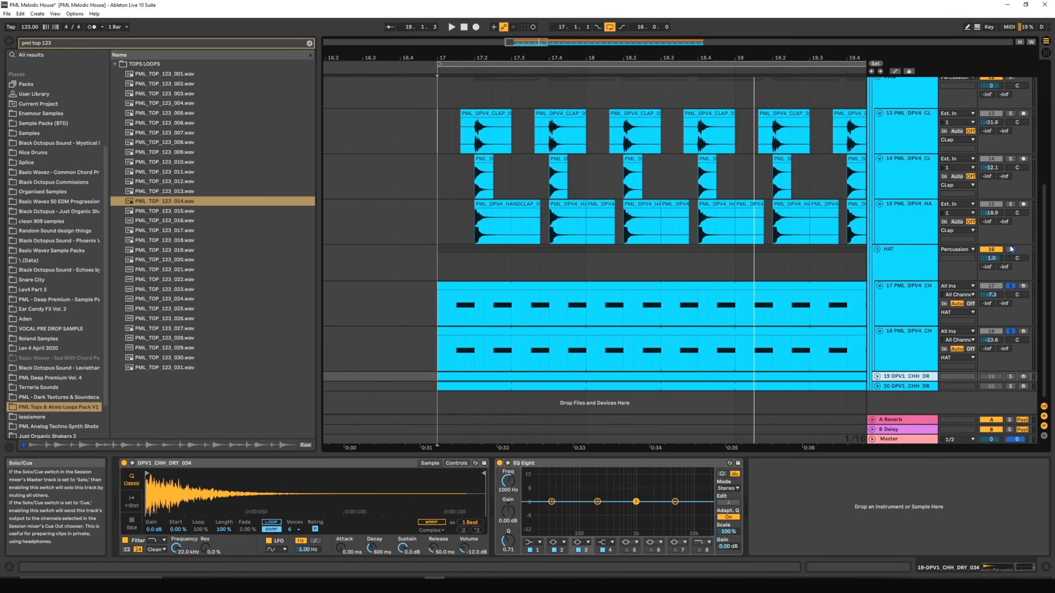
pyautogui.click(878, 376)
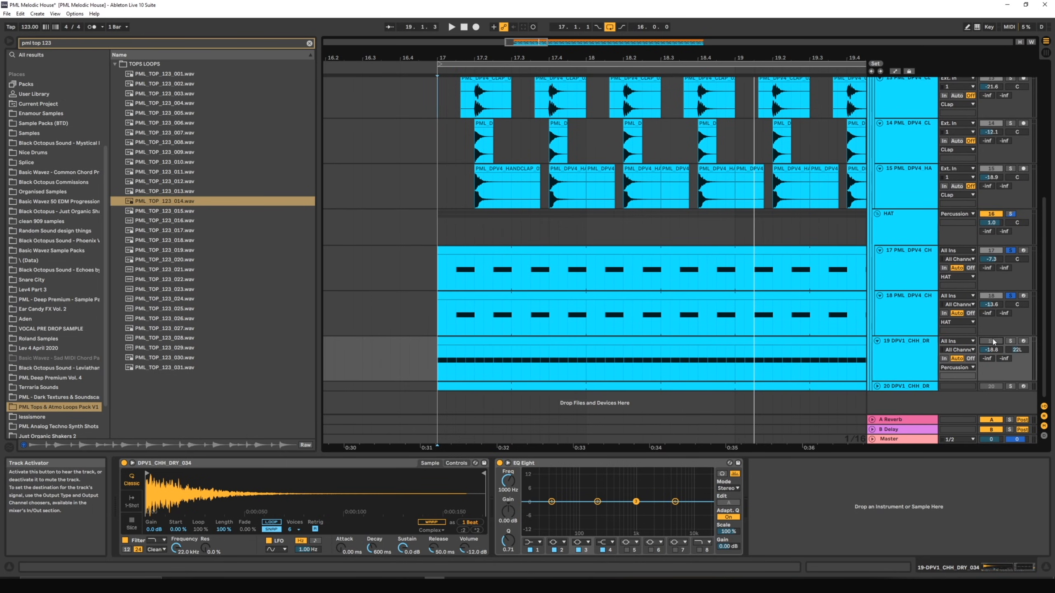
pyautogui.click(1010, 341)
pyautogui.press('space')
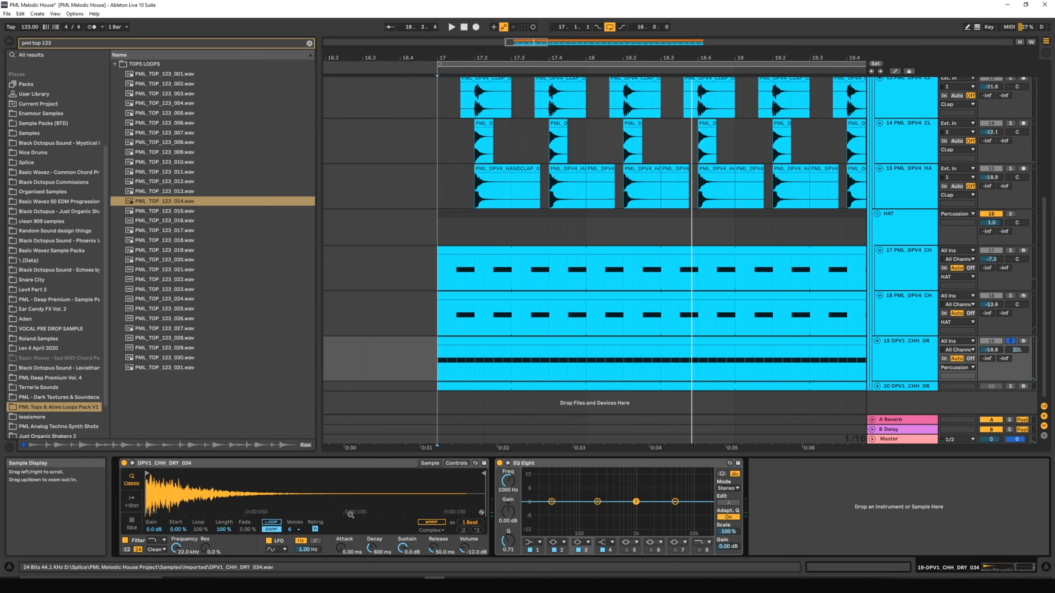
pyautogui.press('space')
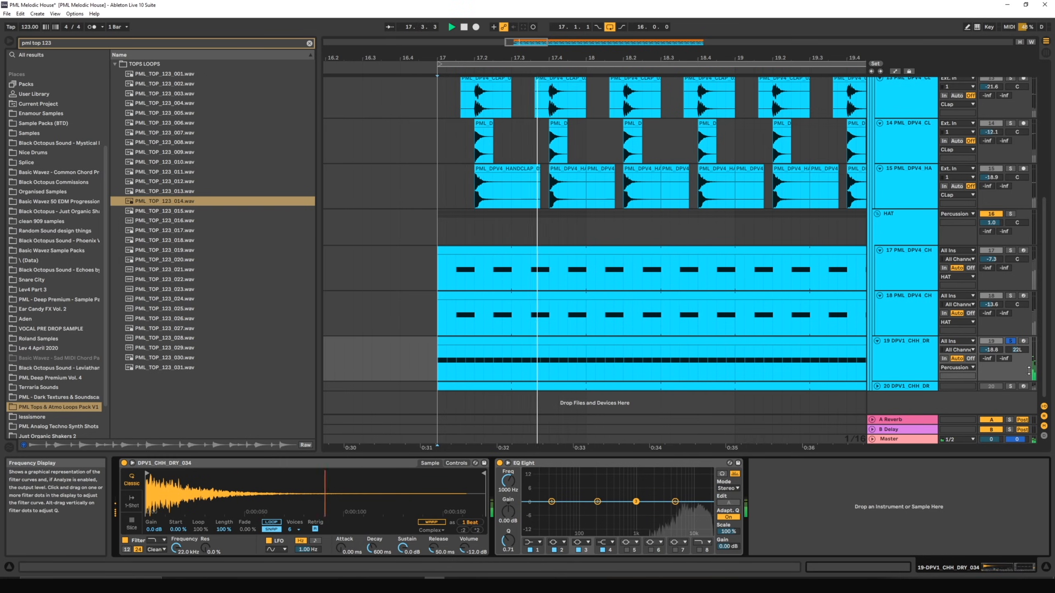
pyautogui.doubleClick(636, 344)
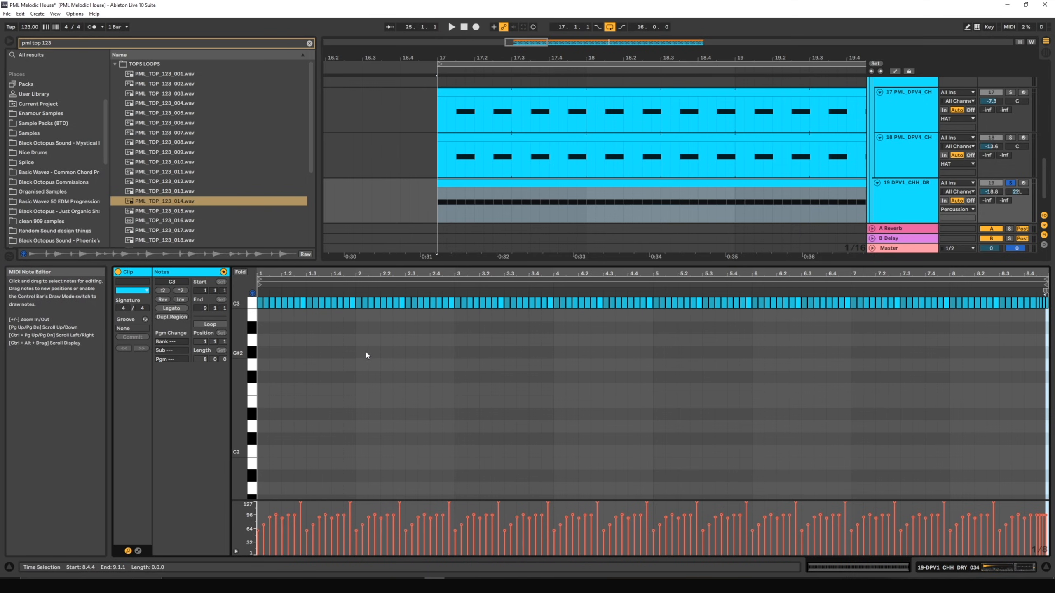
pyautogui.press('space')
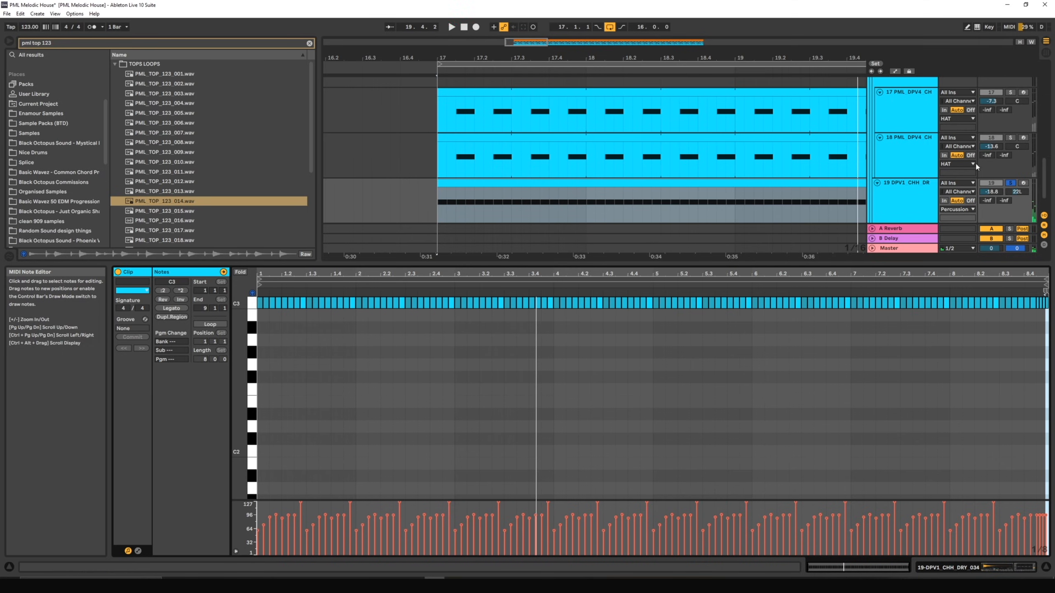
# Step: Unfold and solo the DPV1_CHH_DRY_036 hat track, play it and show its sampler and EQ Eight
pyautogui.click(909, 193)
pyautogui.hotkey('ctrl', 'd')
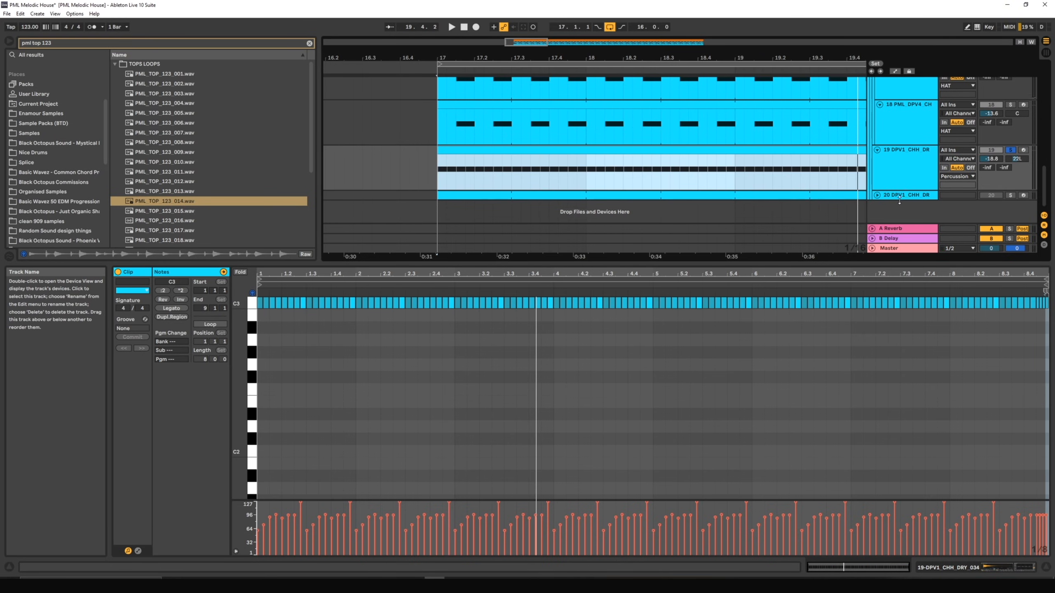
pyautogui.click(1011, 184)
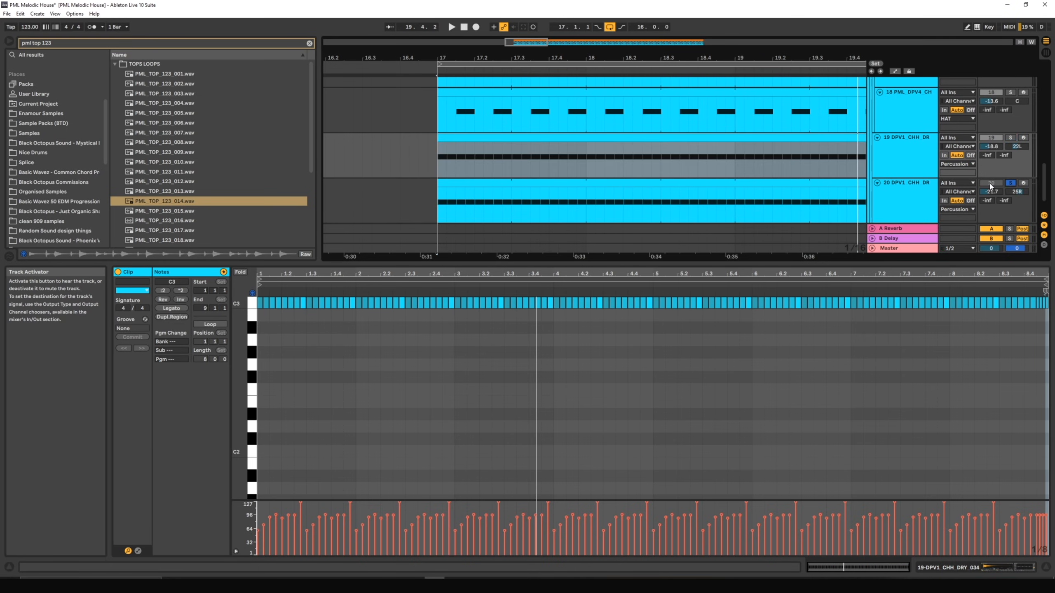
pyautogui.doubleClick(923, 210)
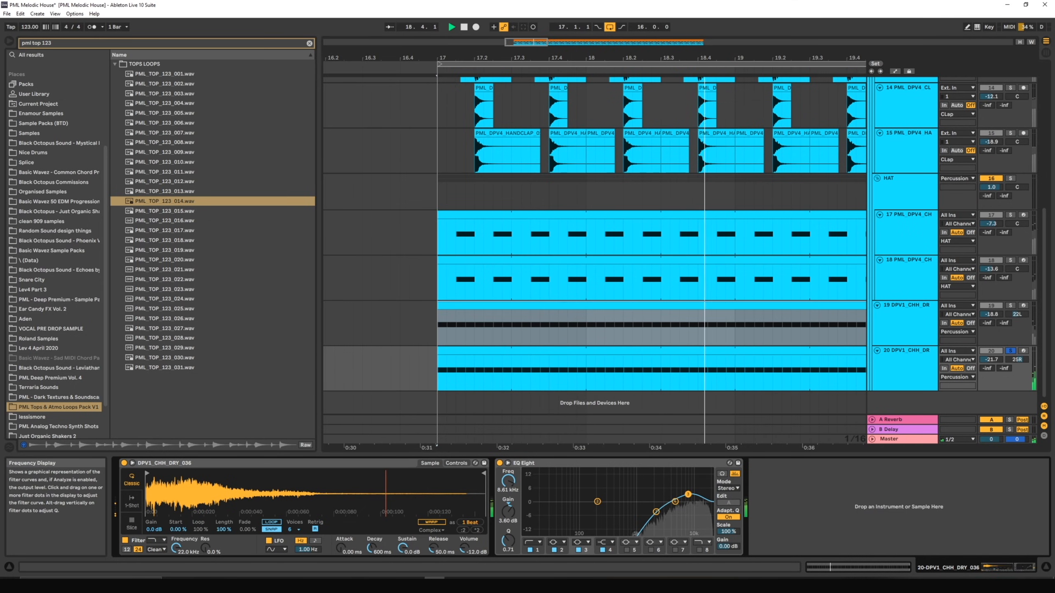
# Step: Set the DPV1_CHH_DRY_036 hat's low cut to about 2.45 kHz in EQ Eight, and open its MIDI clip to examine the velocities
pyautogui.moveTo(656, 512); pyautogui.dragTo(554, 506)
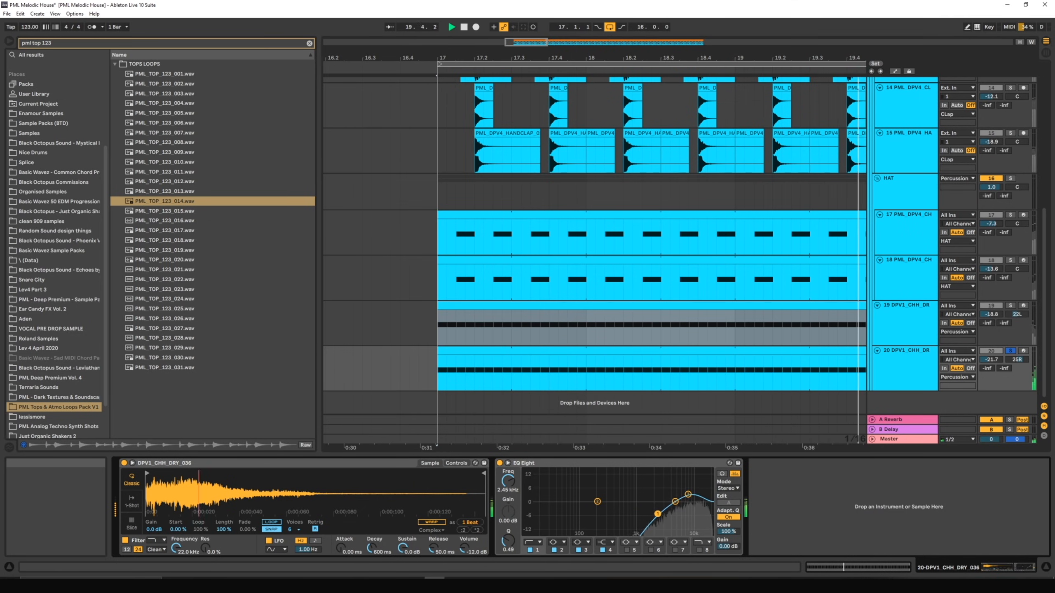
pyautogui.press('space')
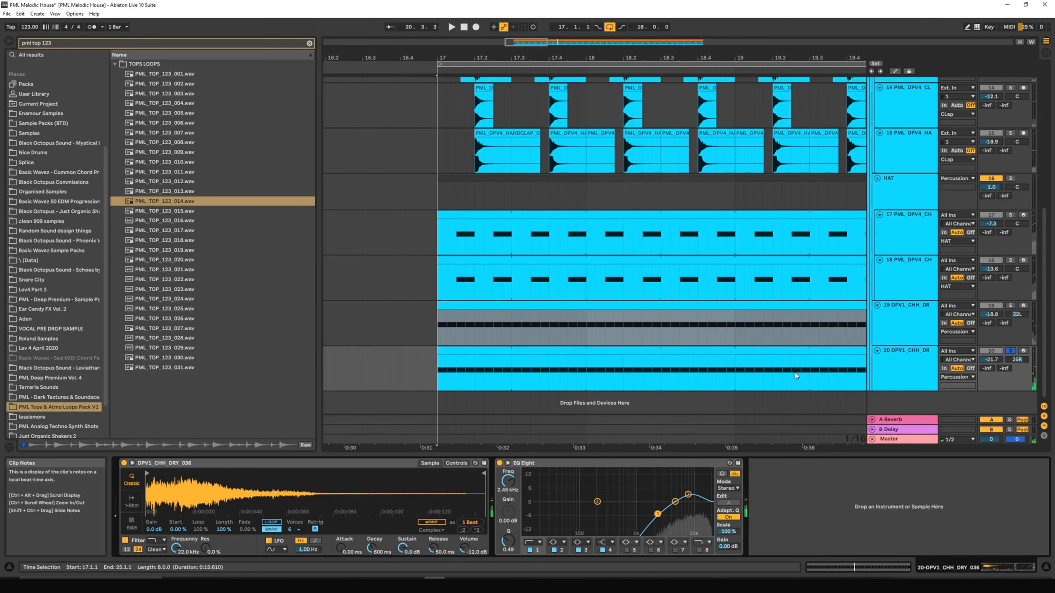
pyautogui.click(763, 360)
pyautogui.doubleClick(764, 356)
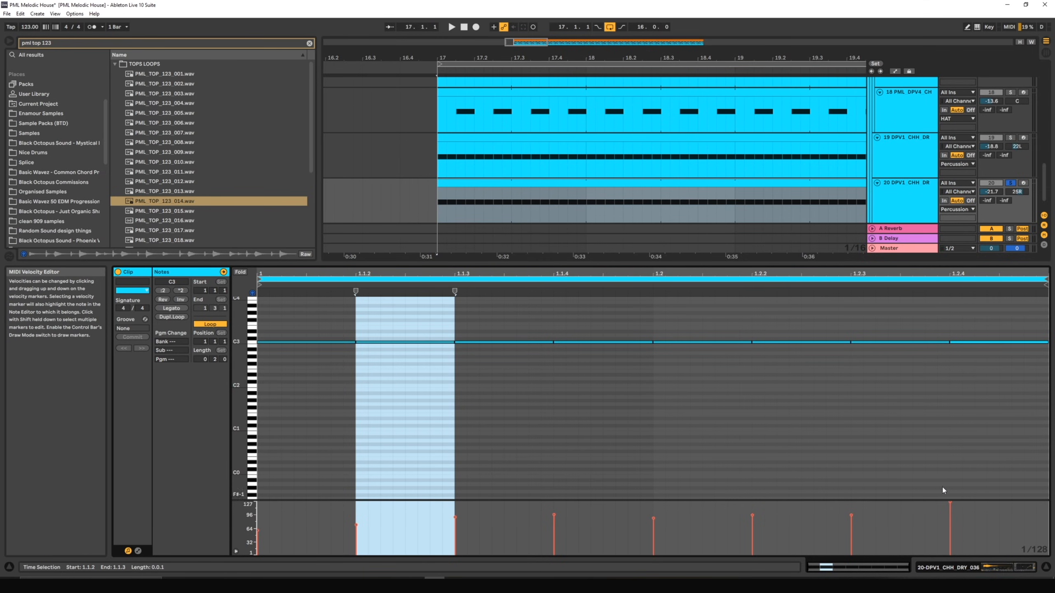
# Step: Unsolo the DPV1_CHH_DRY_036 hat track and play the whole Drums group soloed
pyautogui.click(1010, 183)
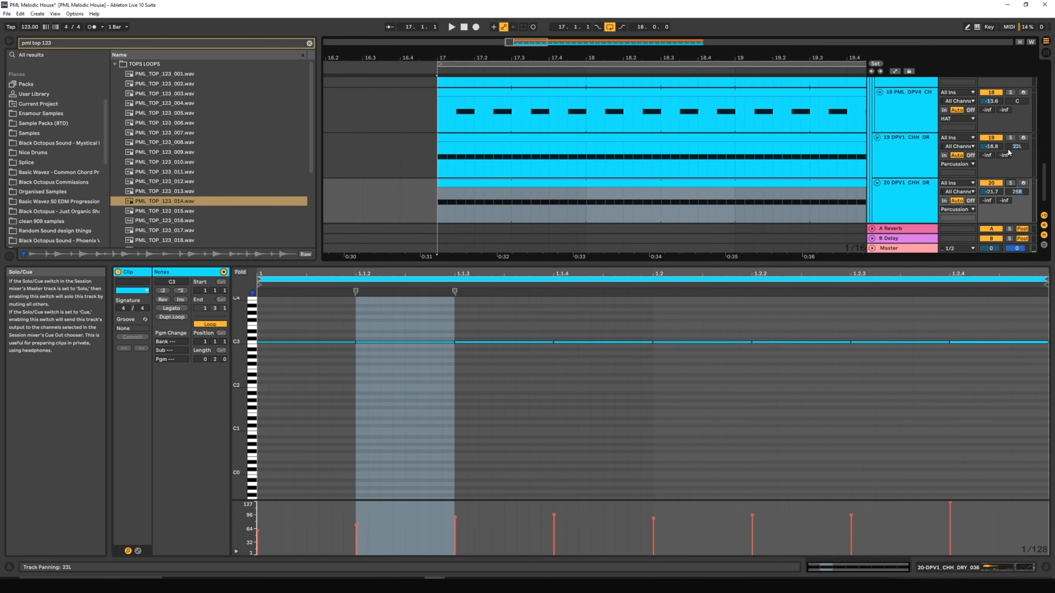
pyautogui.scroll(2, 1010, 144)
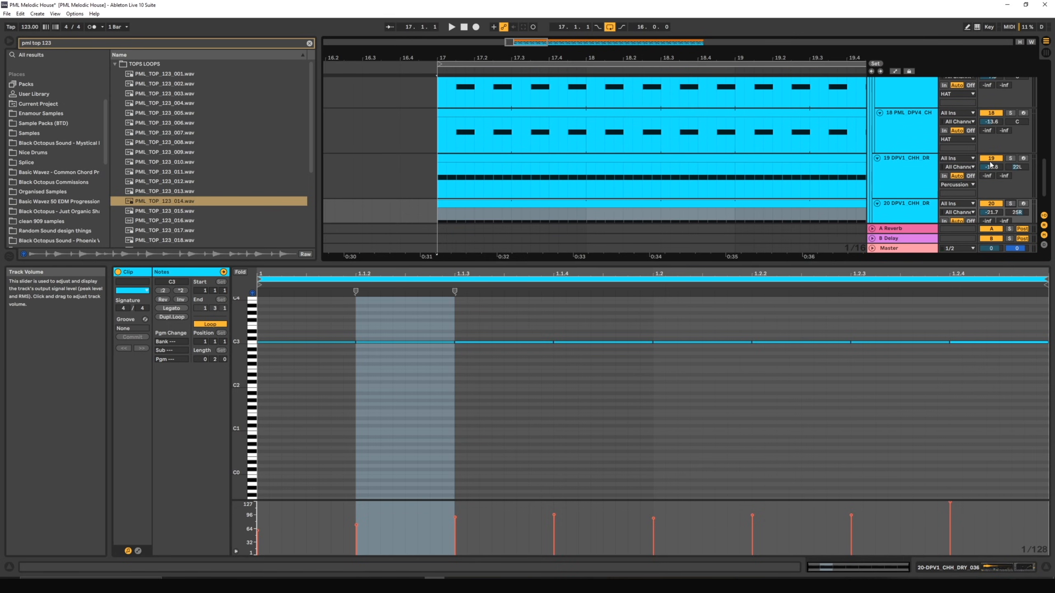
pyautogui.scroll(10, 980, 132)
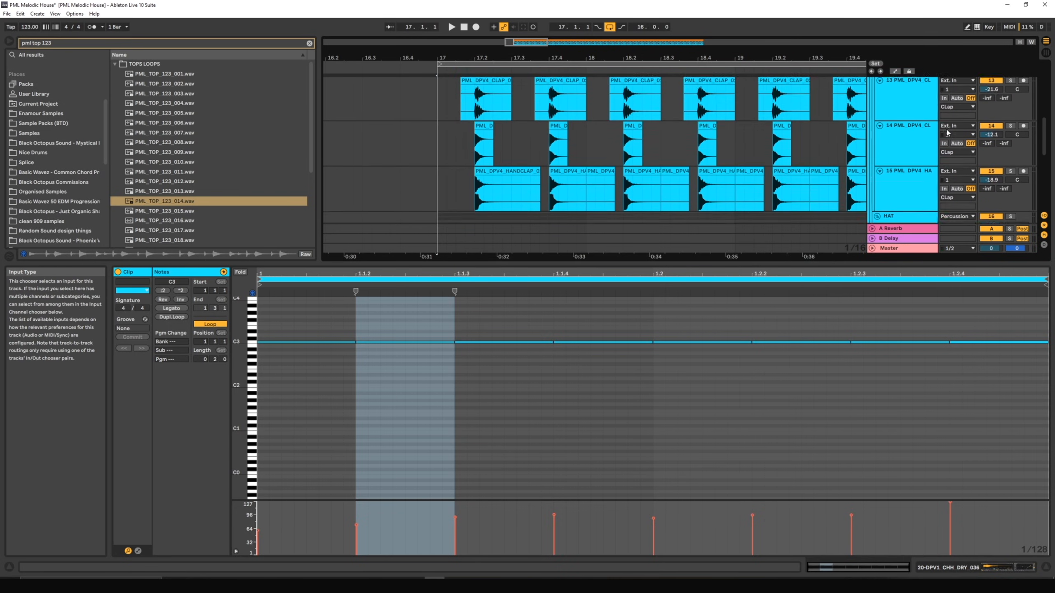
pyautogui.scroll(3, 980, 131)
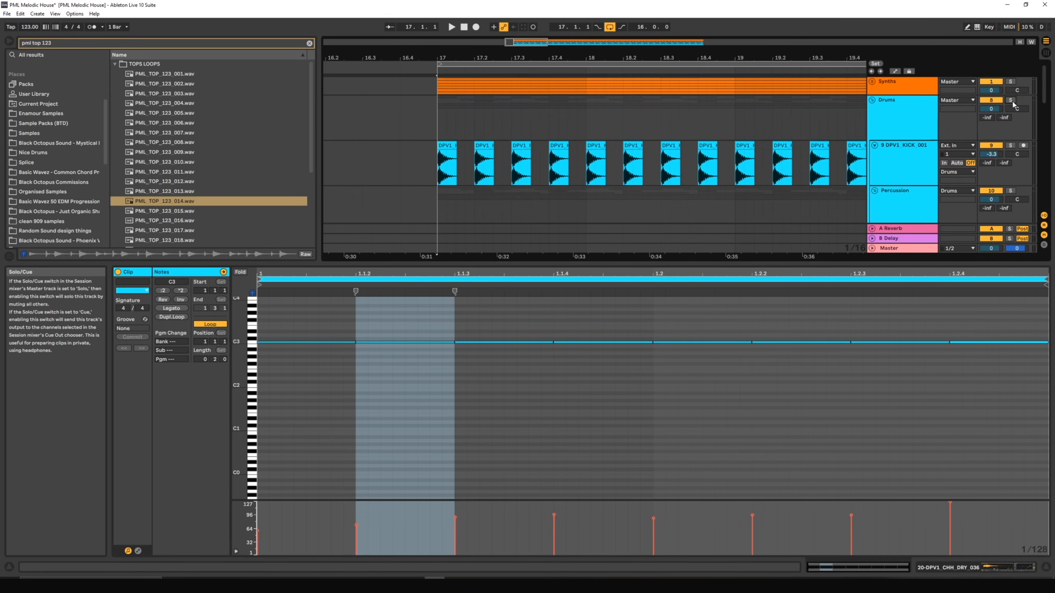
pyautogui.press('space')
pyautogui.click(1011, 100)
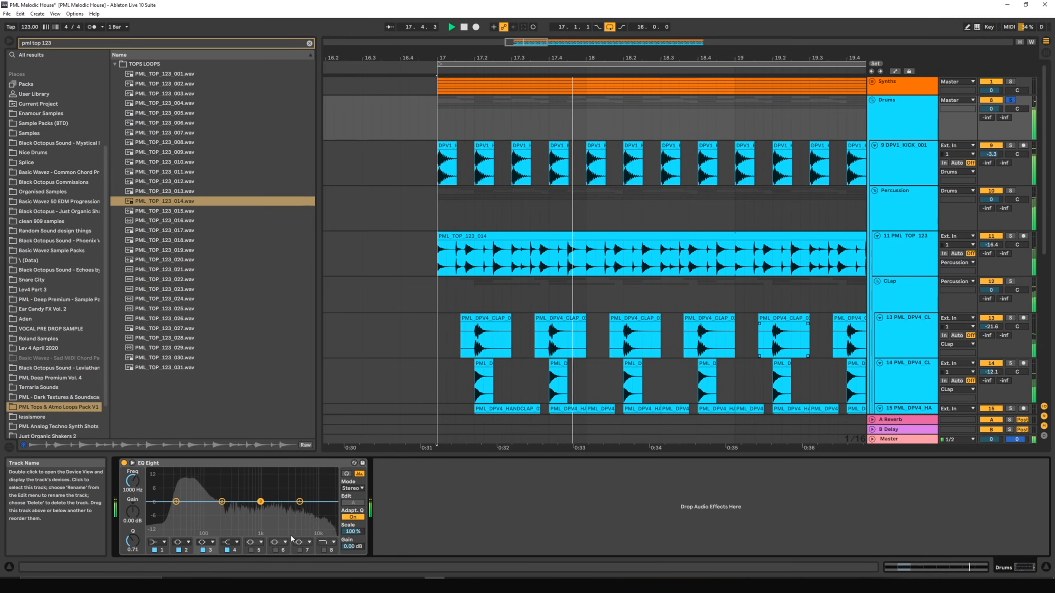
# Step: Open the SPAN analyzer on the Master track and play the soloed Synths and Drums groups together to examine their combined spectrum
pyautogui.click(905, 440)
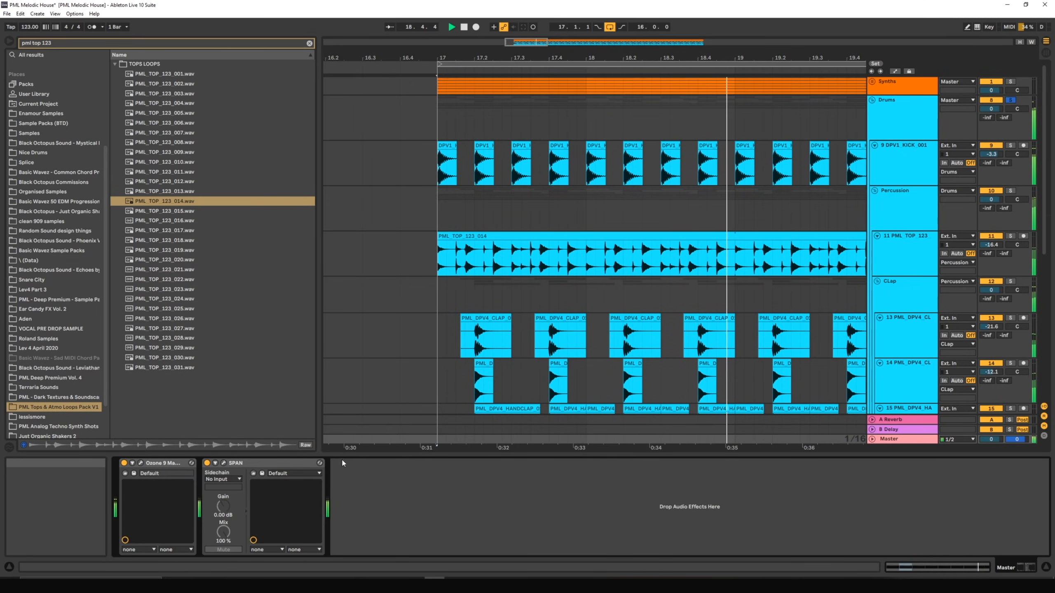
pyautogui.press('space')
pyautogui.click(224, 462)
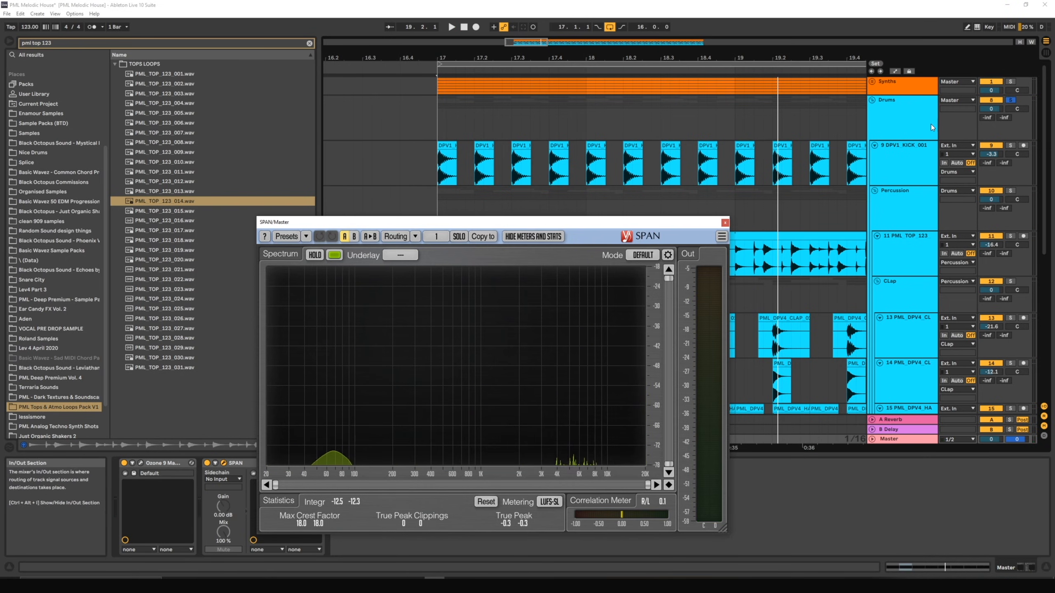
pyautogui.click(920, 117)
pyautogui.click(1011, 84)
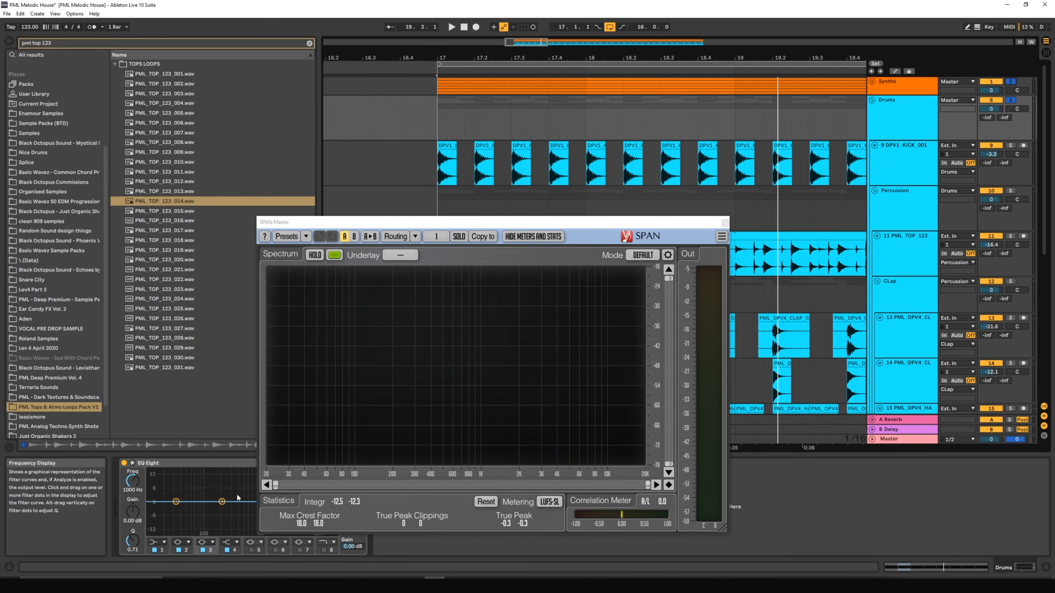
pyautogui.press('space')
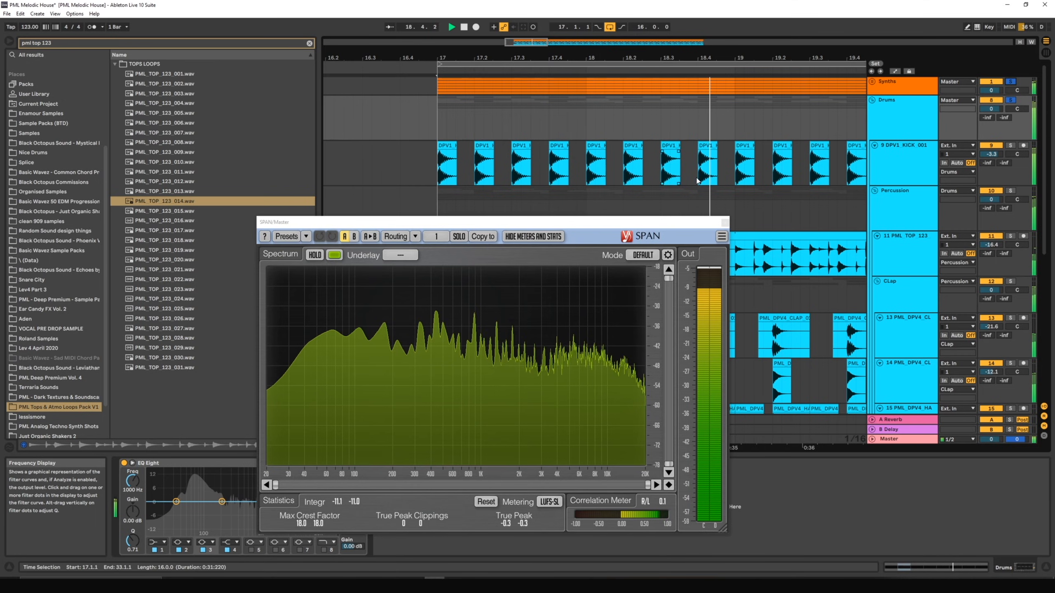
# Step: Fold the Drums group, close the SPAN analyzer and stop playback
pyautogui.click(873, 102)
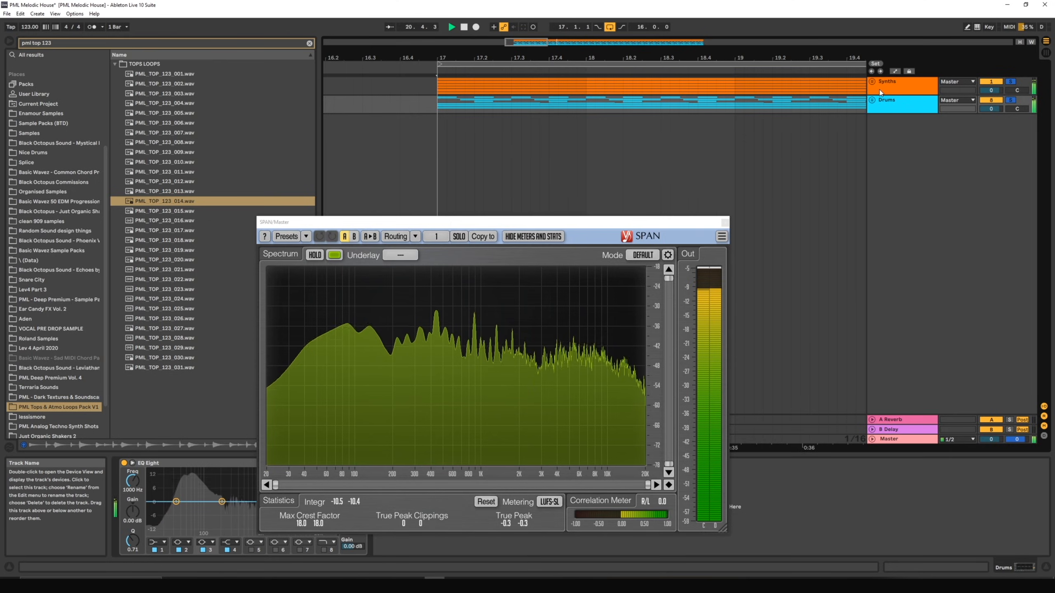
pyautogui.click(725, 223)
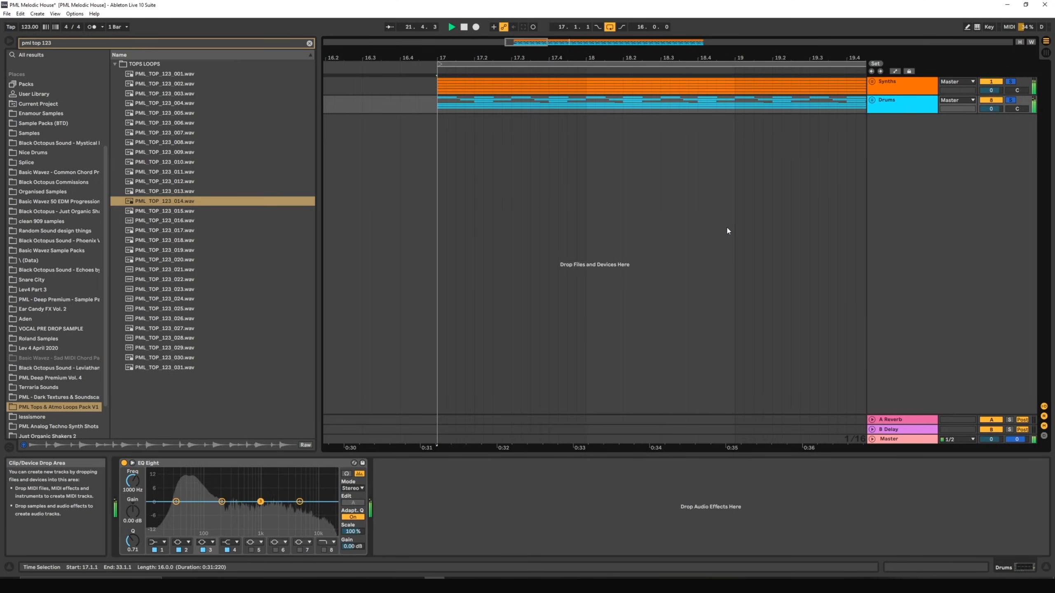
pyautogui.press('space')
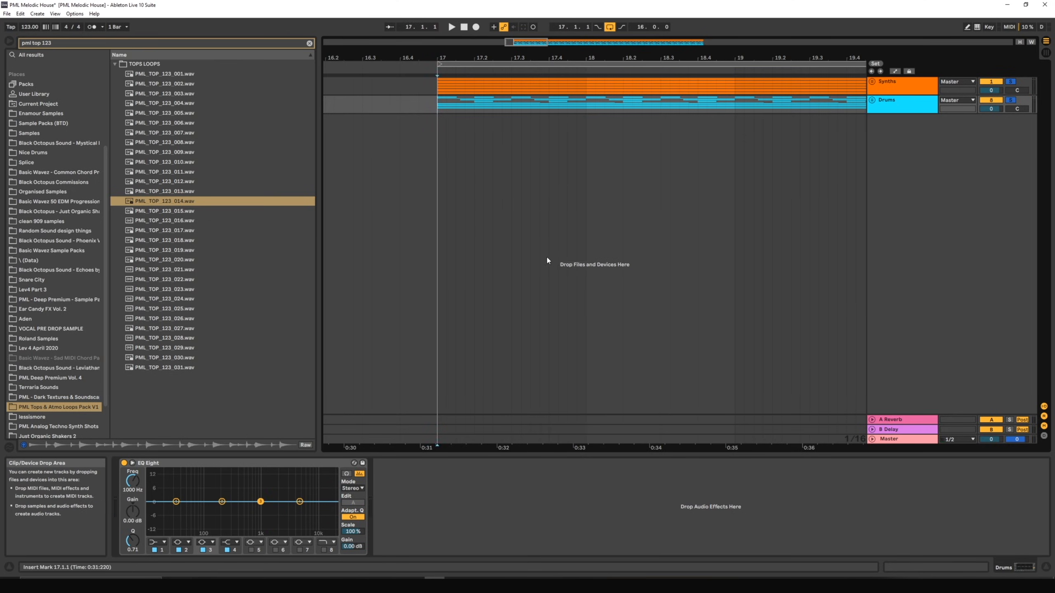